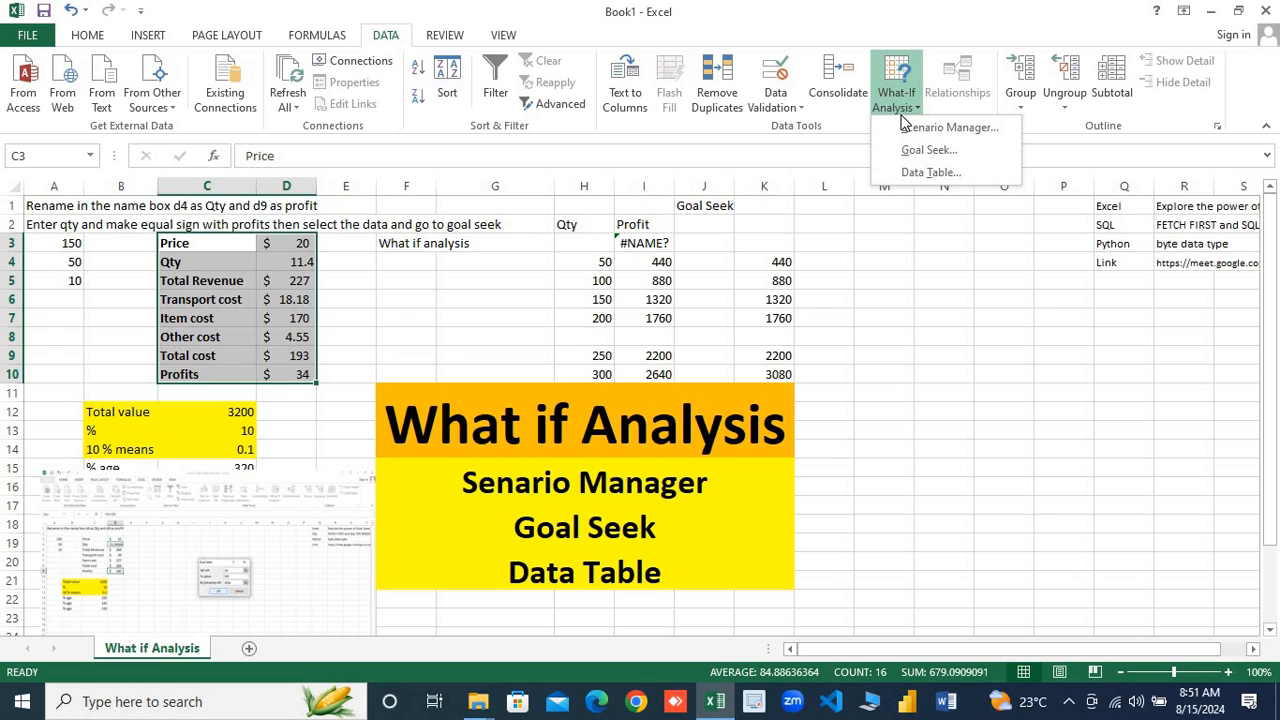
Examine the What-If Analysis options and the quantity and profit figures in columns H and I
left_click(395, 45)
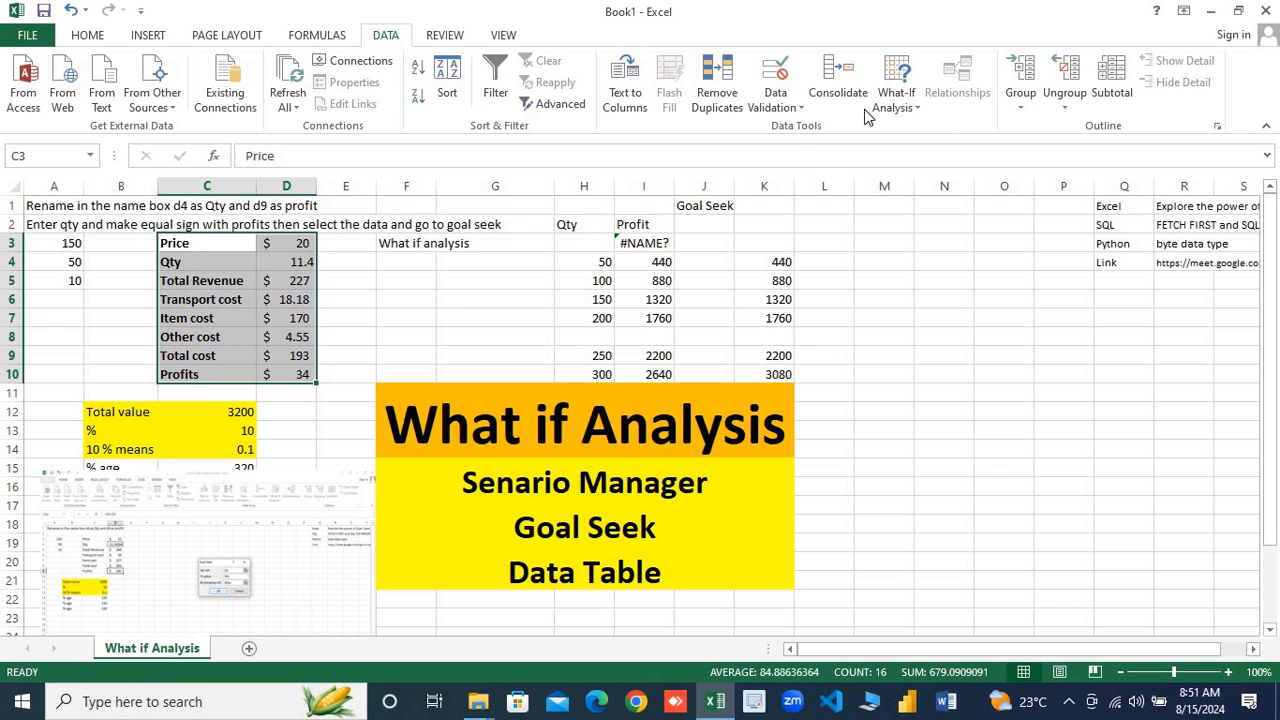
left_click(913, 108)
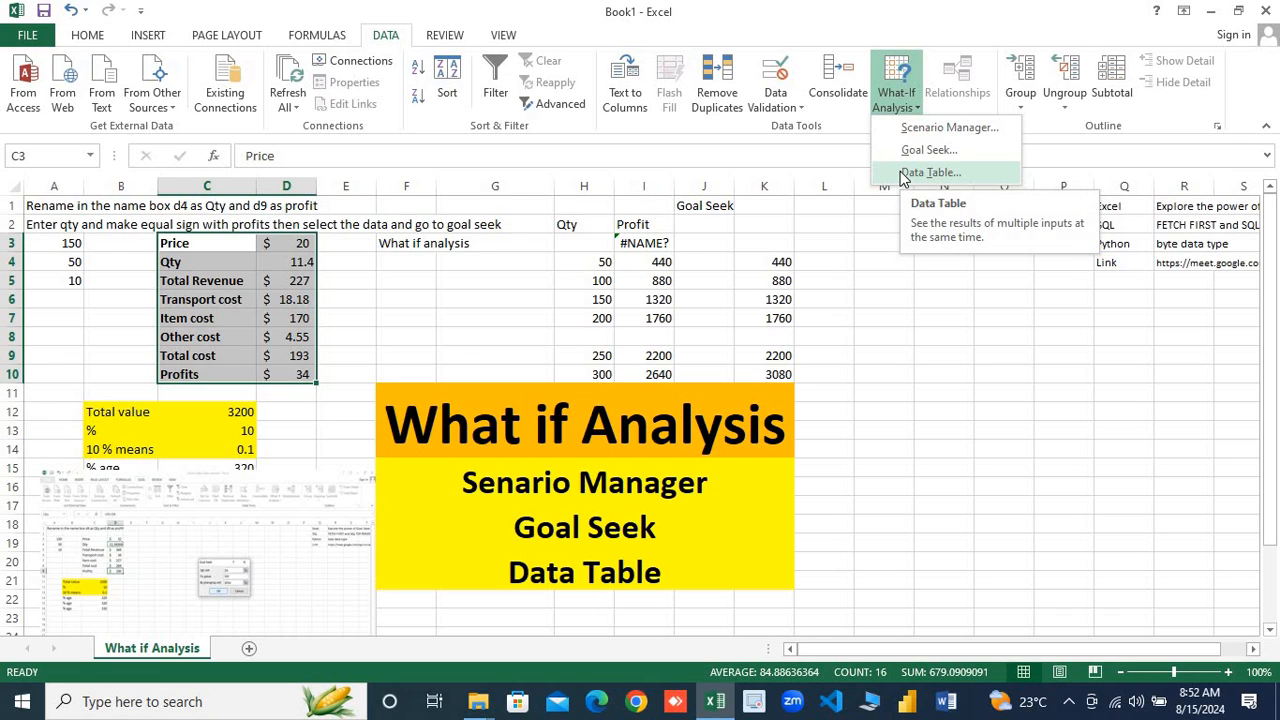
left_click(594, 267)
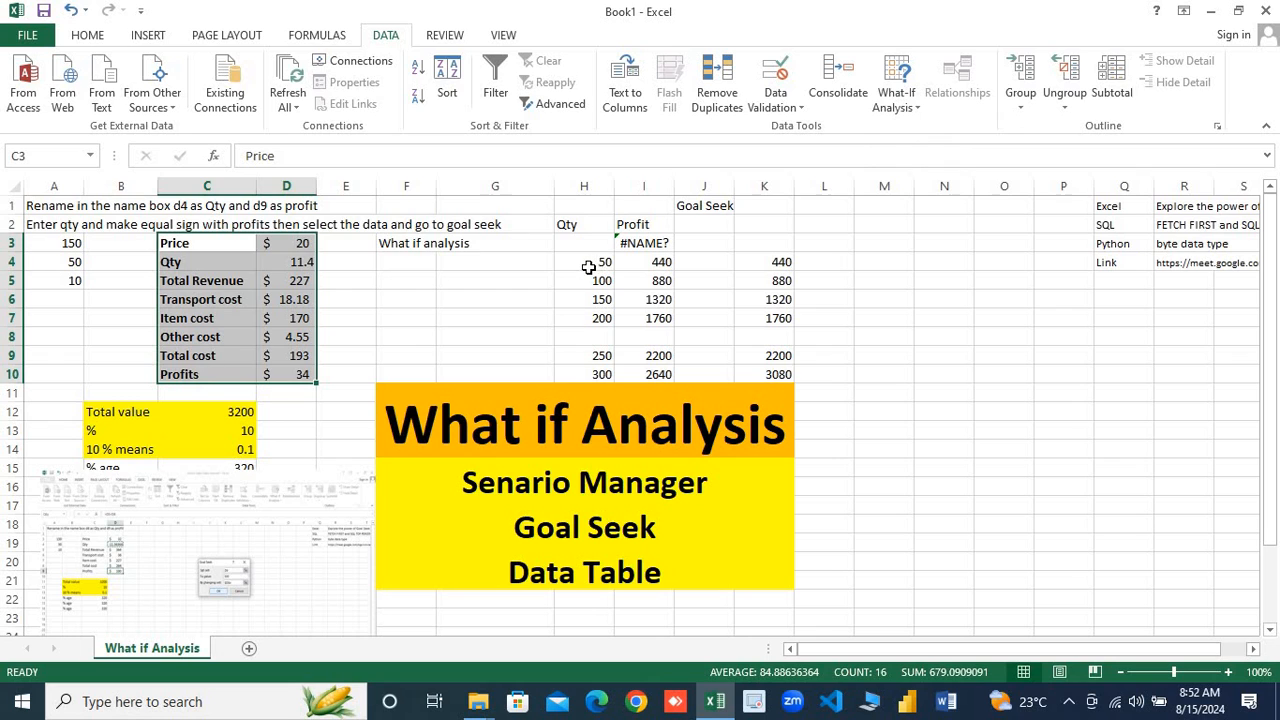
left_click(590, 268)
left_click(638, 265)
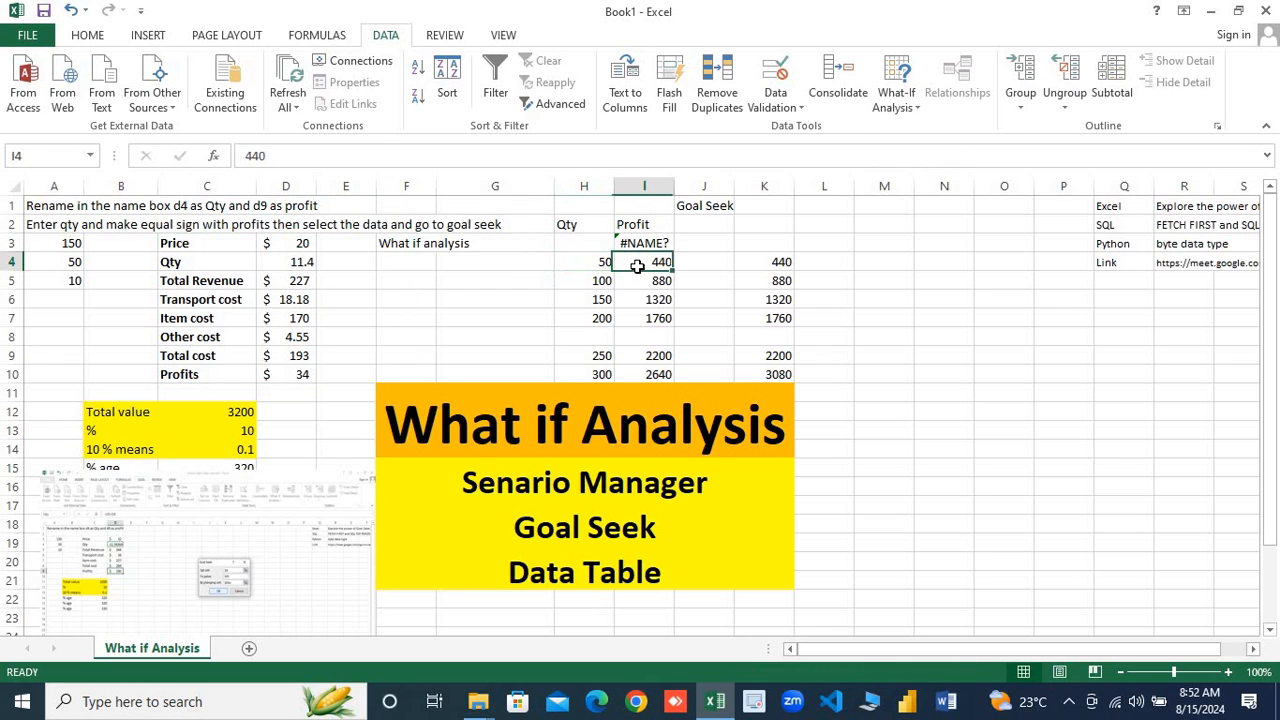
left_click(603, 284)
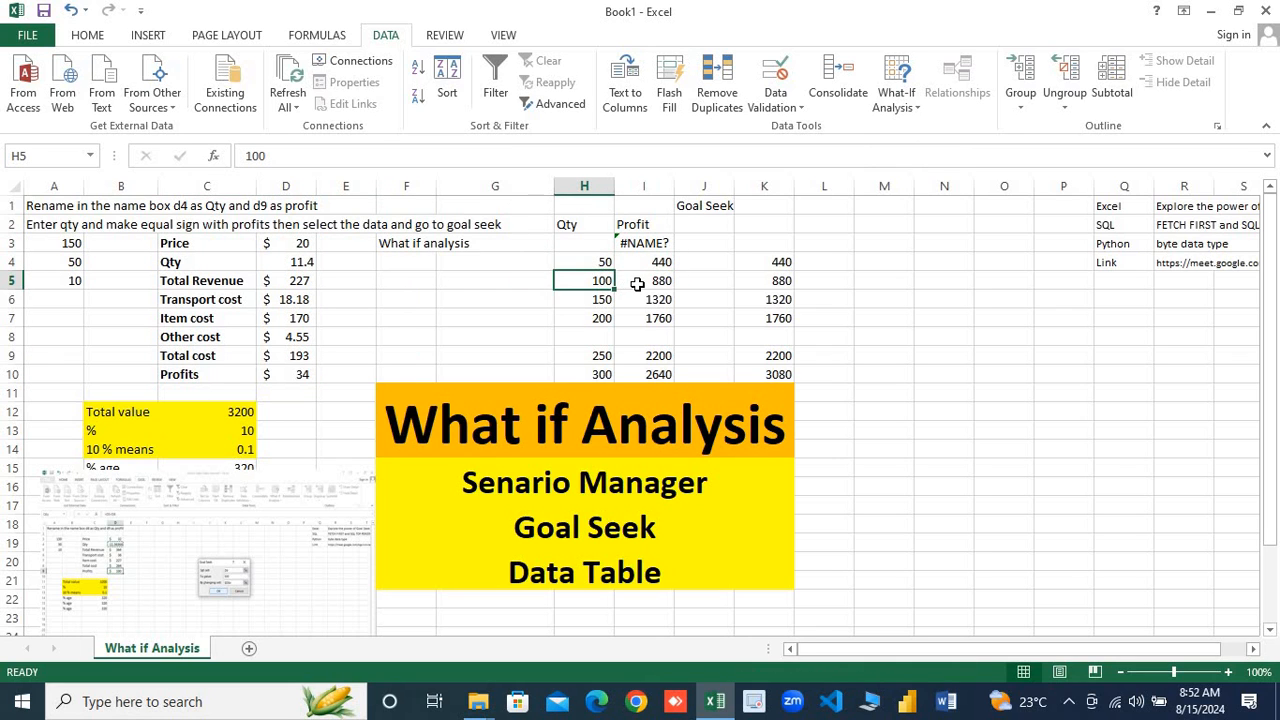
left_click(637, 284)
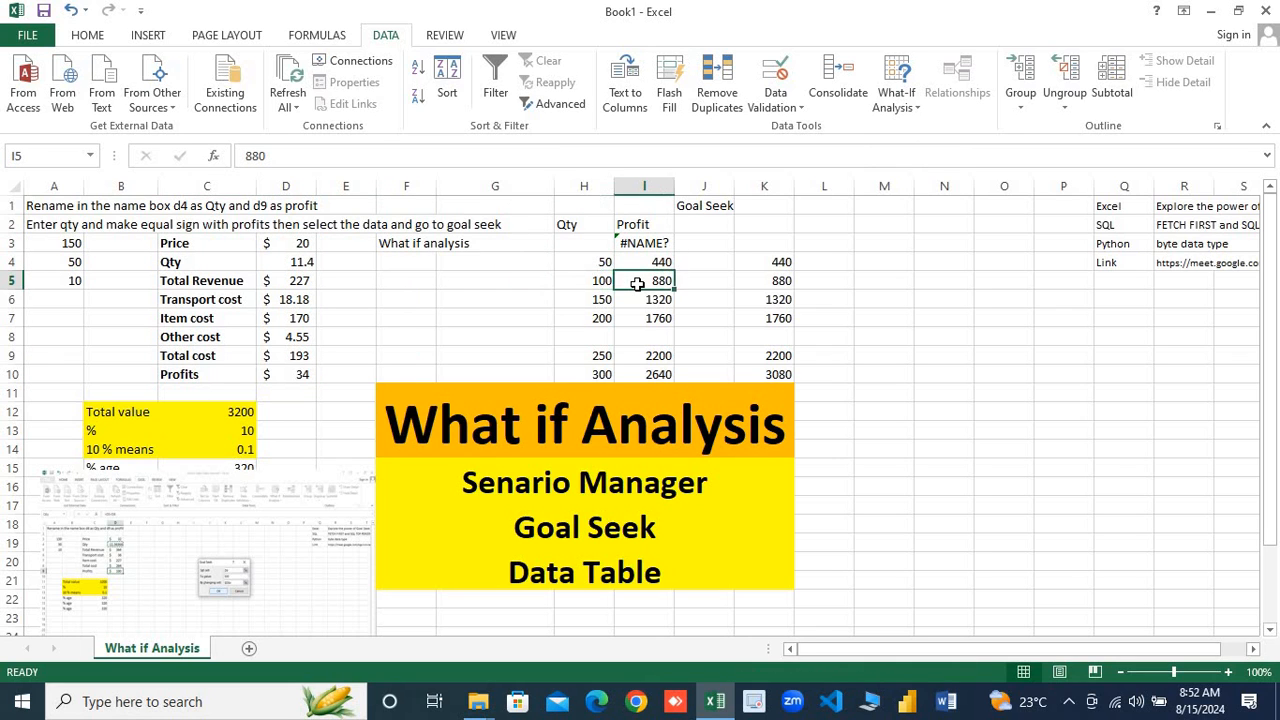
left_click(664, 356)
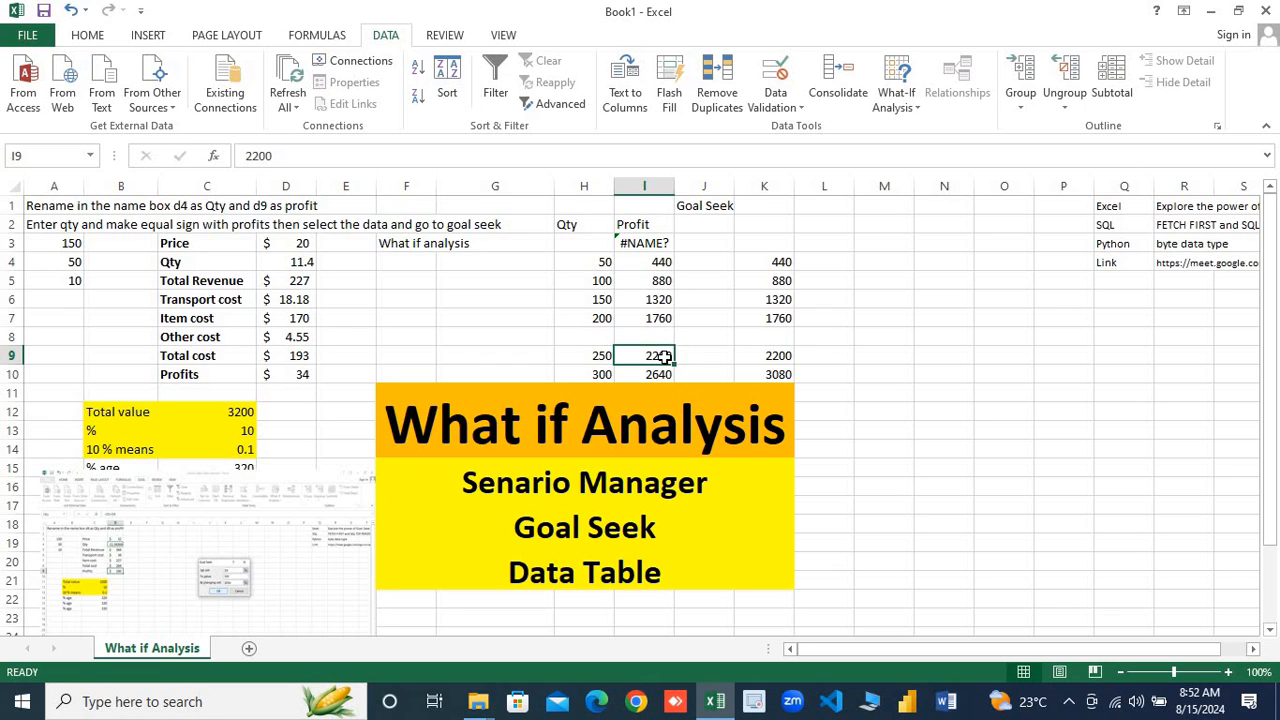
left_click(601, 355)
left_click(664, 283)
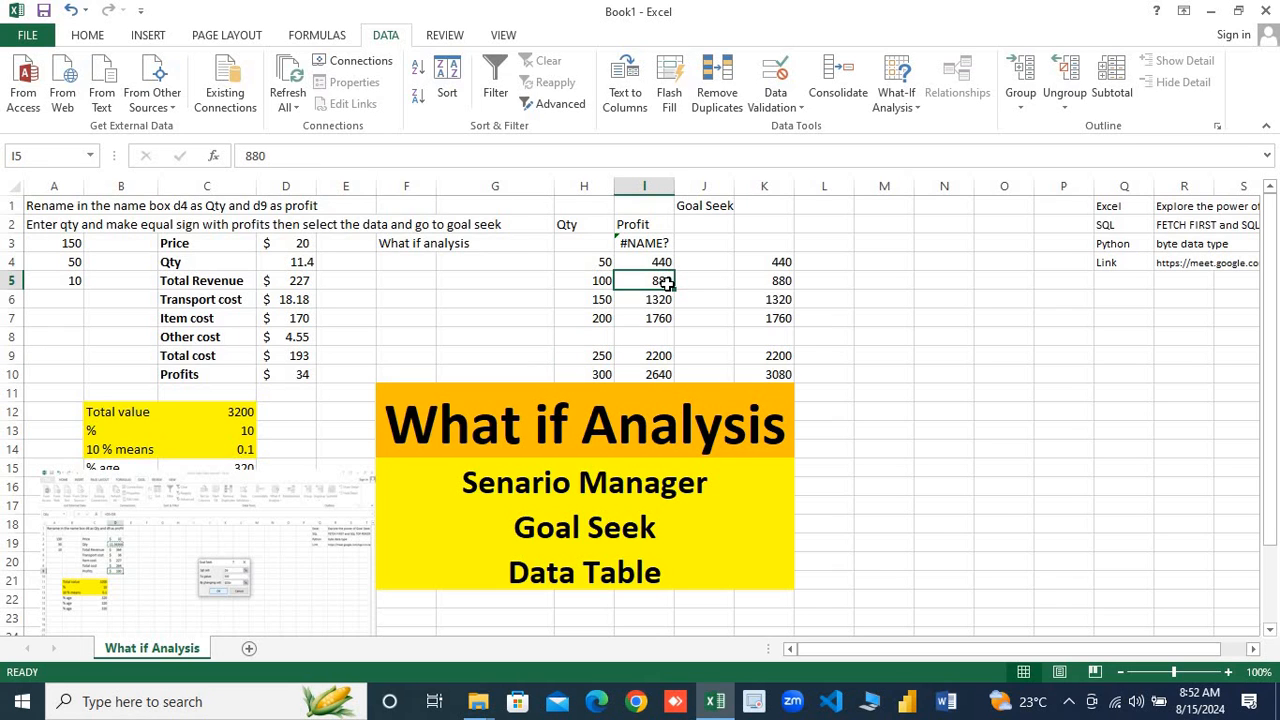
Copy the Price to Profits table in cells C3:D10
left_click(189, 244)
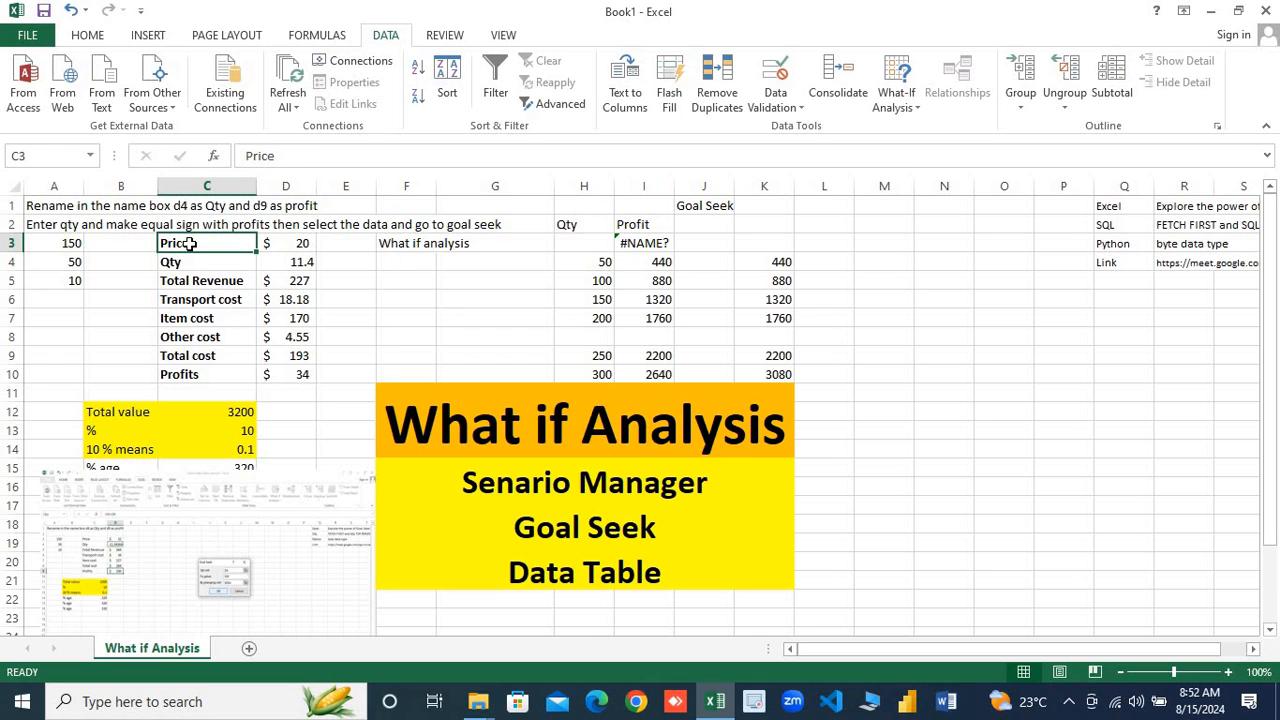
key("shift+Right")
key("Right")
key("Left")
key("shift+Right")
key("shift+Right")
key("shift+Left")
key("shift+Down")
key("shift+Down")
key("shift+Down")
key("shift+Down")
key("shift+Down")
key("shift+Down")
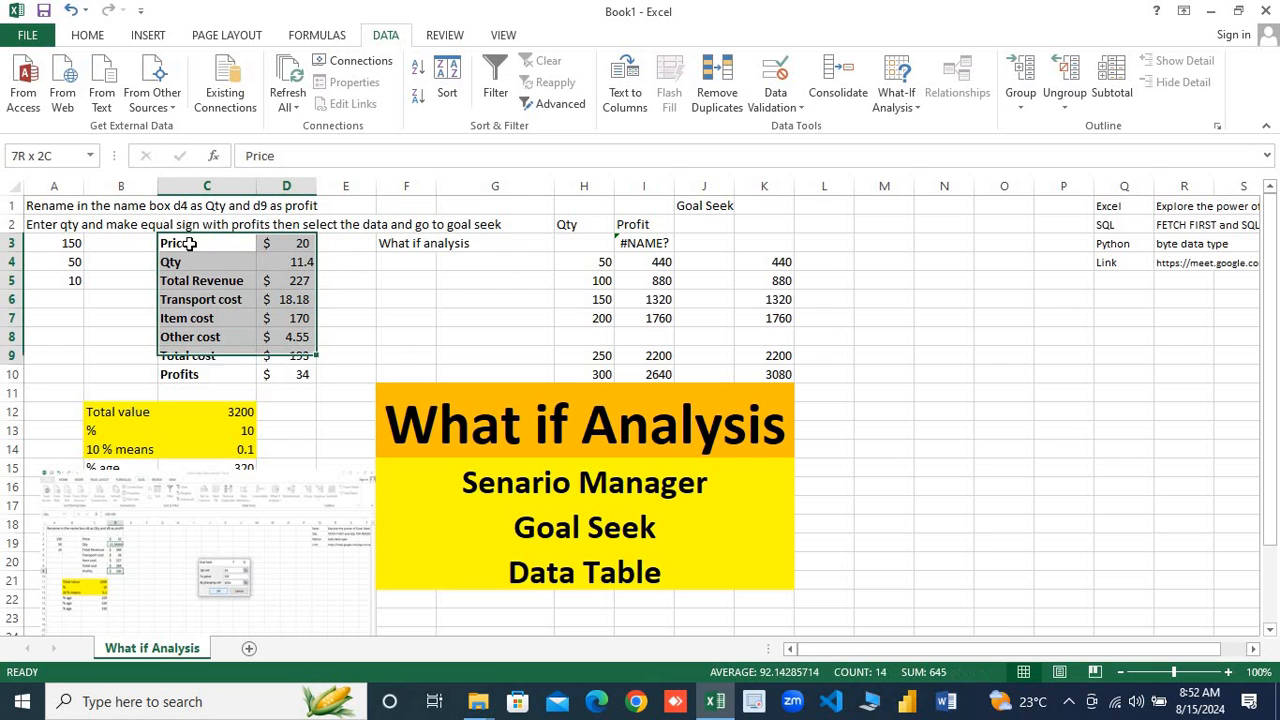
key("shift+Down")
key("ctrl+c")
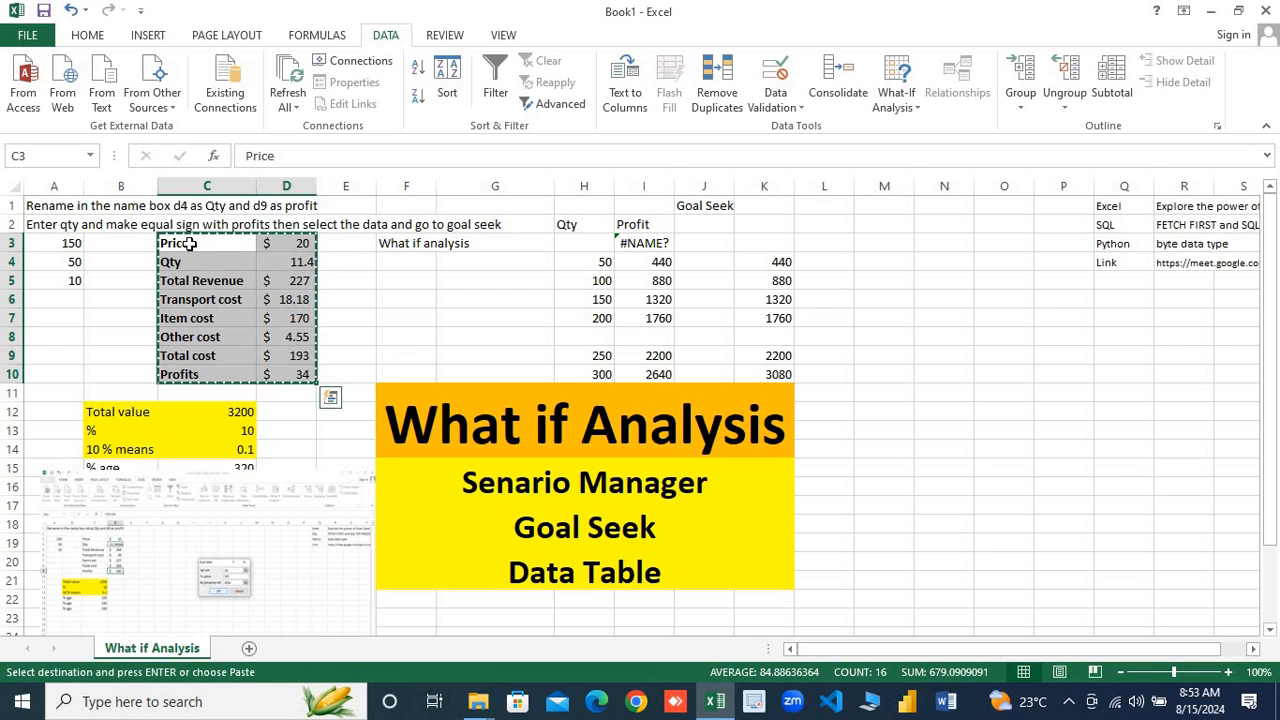
Create a new blank workbook and paste the copied table starting at cell A1
key("ctrl+n")
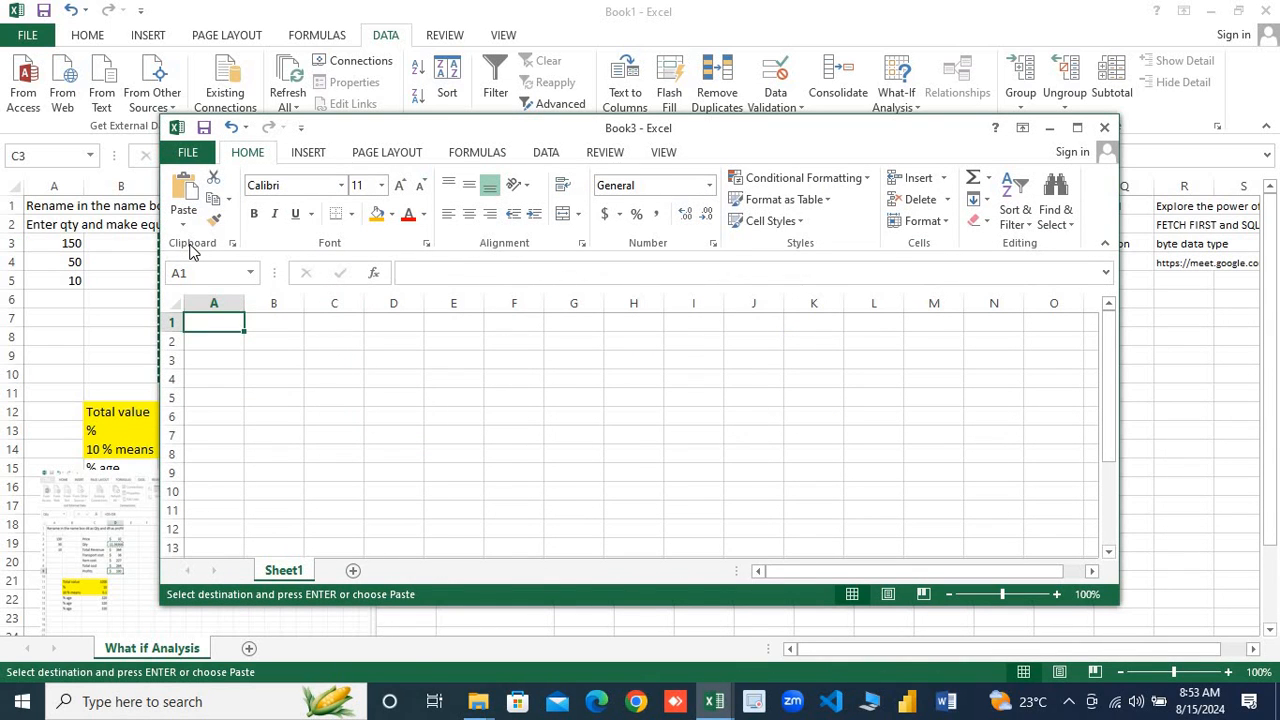
key("ctrl+v")
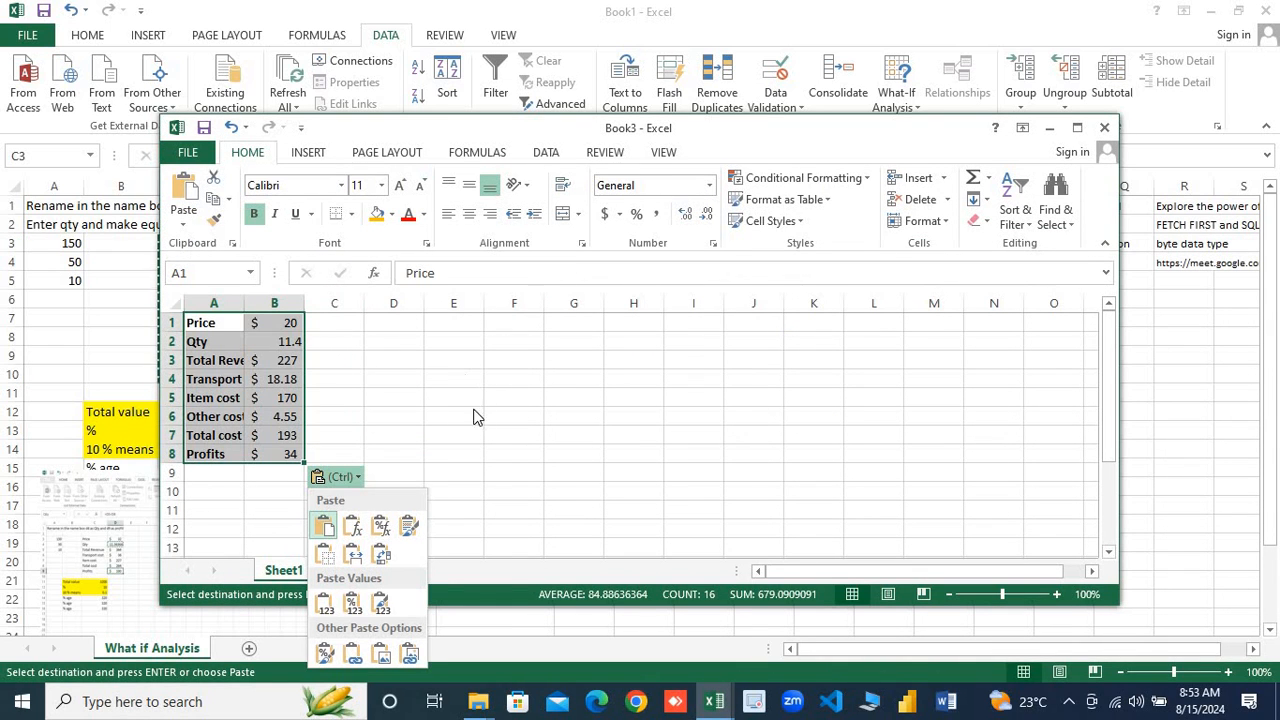
key("Escape")
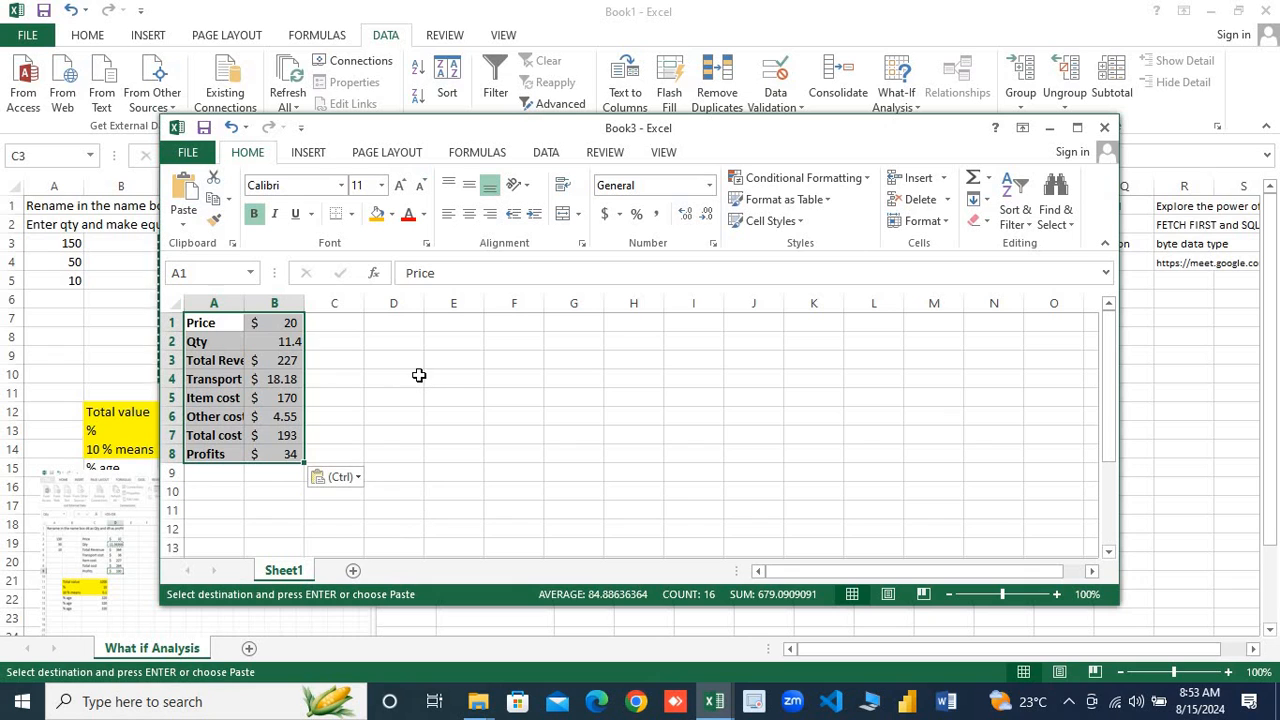
Format the Qty value in B2 to display no decimal places
left_click(295, 347)
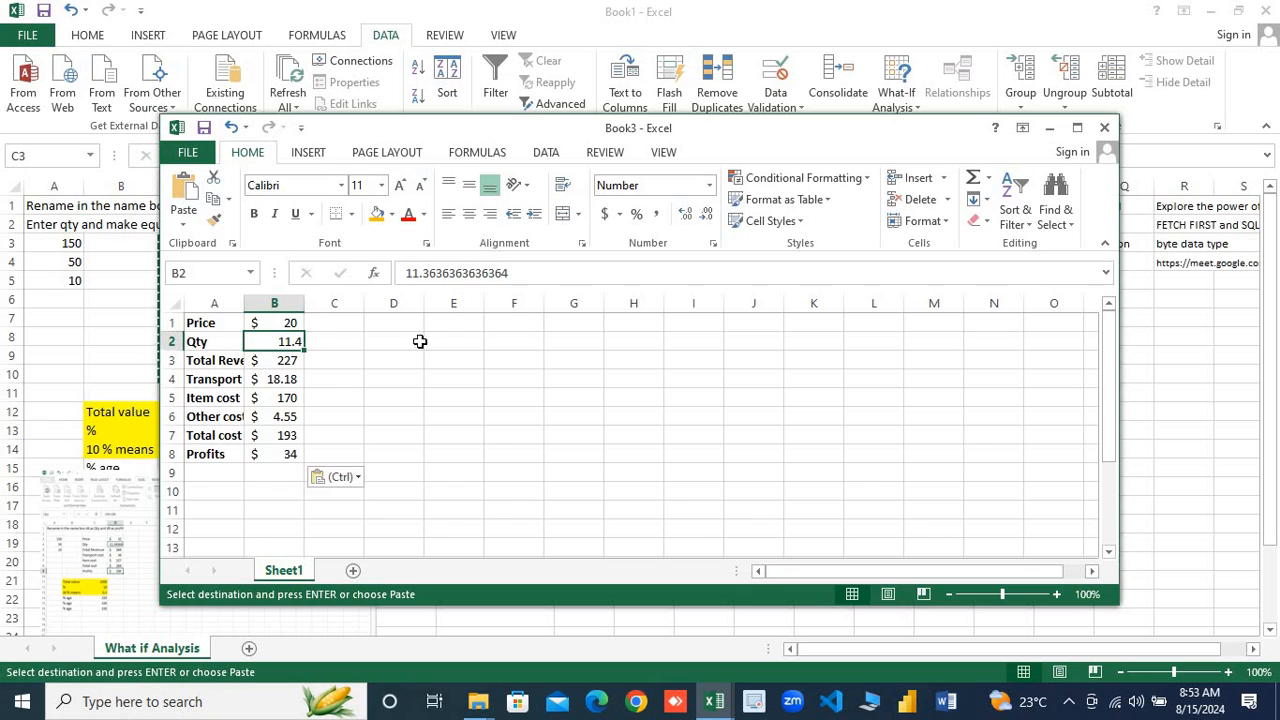
left_click(705, 219)
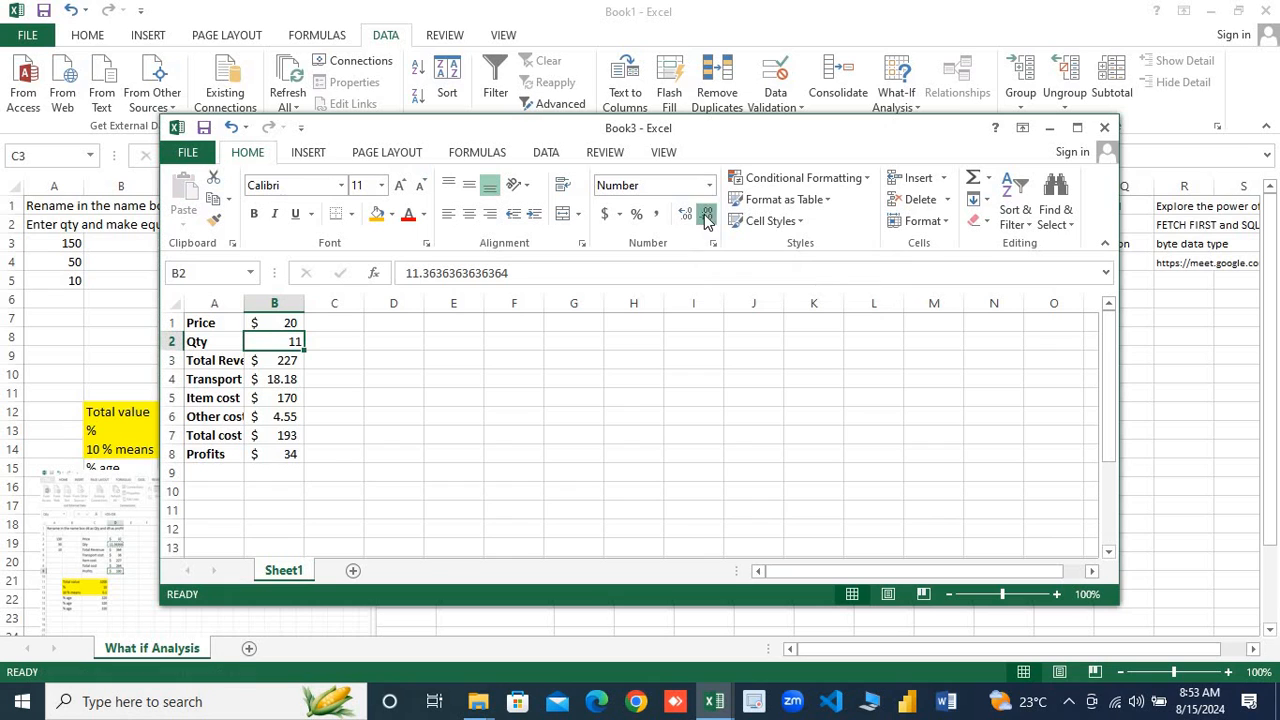
left_click(336, 440)
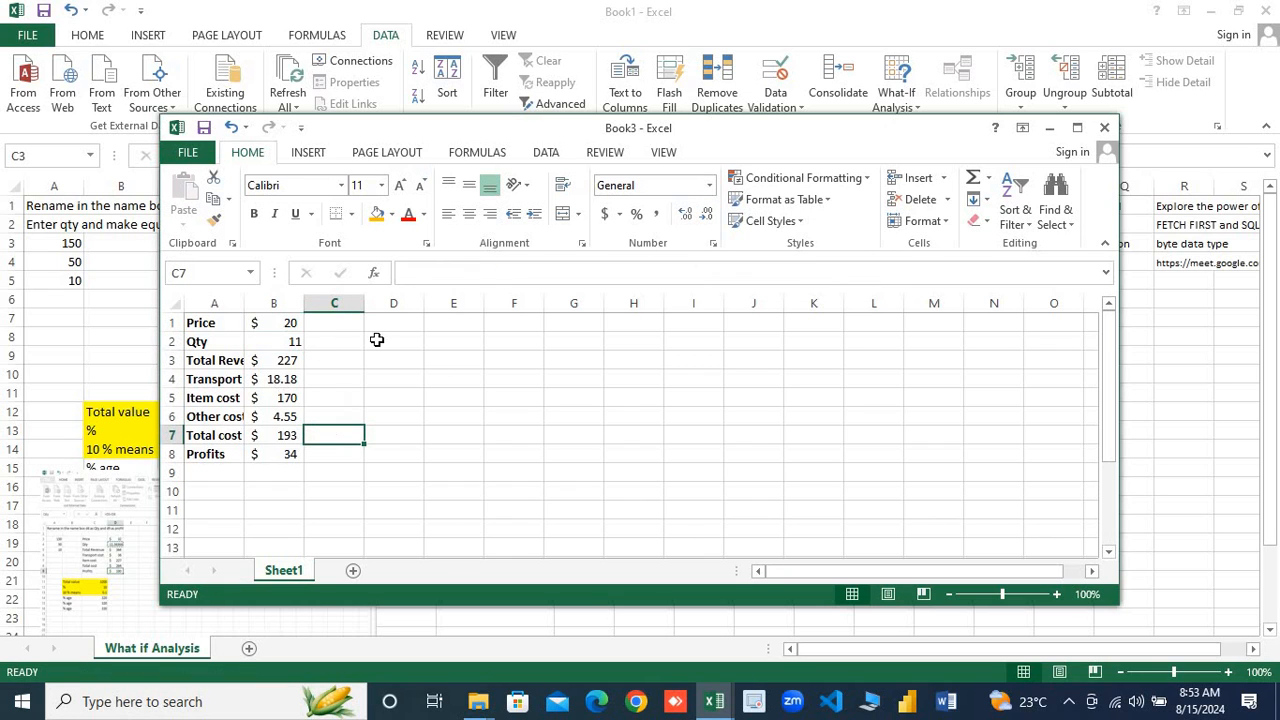
Examine the accounting currency formats available for the price in B1 and the full stored value of Qty in B2
left_click(280, 342)
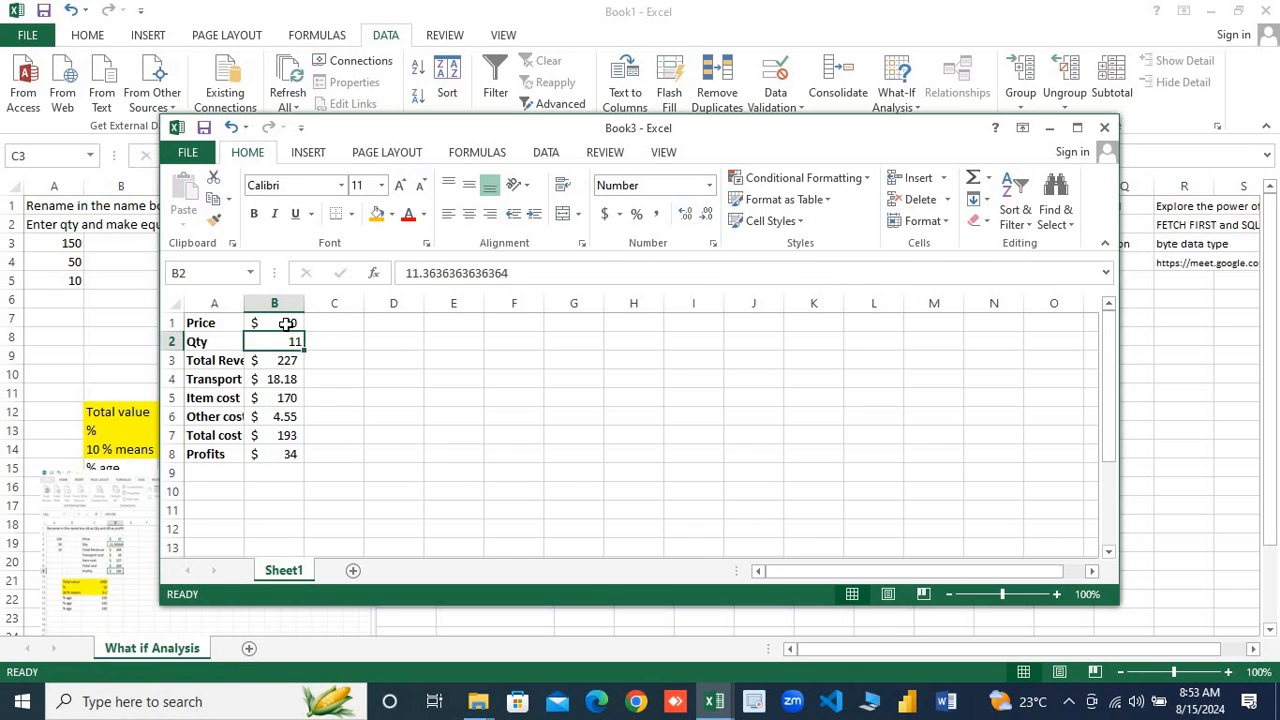
left_click(286, 324)
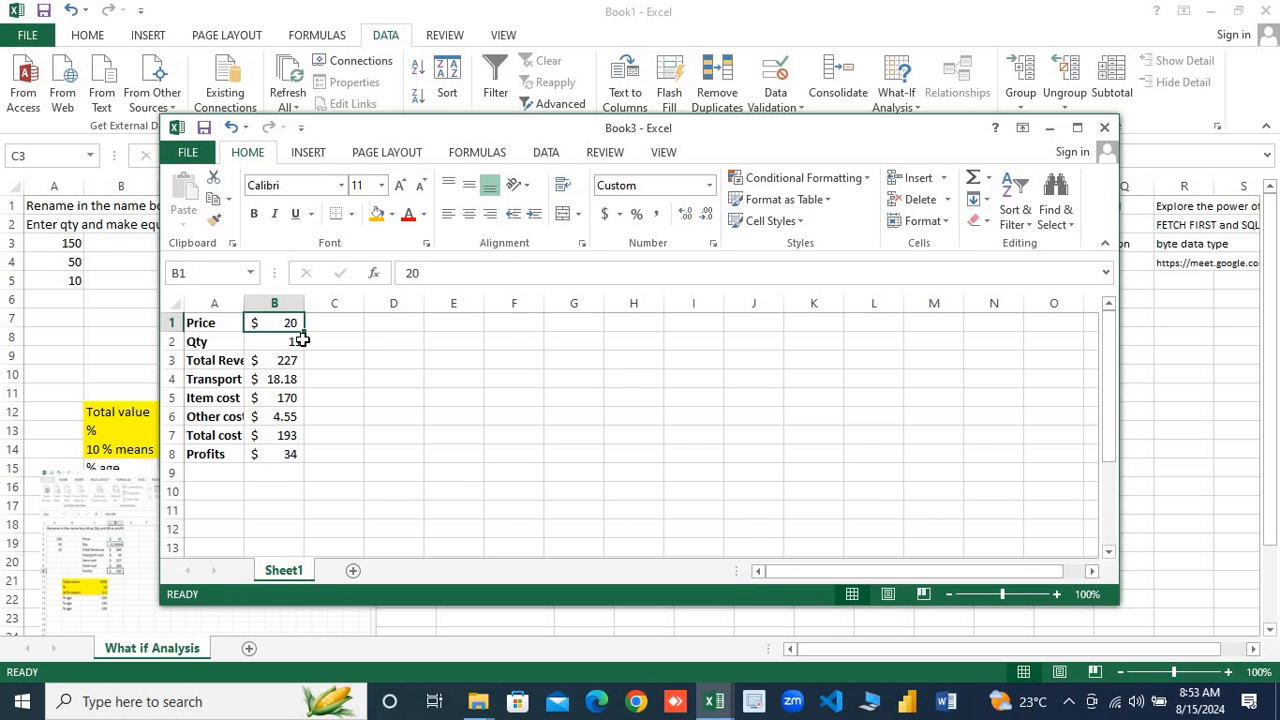
left_click(620, 215)
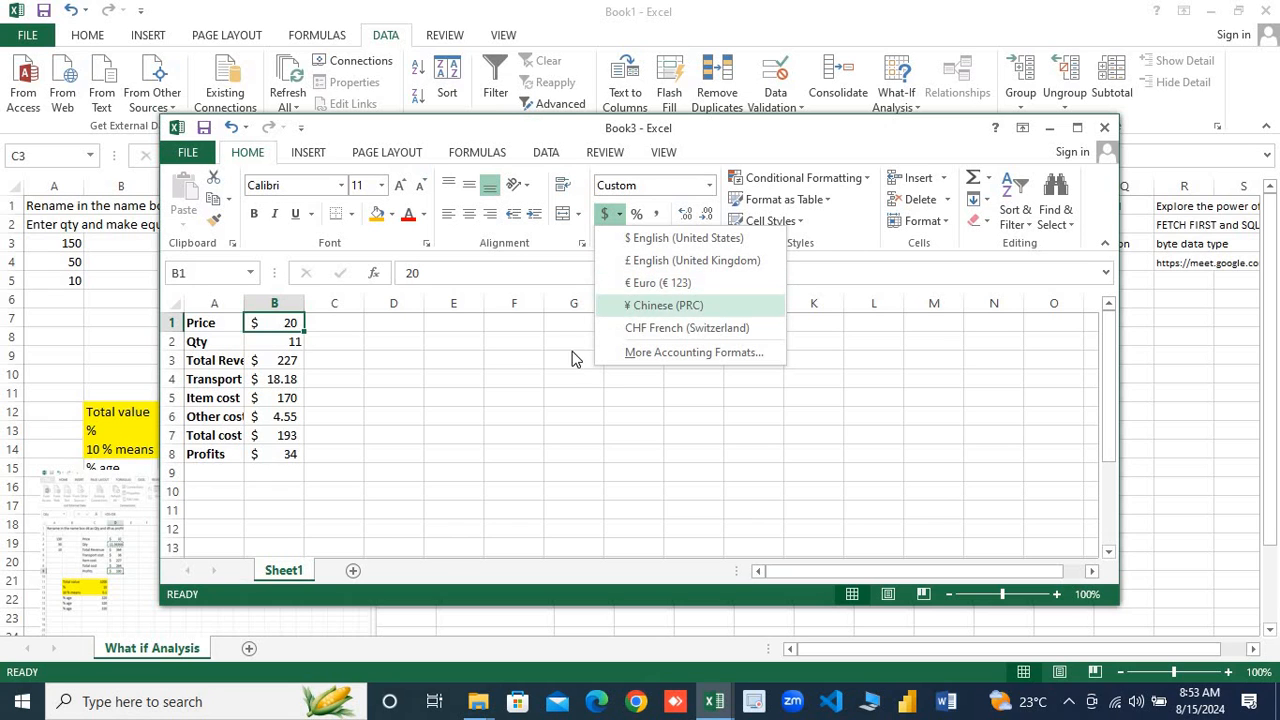
left_click(417, 432)
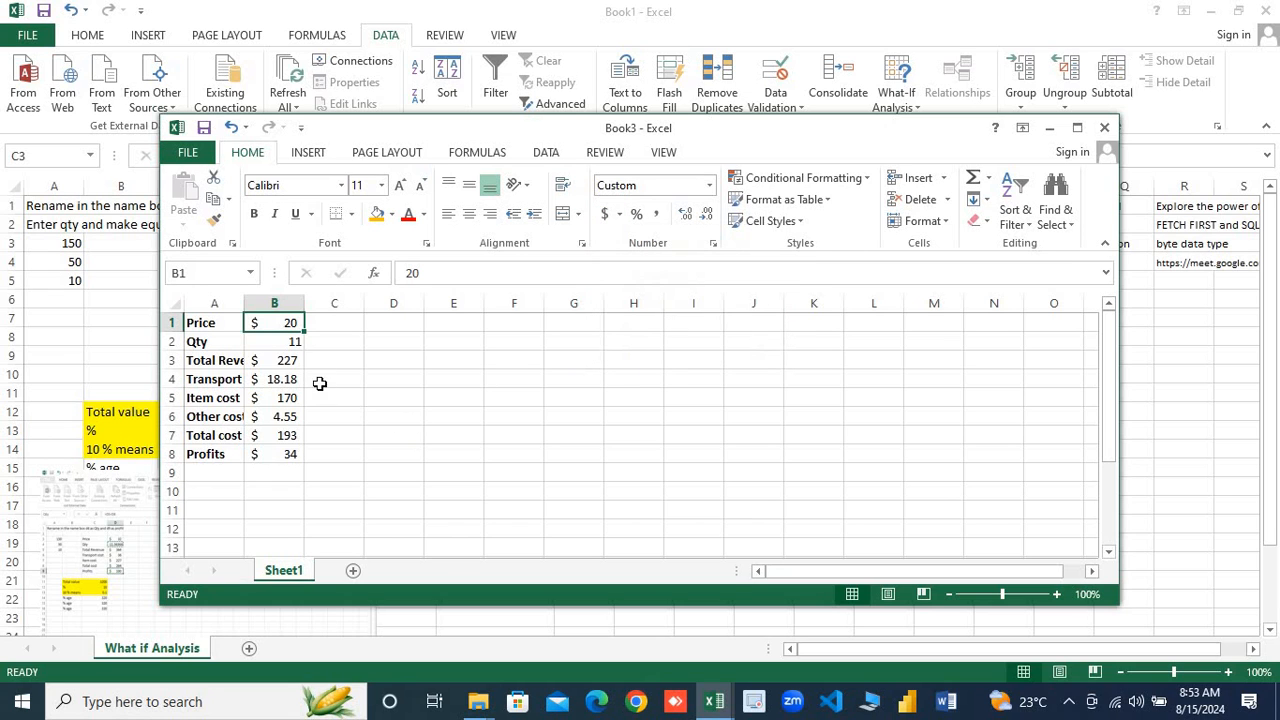
left_click(286, 342)
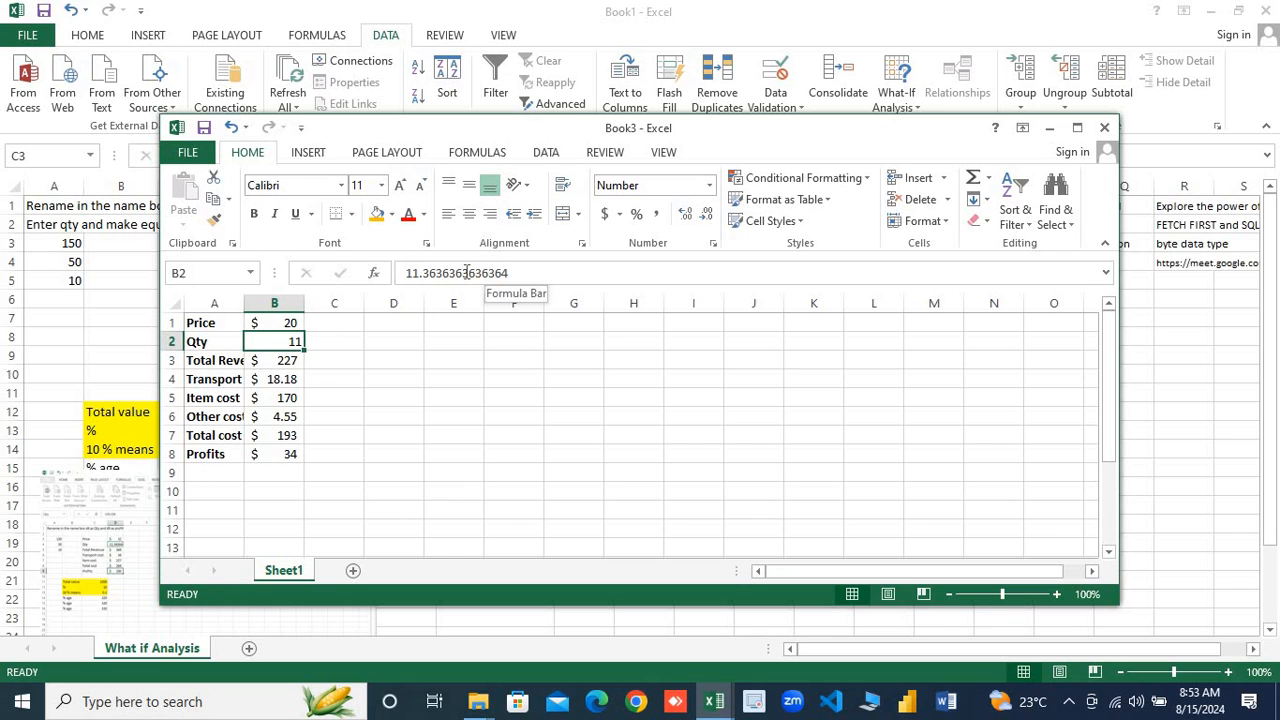
left_click_drag(509, 273, 404, 274)
left_click(386, 356)
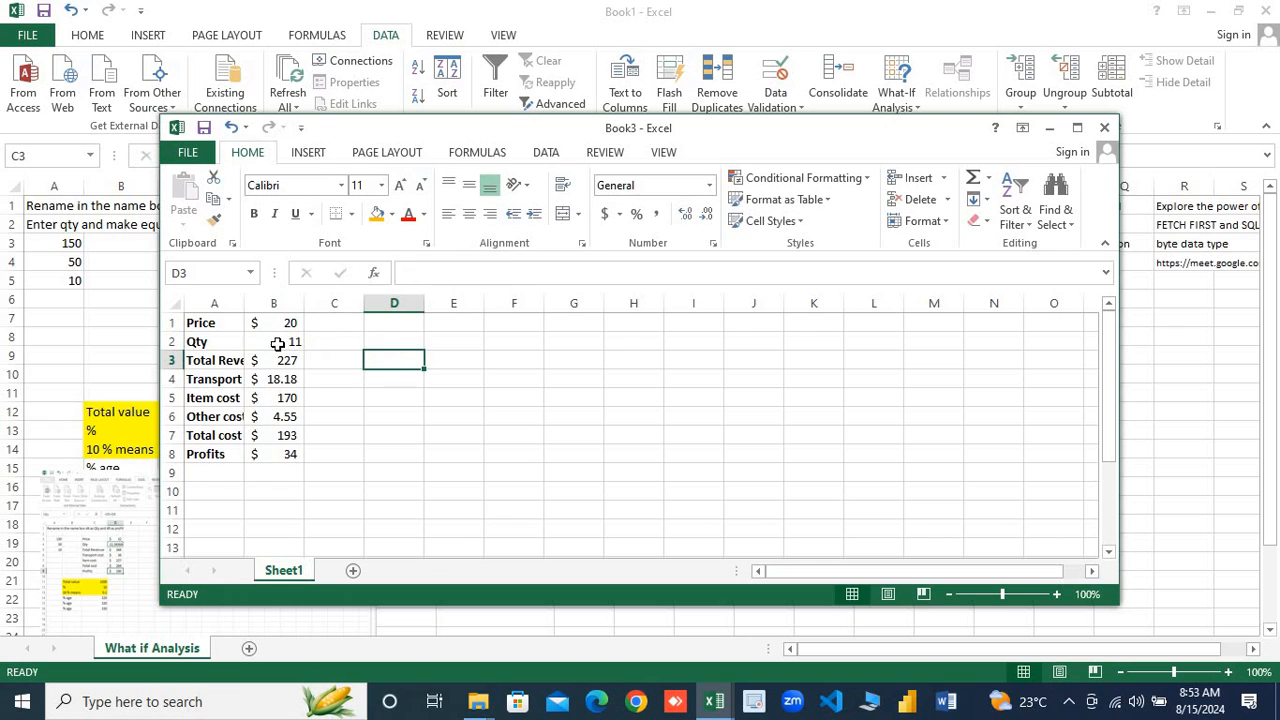
Autofit column A to the width of its row labels
left_click(275, 343)
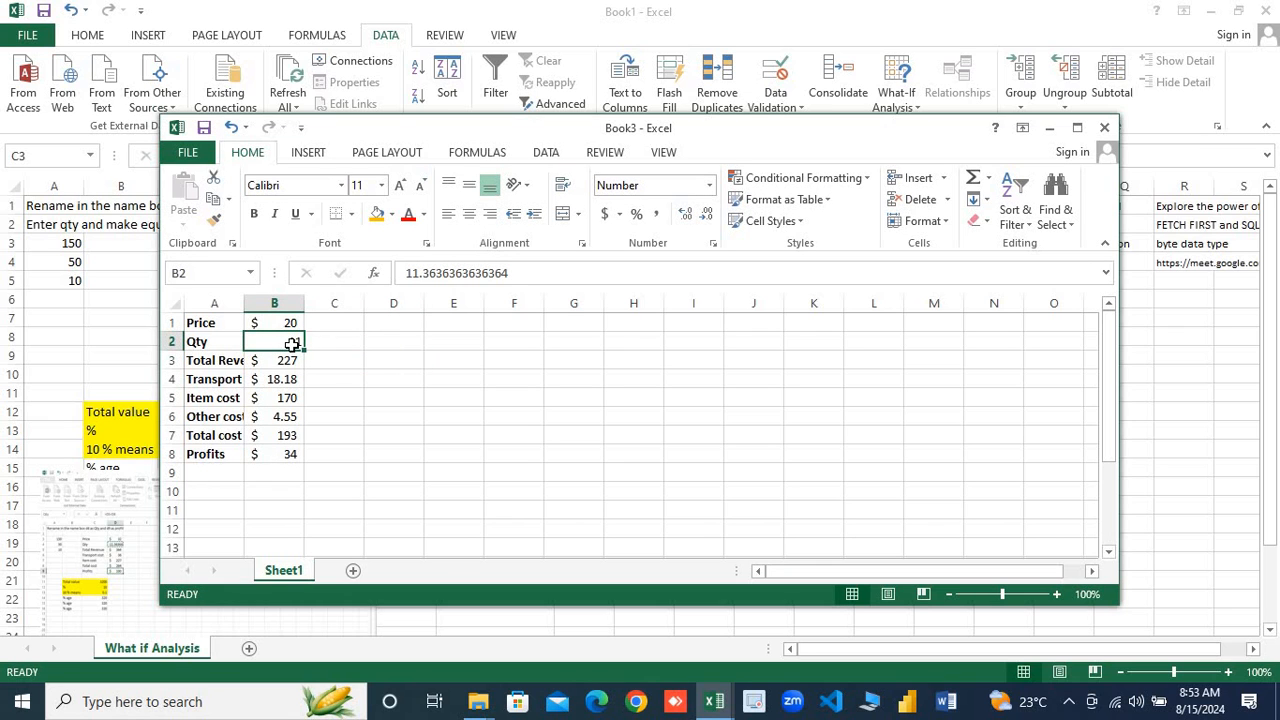
double_click(243, 303)
left_click(243, 303)
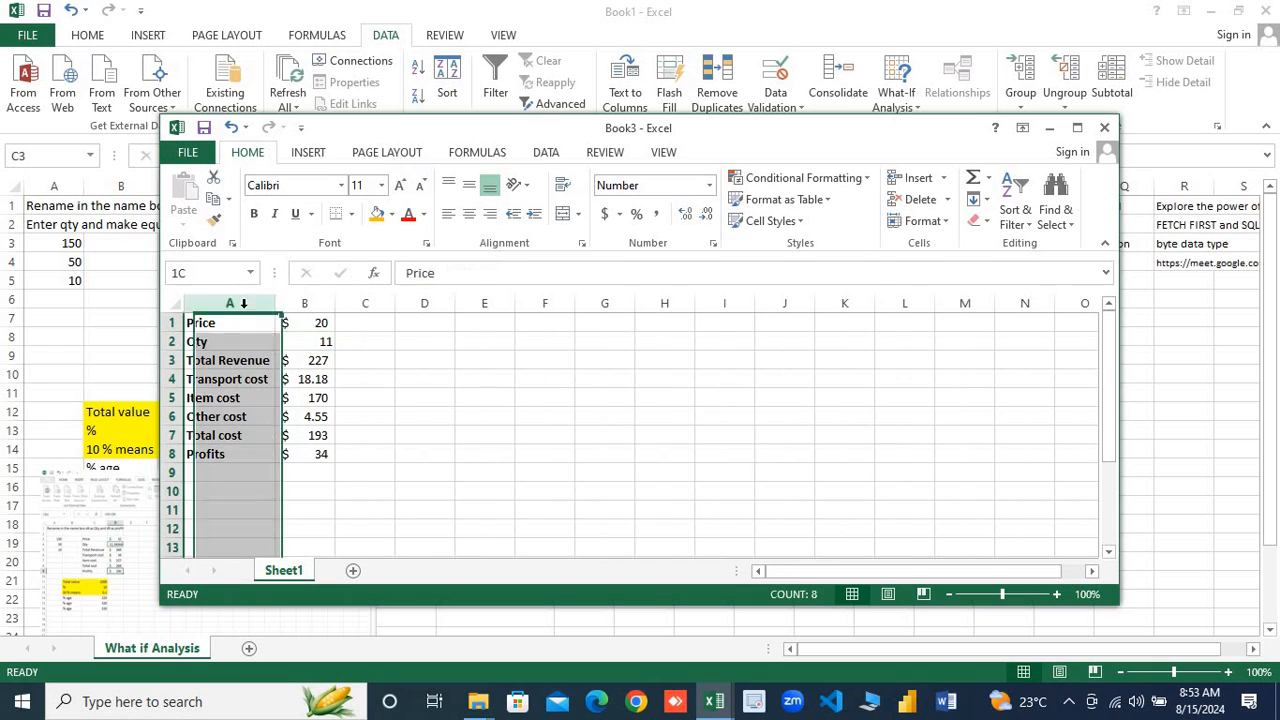
left_click(378, 381)
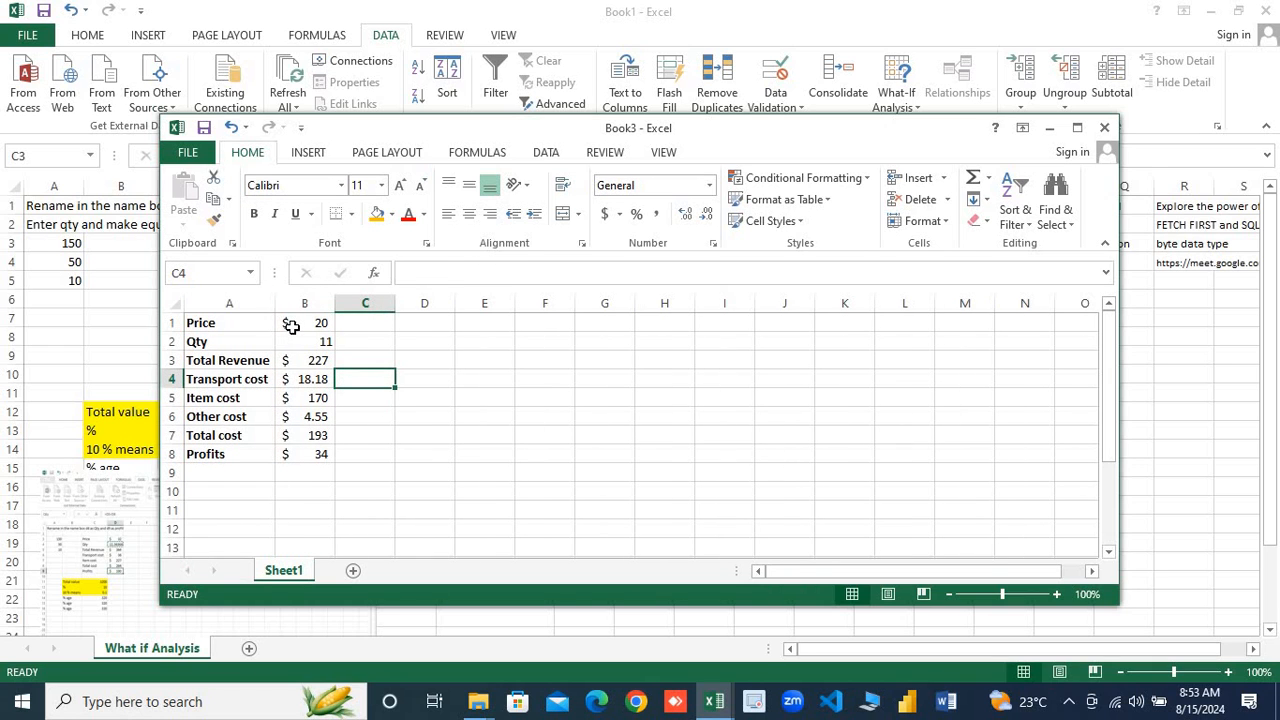
Apply a thick box border around the whole table in A1:B8
left_click(291, 327)
key("Left")
key("shift+Right")
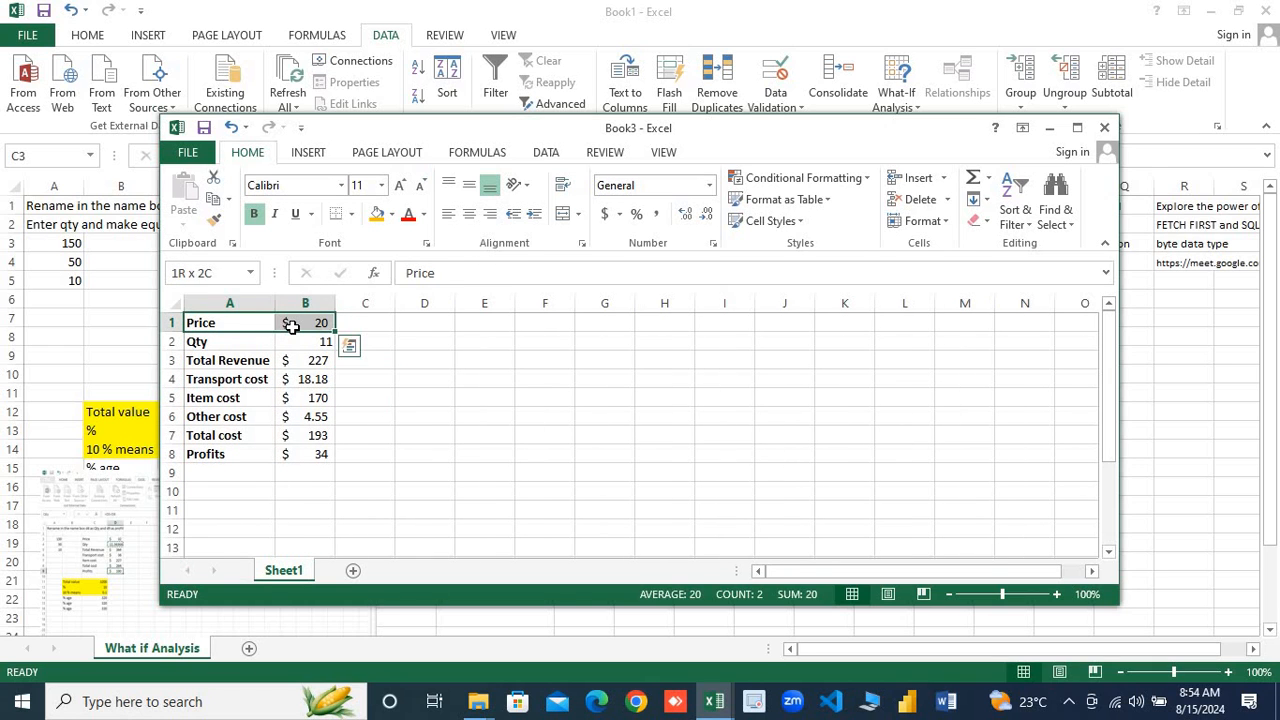
key("ctrl+shift+Down")
key("alt")
key("h")
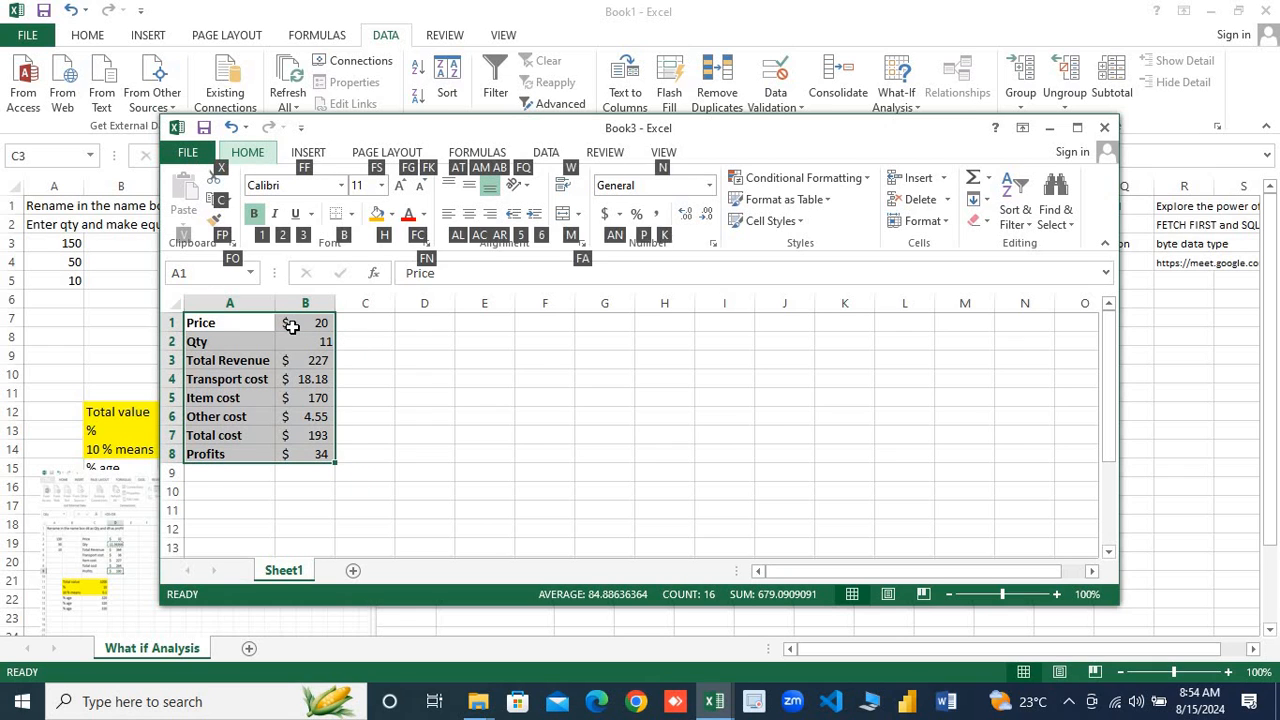
key("b")
key("t")
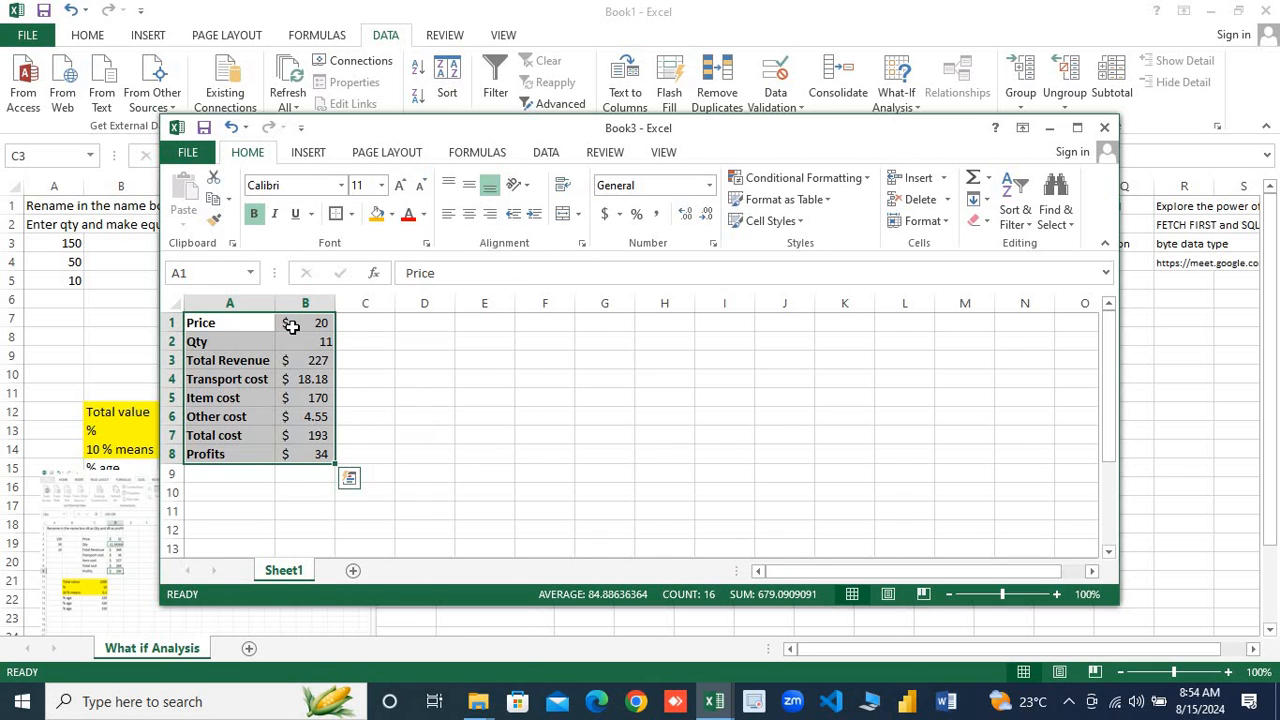
Enlarge the font of the table in A1:B8 to 16 and autofit its column widths
left_click(402, 187)
left_click(402, 187)
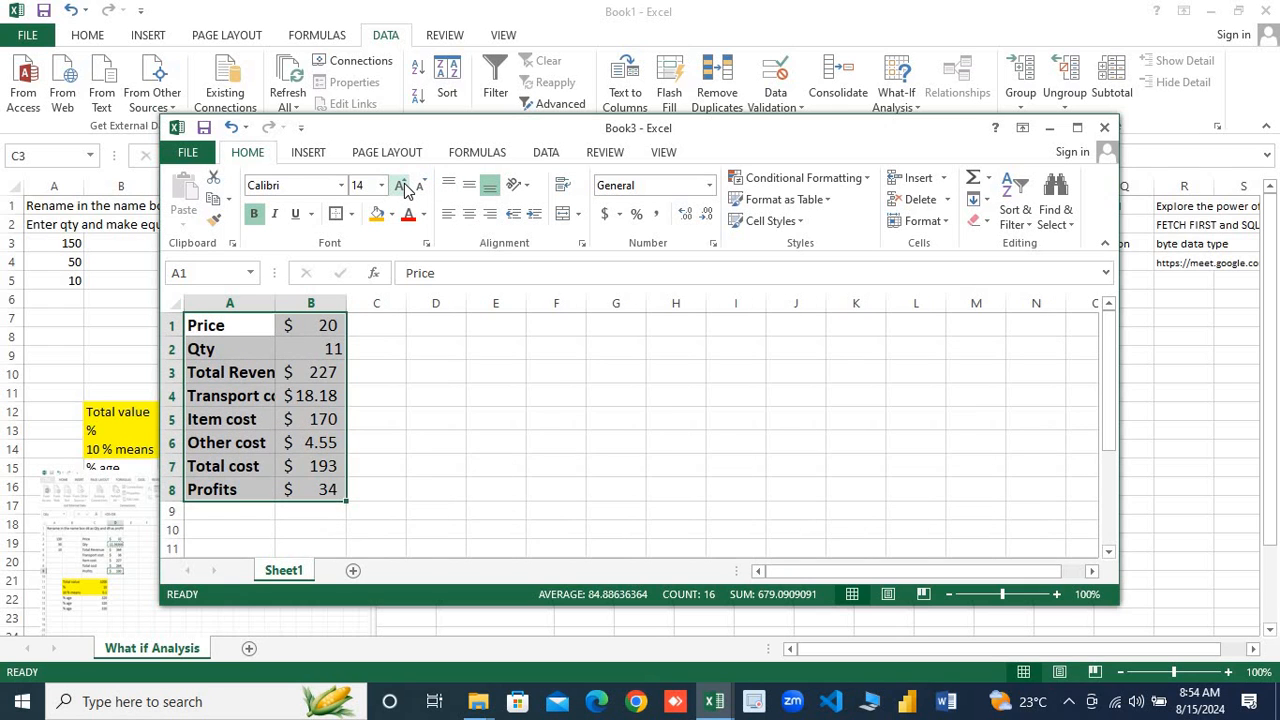
left_click(402, 187)
key("alt")
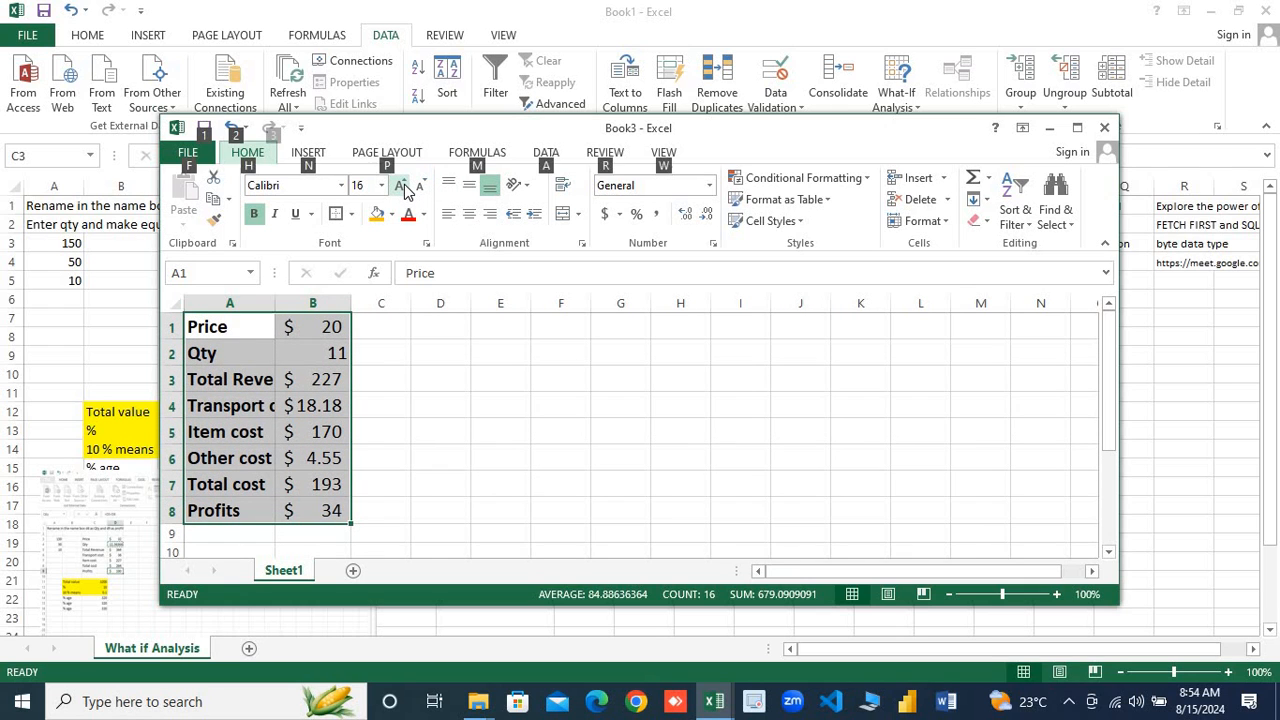
key("o")
key("c")
key("a")
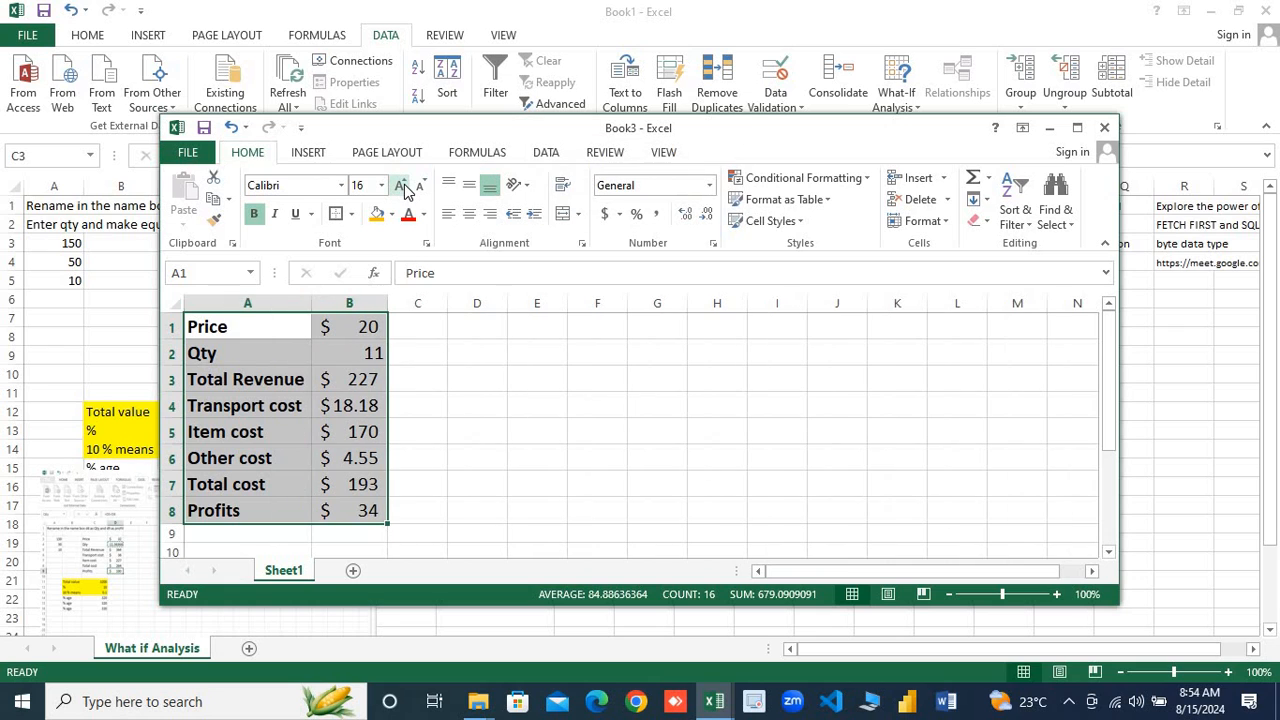
left_click(496, 361)
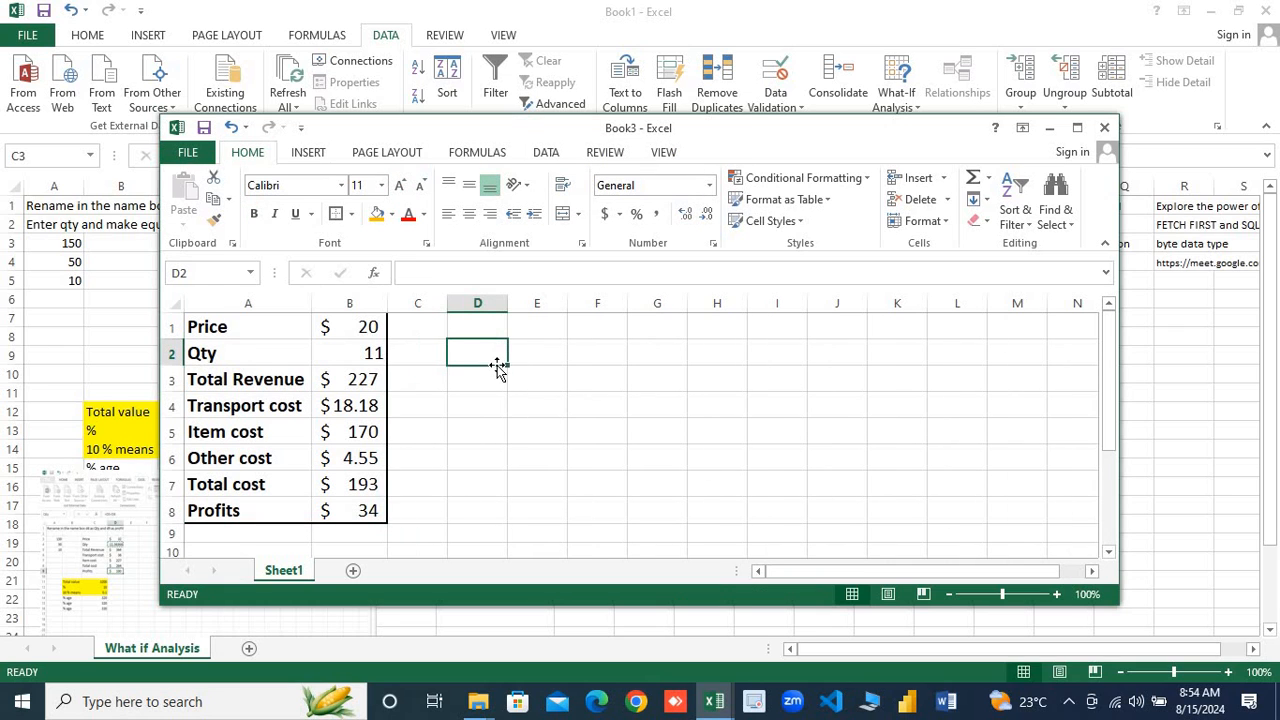
Enter the note "price*qty" in D2 beside the table to describe how Total Revenue is calculated
left_click(298, 377)
left_click(283, 333)
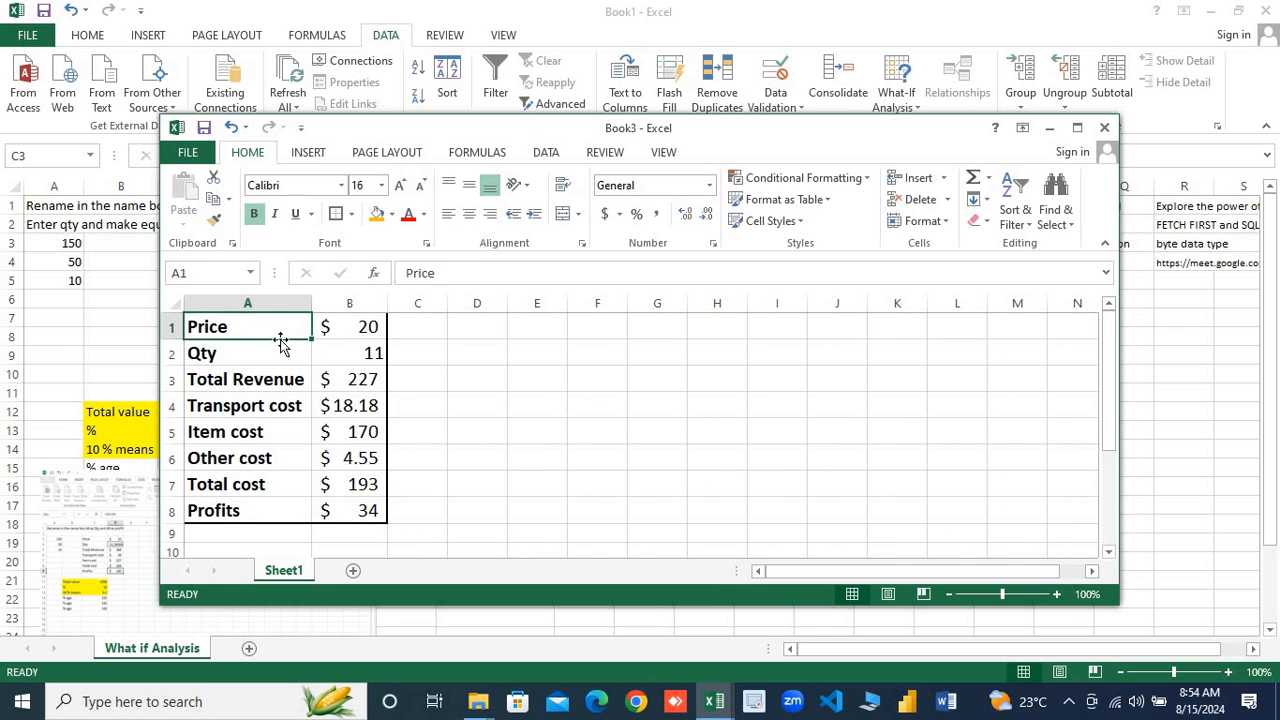
left_click(262, 357)
left_click(258, 379)
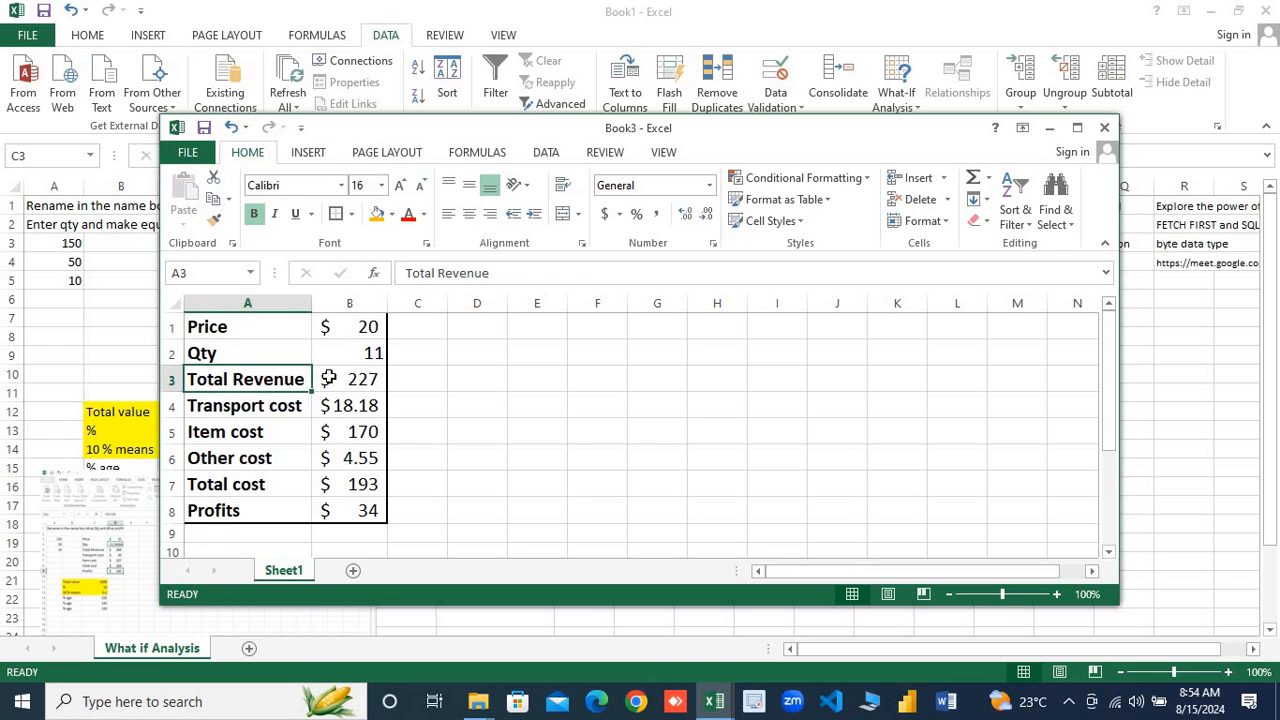
double_click(477, 360)
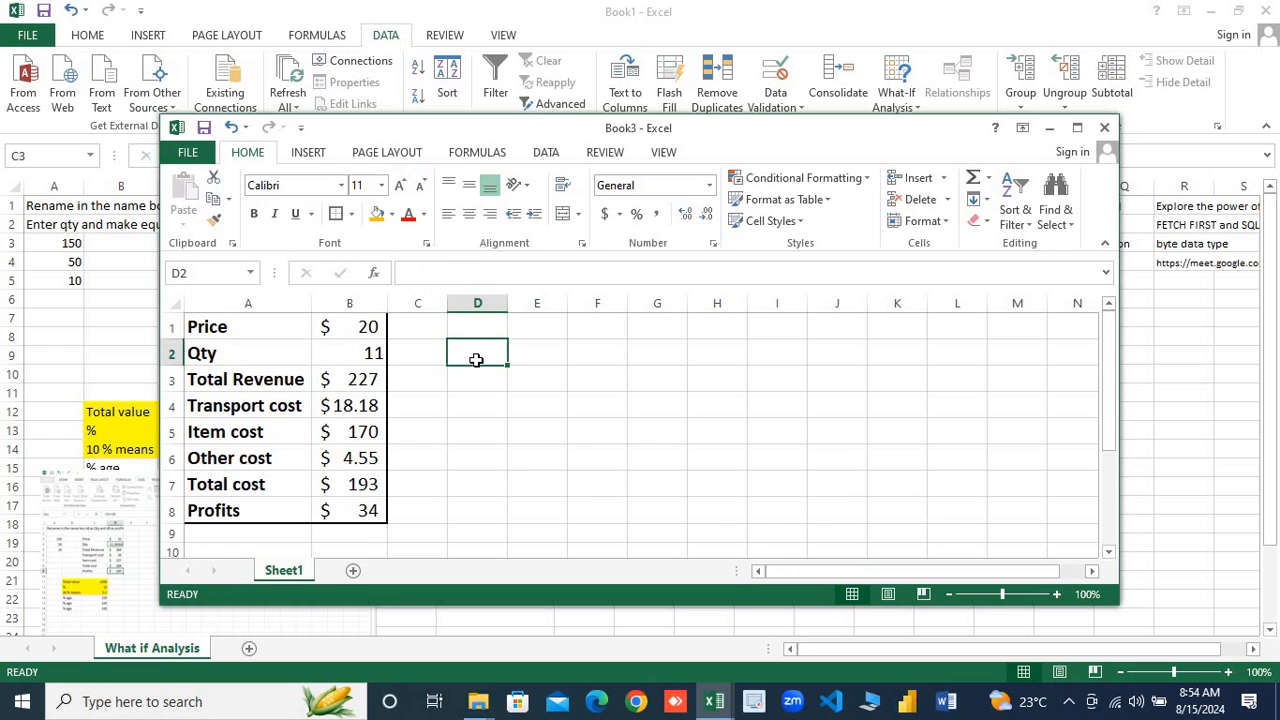
type("price")
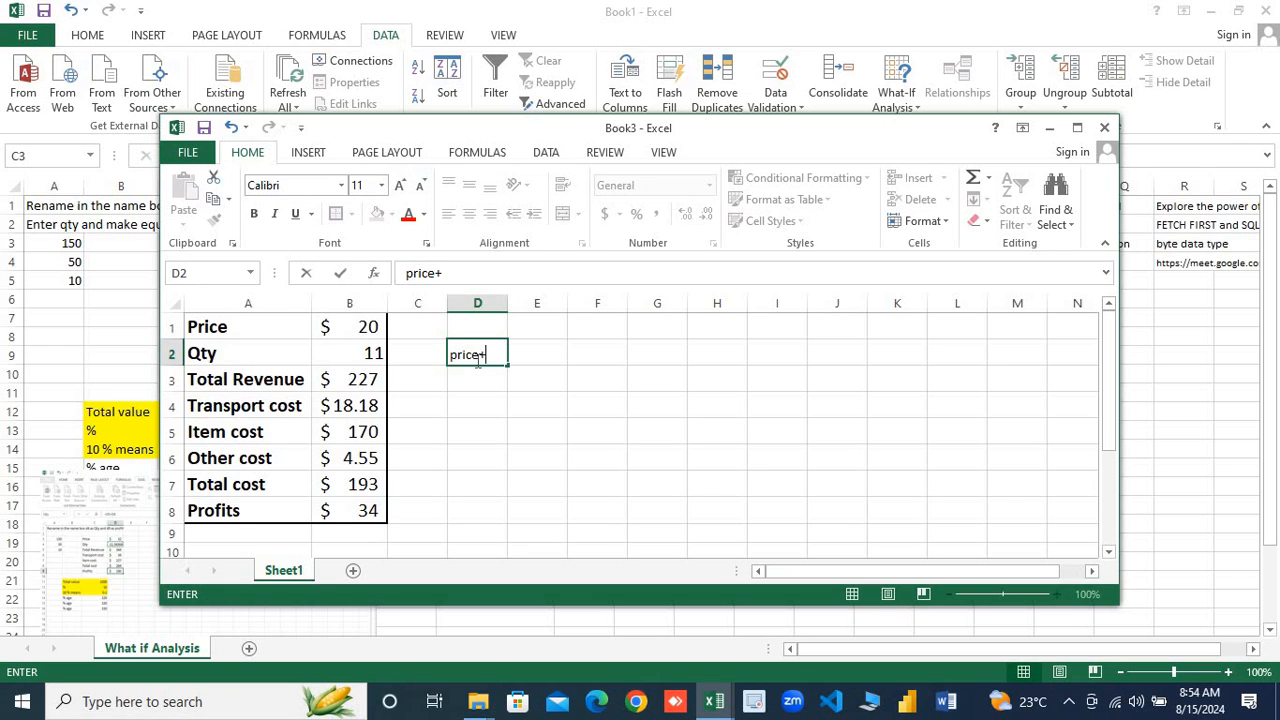
type("*qty")
key("Return")
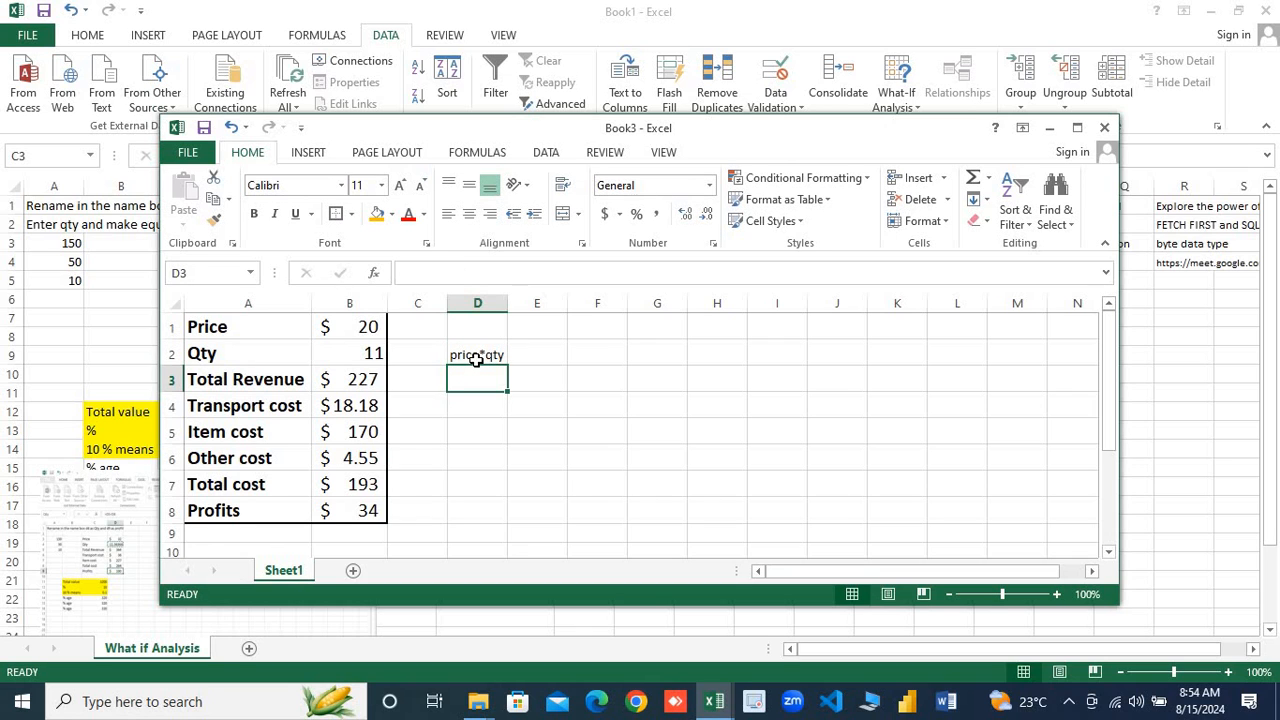
Move the "price*qty" note from D2 down to D3, level with the Total Revenue row
left_click(477, 355)
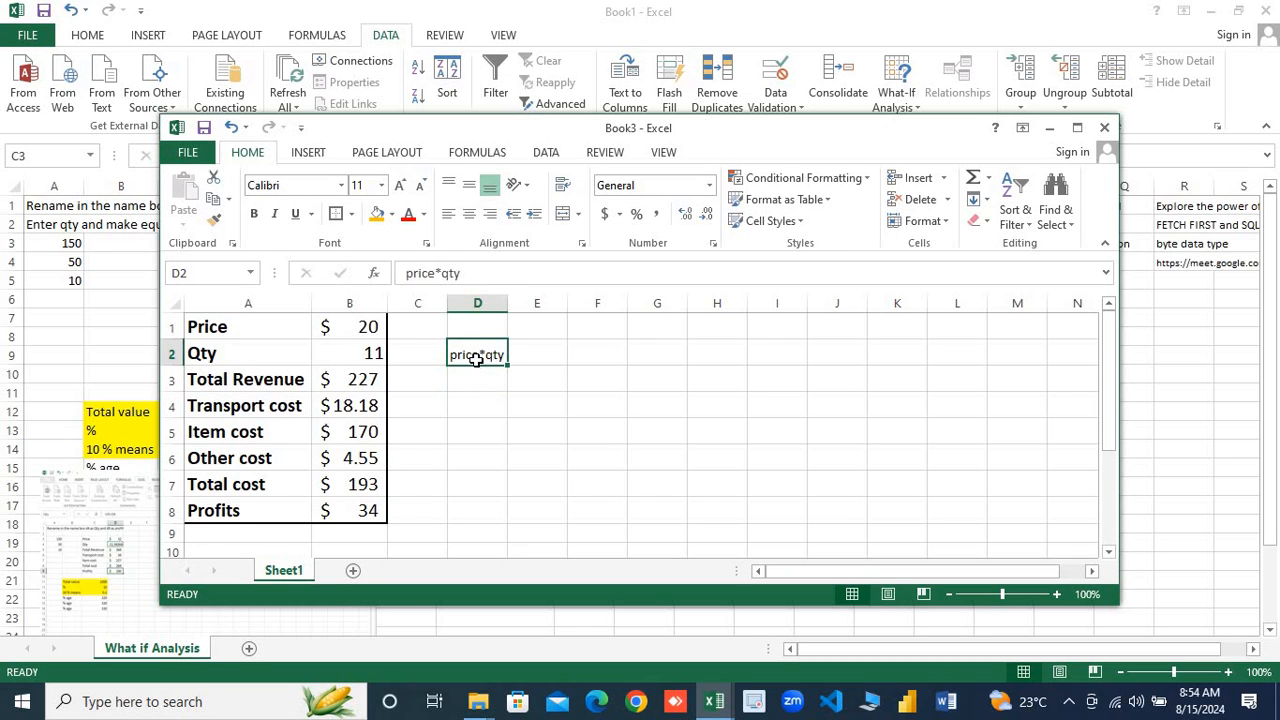
key("ctrl+c")
key("Down")
key("ctrl+v")
key("Up")
key("Delete")
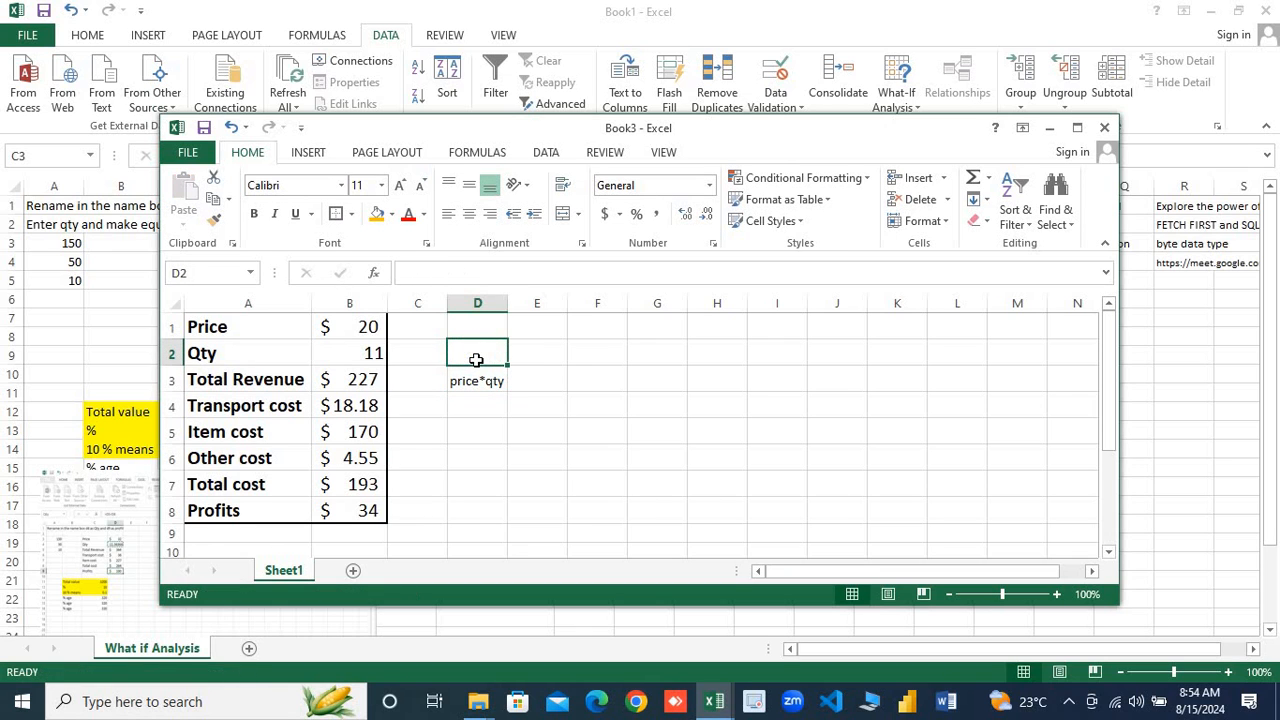
Review the Transport cost formula in B4 and enter =8/100 in D4 to express its percentage as a decimal
key("Down")
key("Down")
key("Left")
key("Left")
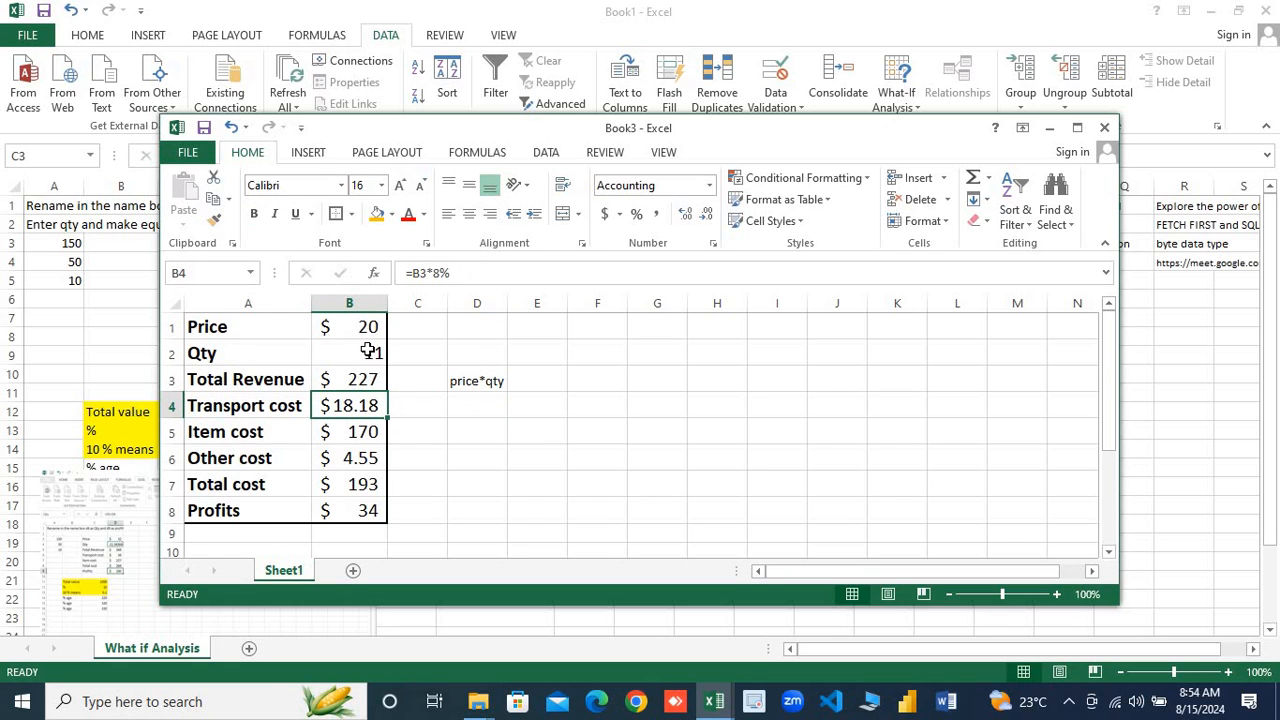
key("F2")
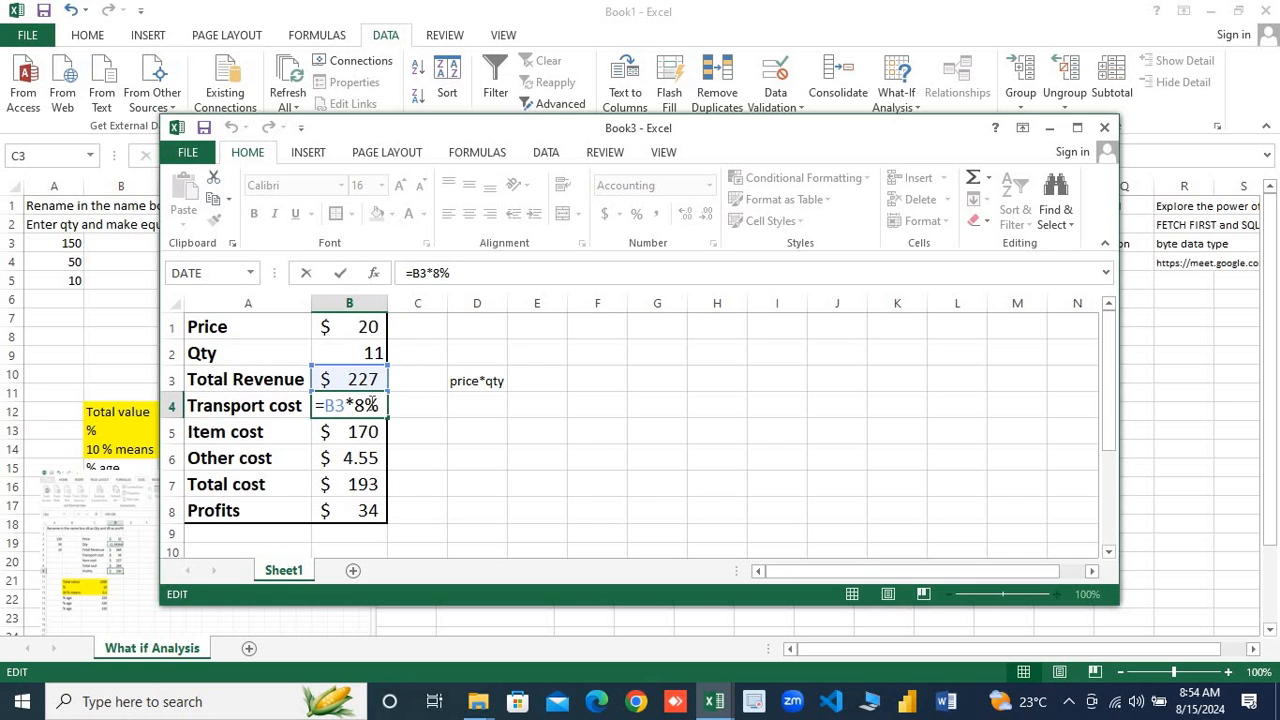
left_click(481, 413)
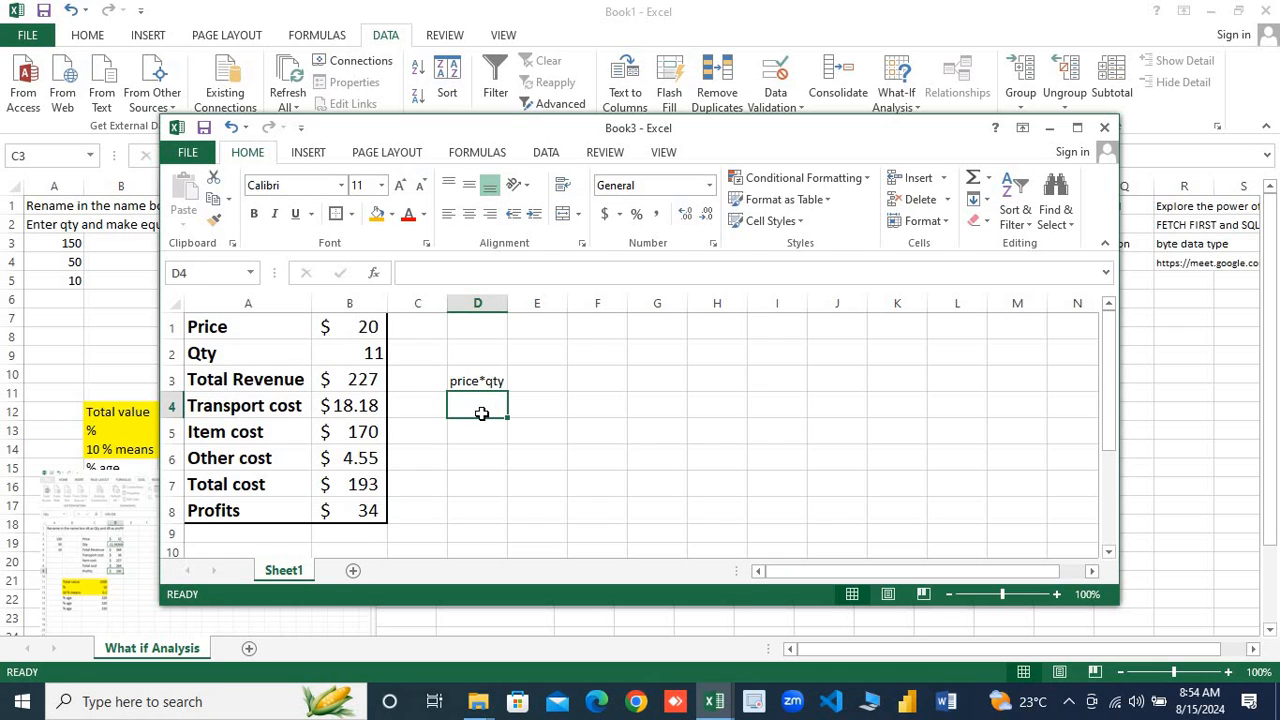
type("=")
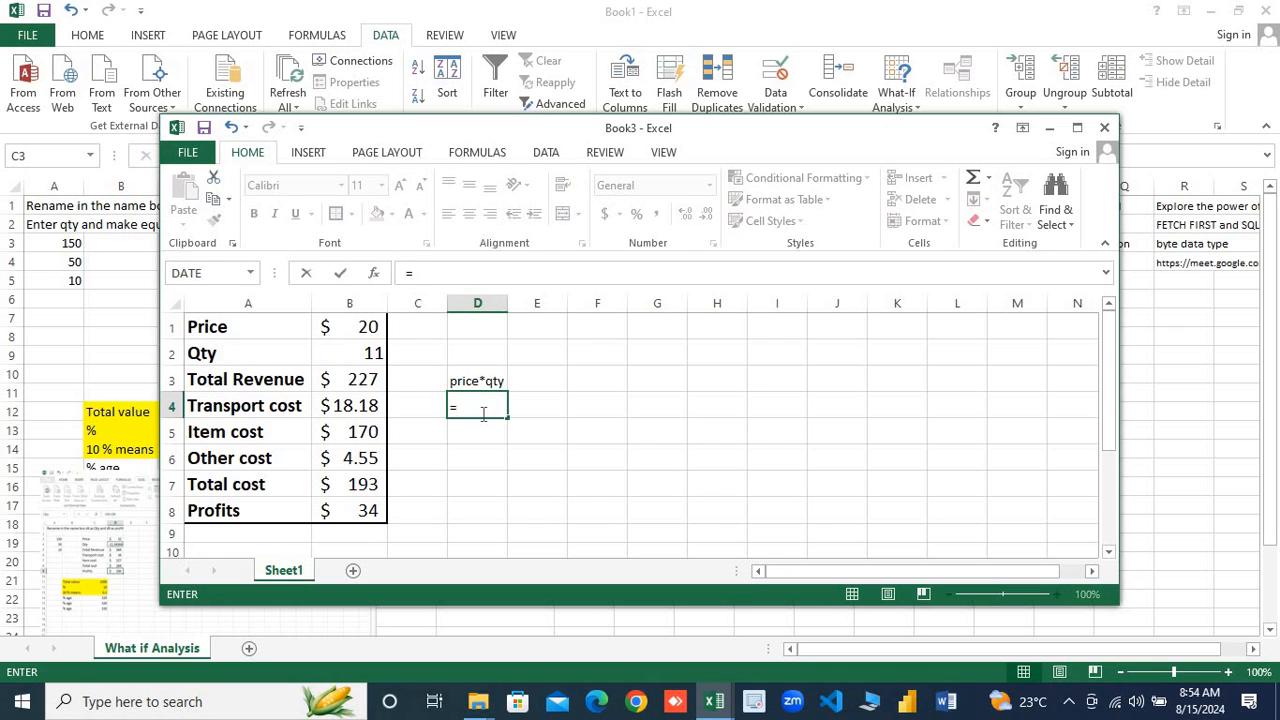
type("8/100")
key("Return")
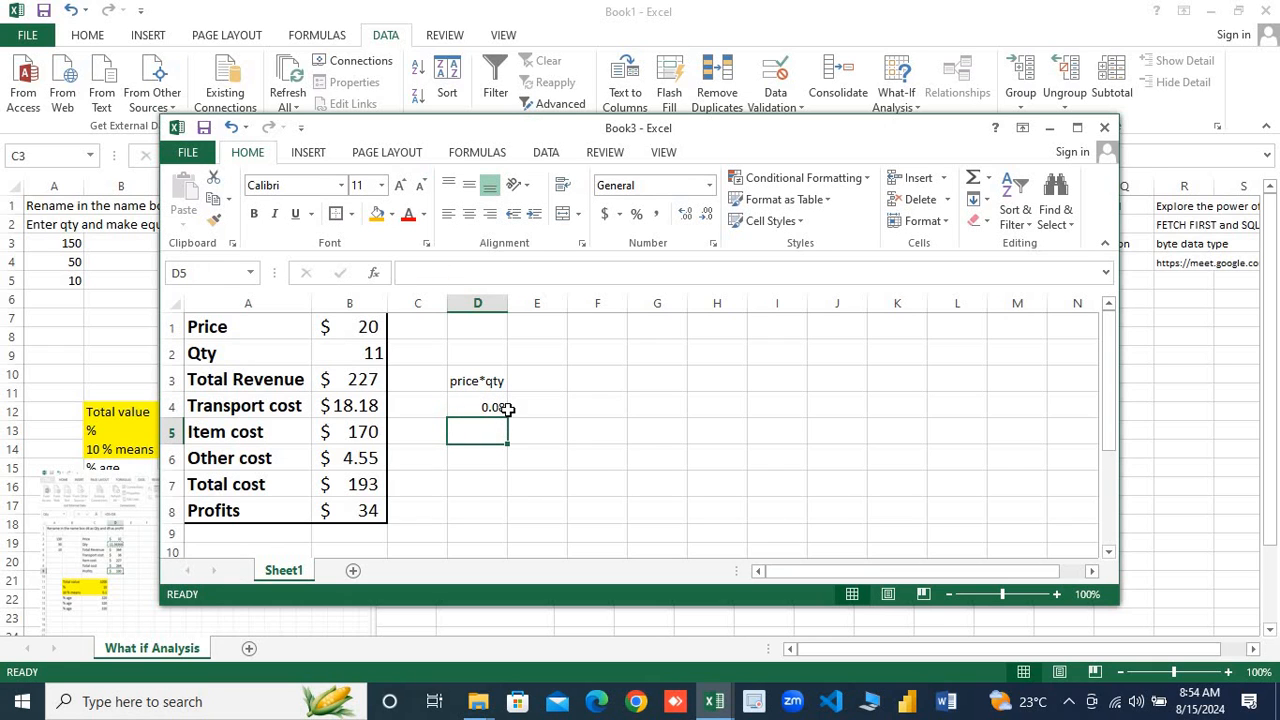
Calculate the transport cost separately in C4 by multiplying Total Revenue by the decimal rate, using =B3*D4
left_click(352, 378)
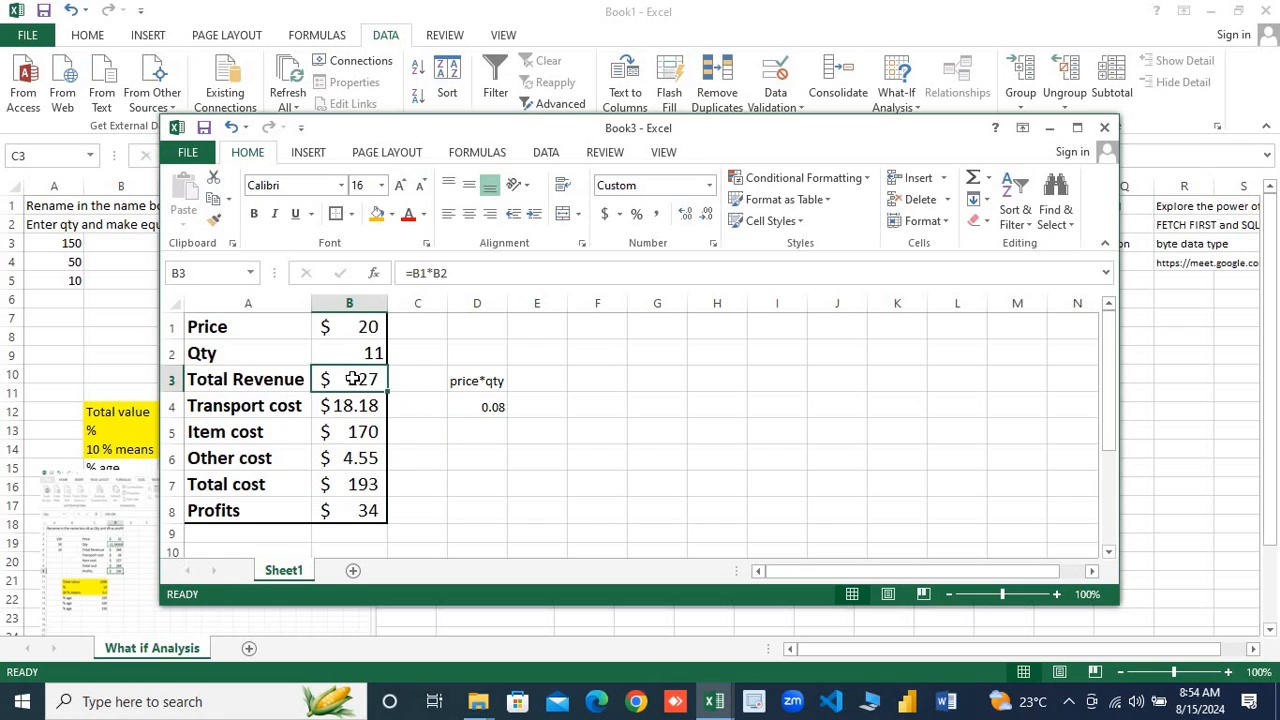
left_click(428, 413)
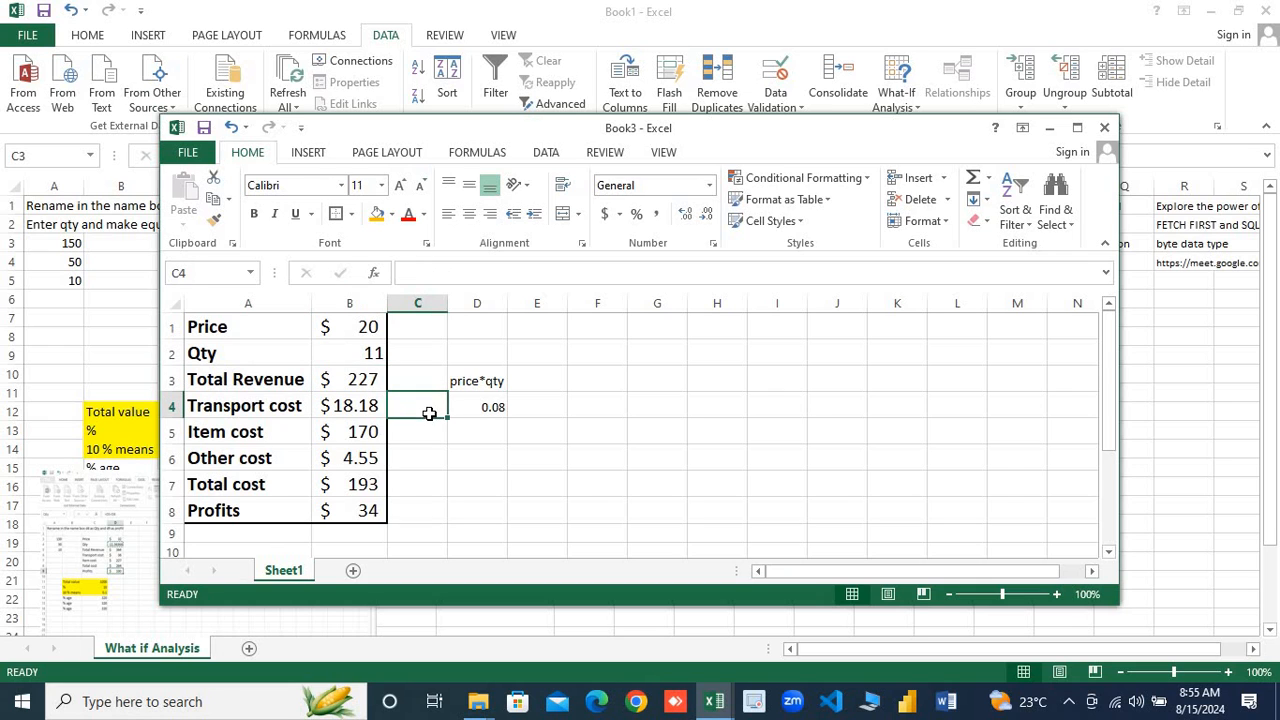
type("=")
key("Up")
key("Left")
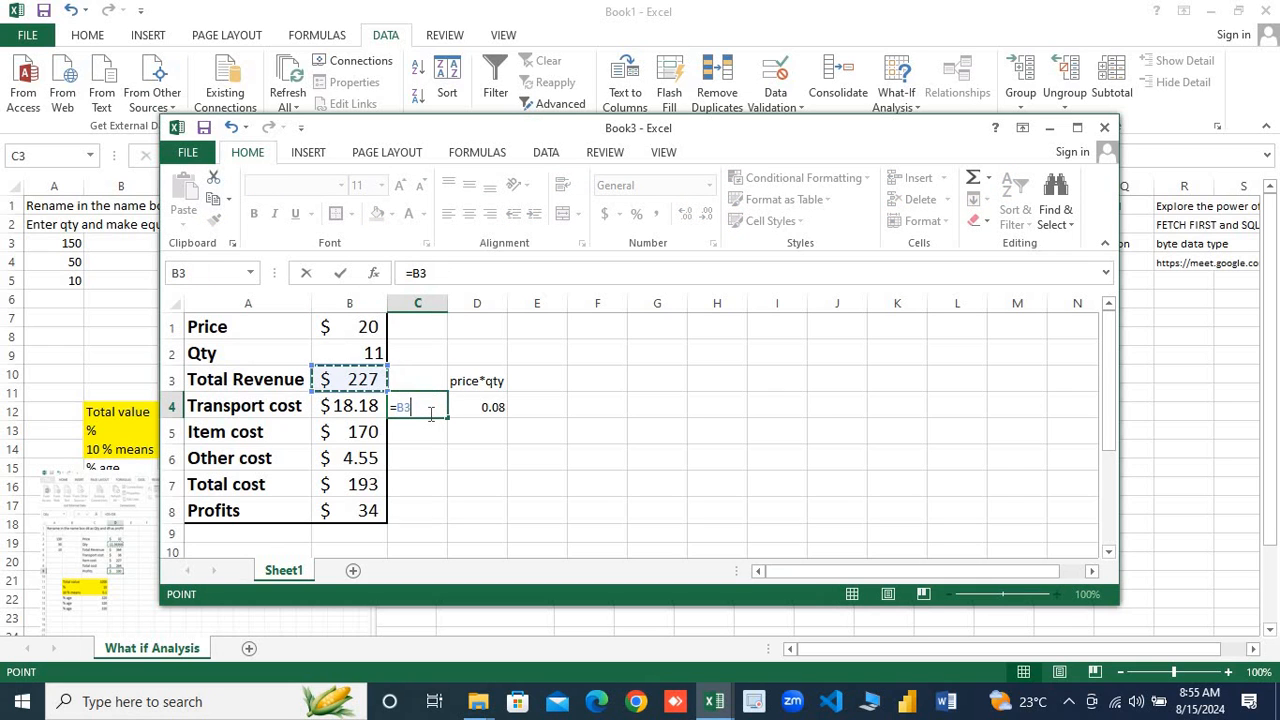
type("*")
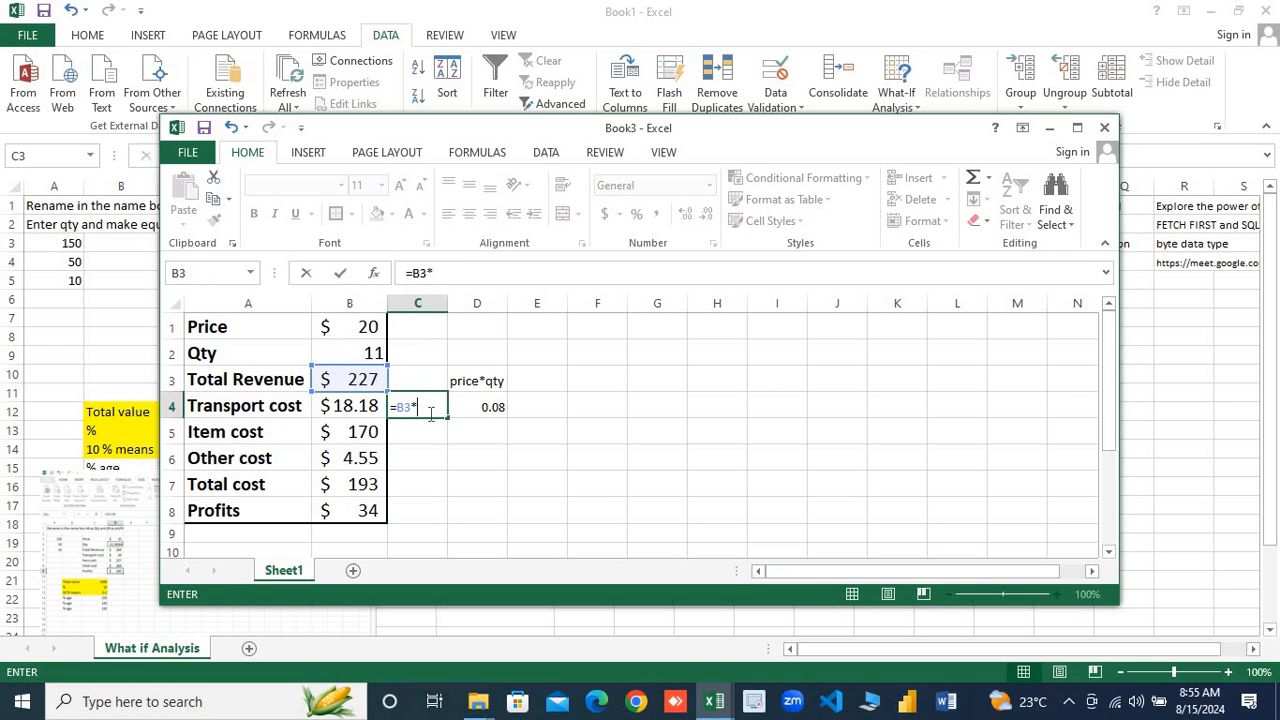
left_click(483, 408)
key("Return")
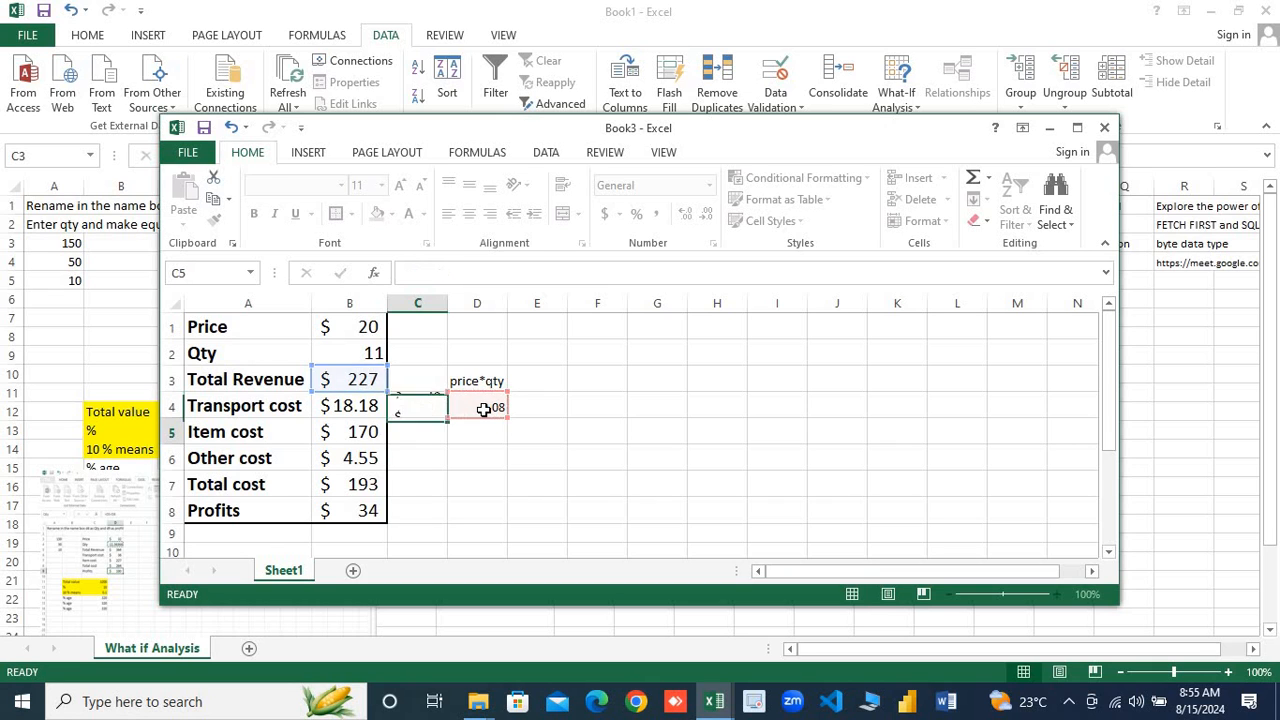
Show C4 with two decimal places and compare its calculation with the formulas in B4 and D4
left_click(424, 406)
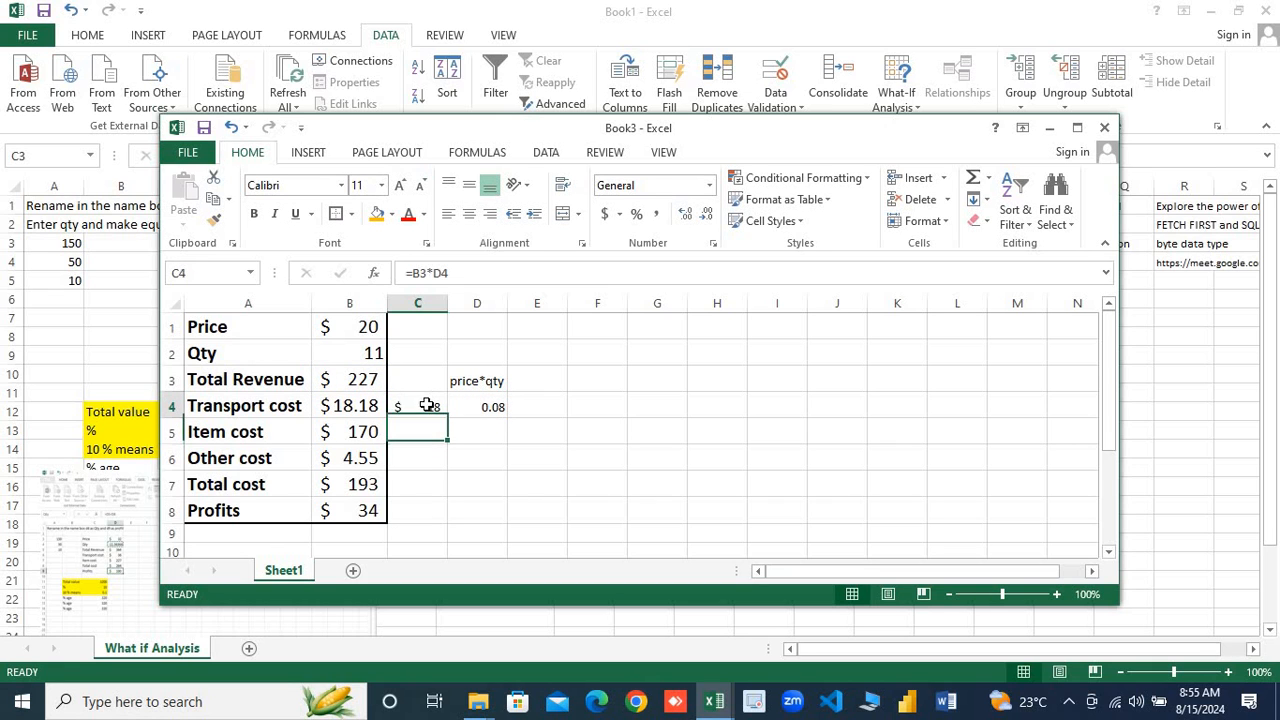
left_click(688, 220)
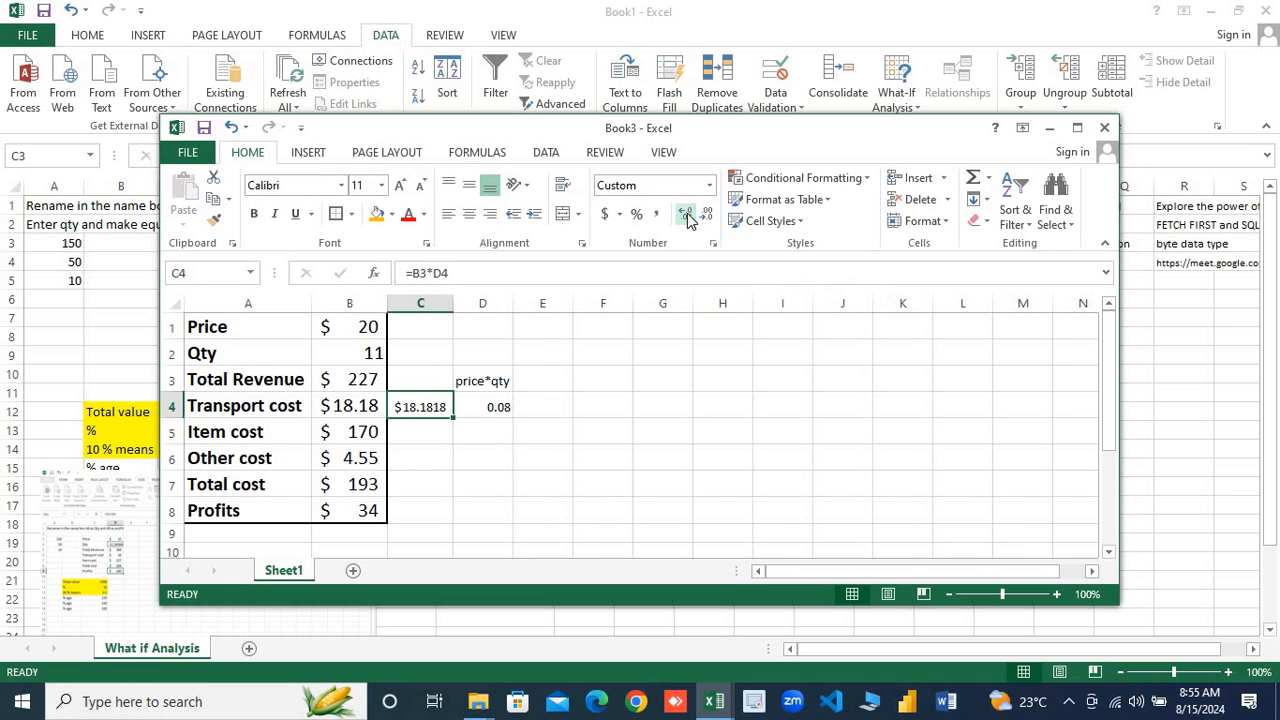
left_click(707, 218)
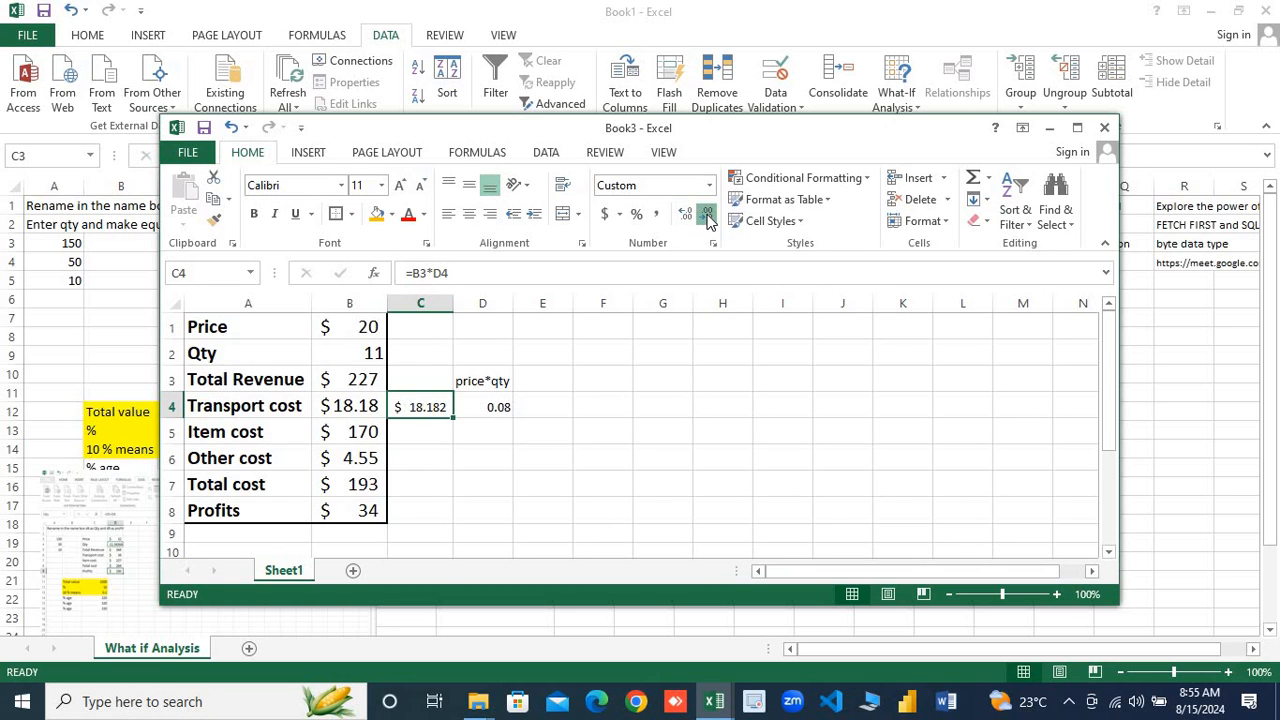
left_click(707, 218)
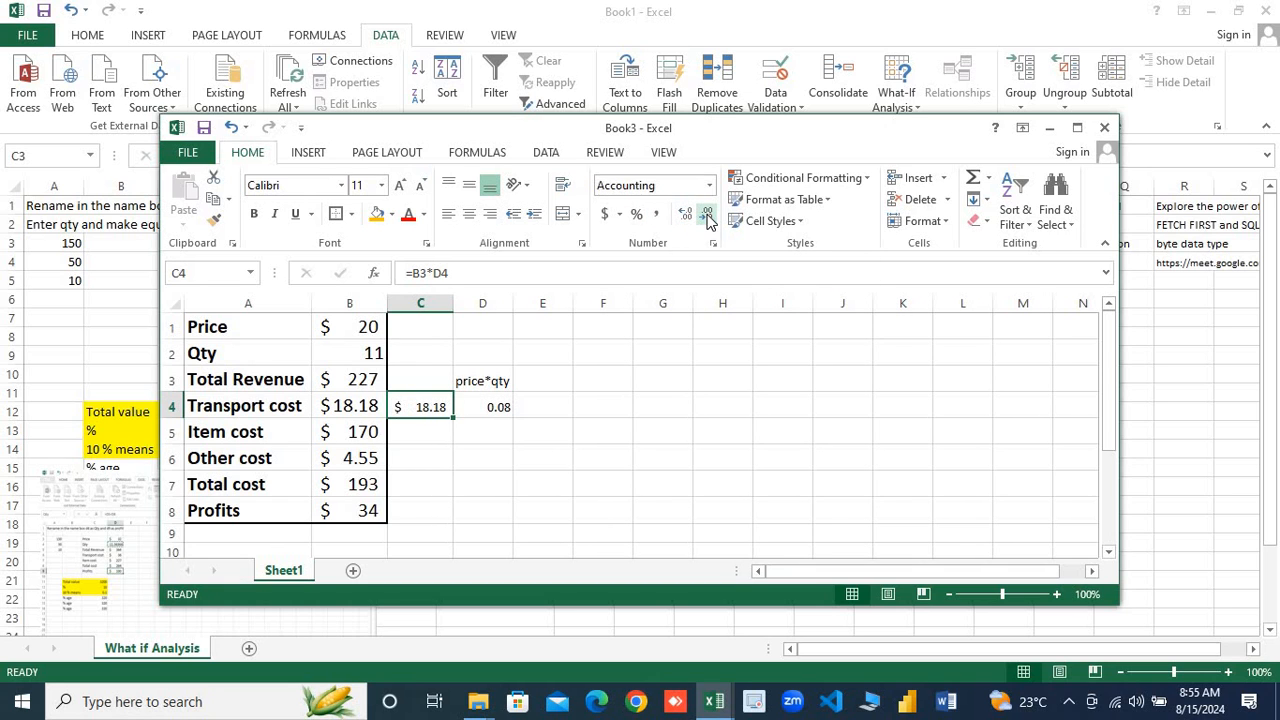
left_click(327, 400)
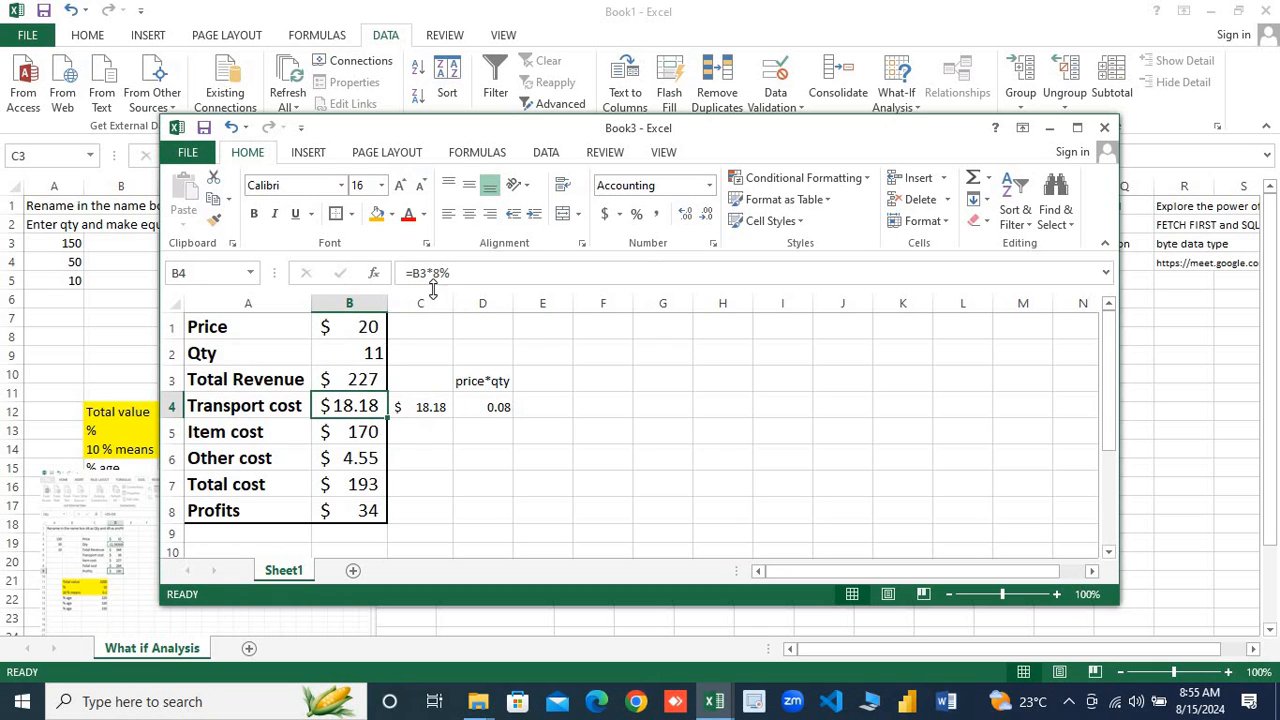
left_click(486, 410)
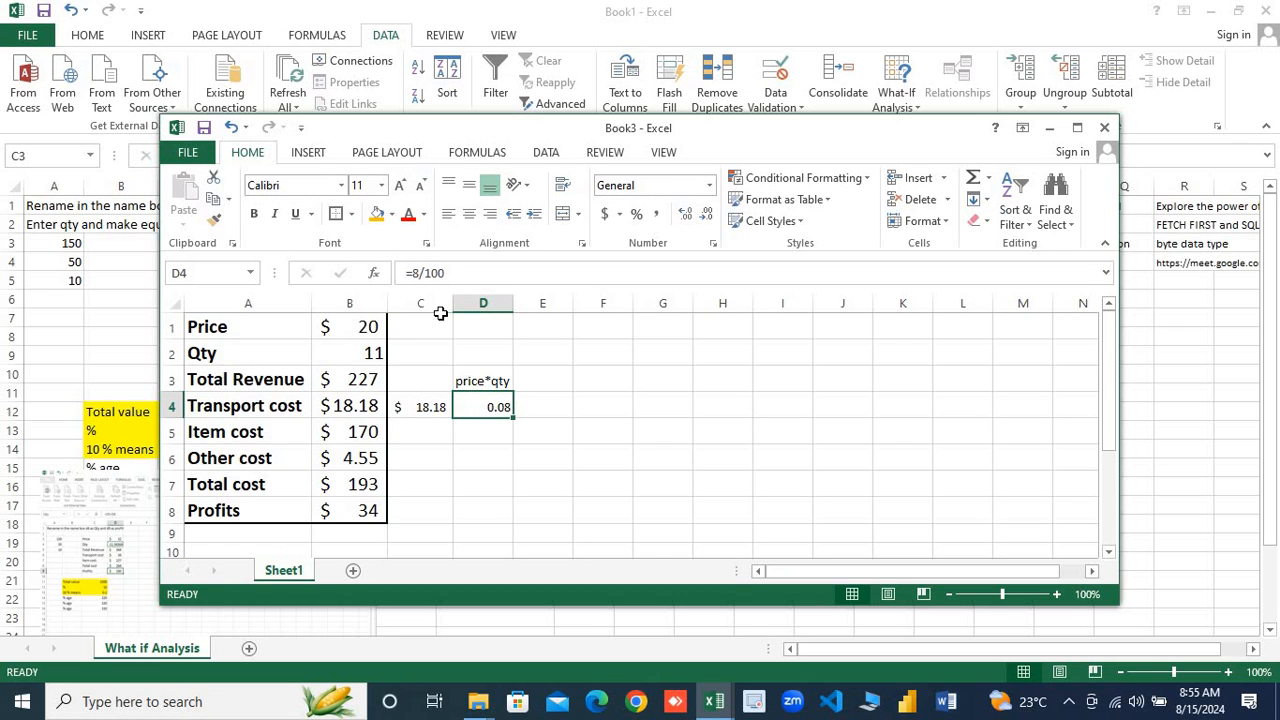
Clear the scratch note and trial calculations from C3:D4
left_click(422, 407)
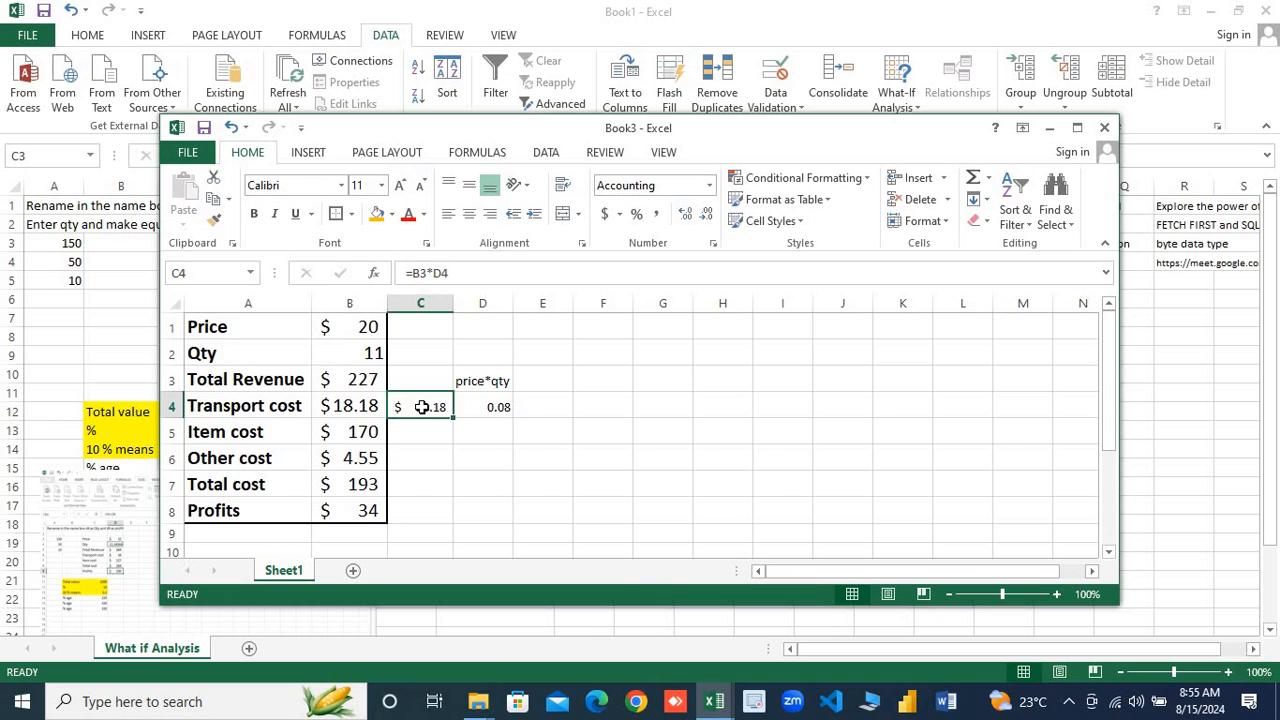
key("shift+Right")
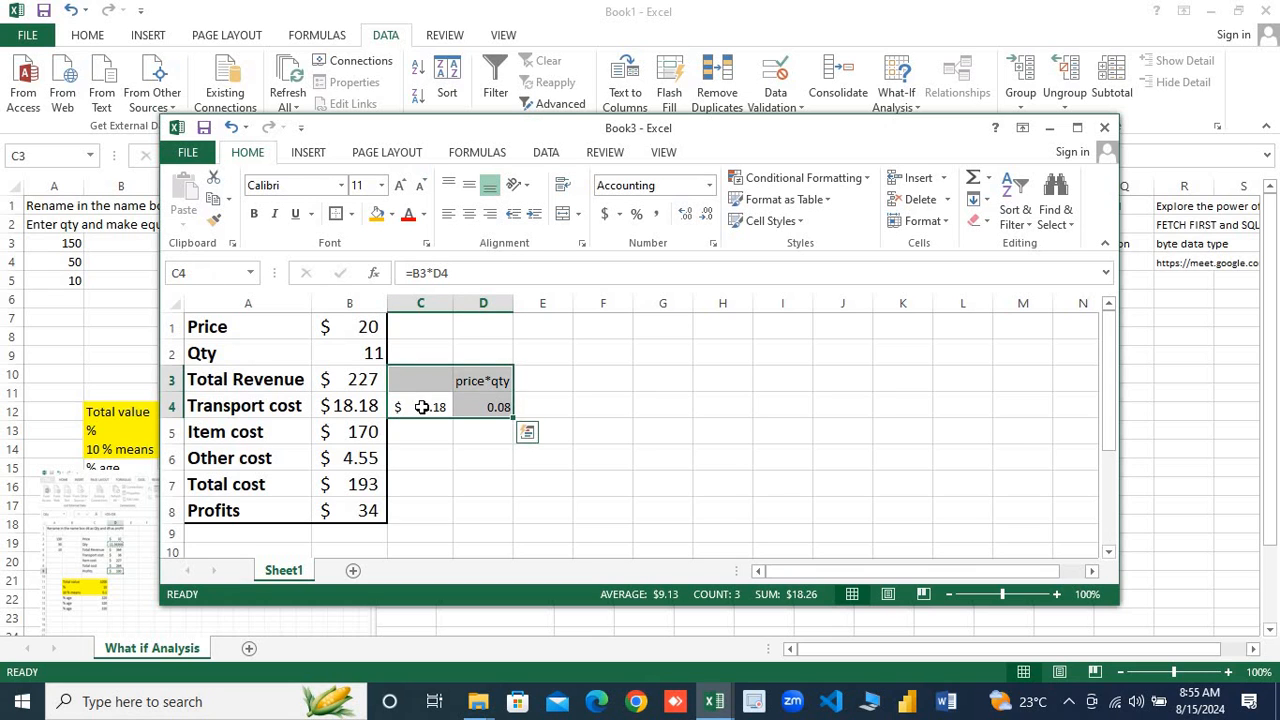
key("Down")
key("Down")
key("Up")
key("Up")
key("shift+Up")
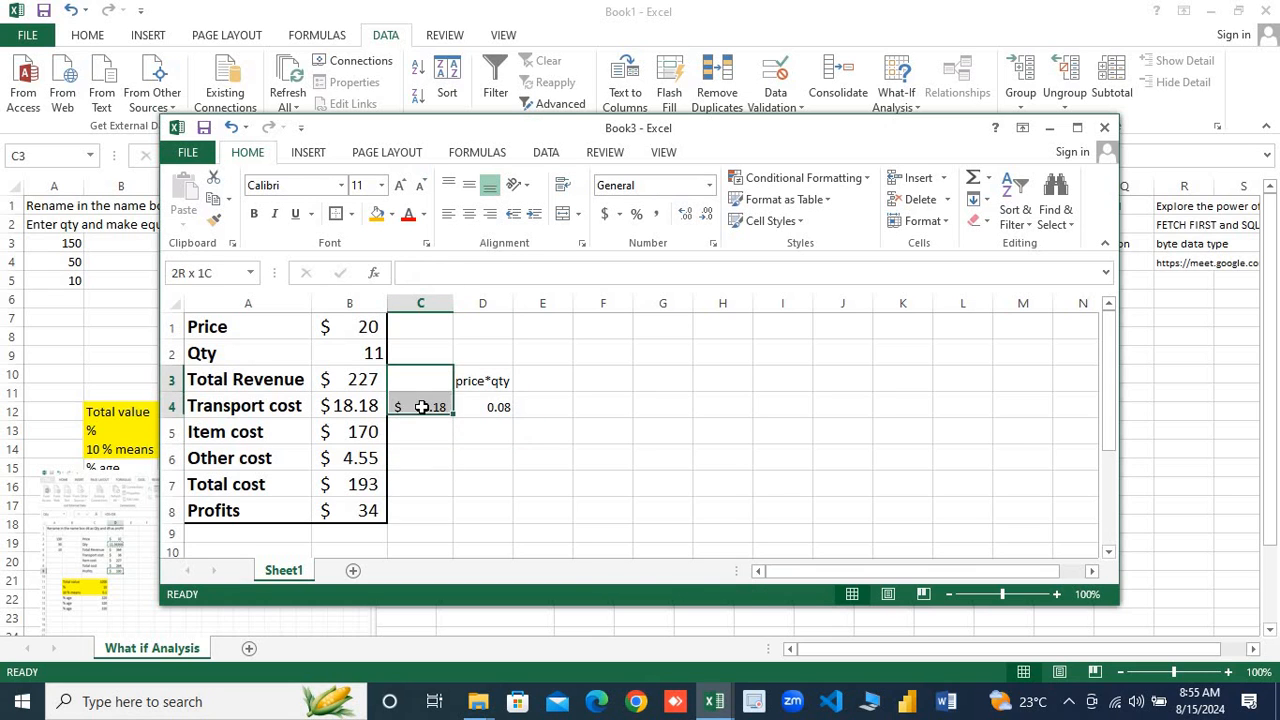
key("shift+Right")
key("Delete")
Examine the Item cost formula in B5 and the Qty cell it refers to
key("Down")
key("Down")
key("Down")
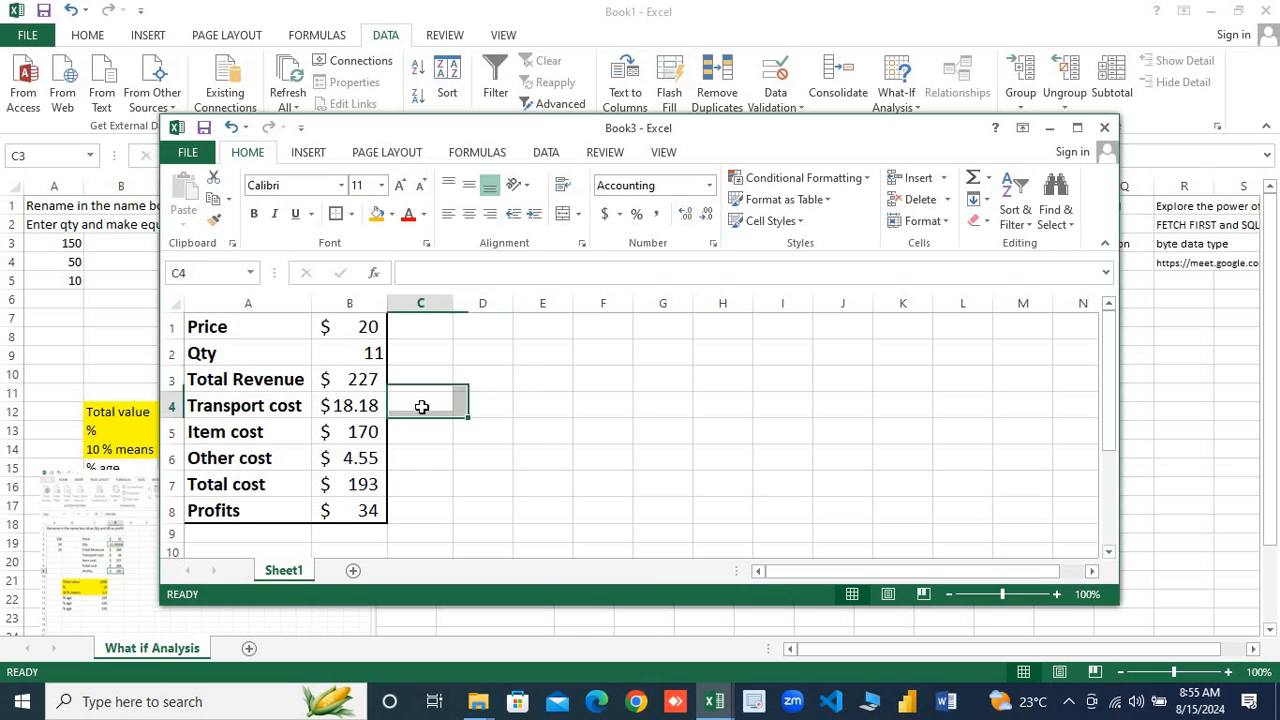
key("Up")
key("Left")
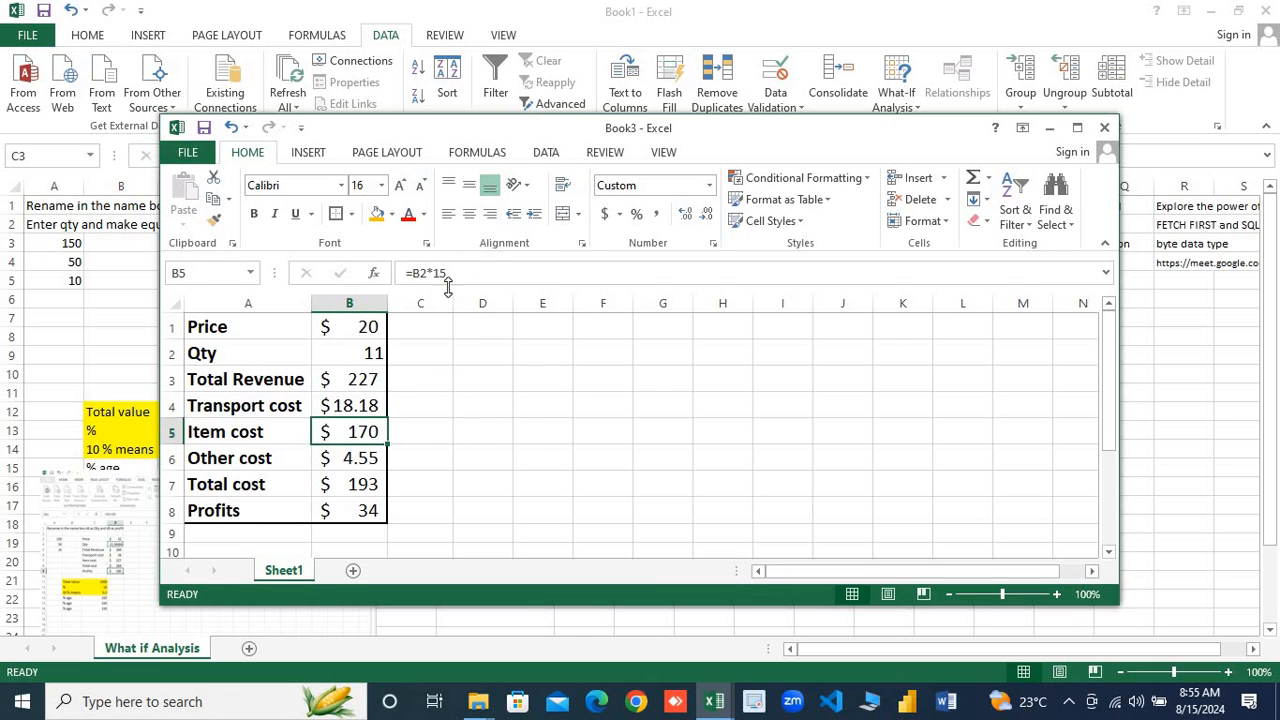
key("F2")
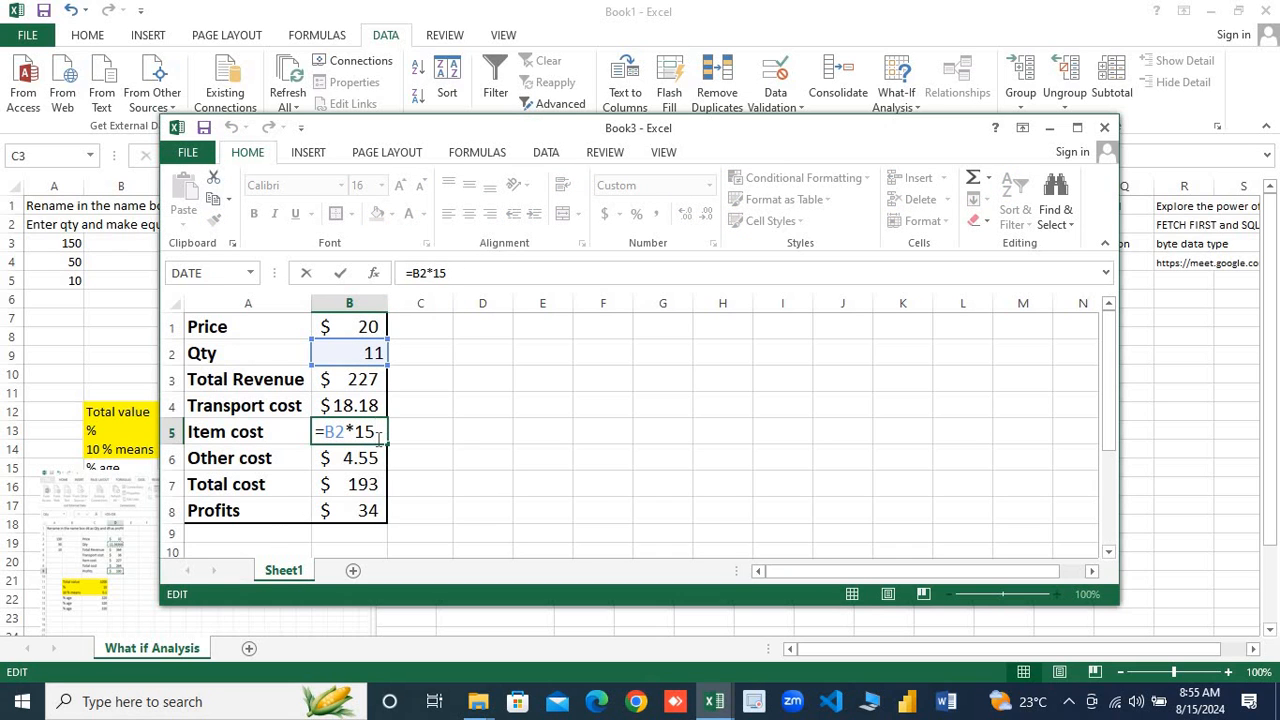
key("Return")
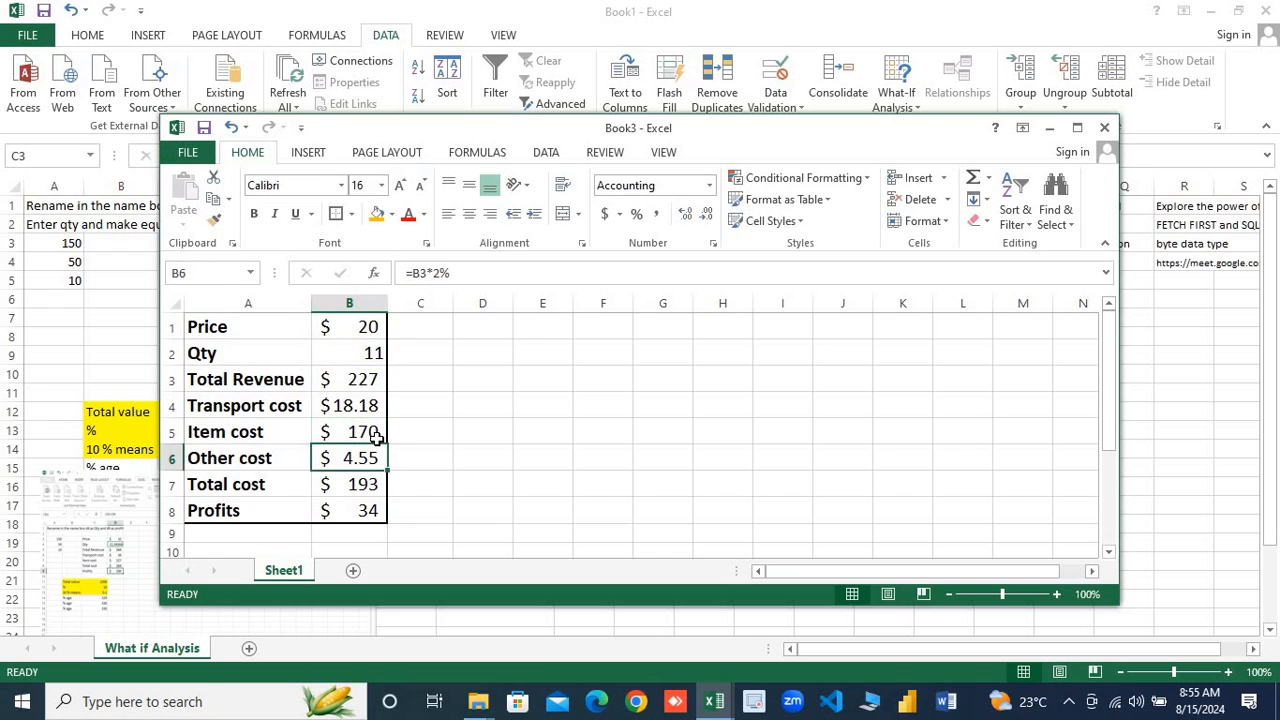
left_click(375, 436)
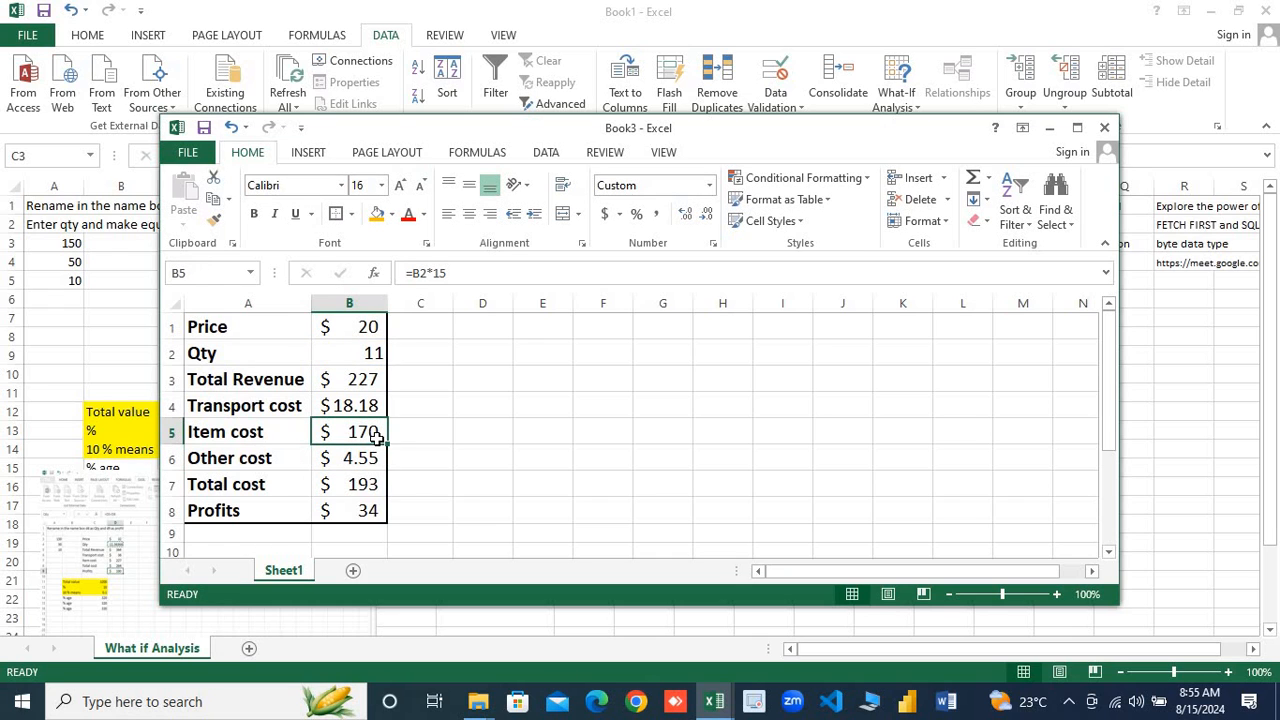
left_click(374, 353)
left_click(368, 430)
Examine the Other cost formula in B6 and the Total Revenue cell it refers to
left_click(347, 461)
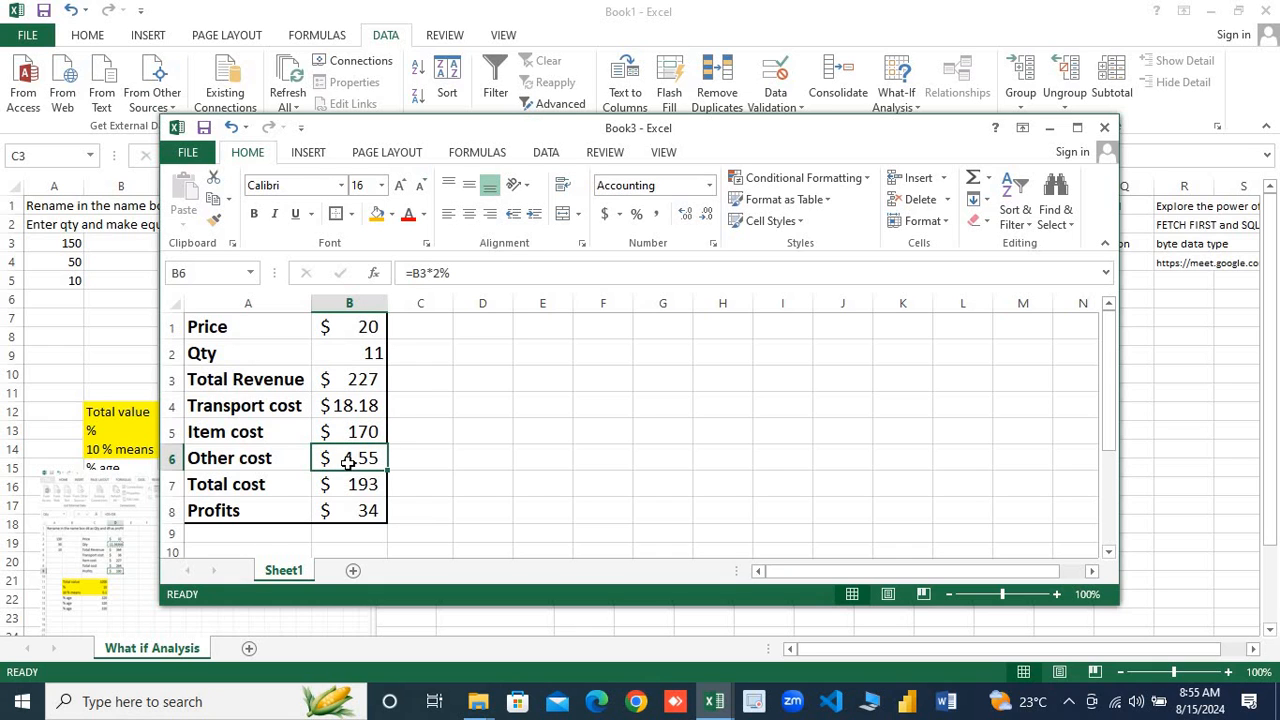
double_click(347, 461)
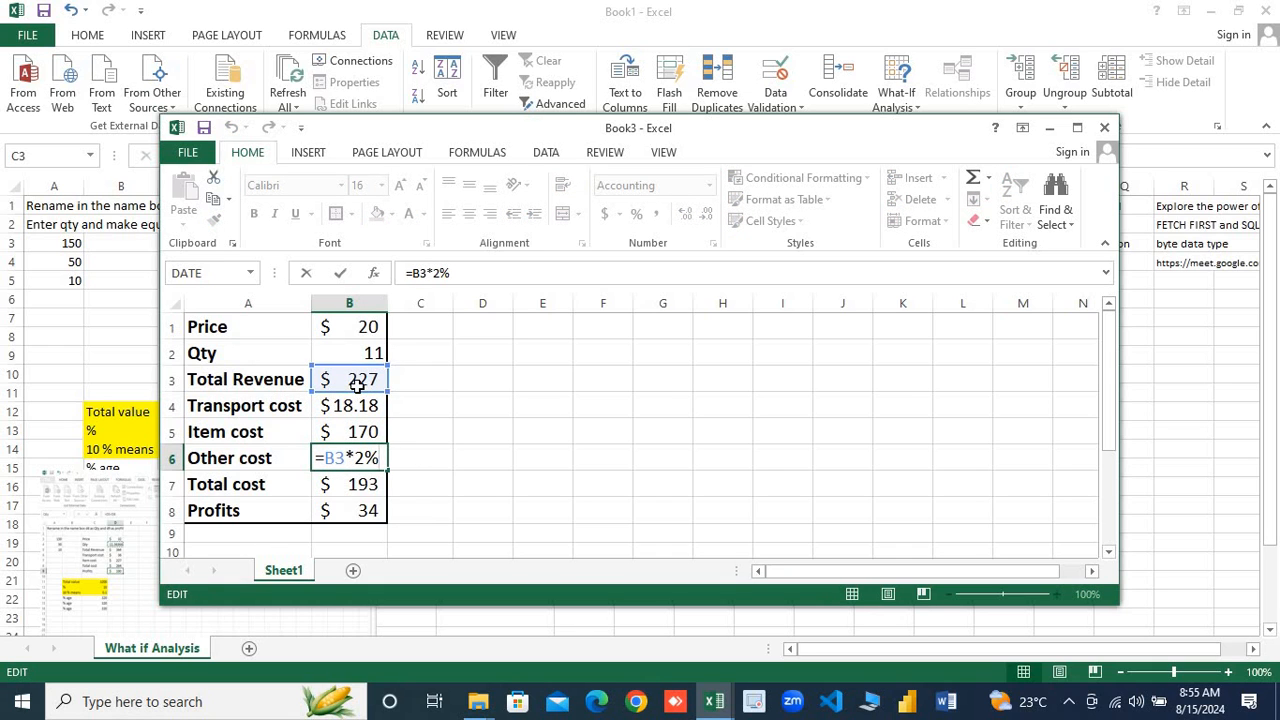
key("Return")
left_click(370, 458)
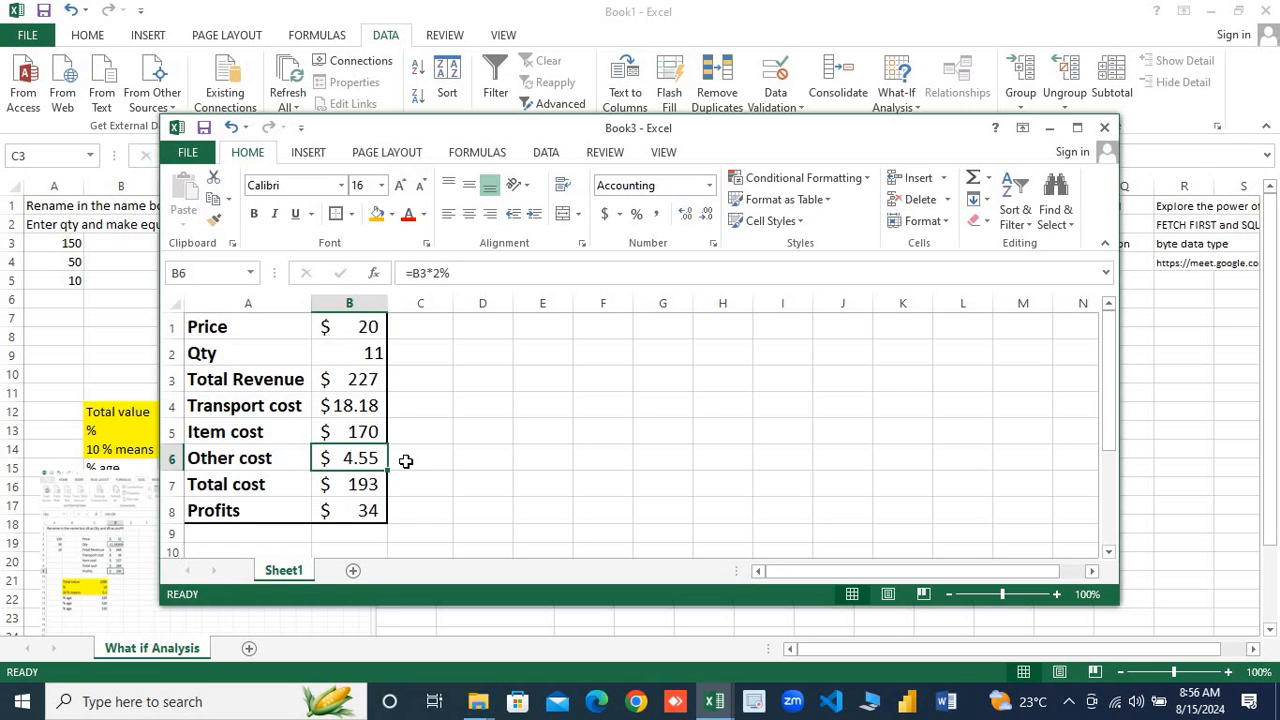
key("Right")
key("Left")
key("Right")
key("Left")
key("Left")
key("Right")
key("Down")
key("Up")
key("F2")
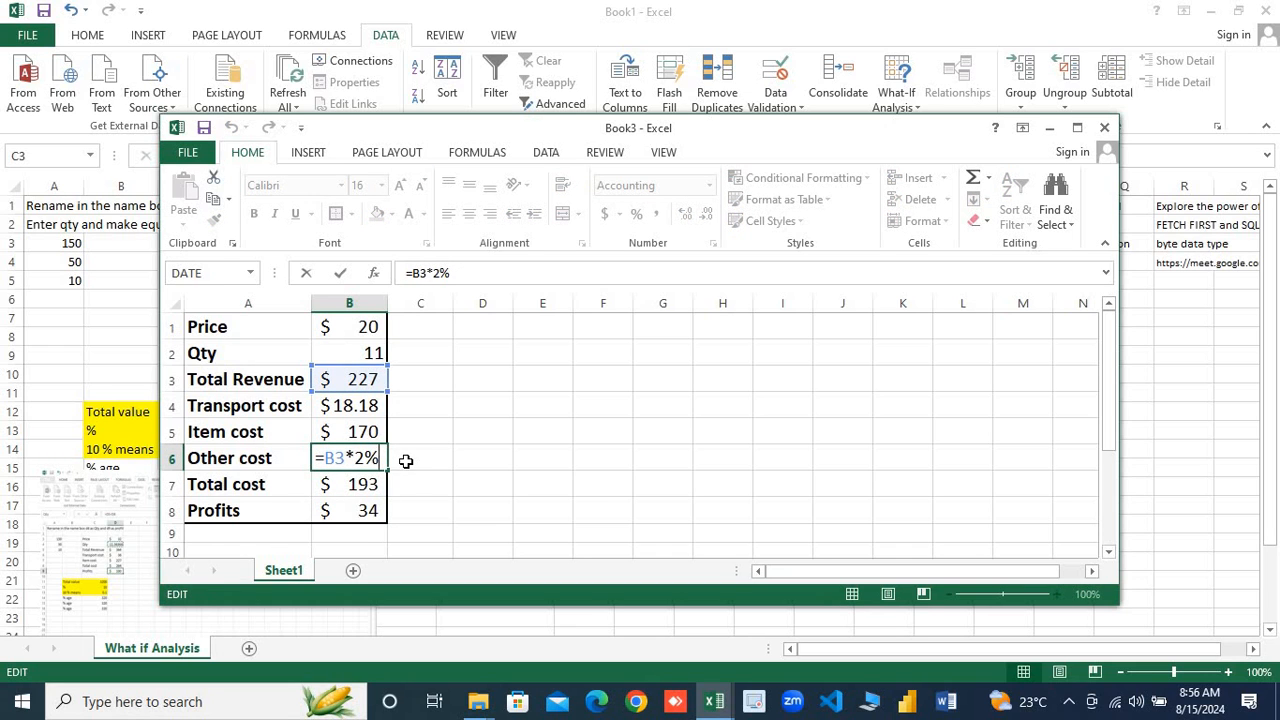
Examine the Total cost formula in B7 and the Transport, Item and Other cost cells it adds
key("Return")
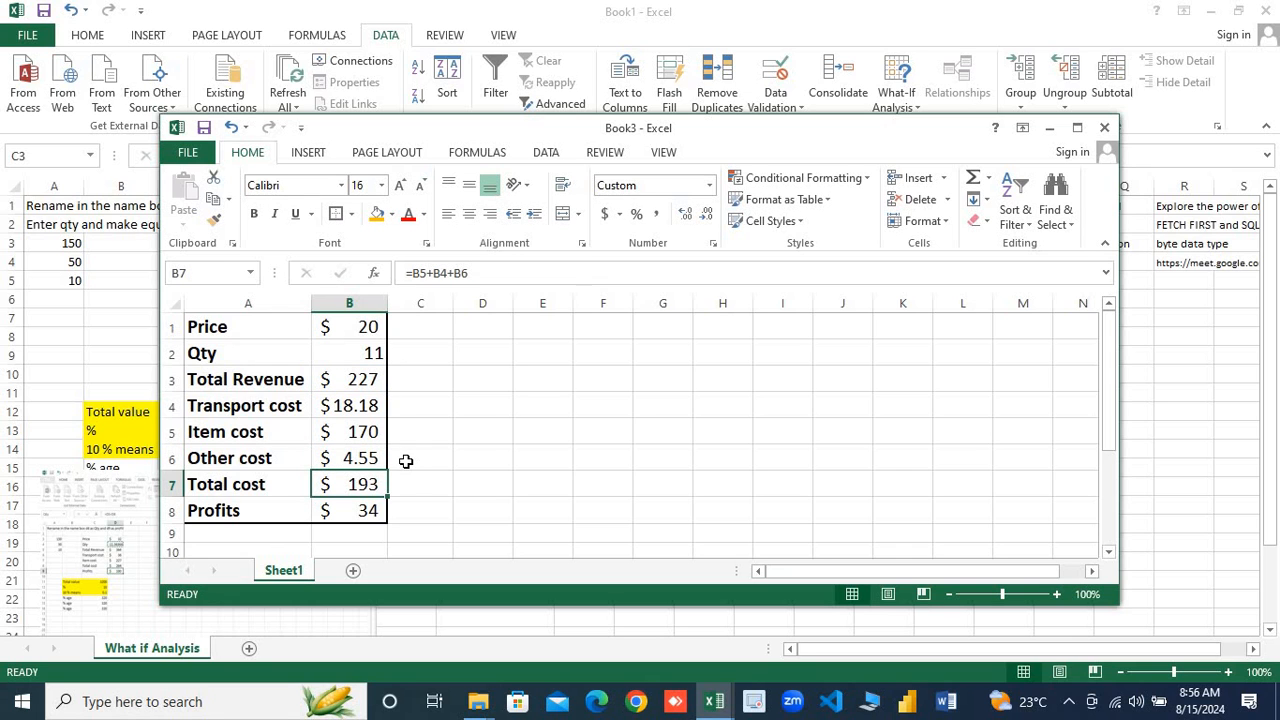
key("Up")
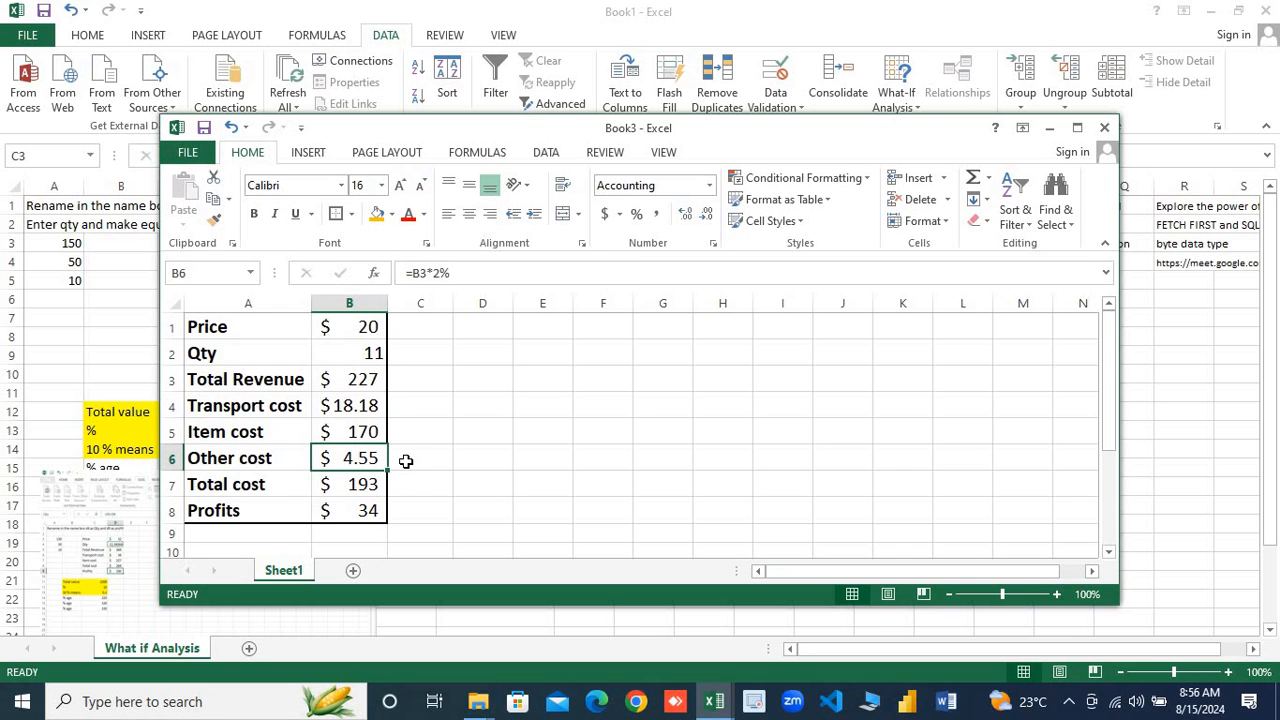
key("Down")
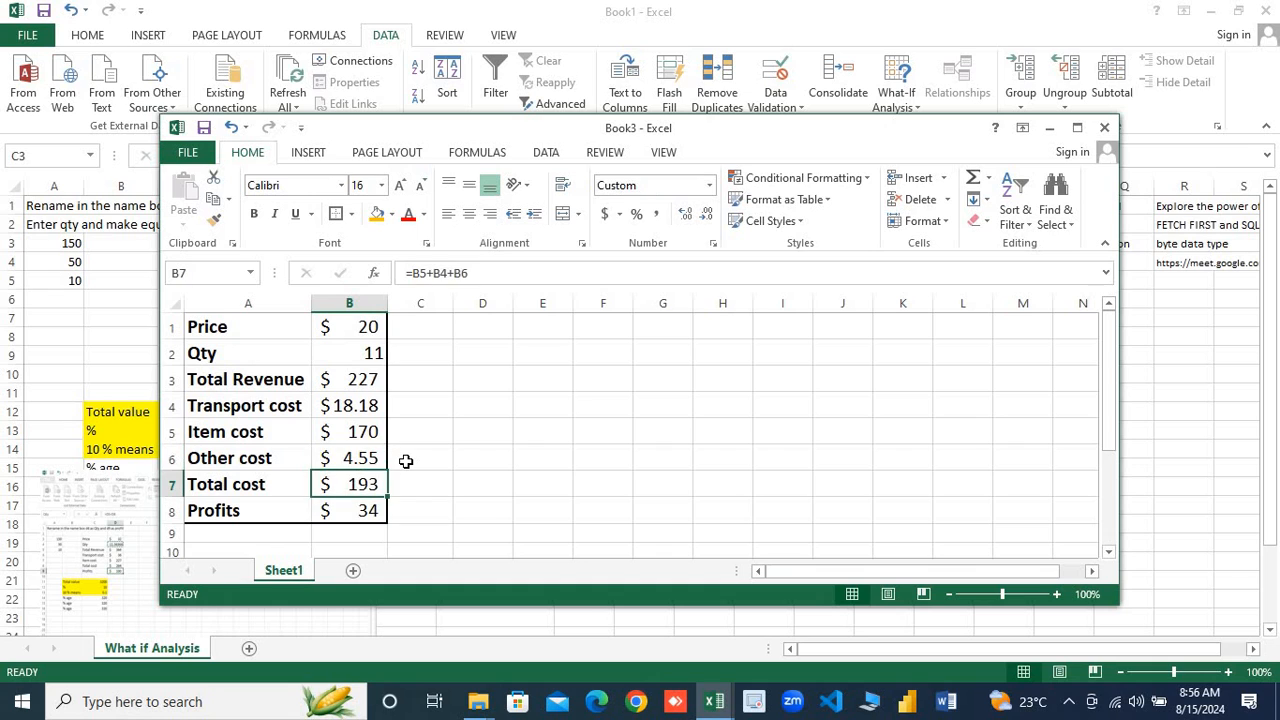
key("Up")
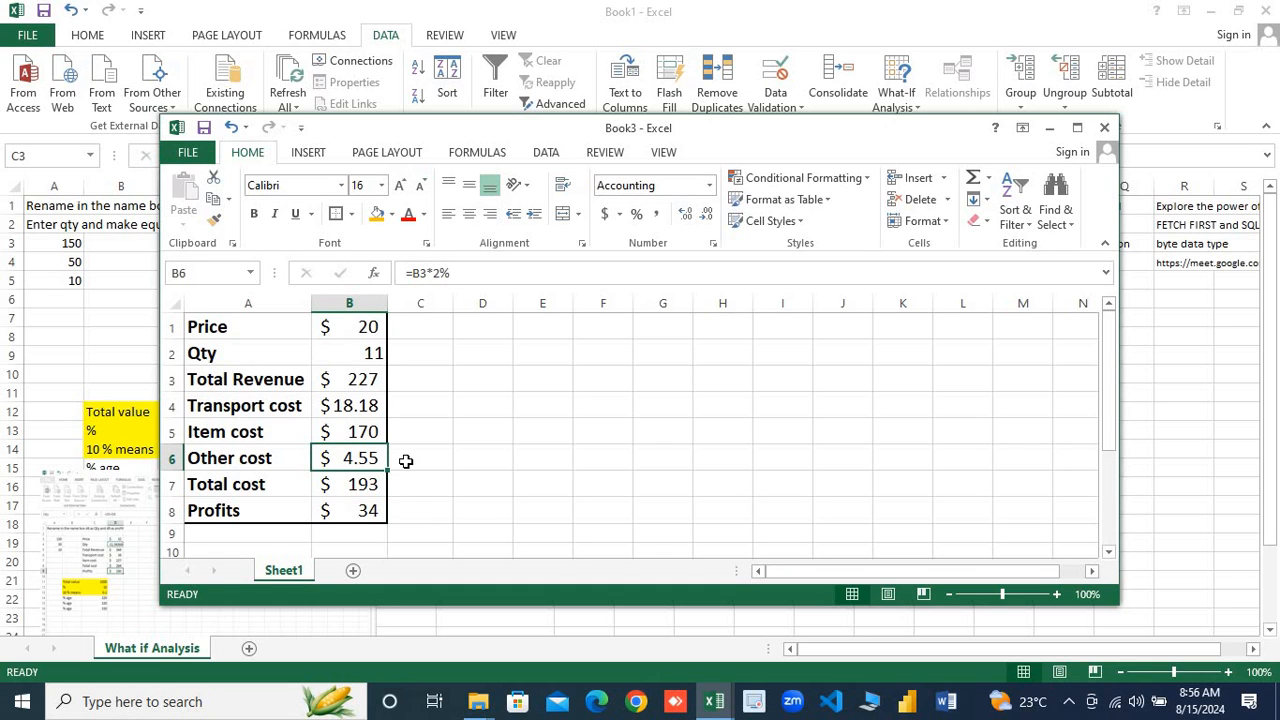
key("Down")
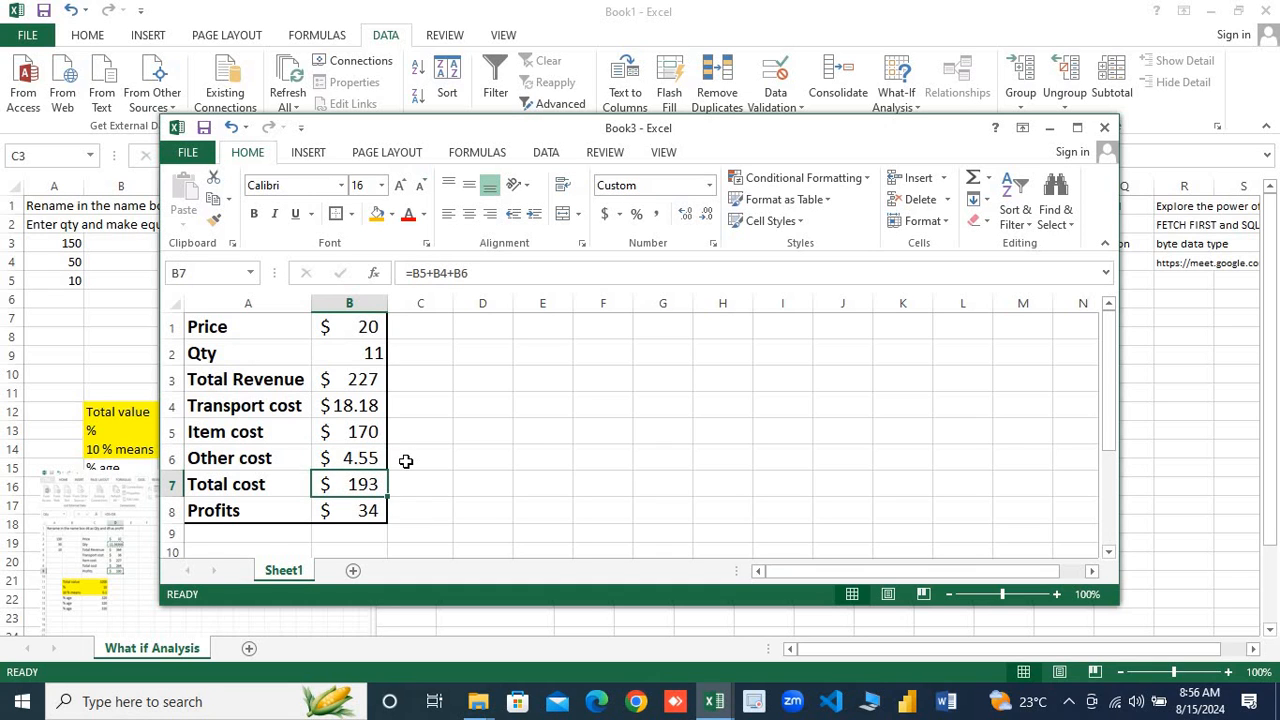
key("F2")
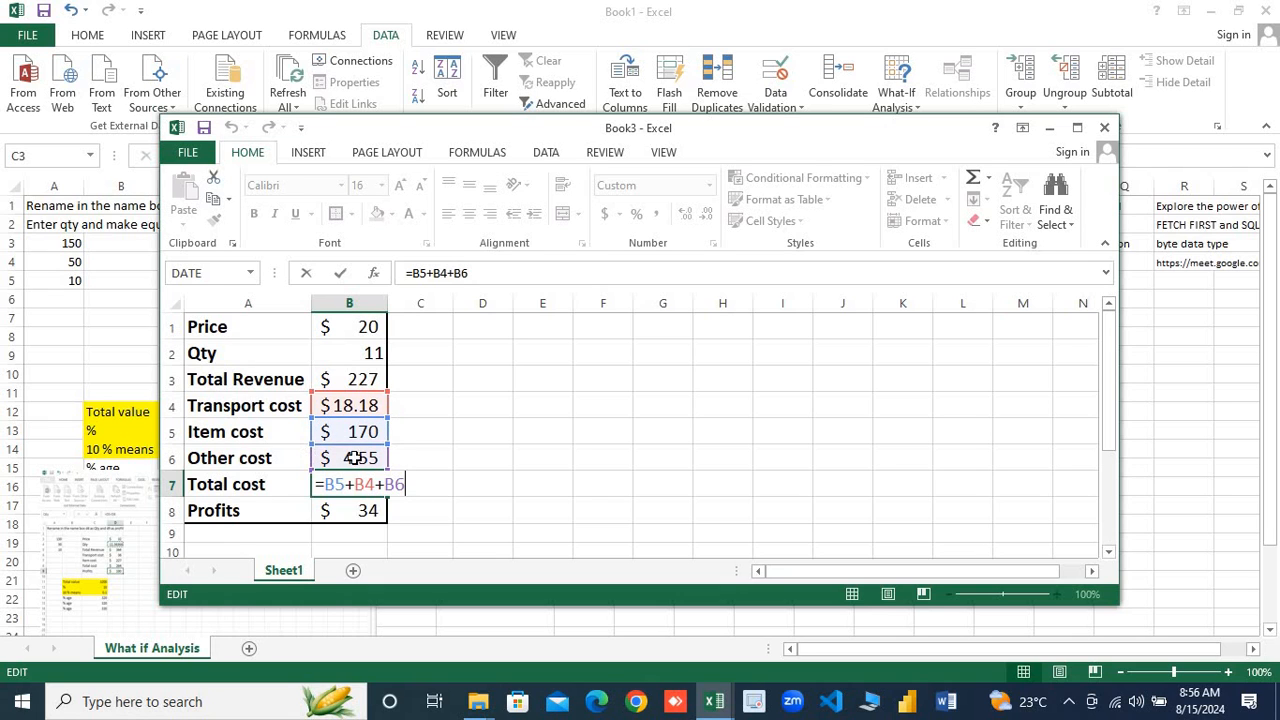
key("Return")
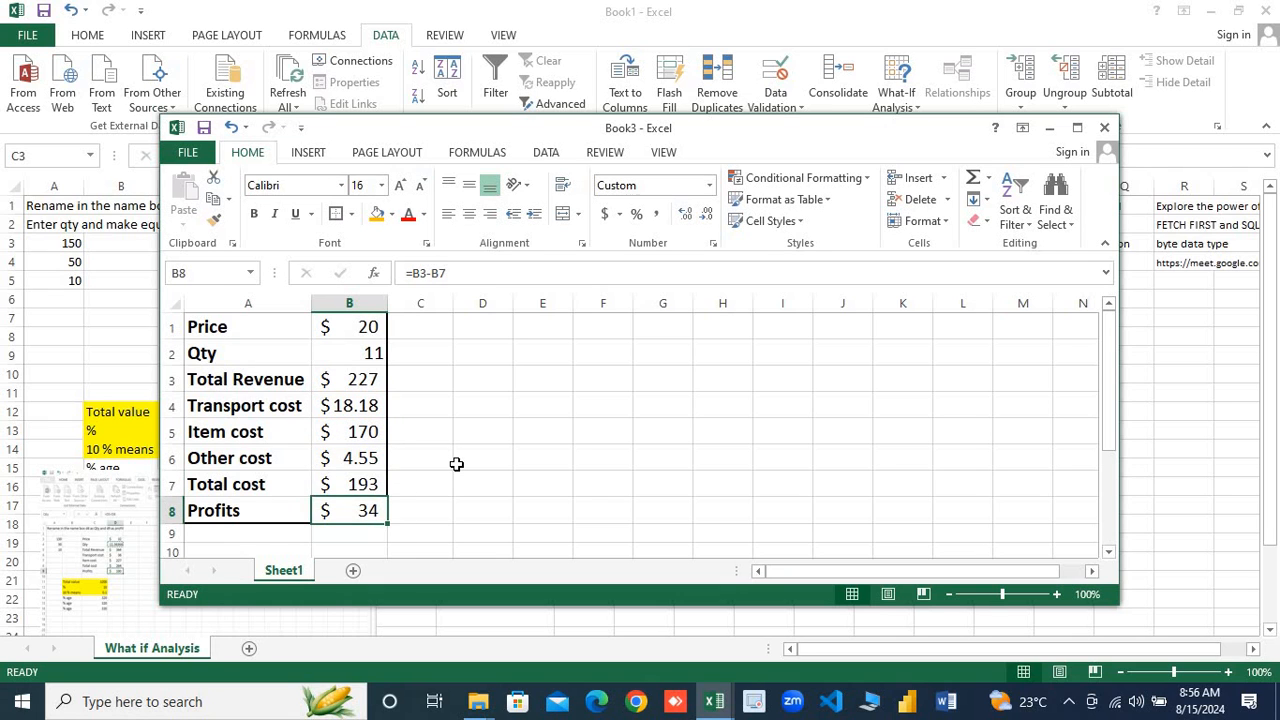
Examine the Profits formula in B8 and the Total Revenue and Total cost cells it refers to
key("Up")
key("Left")
key("Right")
key("Down")
key("Down")
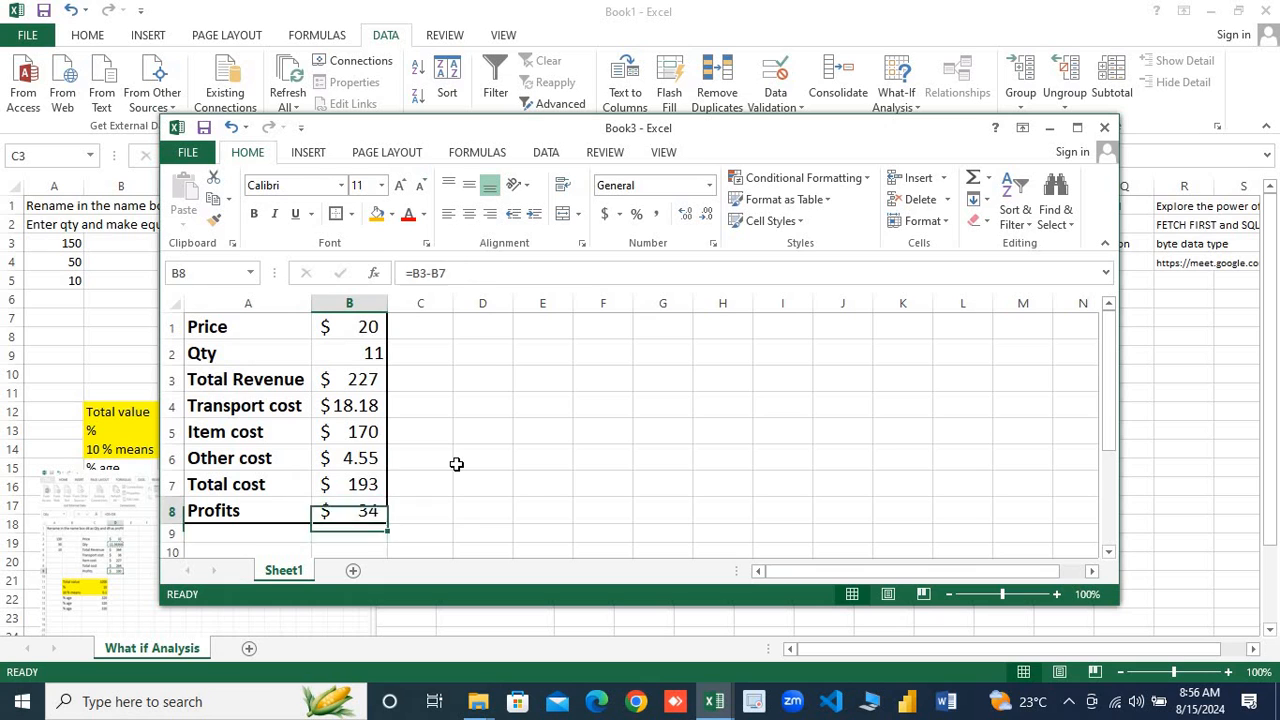
key("Right")
key("Left")
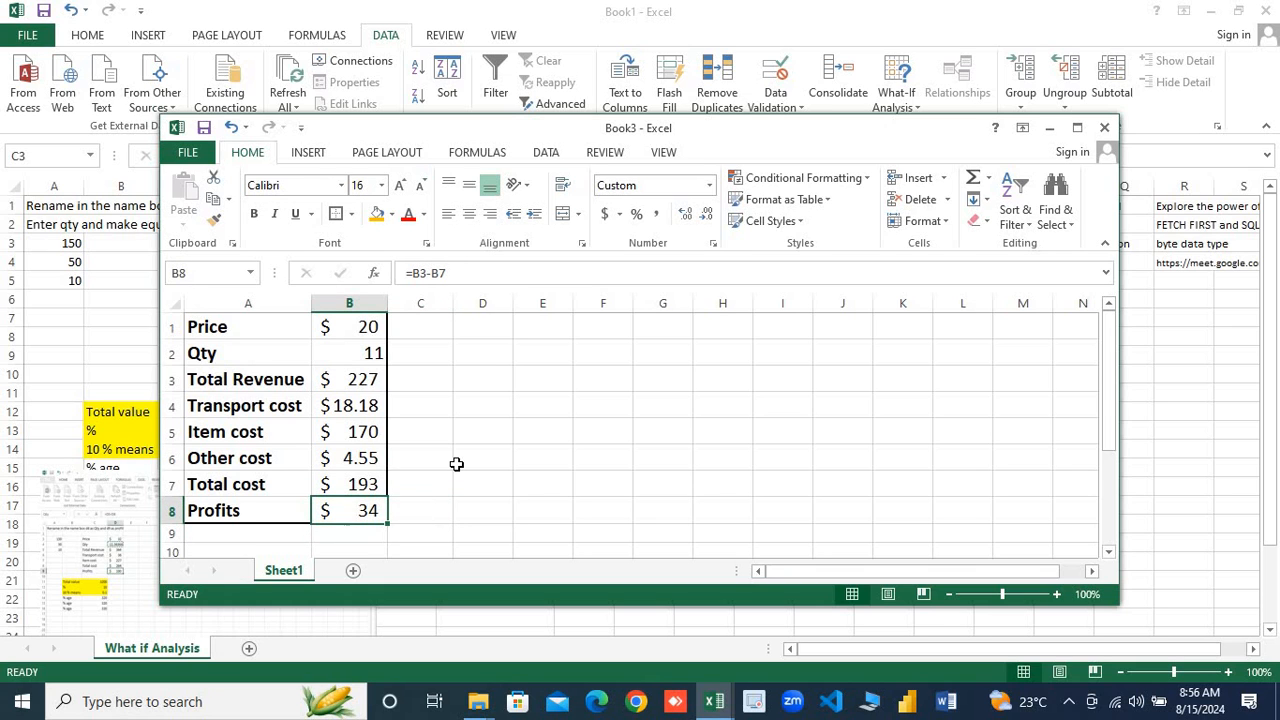
key("F2")
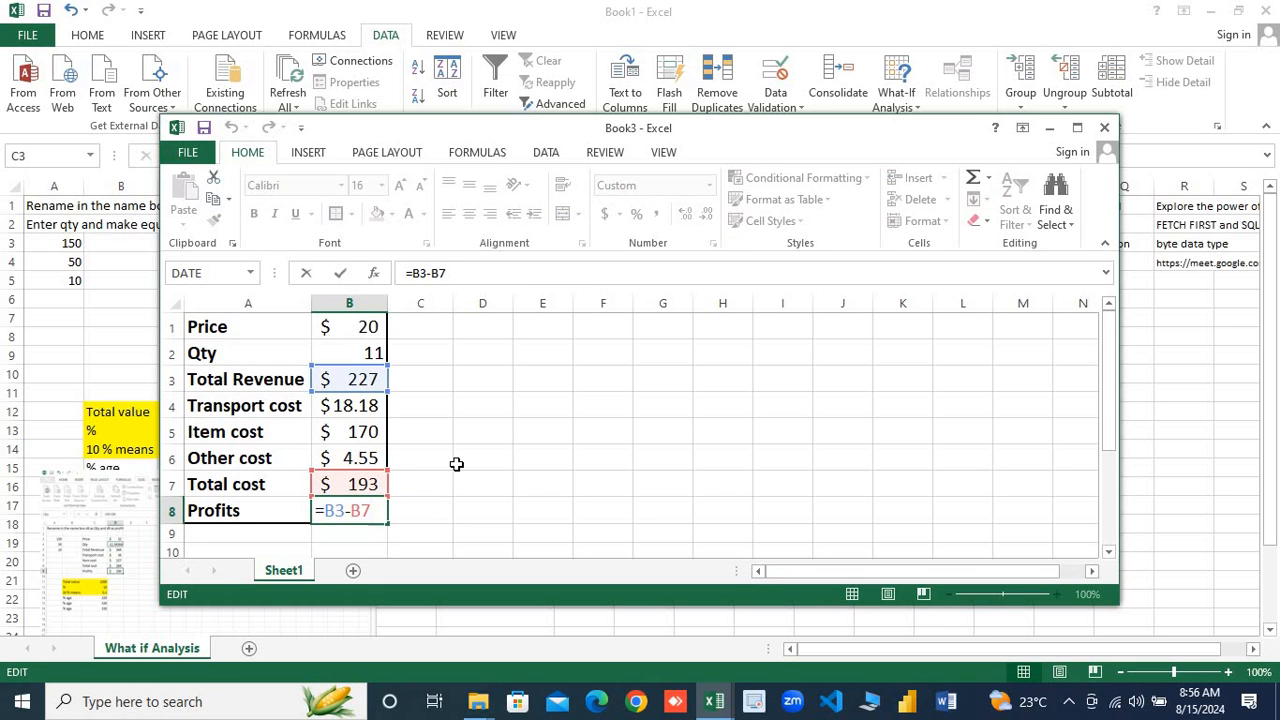
key("Return")
Write the note "profit=total revenue-total cost" in D6 and compare it with the Total Revenue and Total cost cells
key("Up")
key("Up")
key("Right")
key("Right")
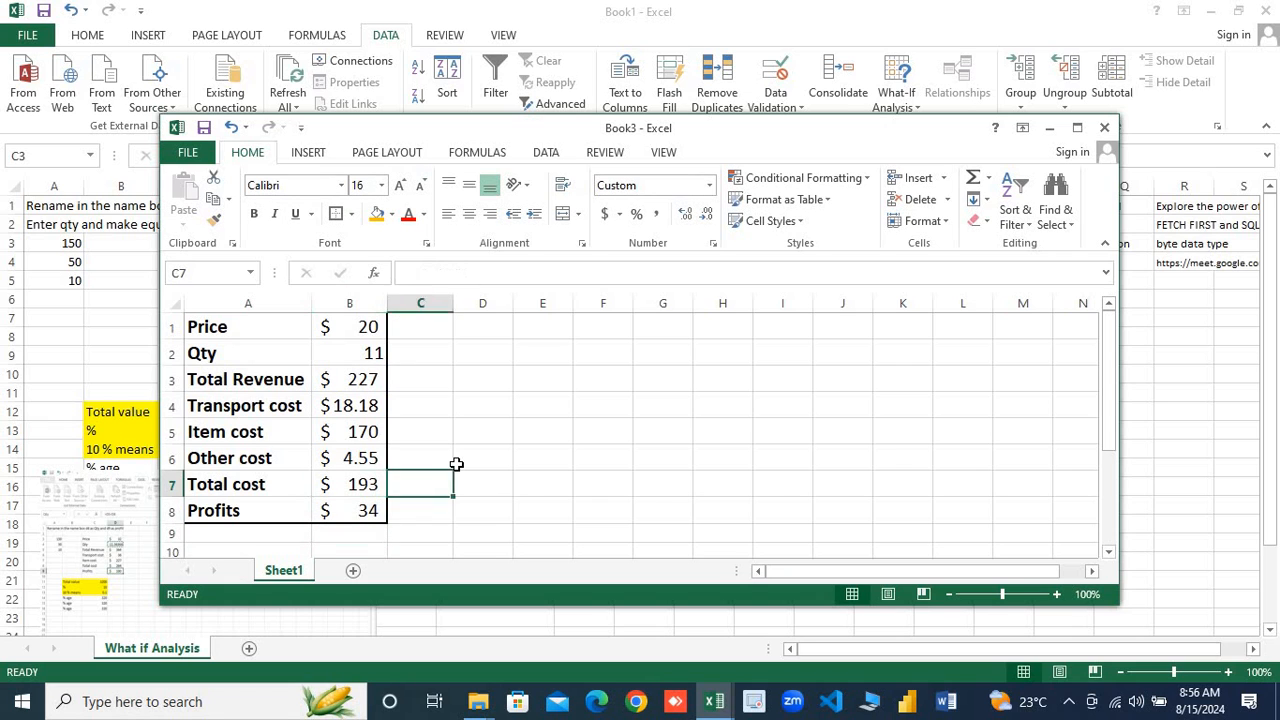
key("Up")
type("pro")
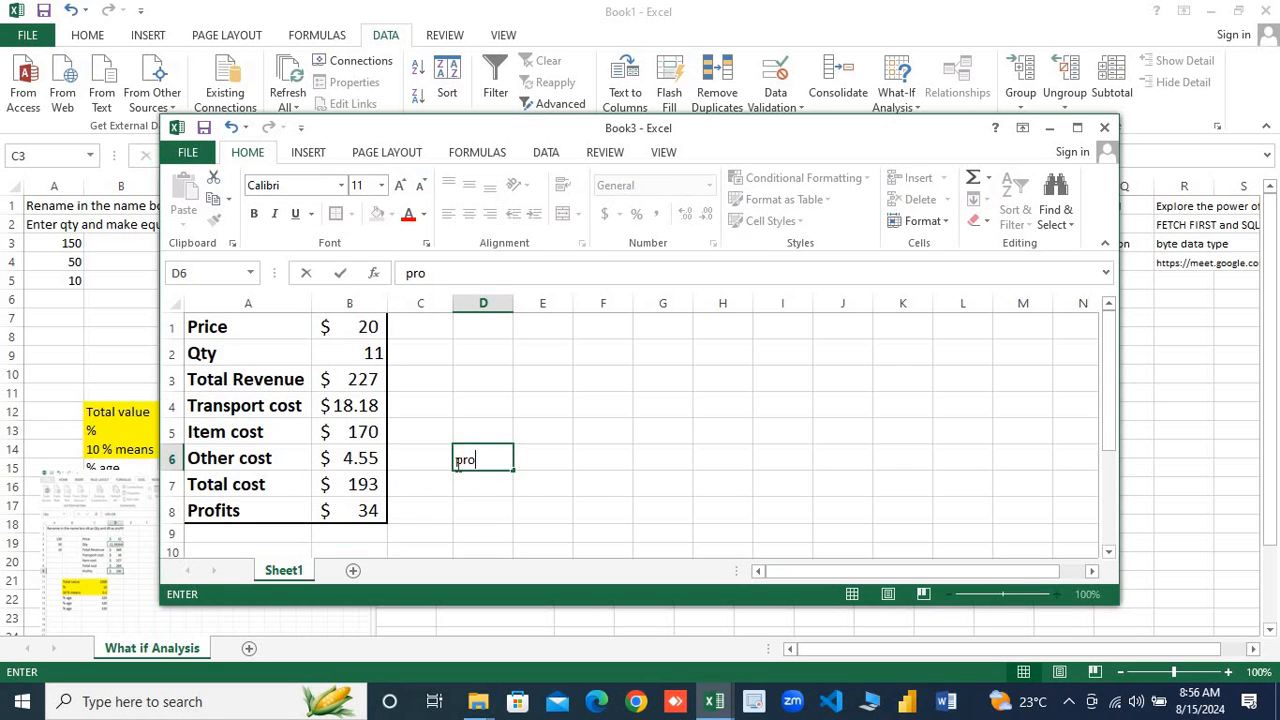
type("fit=total re")
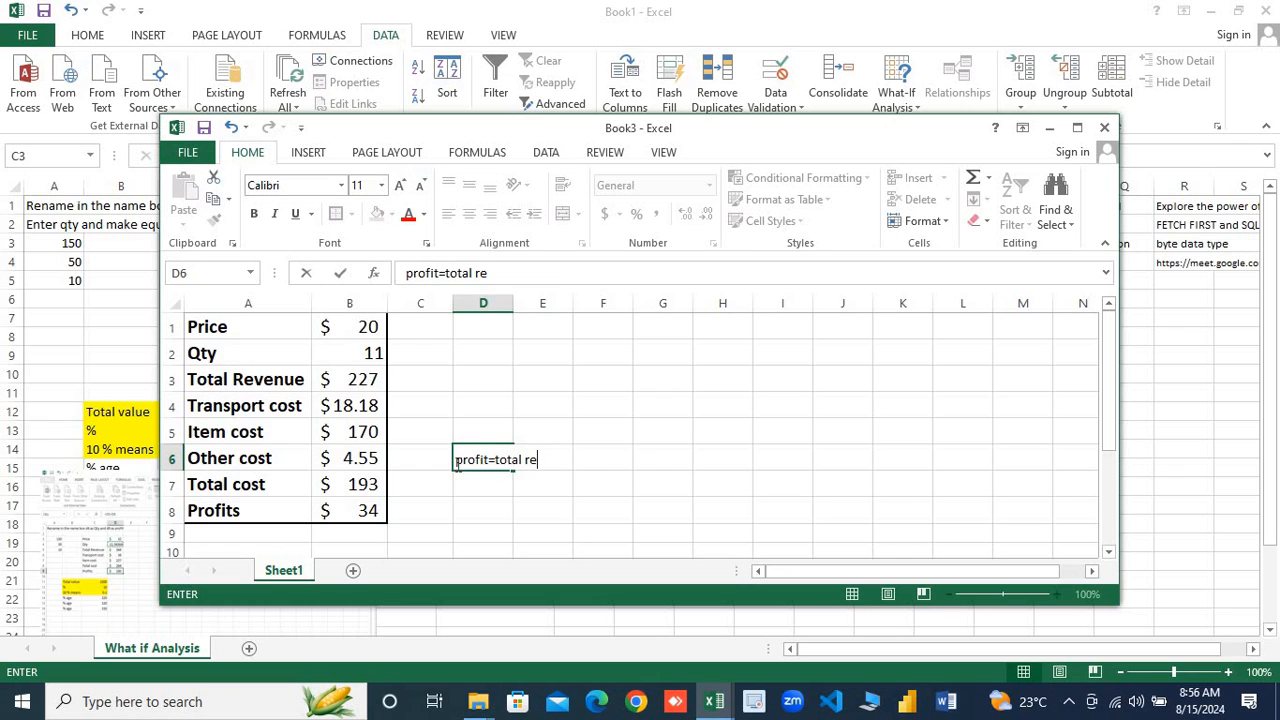
type("venue-to")
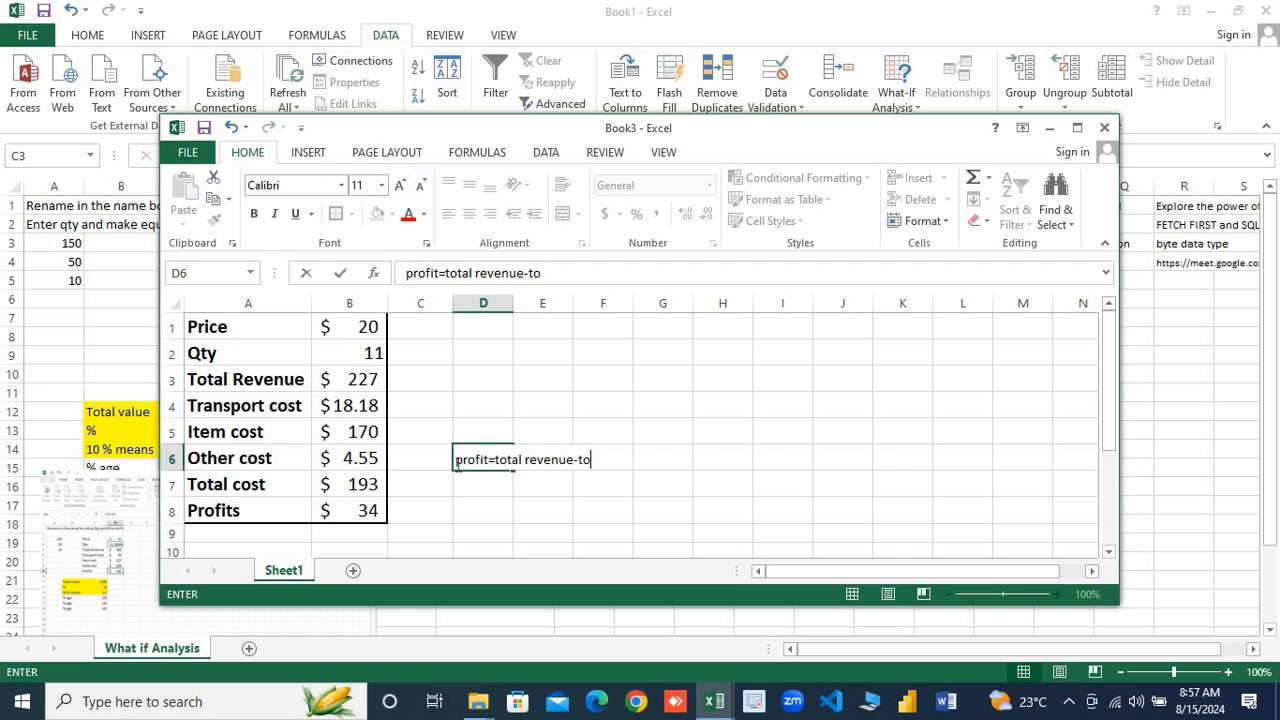
type("tal cost")
key("Return")
left_click(456, 463)
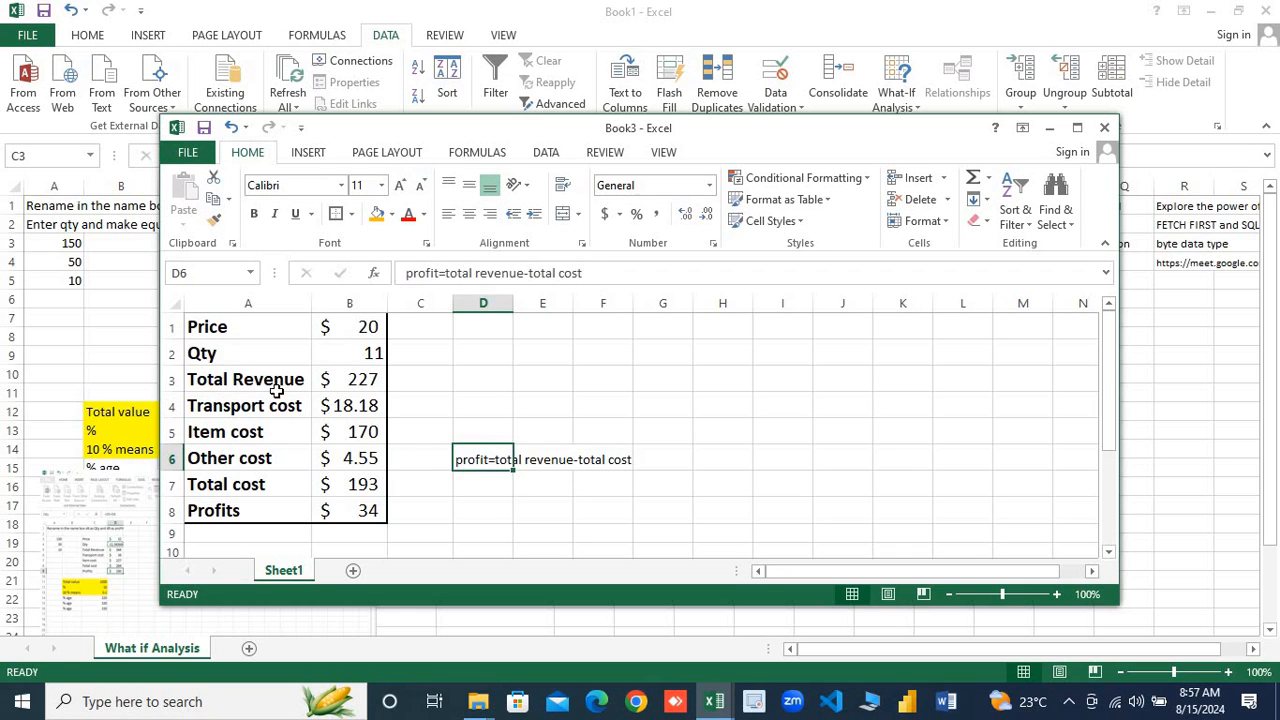
left_click(350, 393)
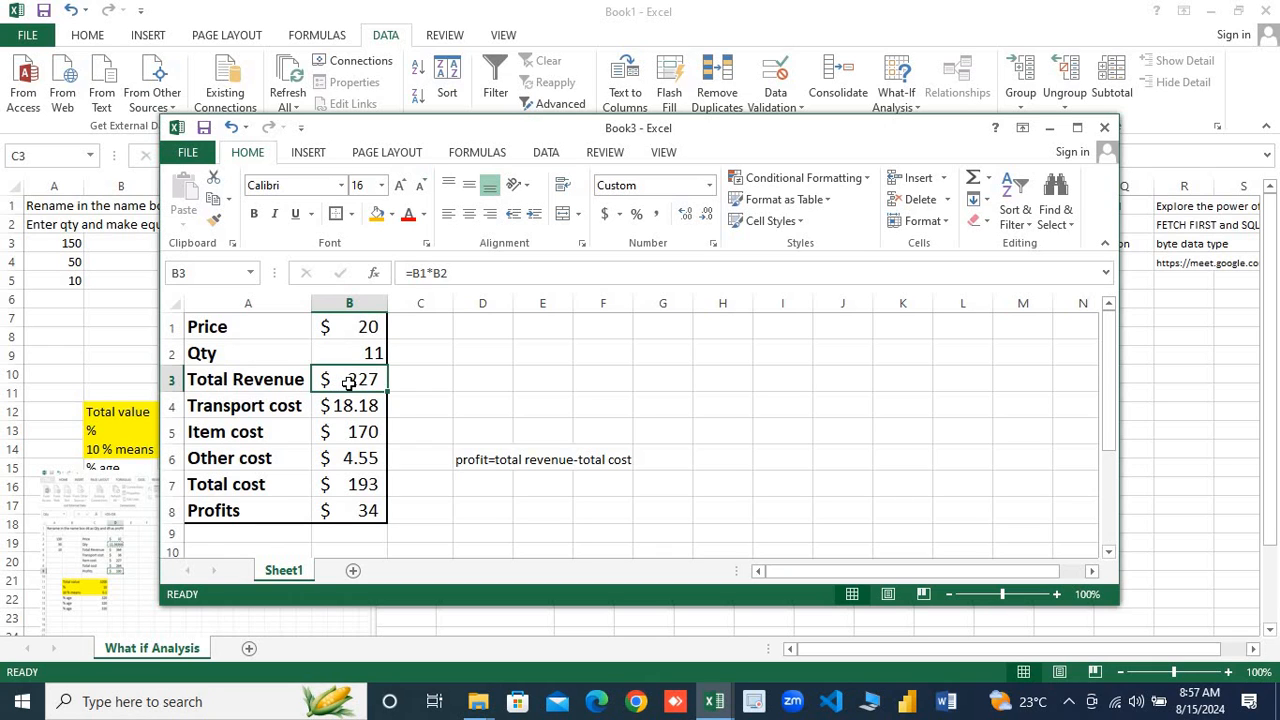
left_click(352, 486)
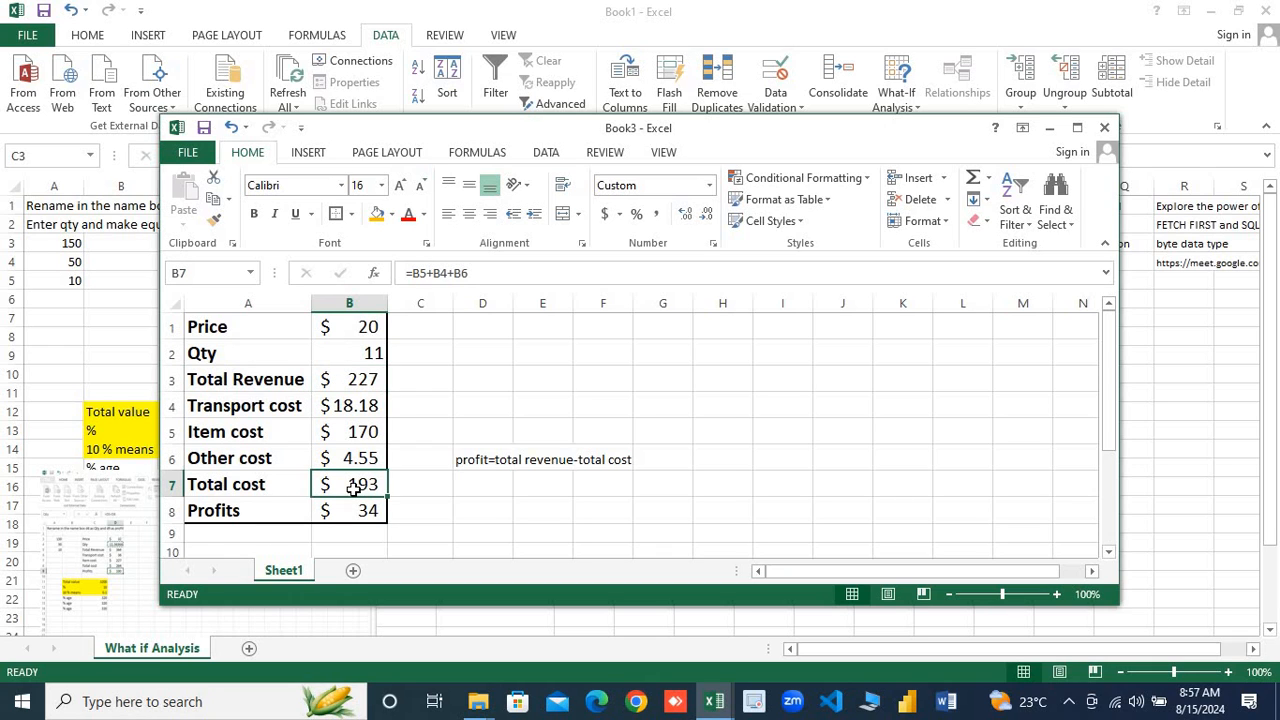
Clear the profit note from D6:F6
left_click(481, 461)
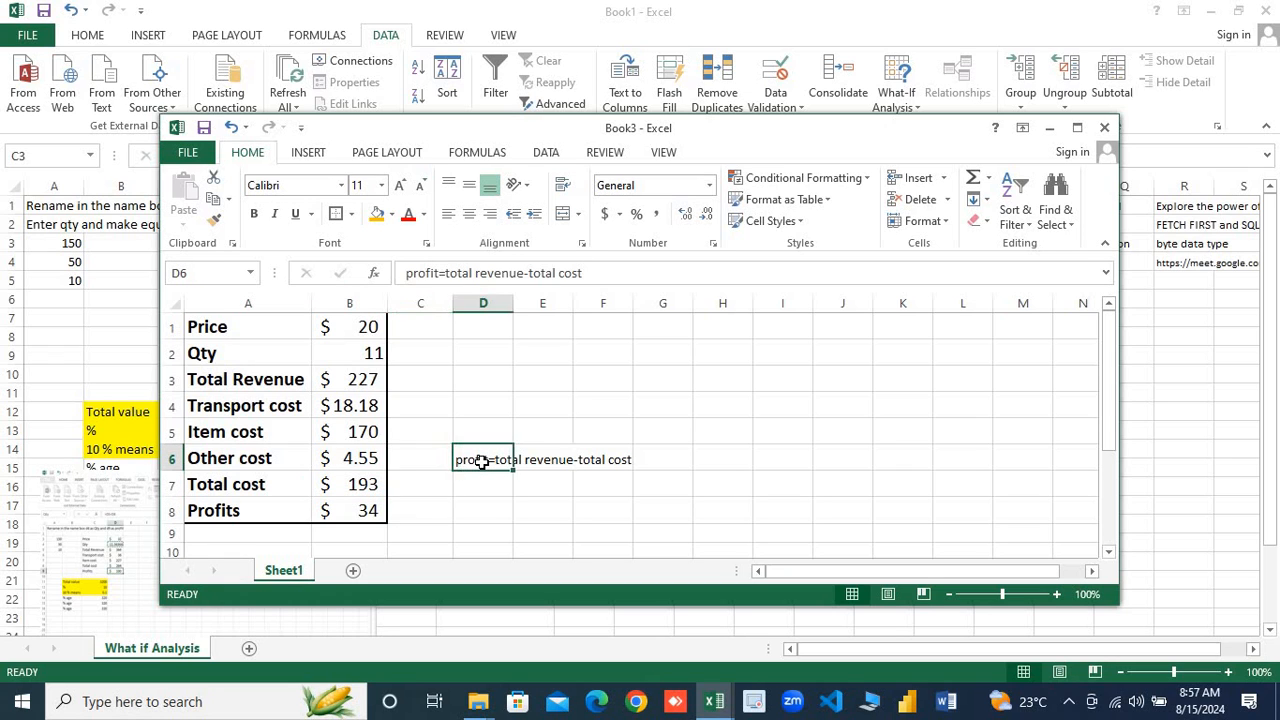
key("shift+Right")
key("shift+Right")
key("Delete")
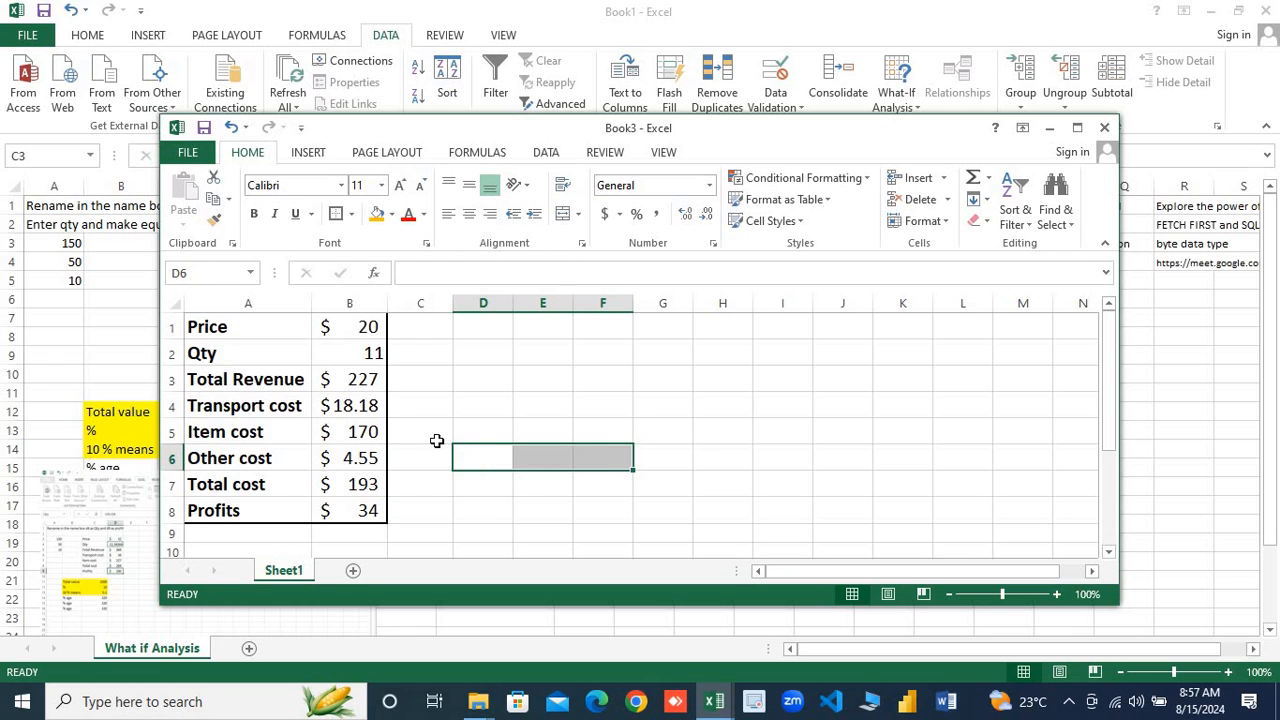
Open the Scenario Manager with Qty cell B2 selected and start adding a new scenario
left_click(338, 350)
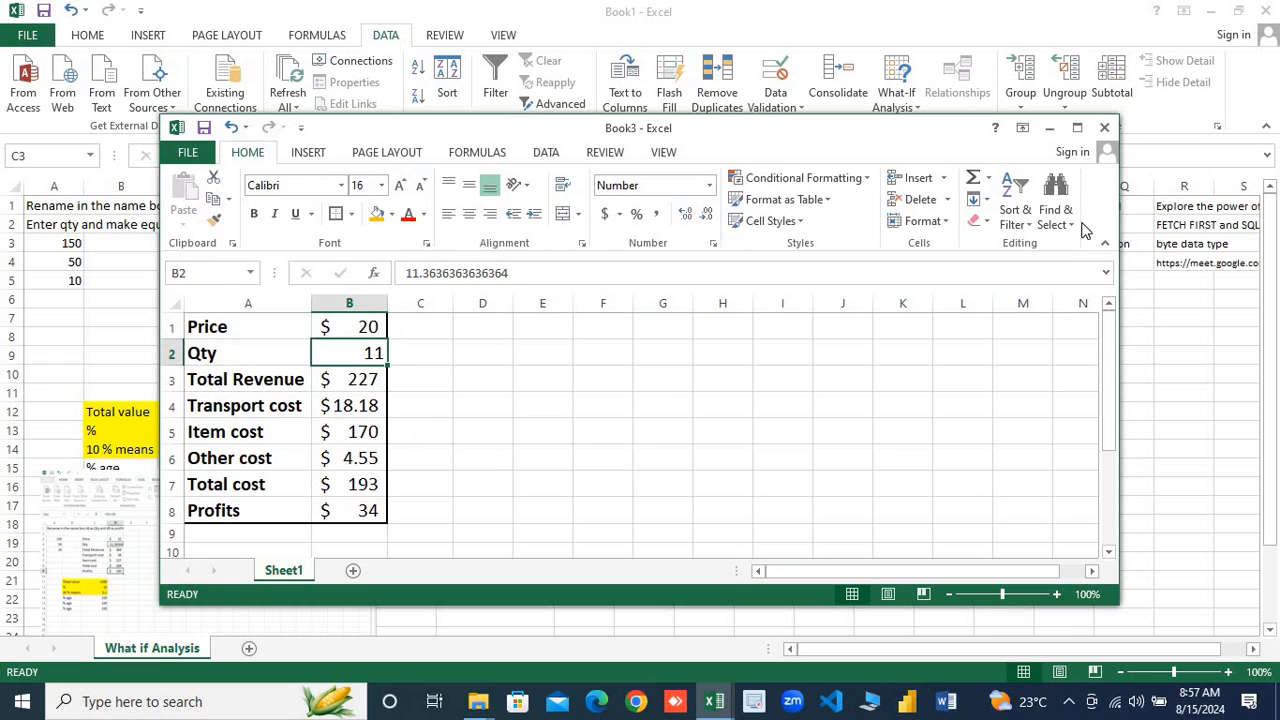
left_click(556, 158)
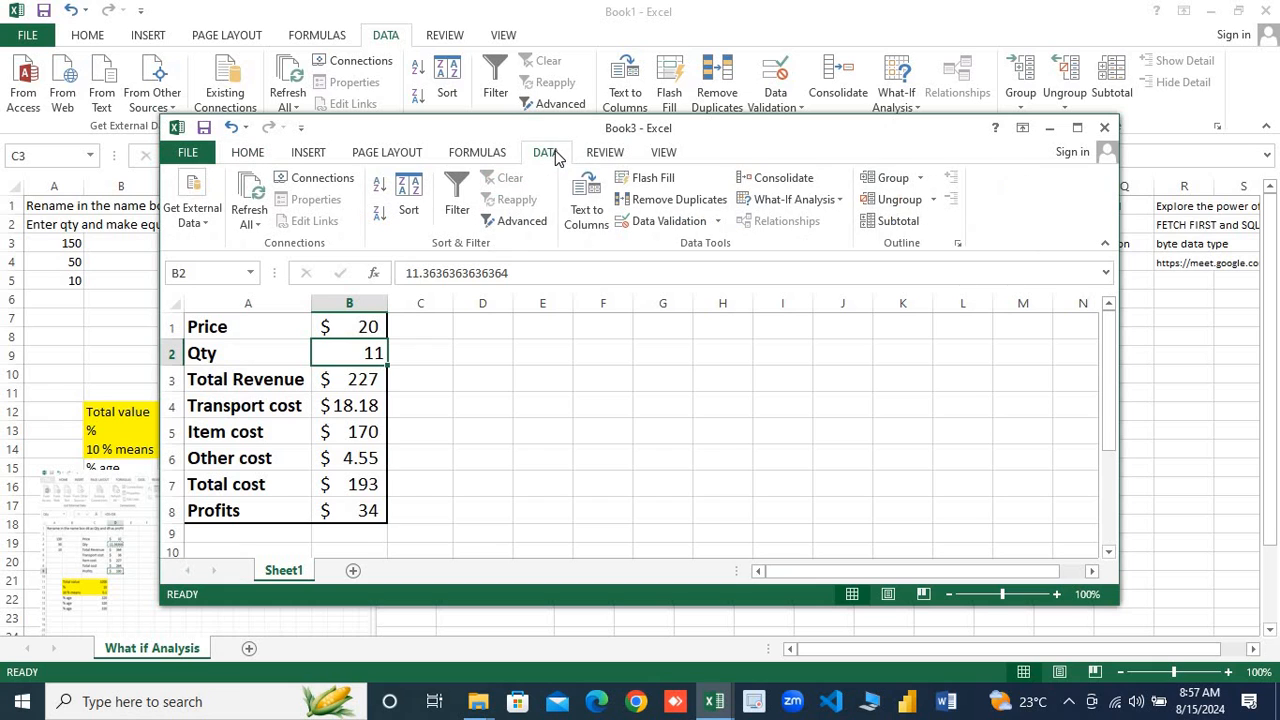
left_click(841, 204)
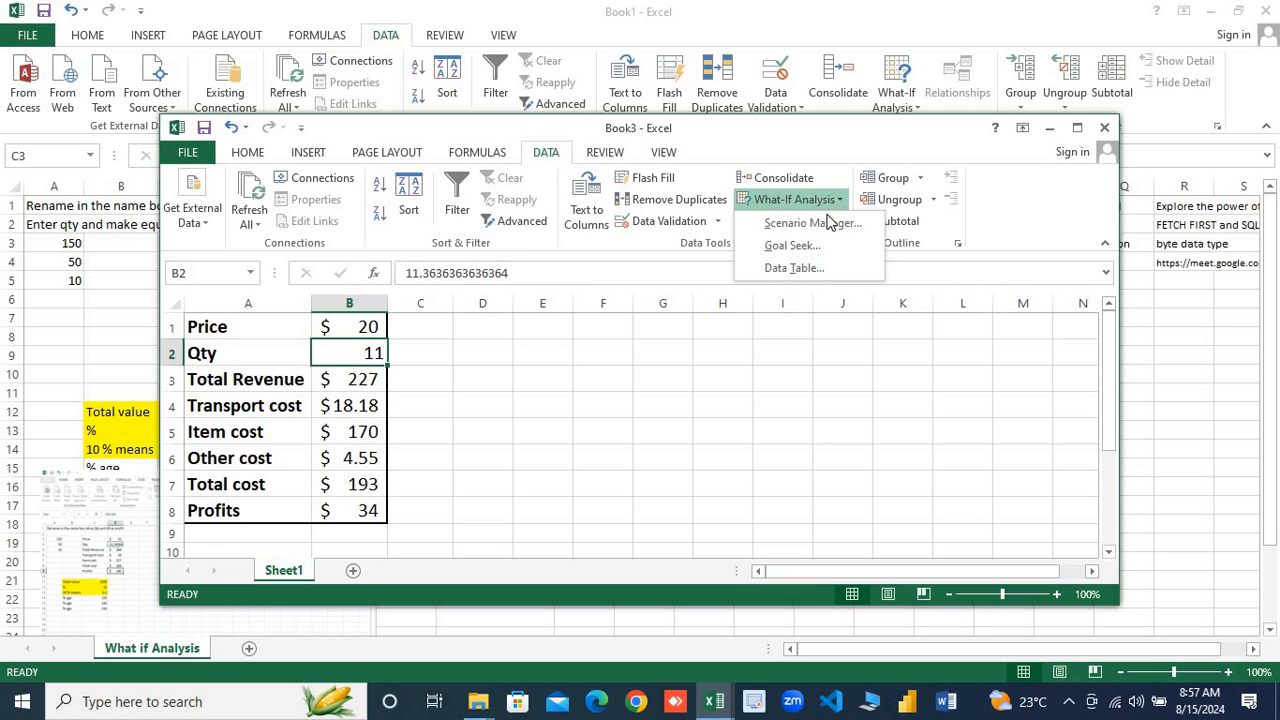
left_click(822, 224)
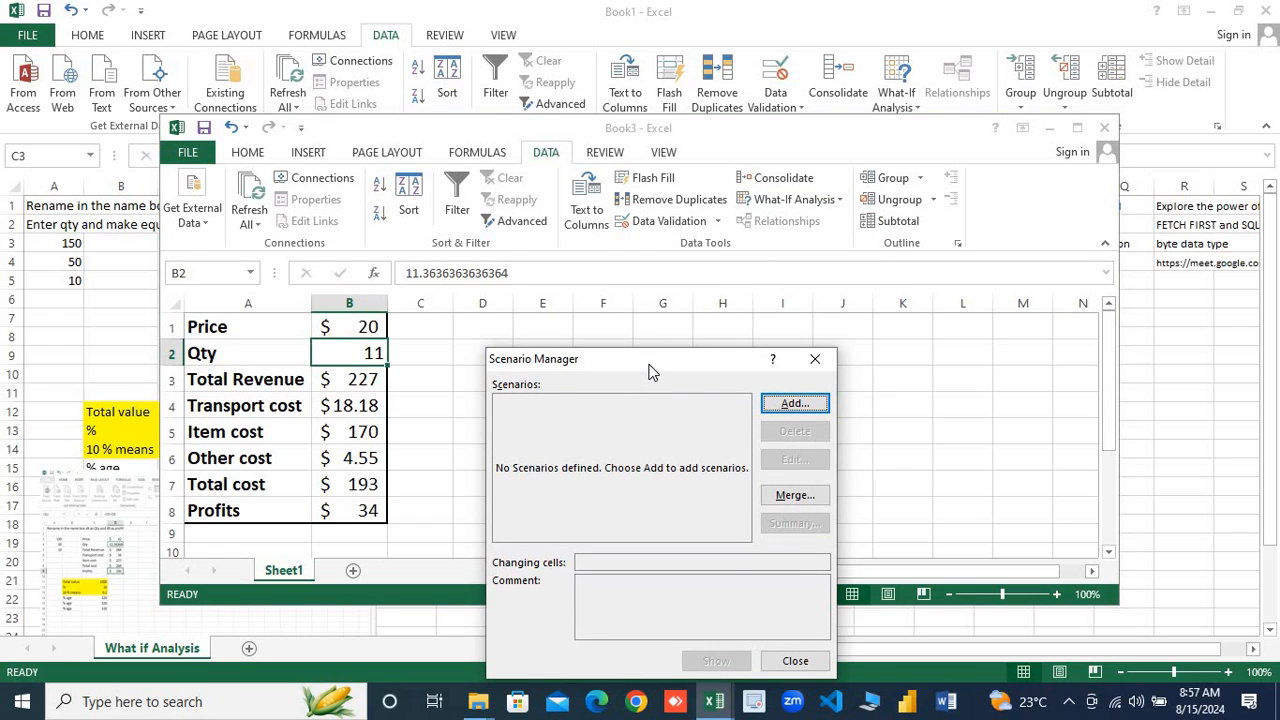
left_click_drag(652, 368, 699, 228)
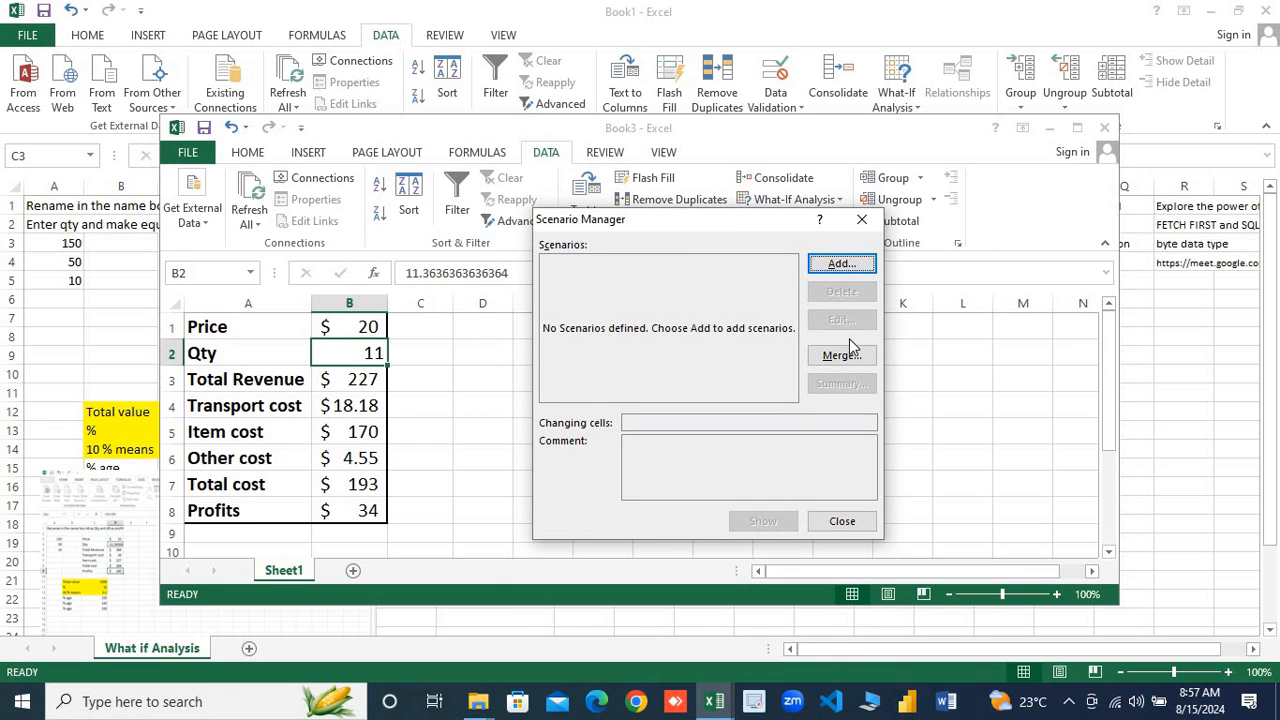
left_click(840, 265)
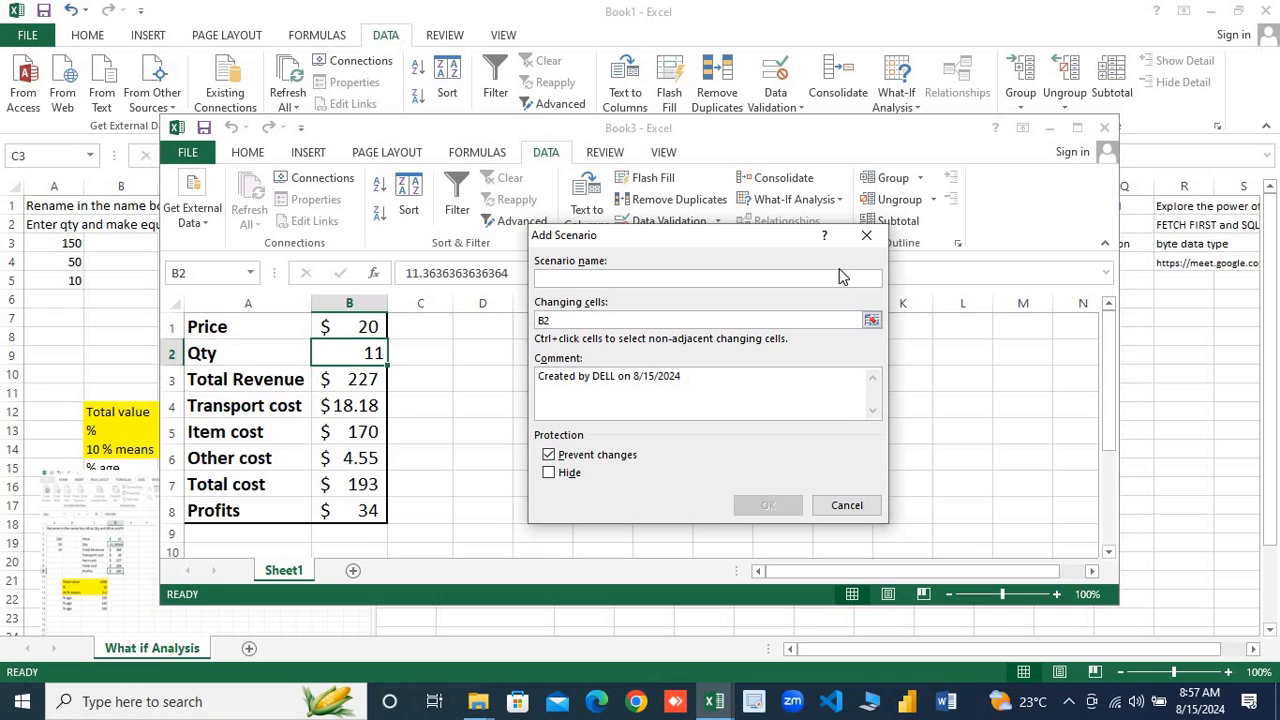
Name the new scenario "25 Qty", keeping B2 as its changing cell
type("25")
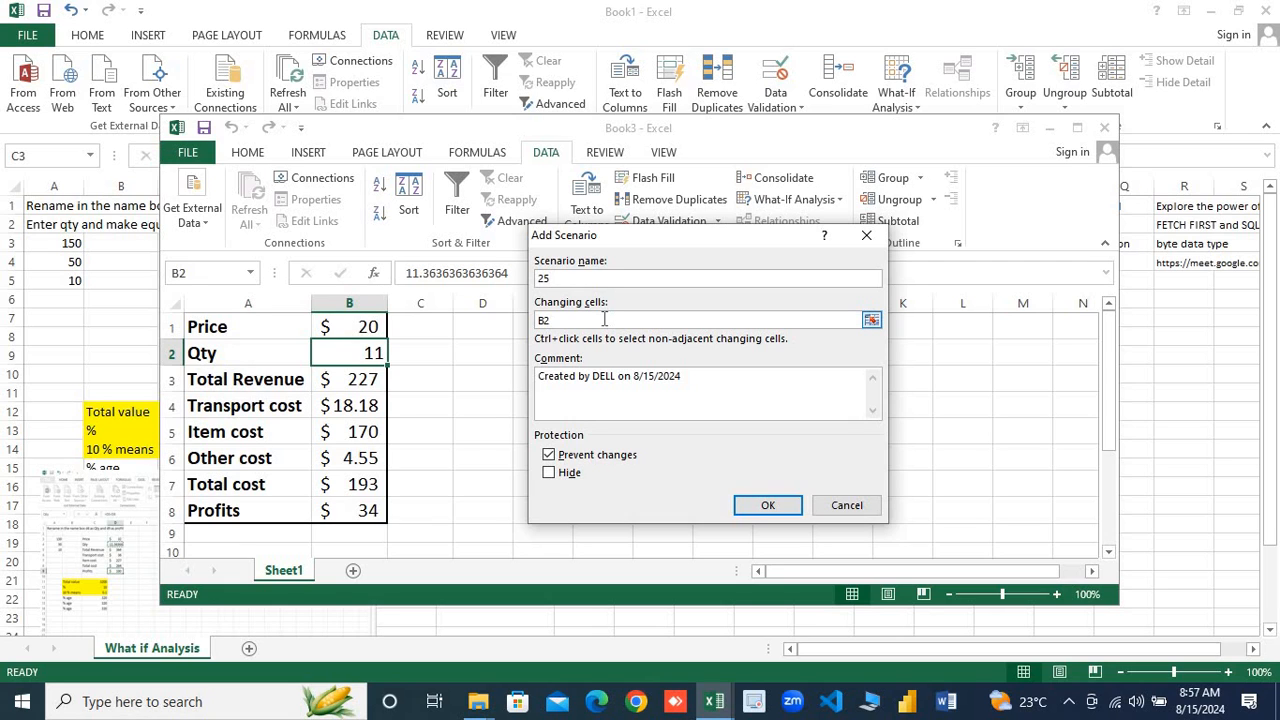
key("BackSpace")
key("BackSpace")
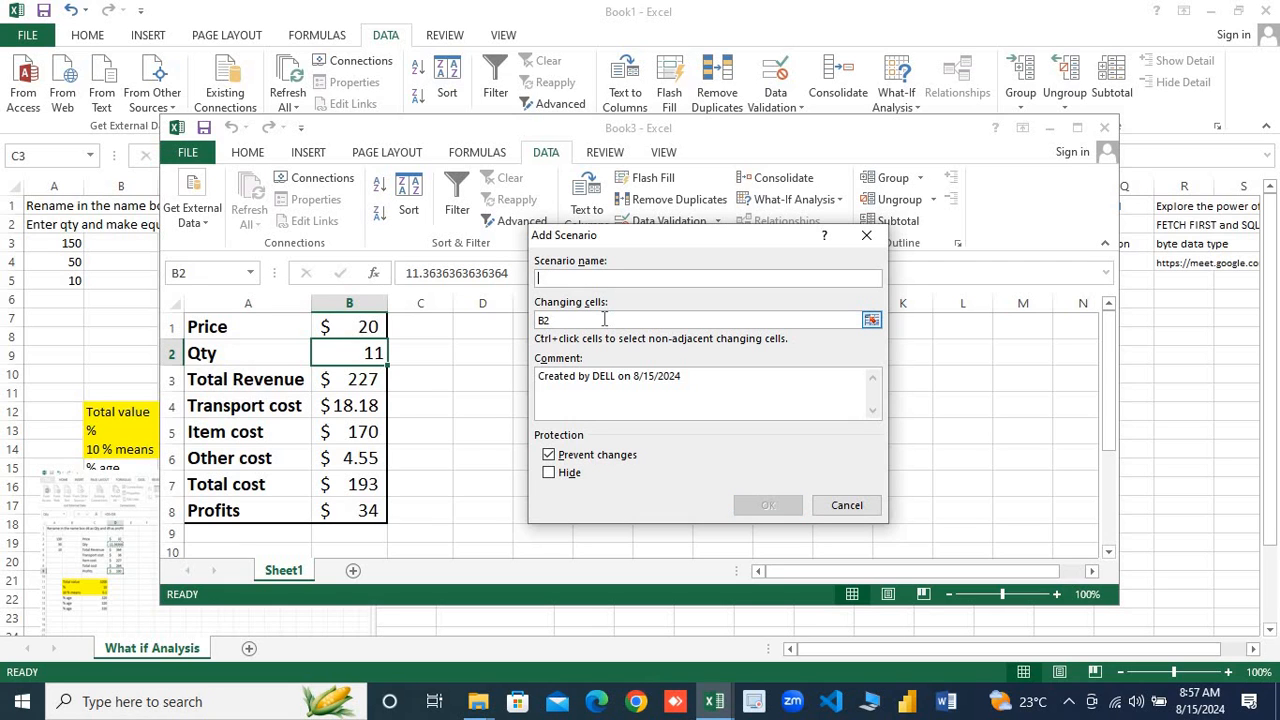
type("Q")
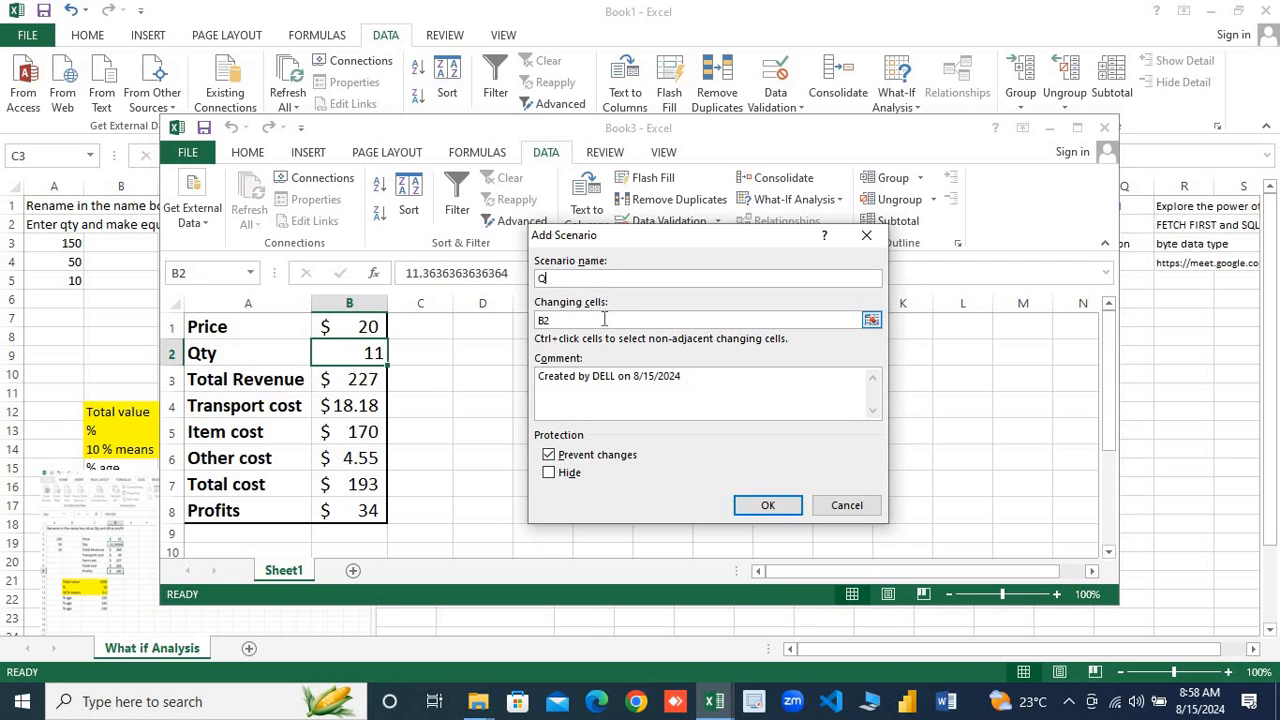
key("BackSpace")
type("25 Qty")
key("Tab")
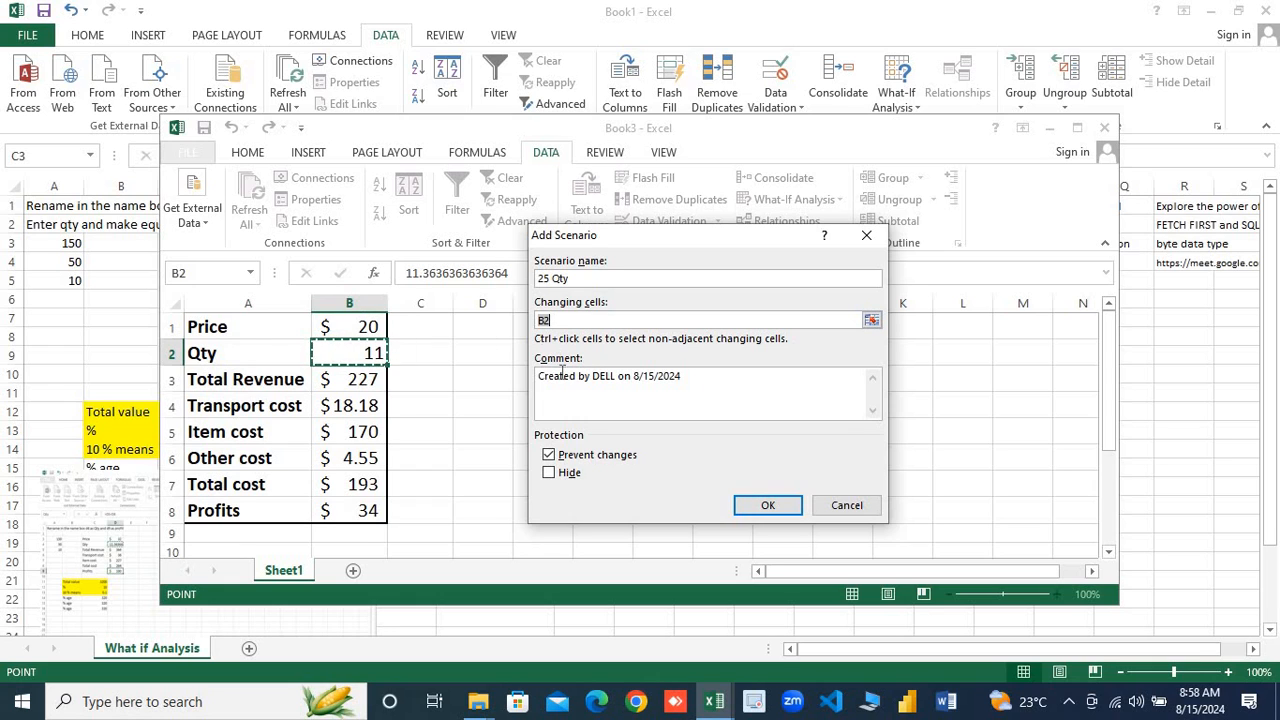
Replace the scenario's comment with "For 25 Qty", set its B2 value to 25 and save the scenario
left_click(638, 385)
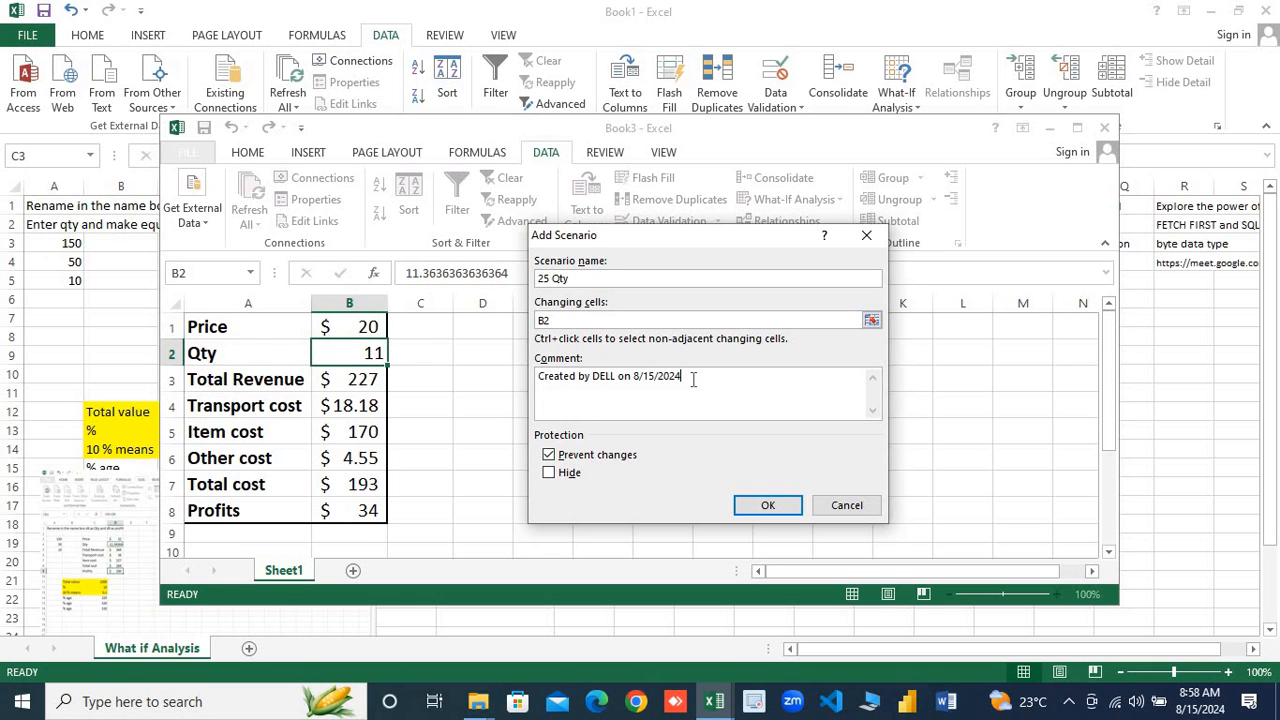
key("ctrl+a")
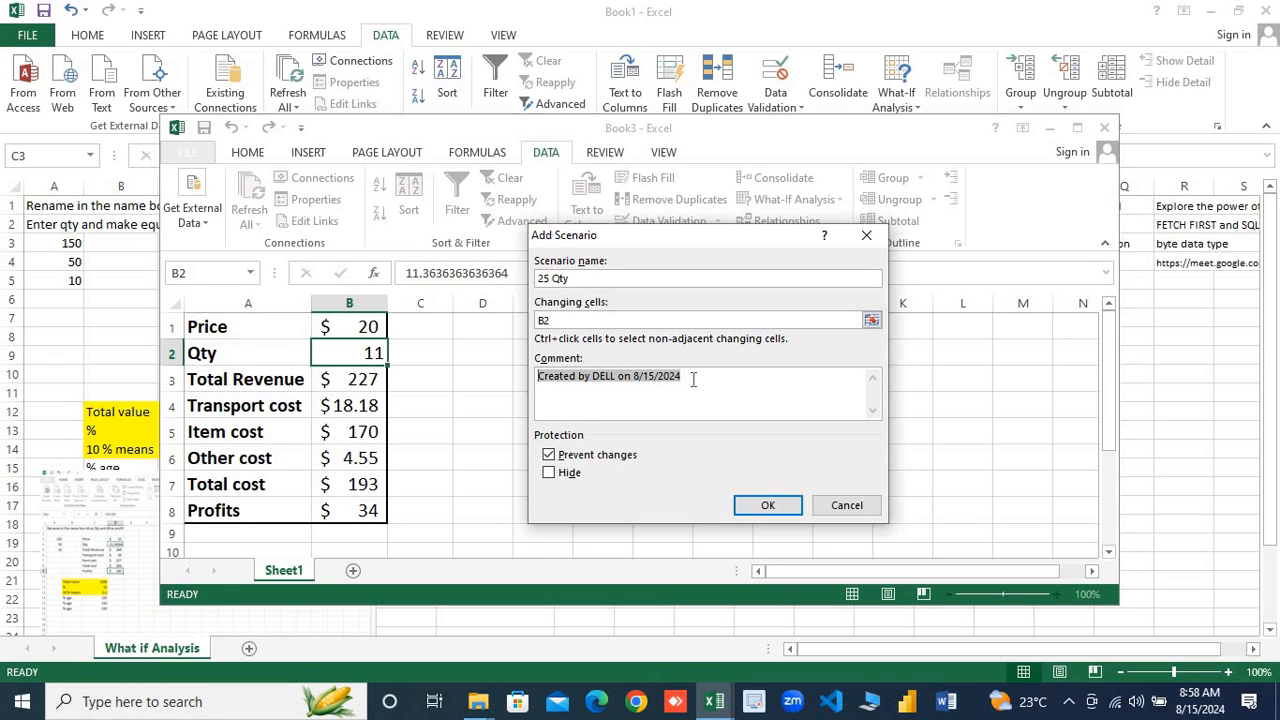
type("For 25 Qty")
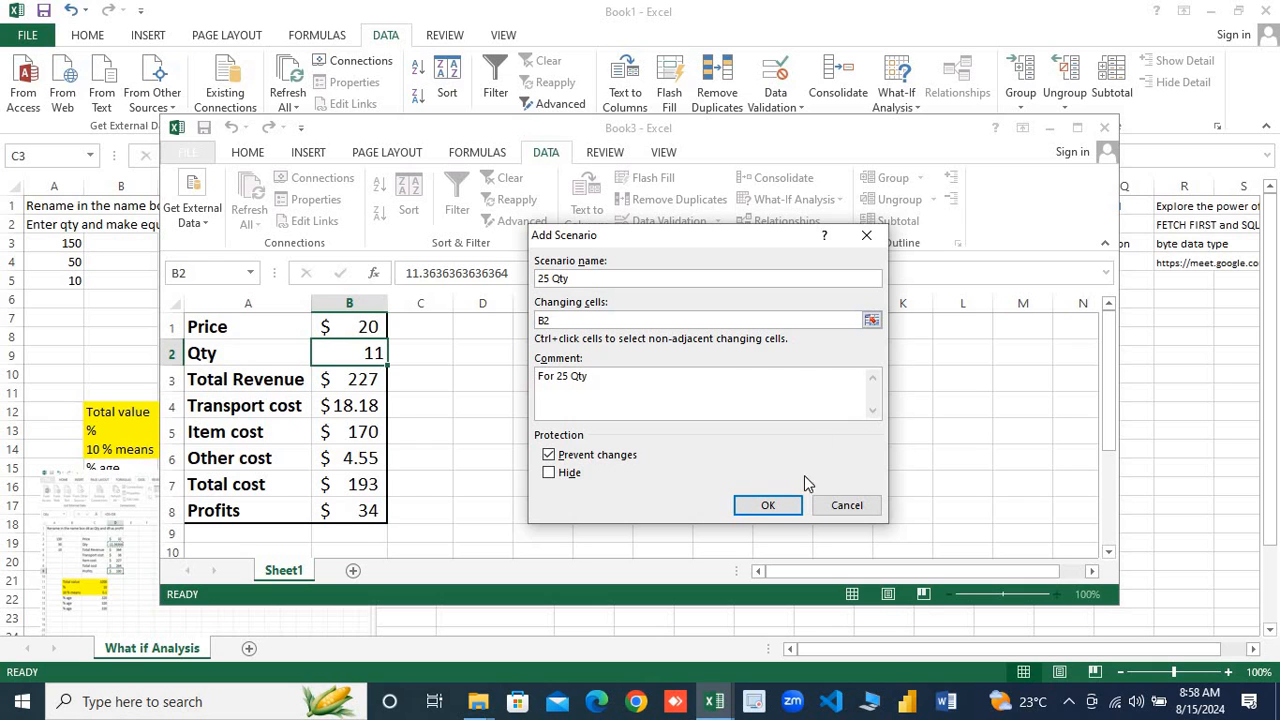
left_click(756, 508)
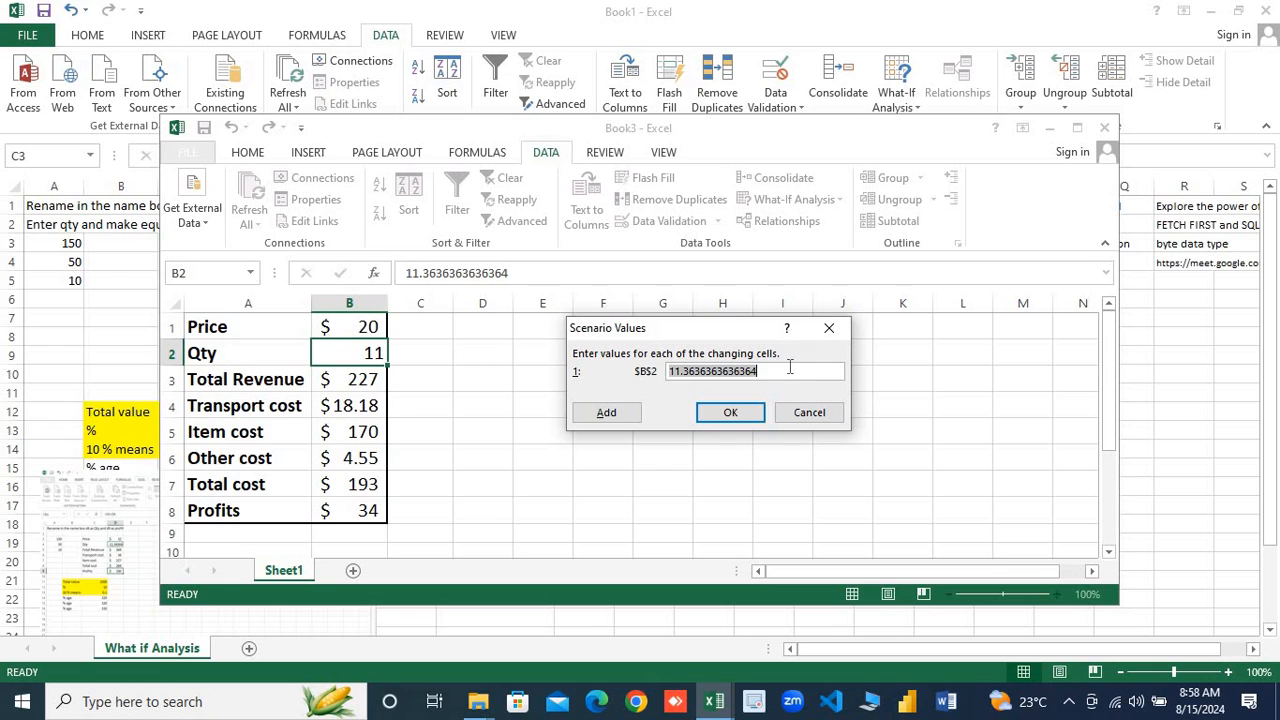
type("25")
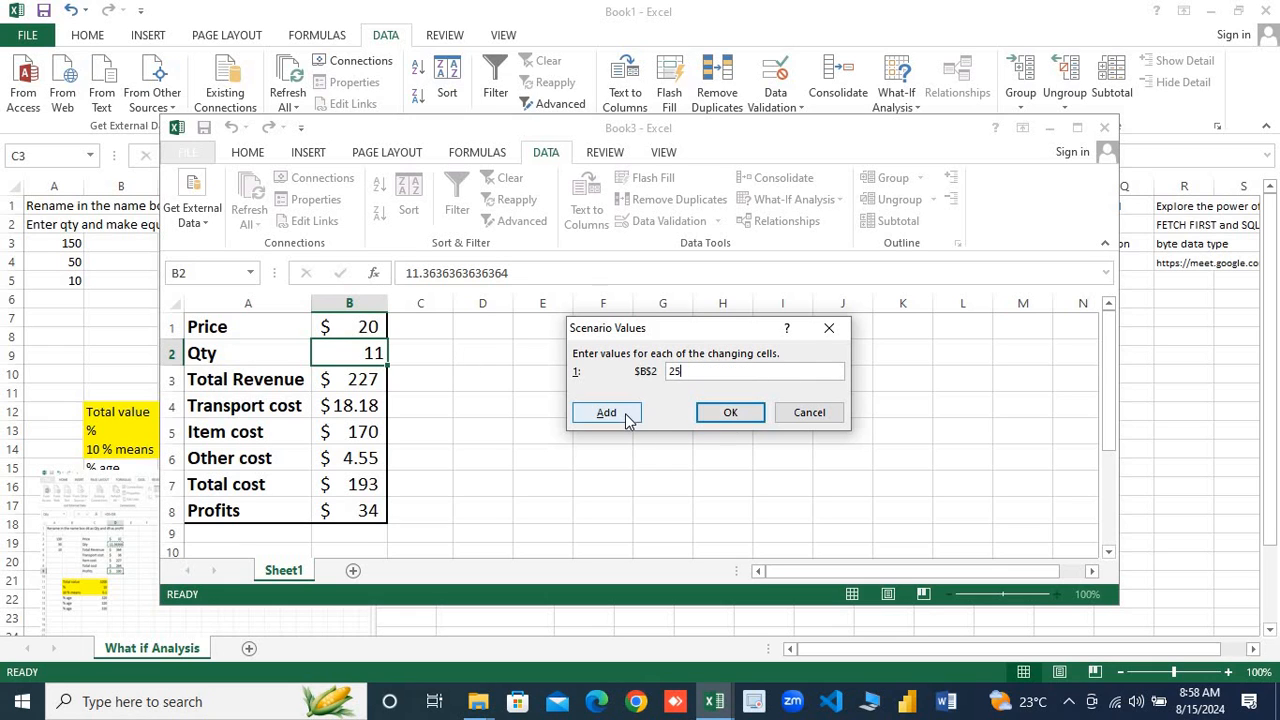
left_click(728, 413)
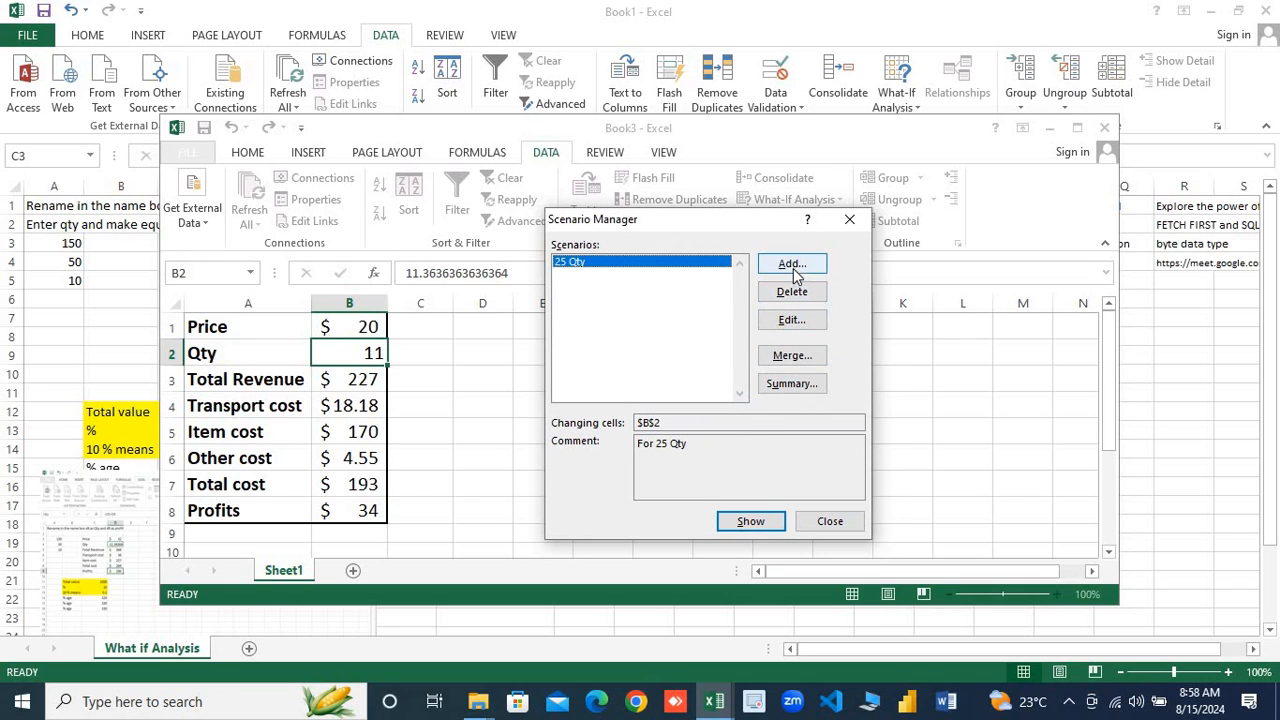
Edit the "25 Qty" scenario to remove the modified-by line from its comment, keeping 25 as the B2 value
left_click(789, 321)
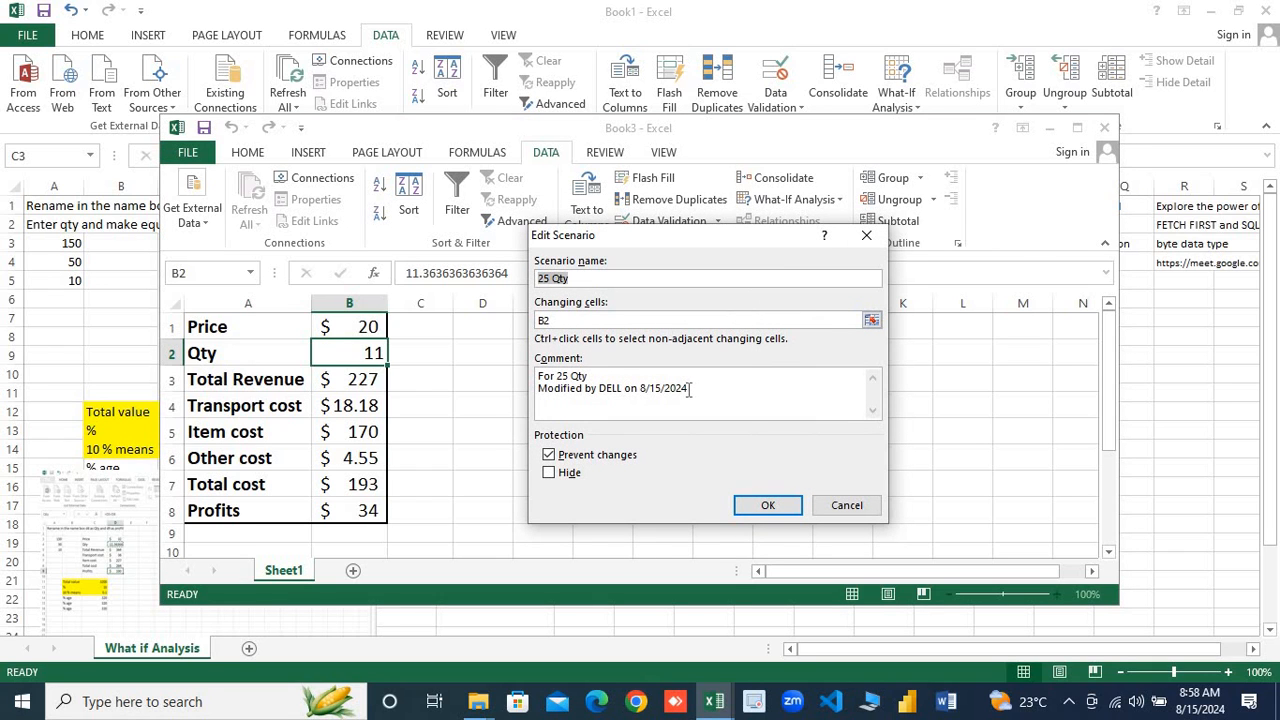
left_click(691, 389)
key("shift+Home")
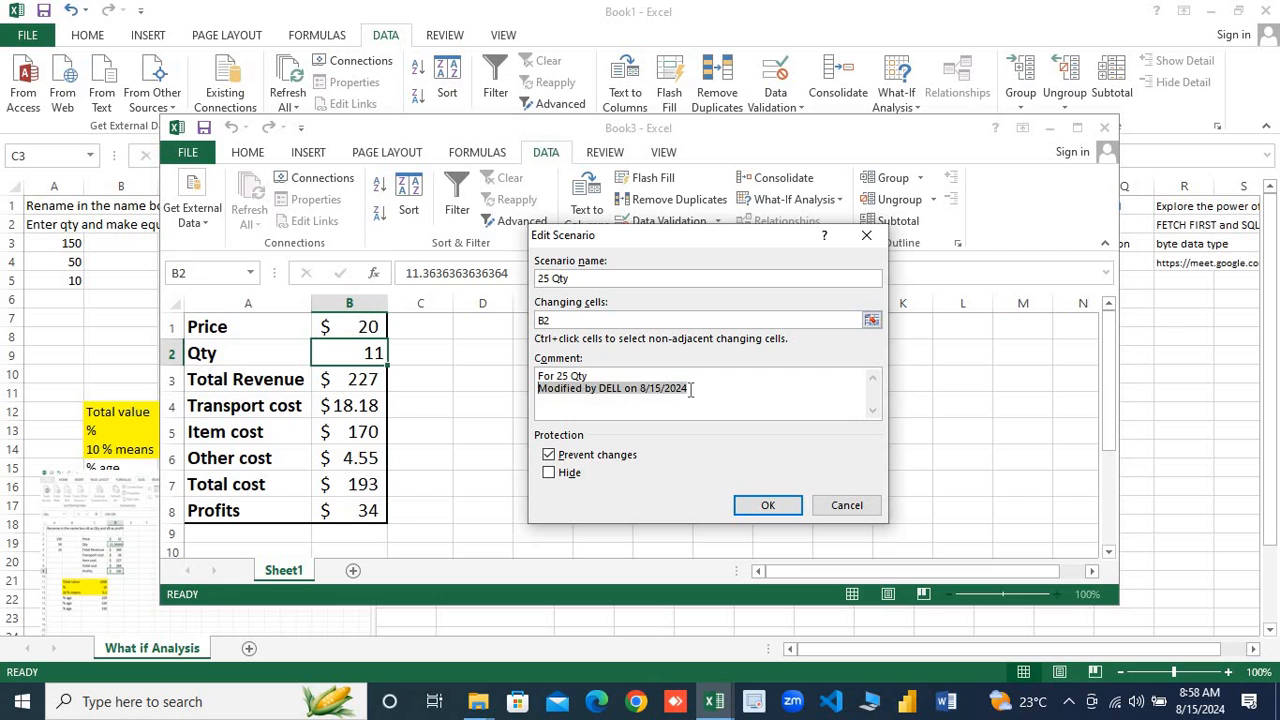
key("BackSpace")
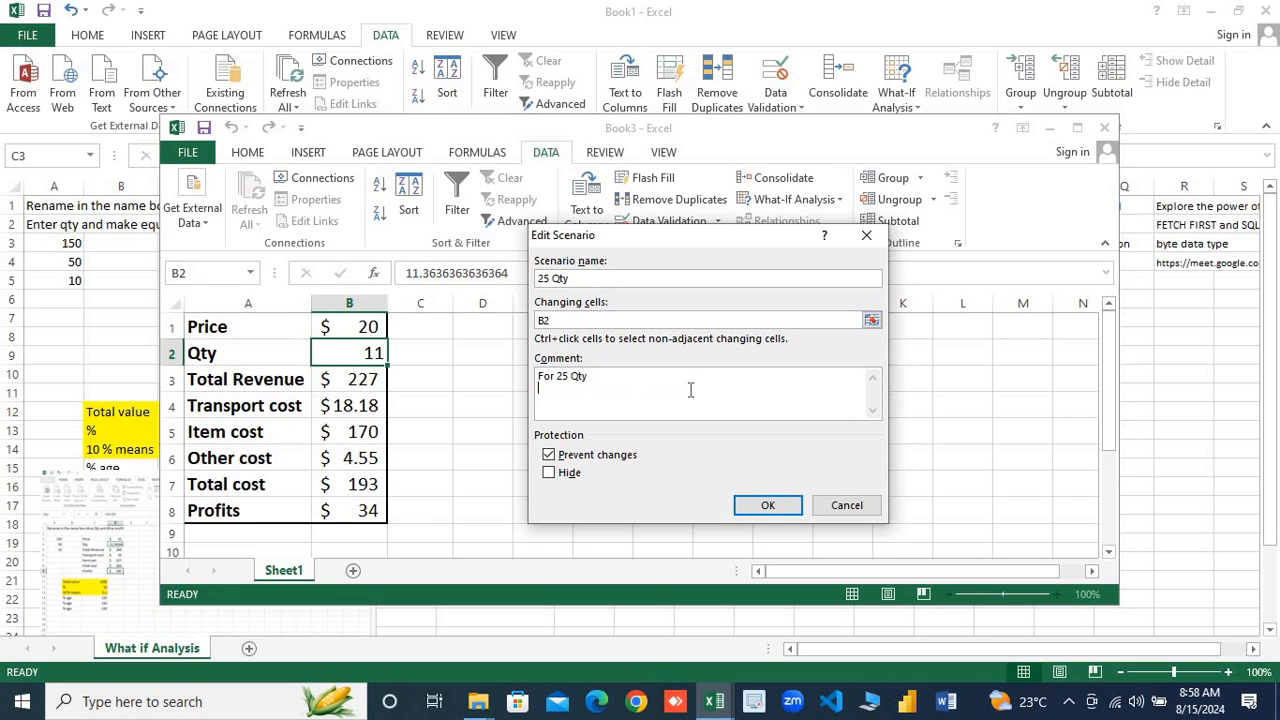
left_click(763, 503)
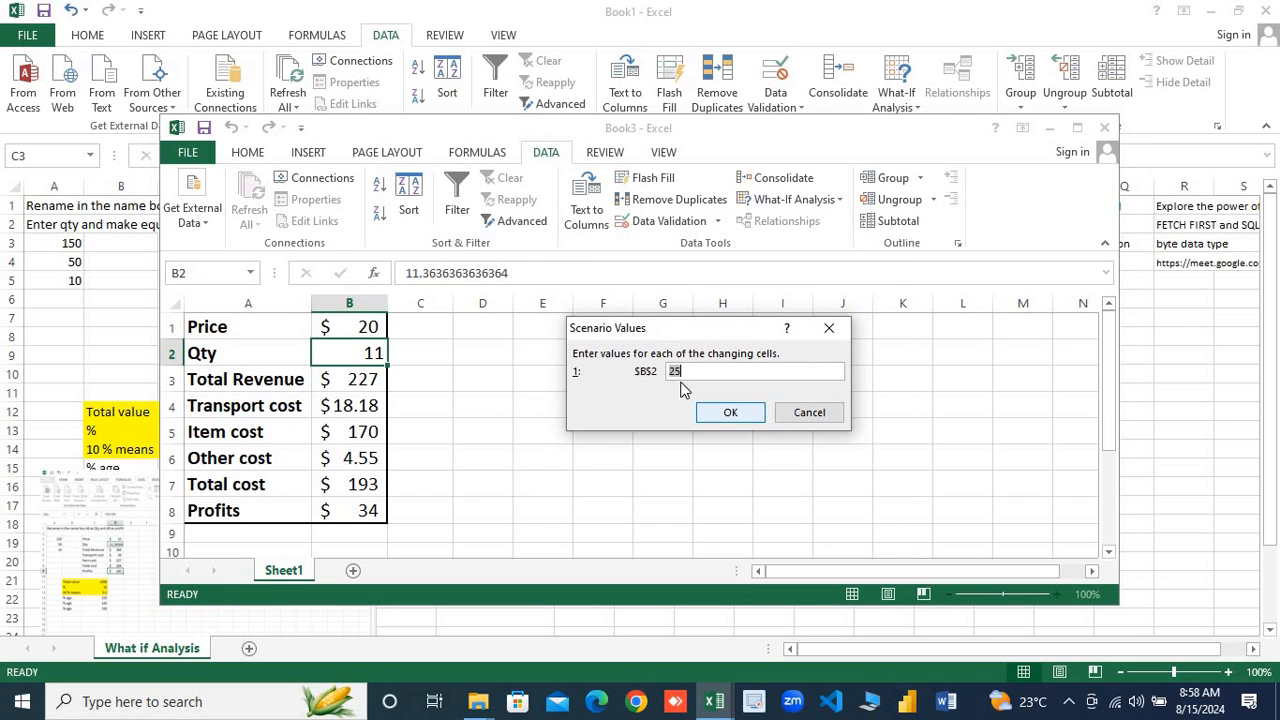
left_click(730, 413)
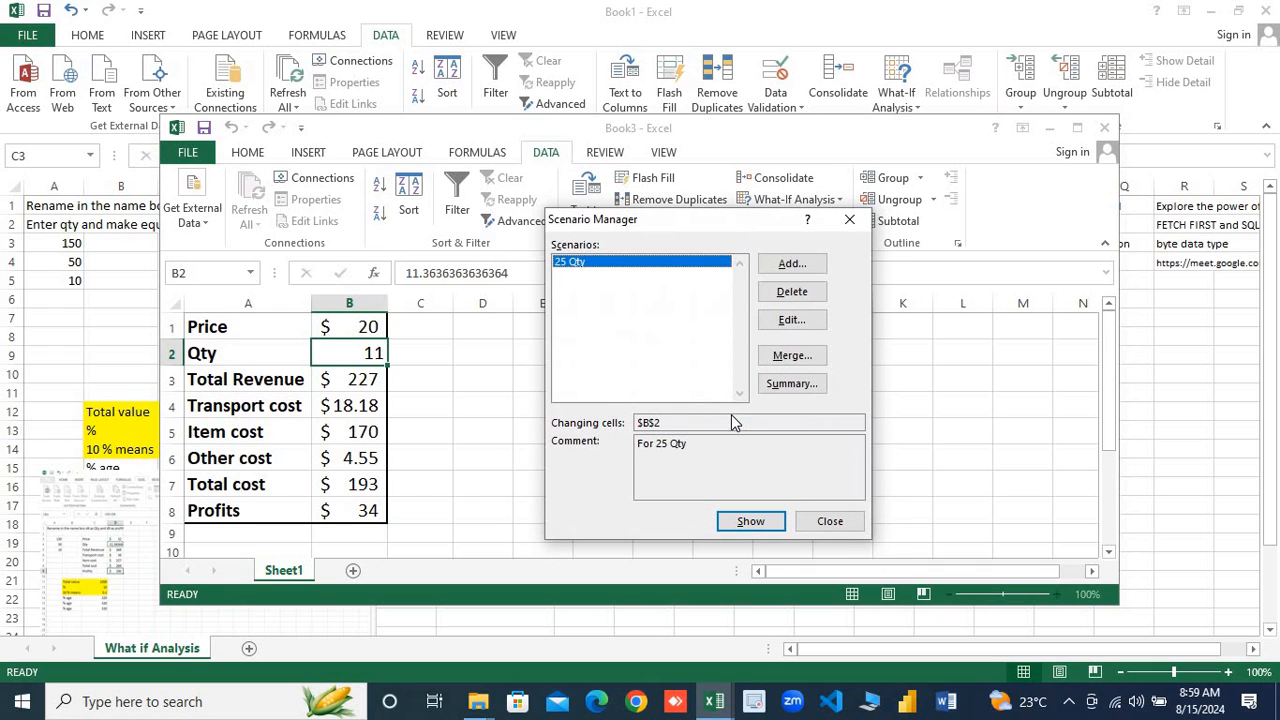
Add a scenario named "30" with changing cell B2, the comment "for 30 qty" and a B2 value of 30
left_click(792, 264)
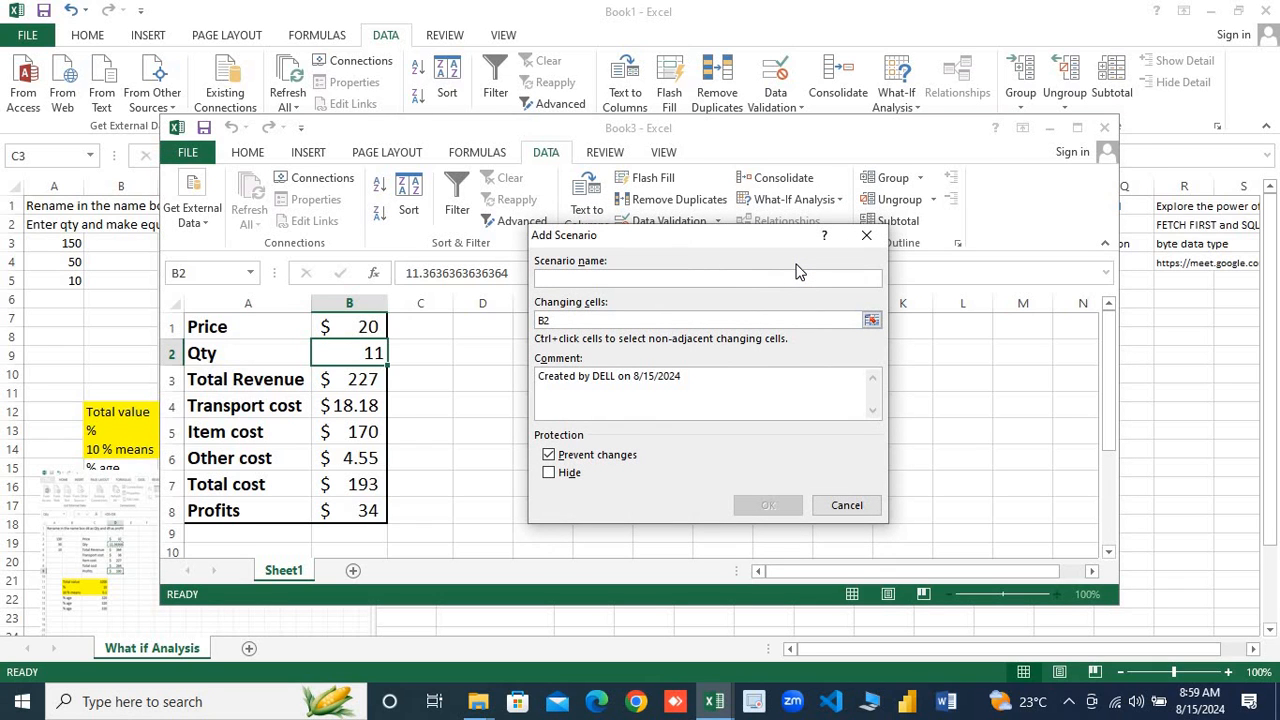
type("30")
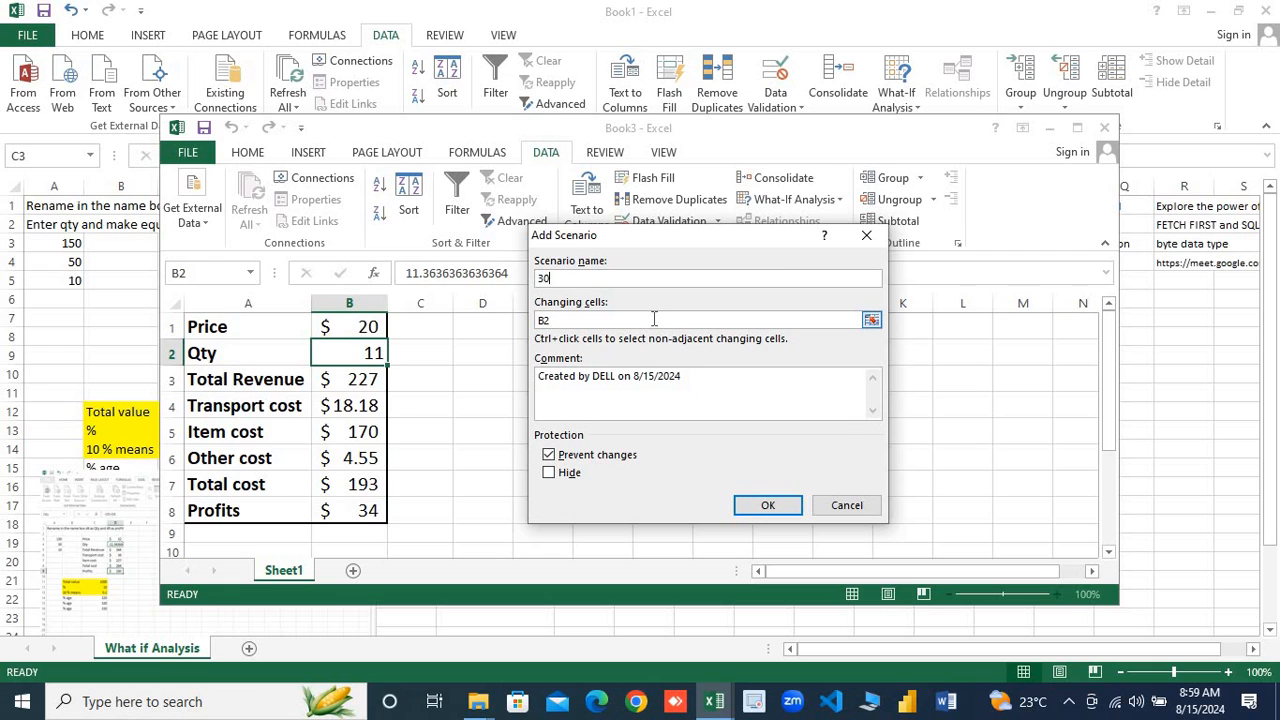
left_click(654, 318)
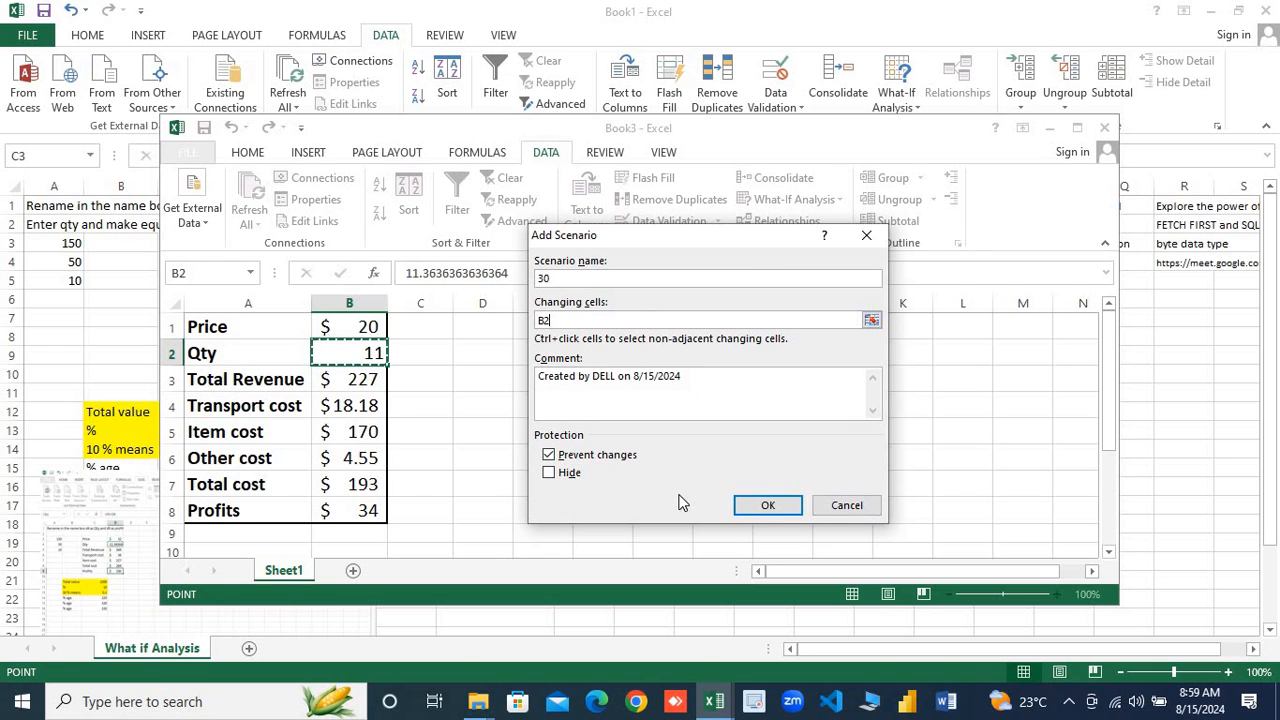
left_click(677, 385)
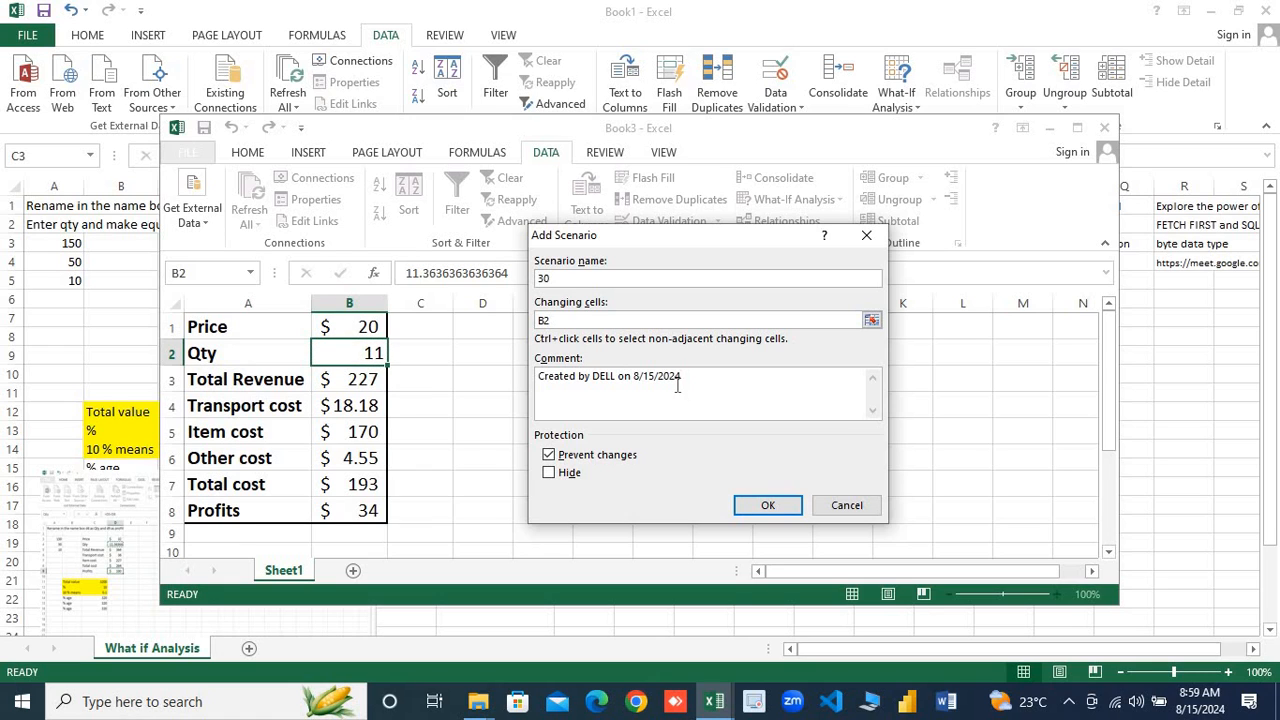
key("ctrl+a")
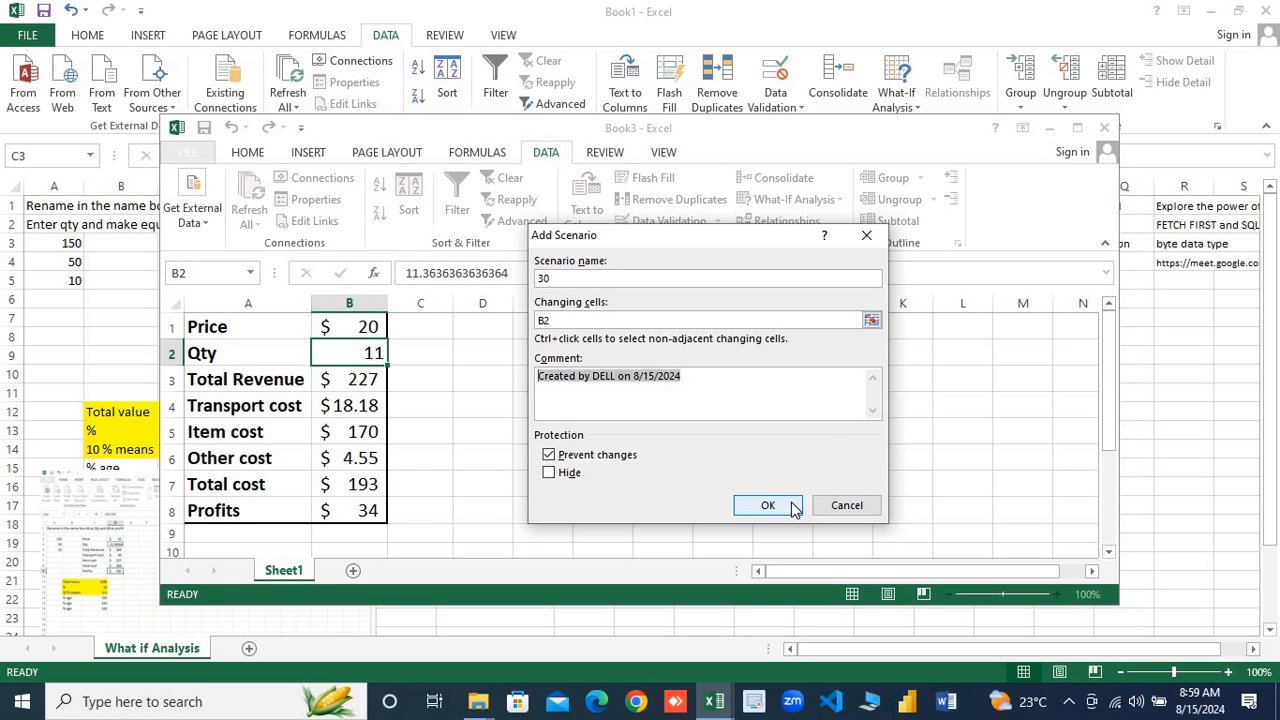
type("3")
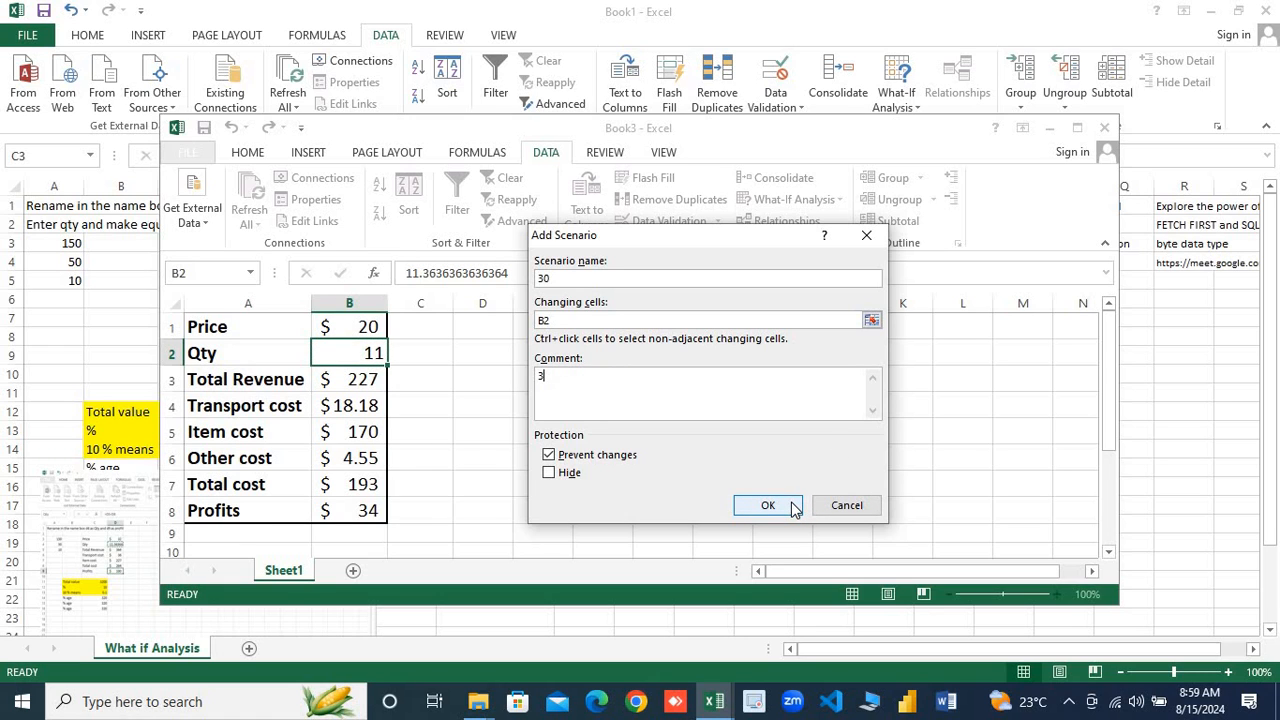
type("for 30 qty")
left_click(768, 505)
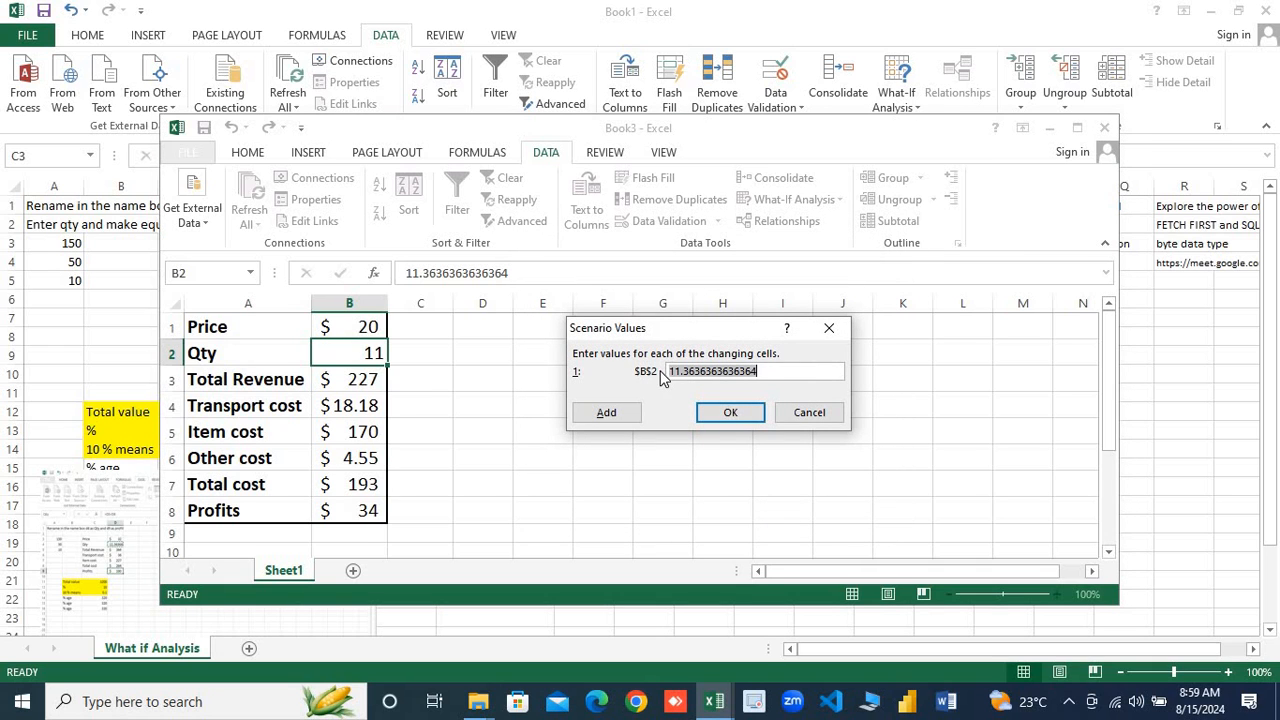
type("30")
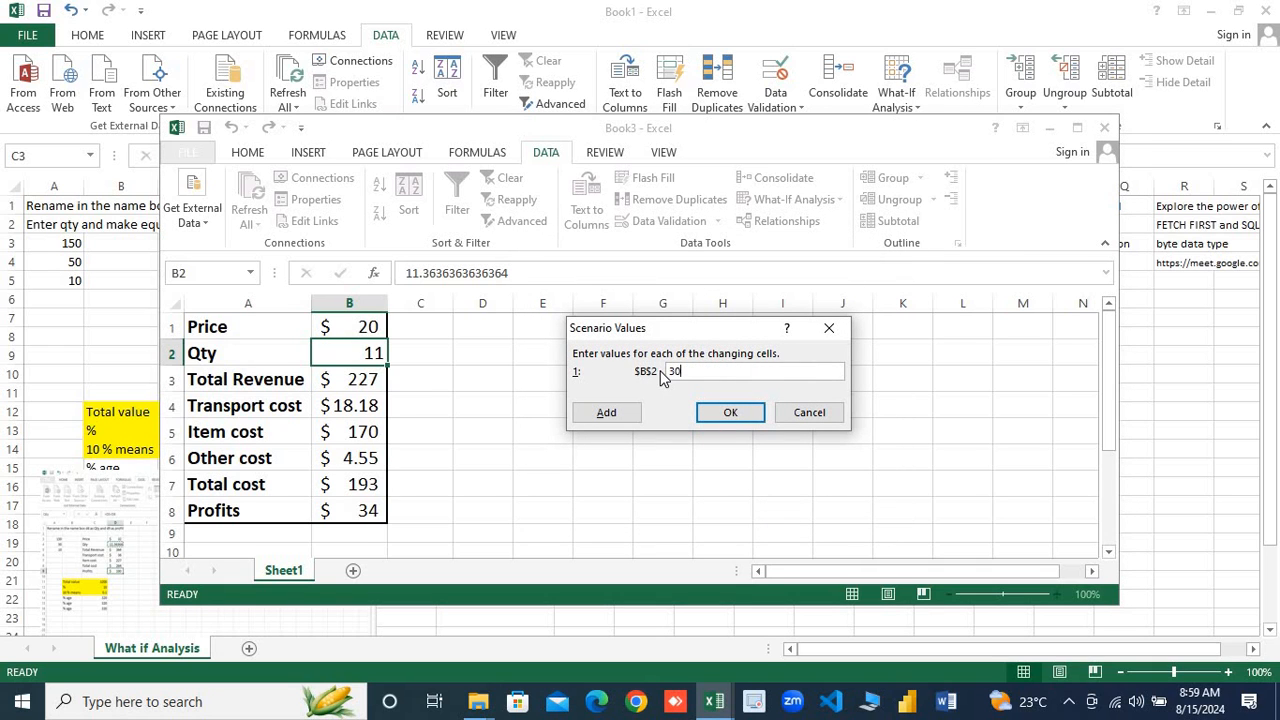
left_click(731, 412)
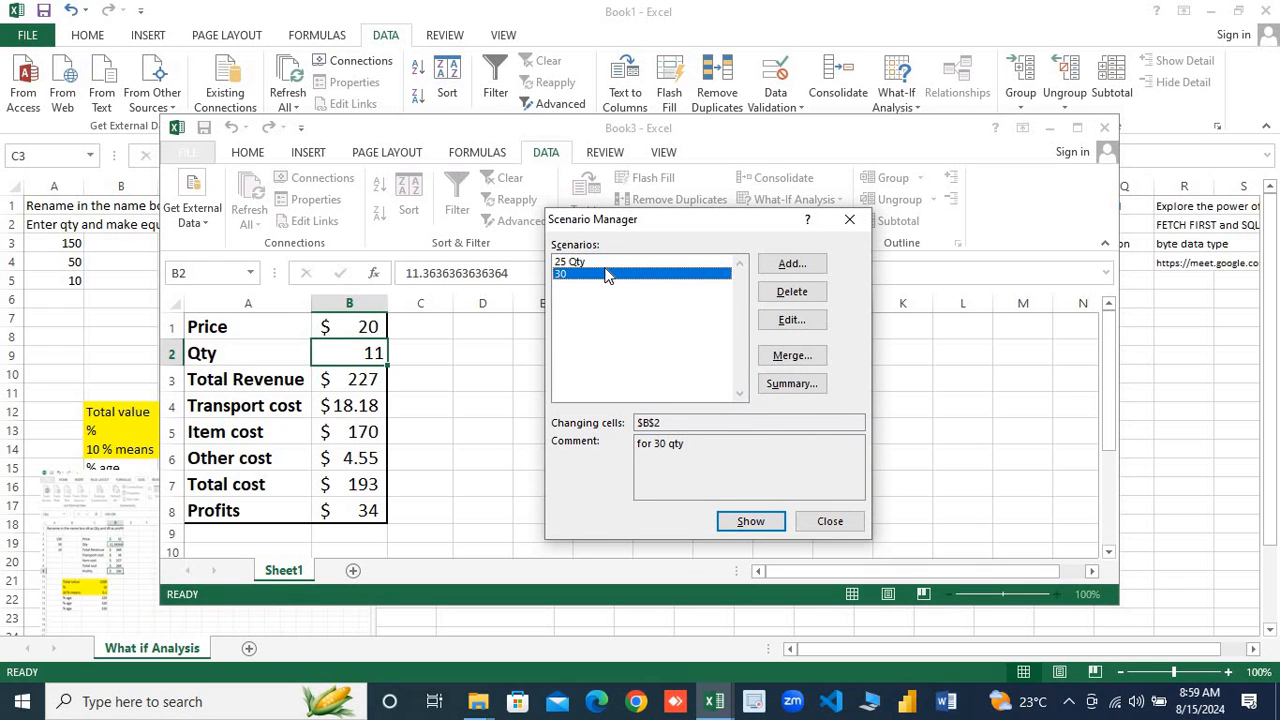
Rename the scenario "30" as "30 qty", keeping its B2 value of 30
left_click(791, 320)
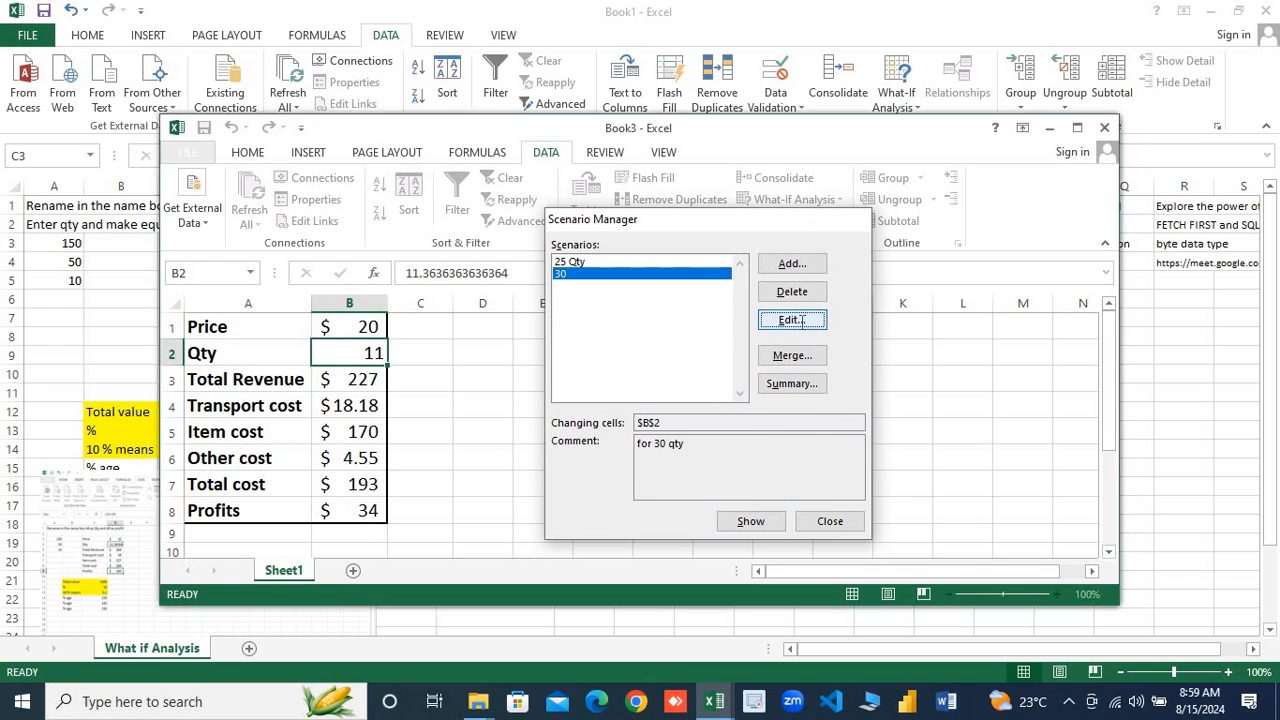
left_click(647, 281)
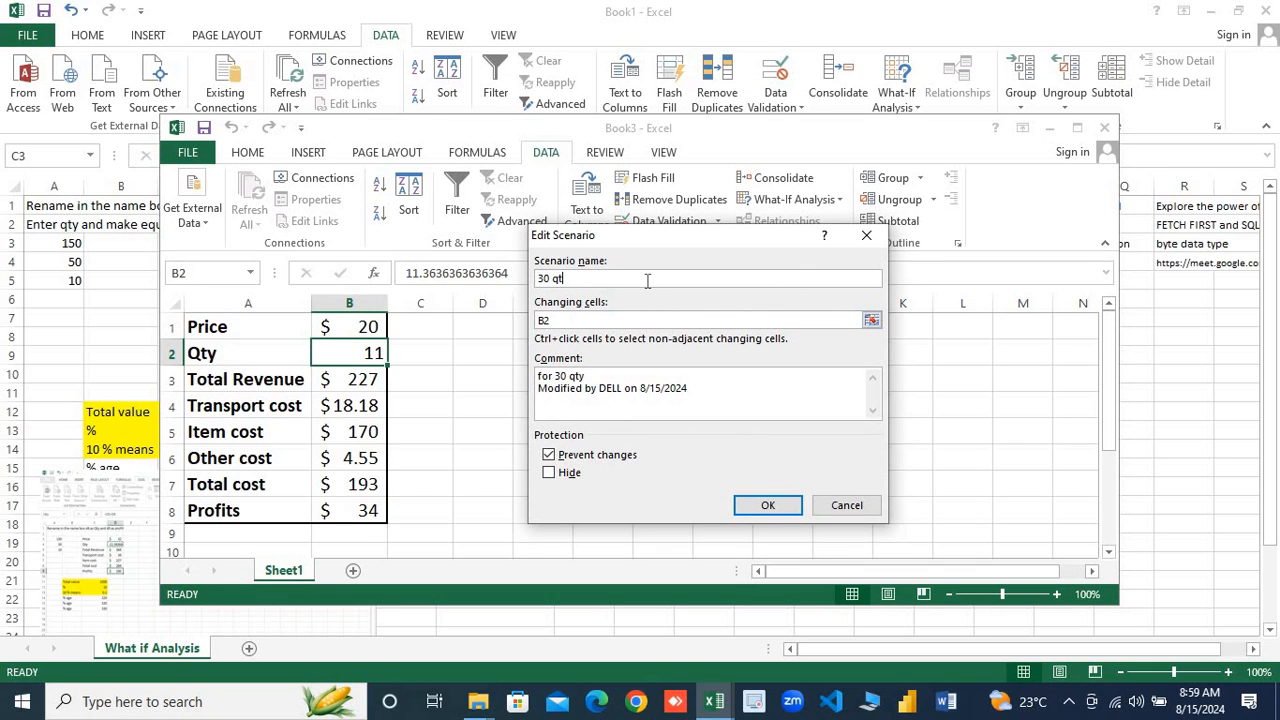
left_click(767, 507)
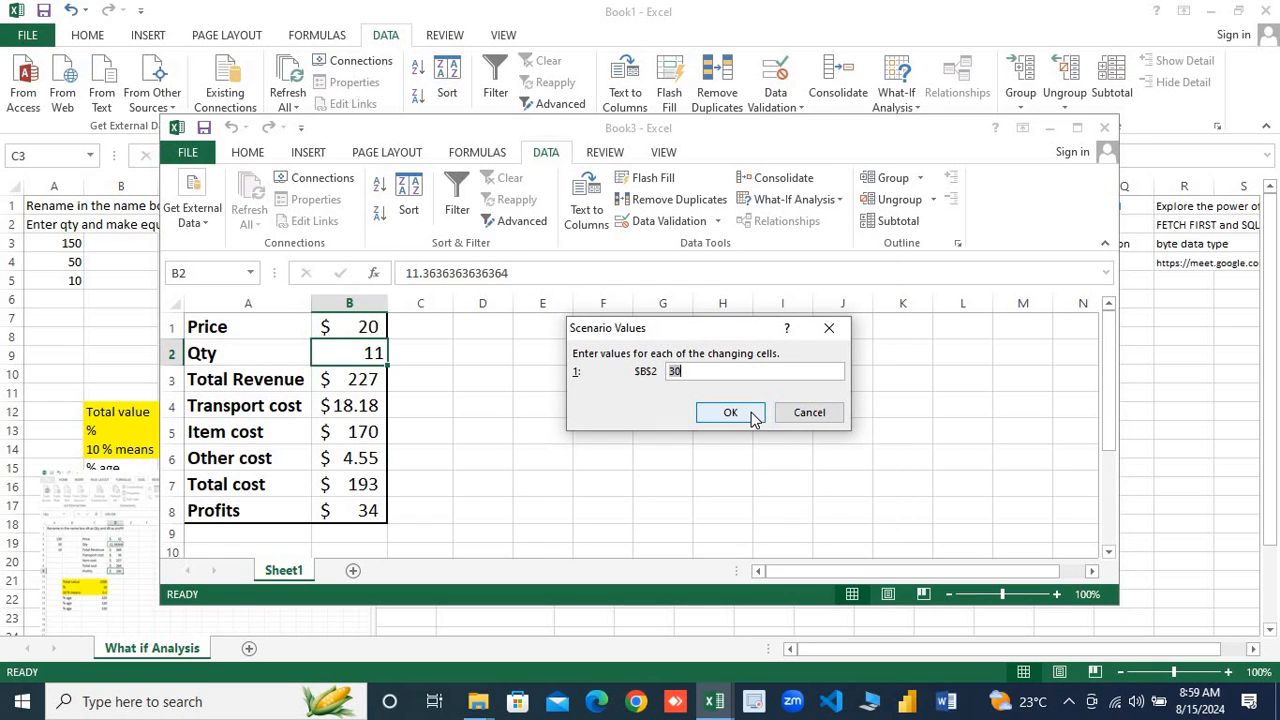
left_click(730, 413)
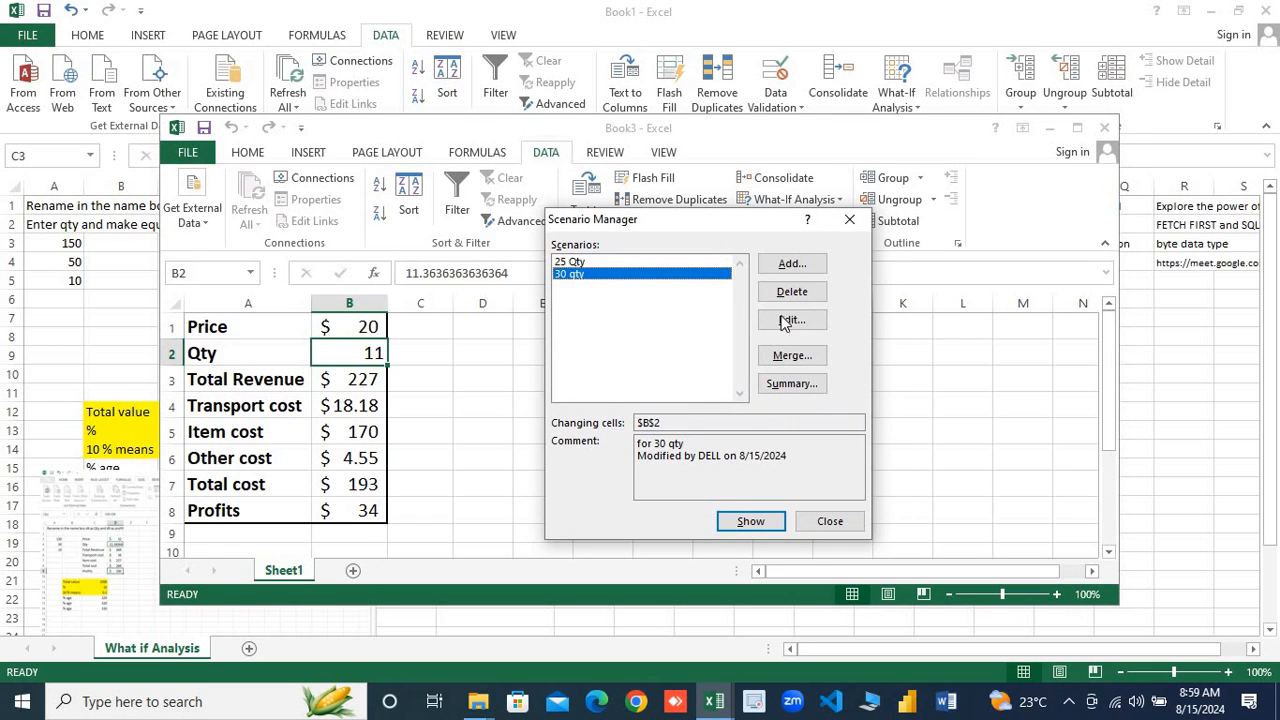
Add a scenario named "95" for B2, put "for 95 qty" before the default comment and set its B2 value to 95
left_click(791, 265)
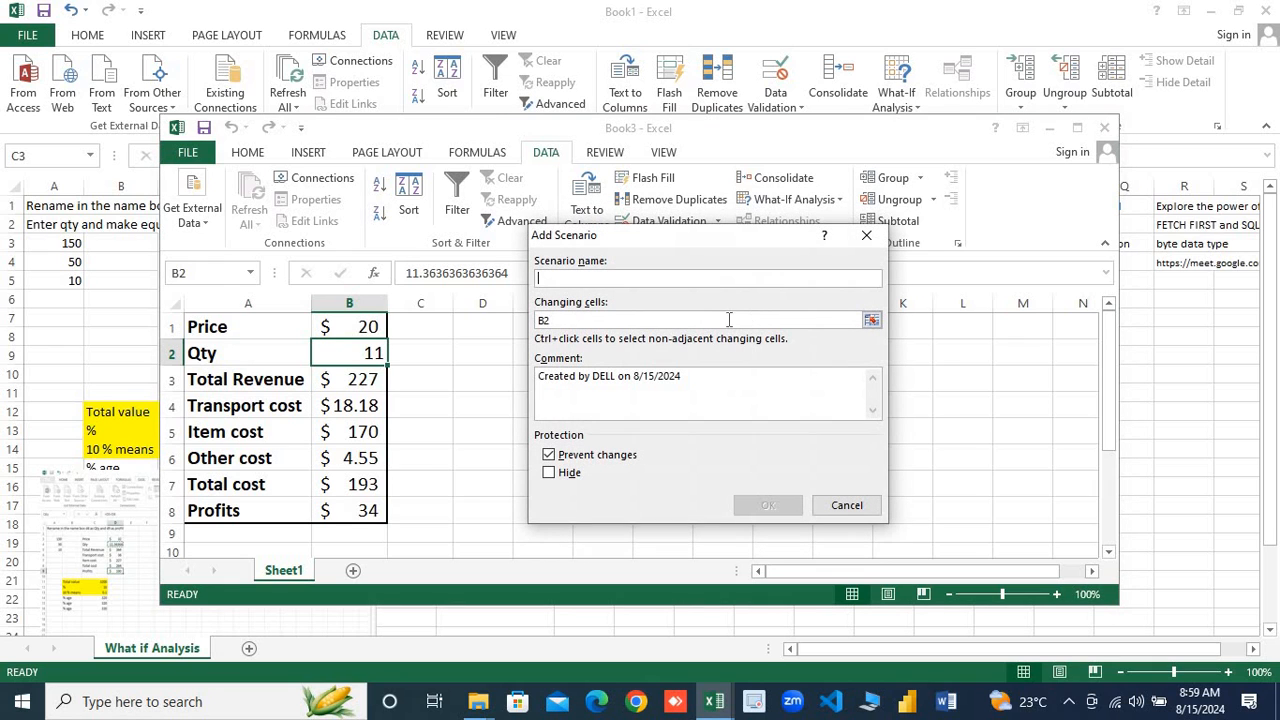
type("95")
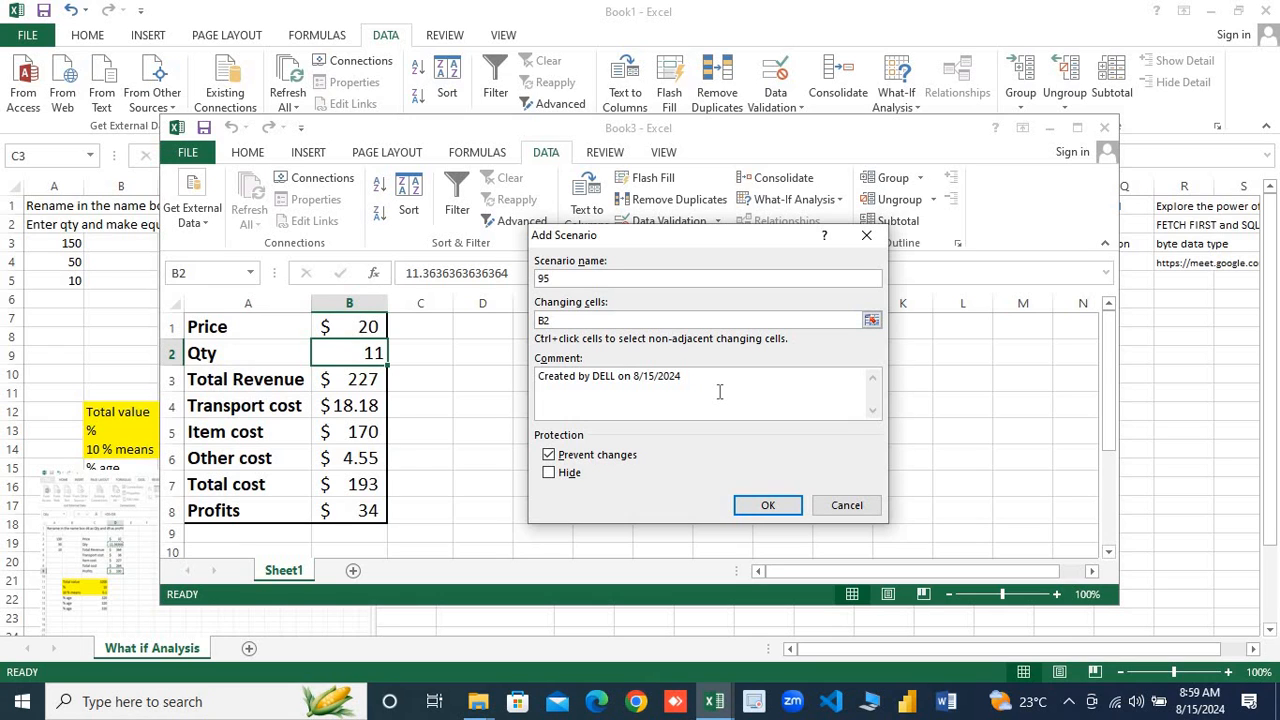
key("ctrl+a")
key("Left")
type("95 t")
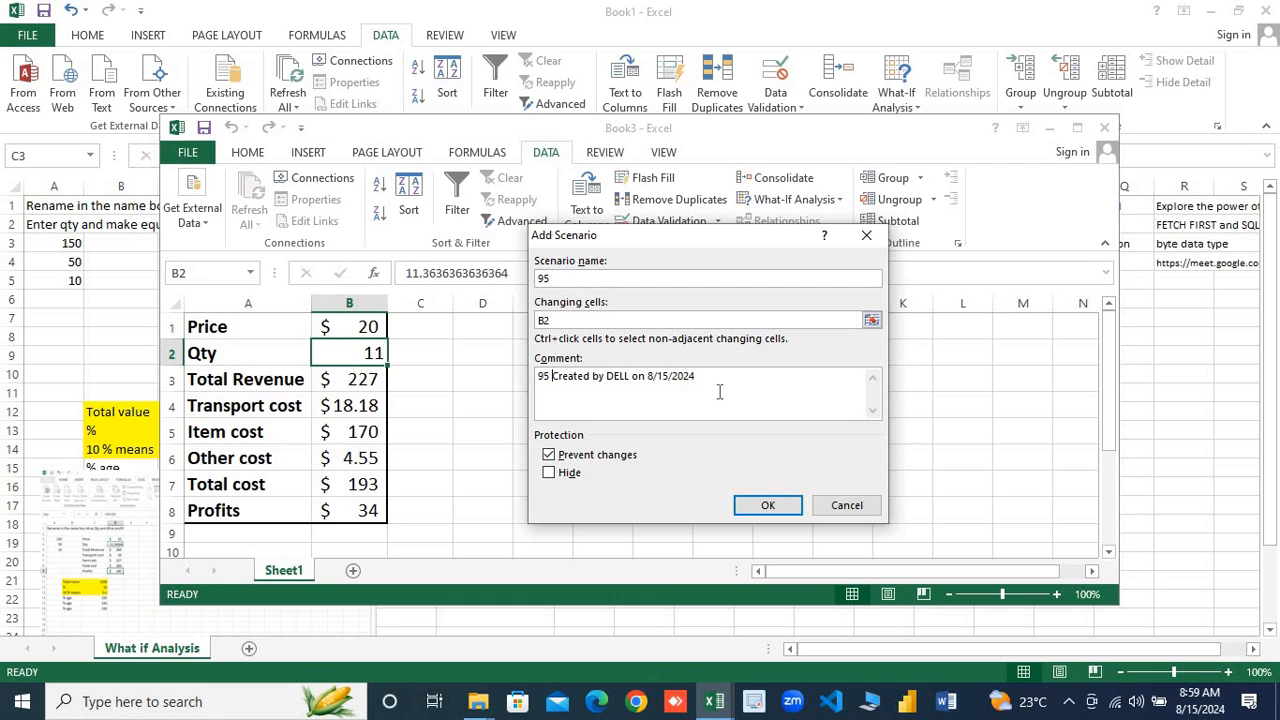
key("BackSpace")
type("qty ")
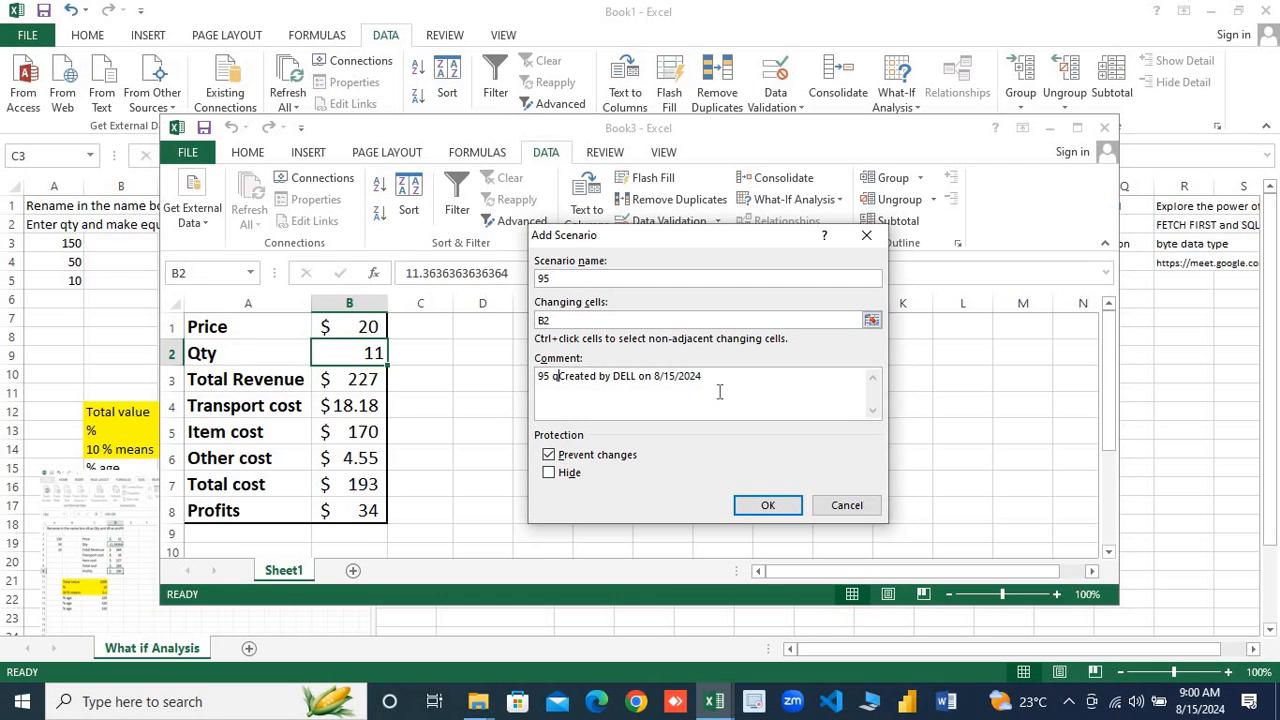
type("for")
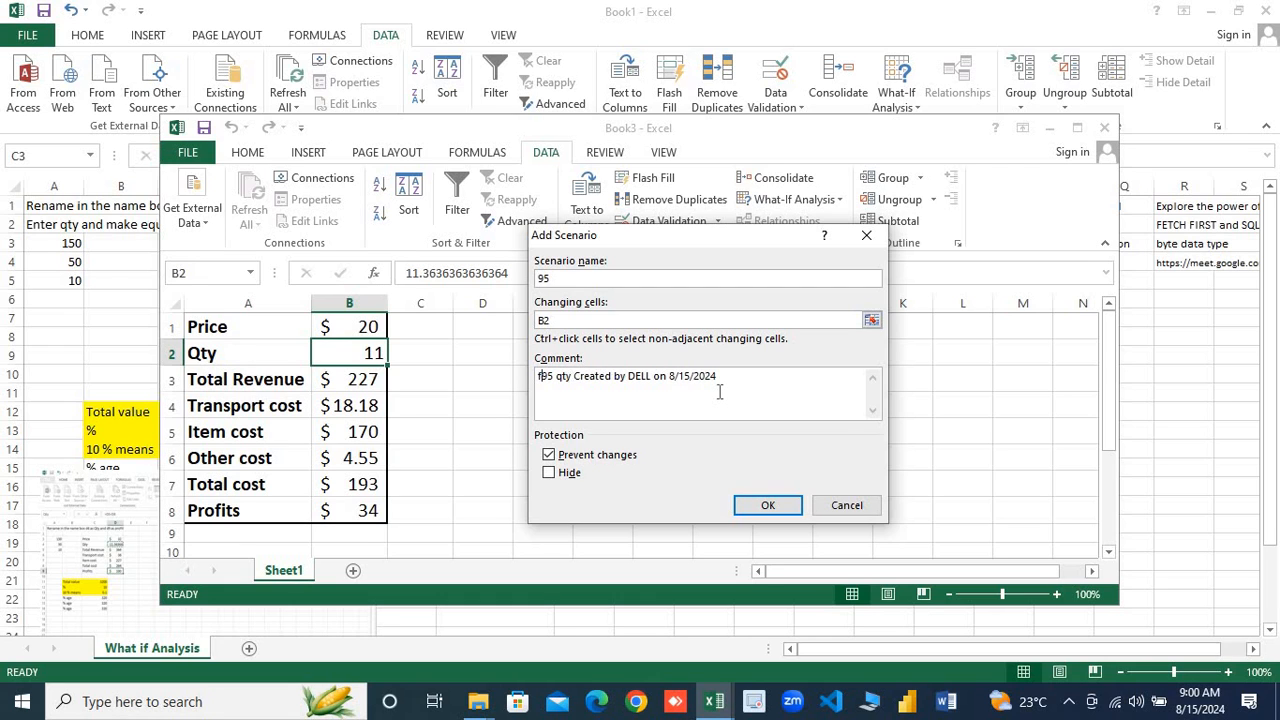
left_click(766, 505)
type("9")
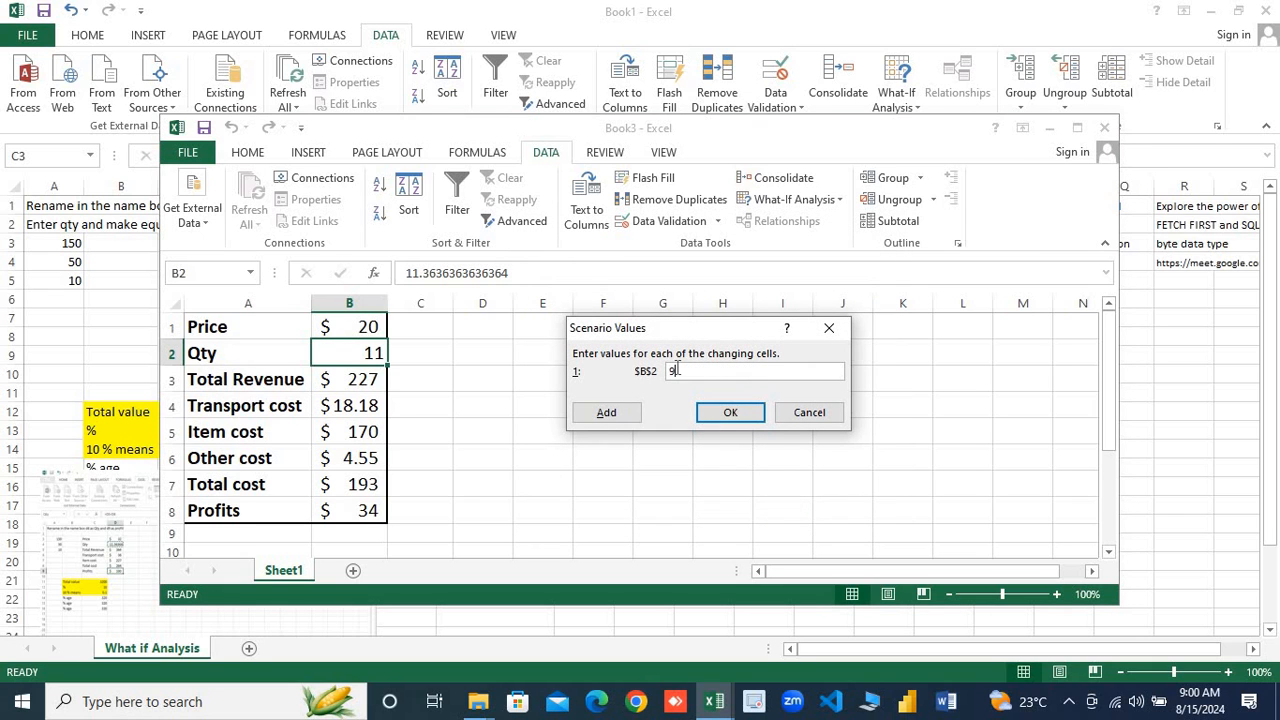
type("5")
left_click(730, 412)
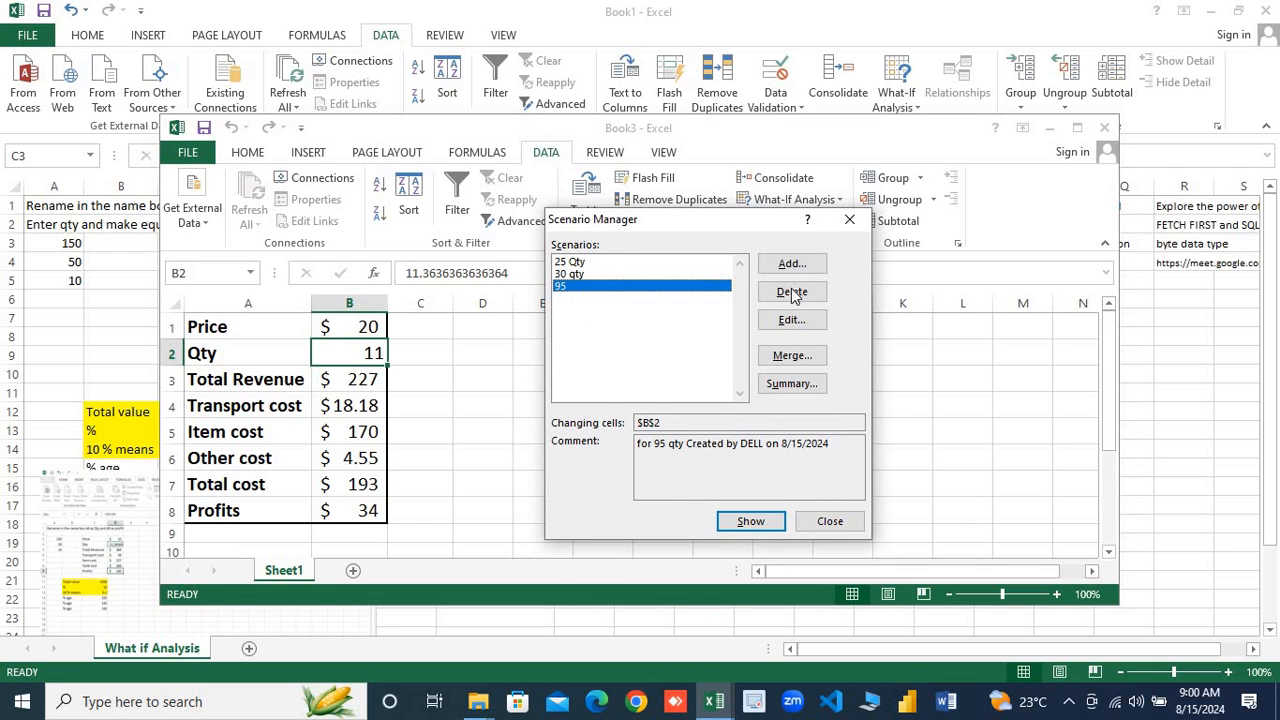
Rename the scenario "95" as "95 qty", keeping its B2 value of 95
left_click(791, 320)
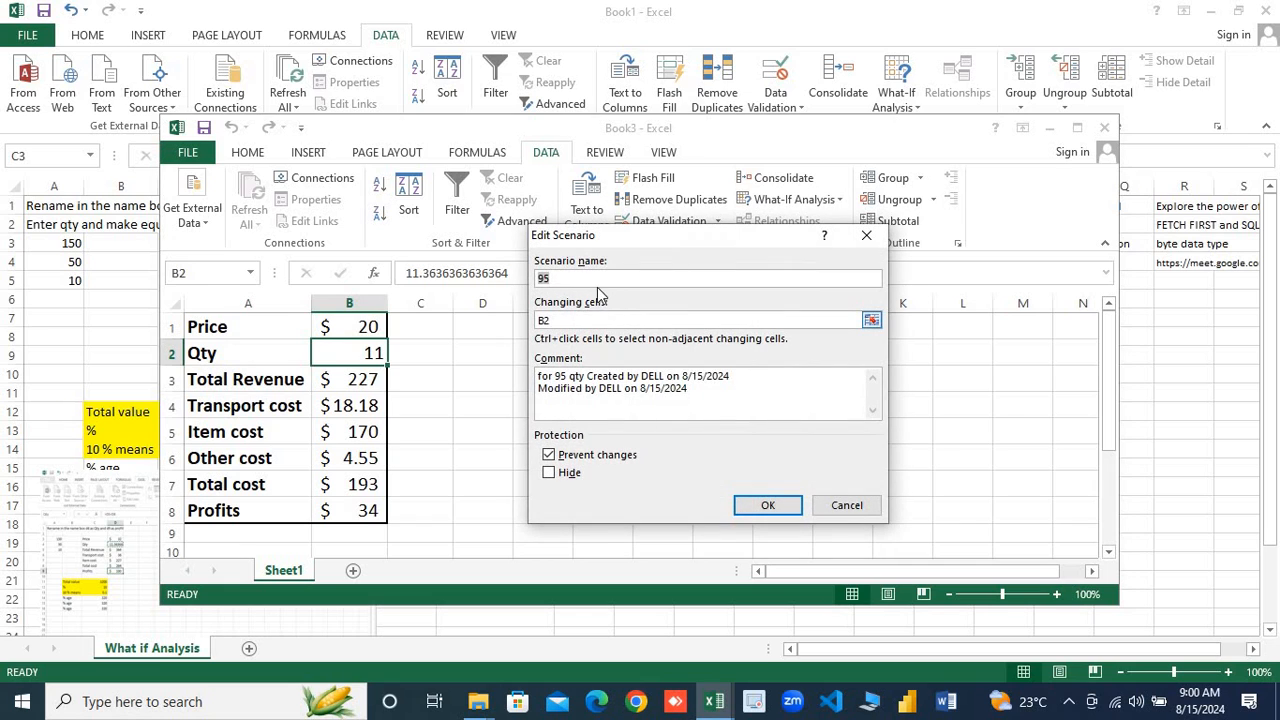
left_click(596, 278)
left_click(772, 505)
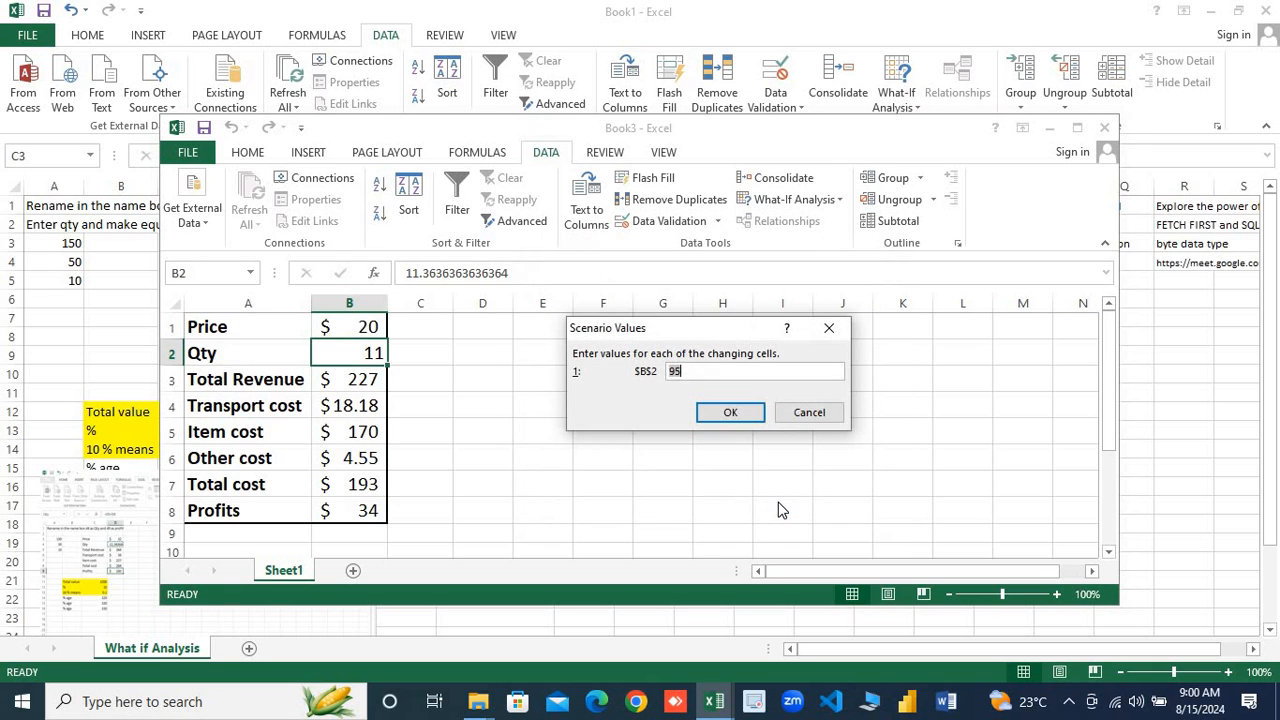
left_click(730, 418)
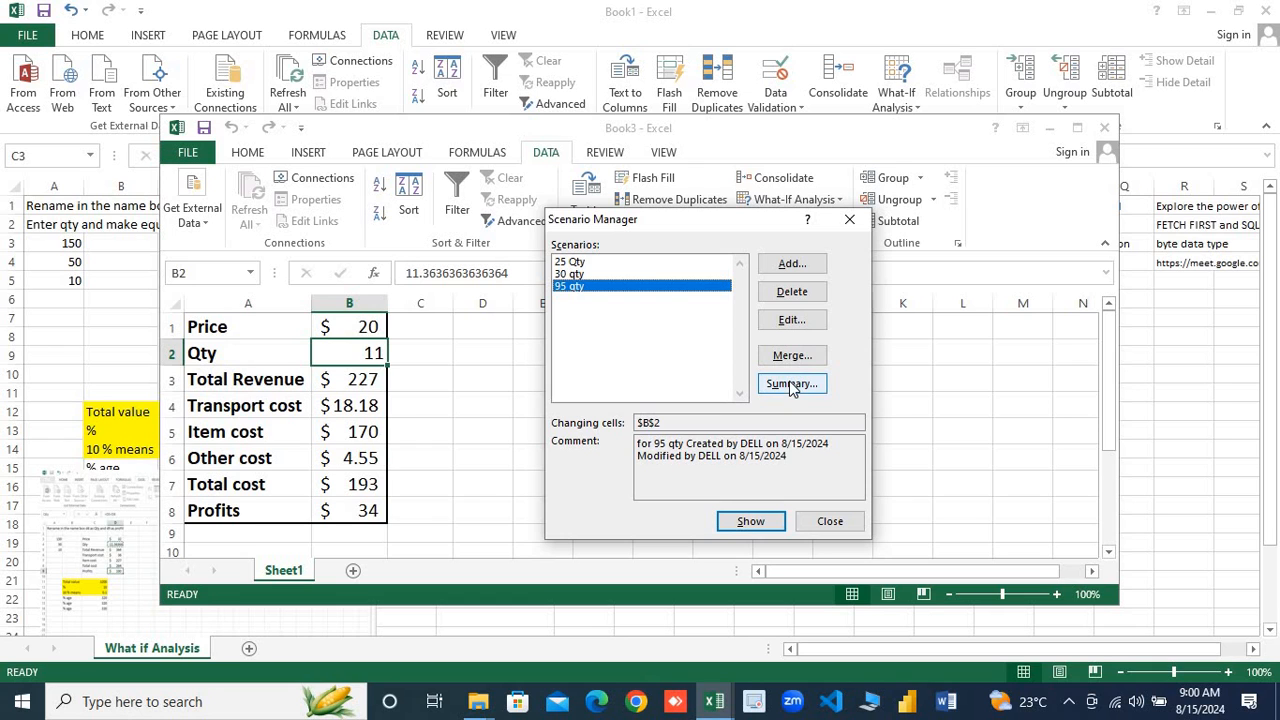
Generate a Scenario summary report of the quantity scenarios with Profits cell B8 as the result cell
left_click(587, 263)
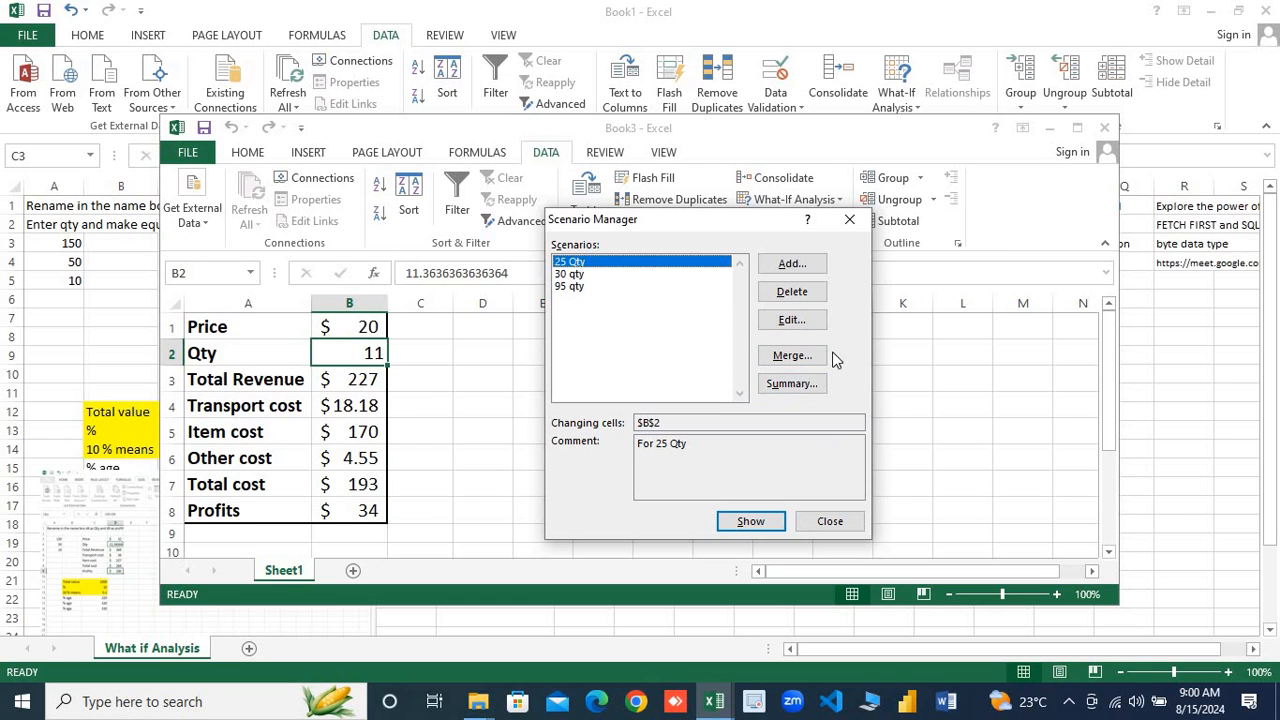
left_click(779, 385)
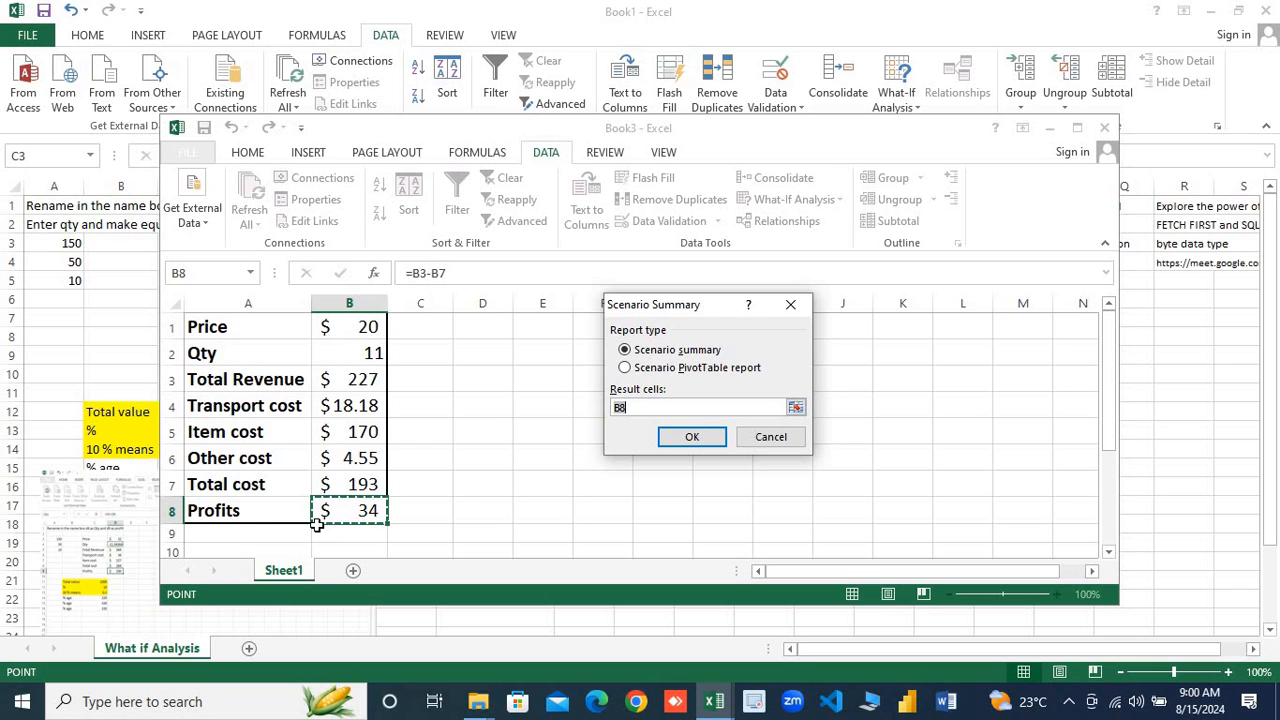
left_click(692, 440)
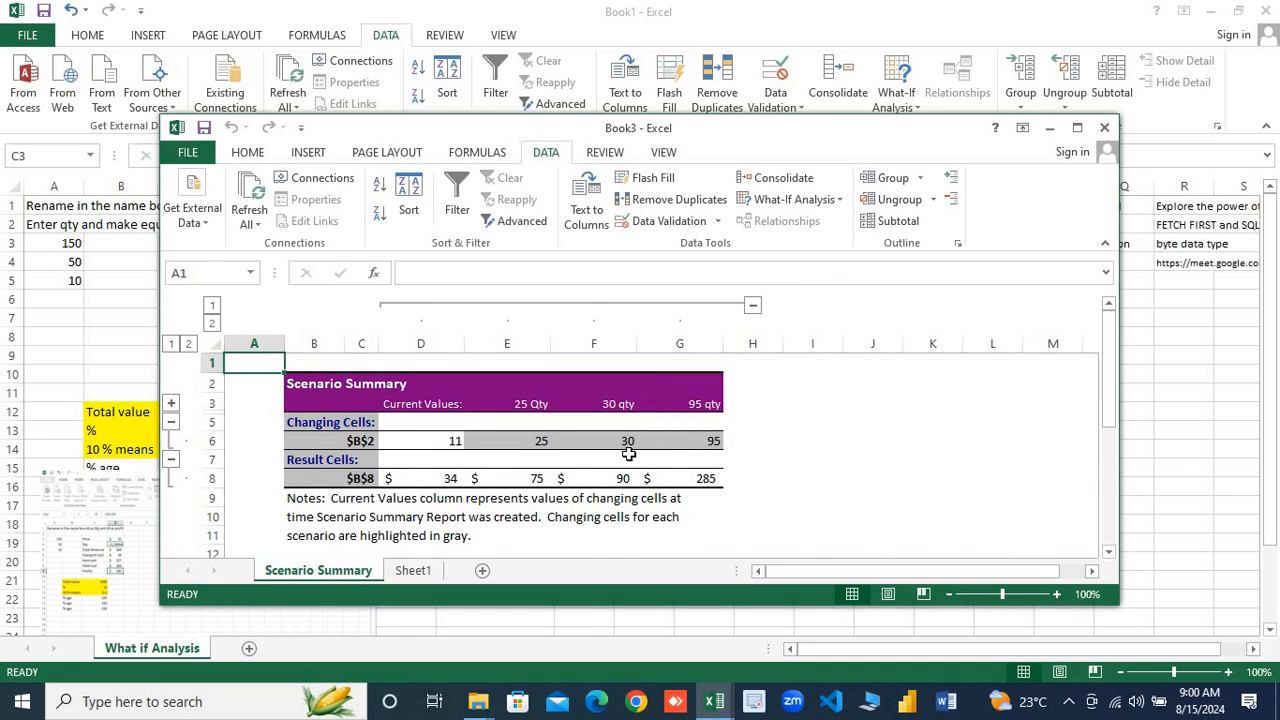
Compare the current, 25, 30 and 95 quantities with their profits in the enlarged Scenario Summary report
left_click(1077, 128)
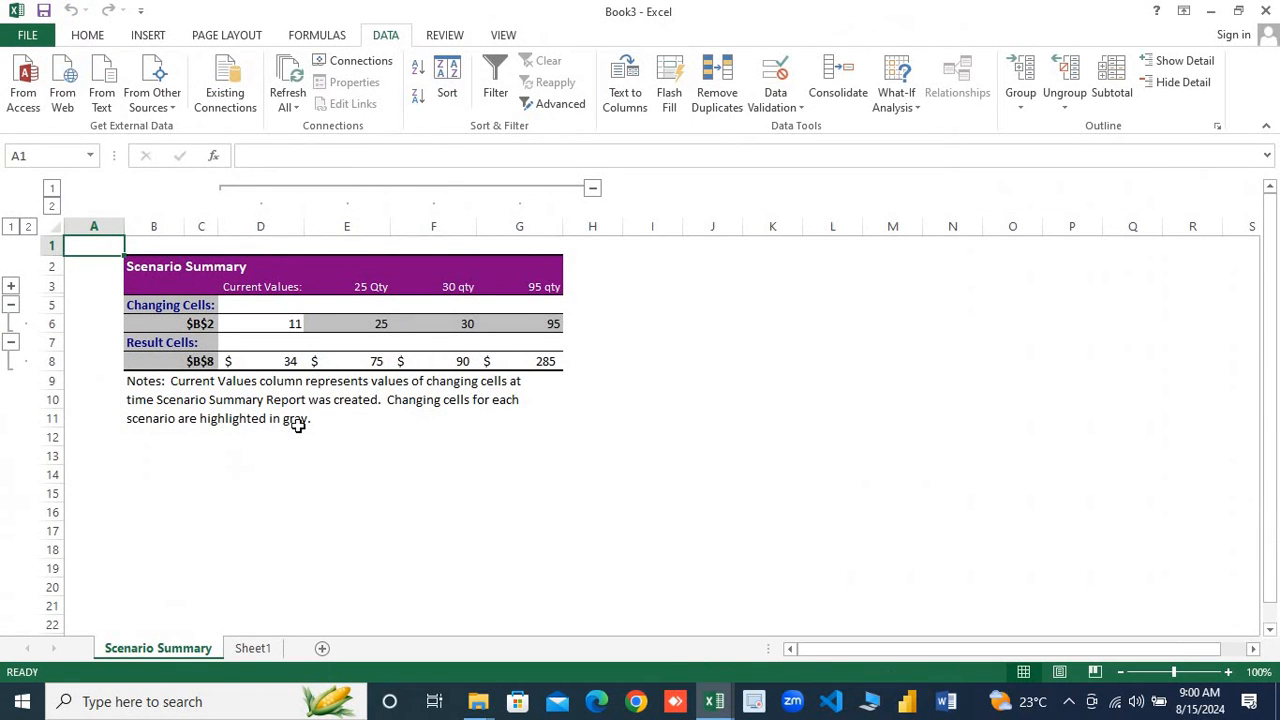
left_click(296, 330)
left_click(288, 362)
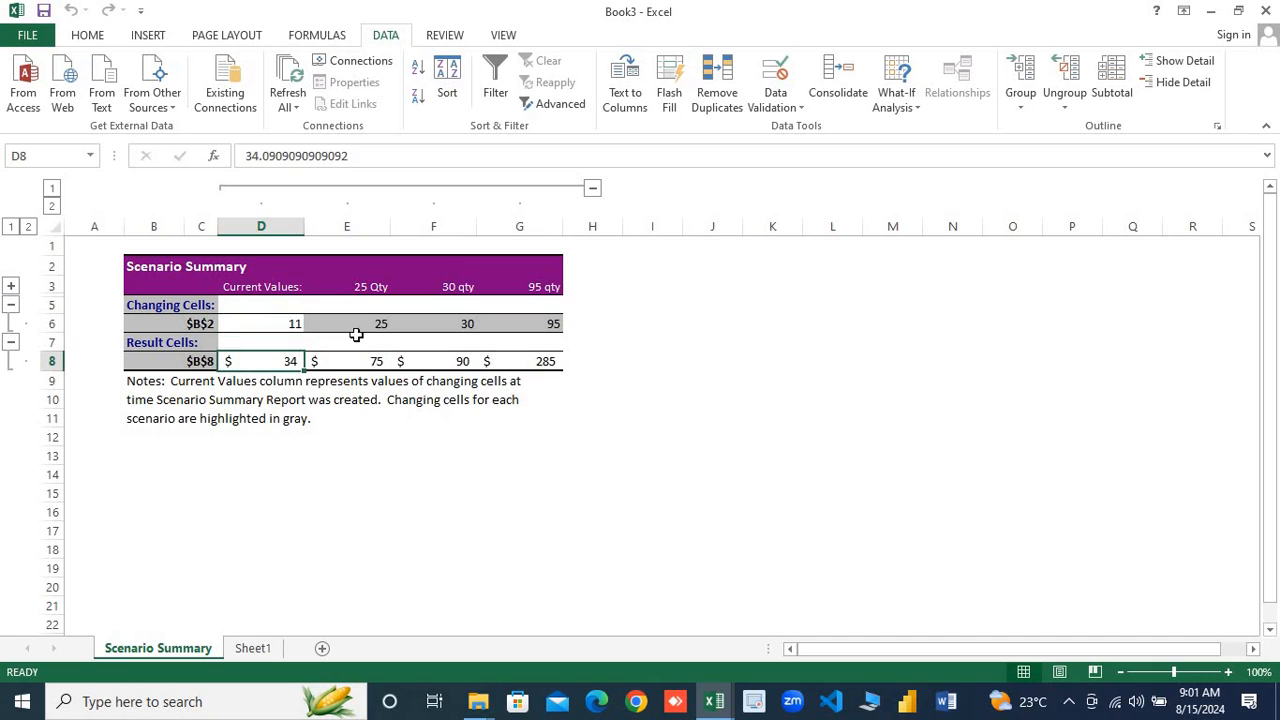
left_click(367, 324)
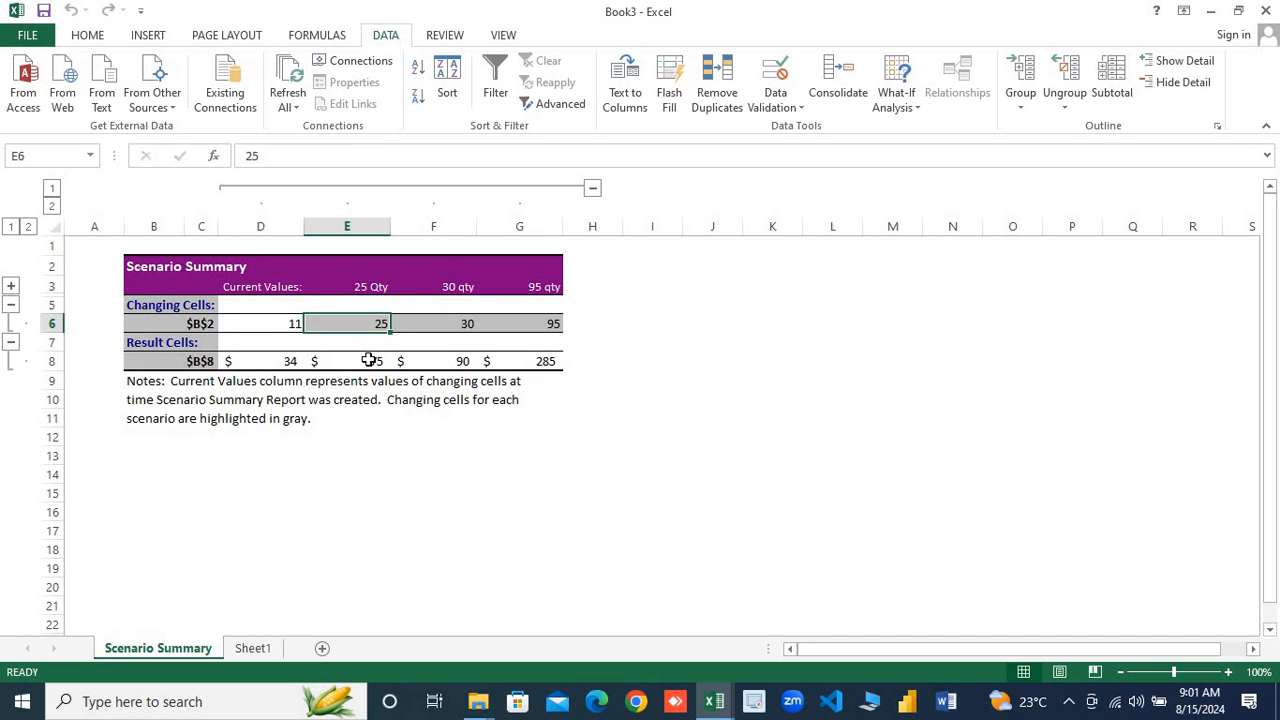
left_click(371, 360)
left_click(458, 321)
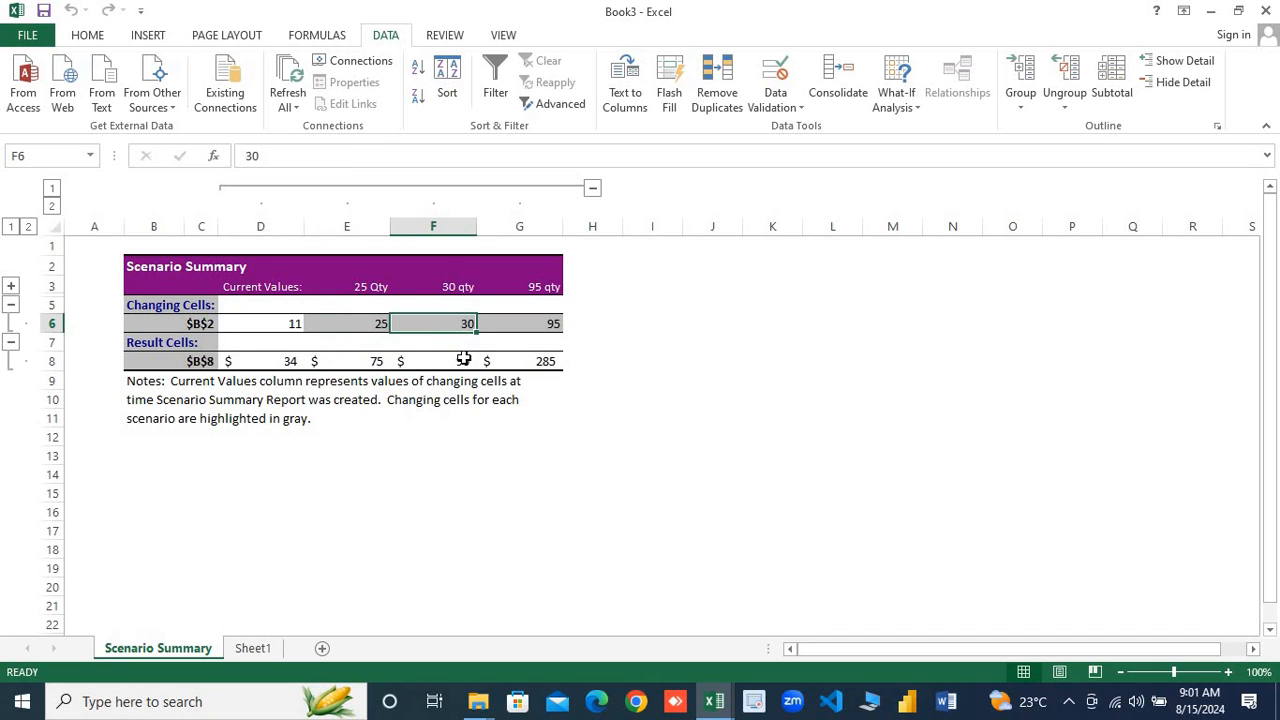
left_click(465, 360)
left_click(546, 320)
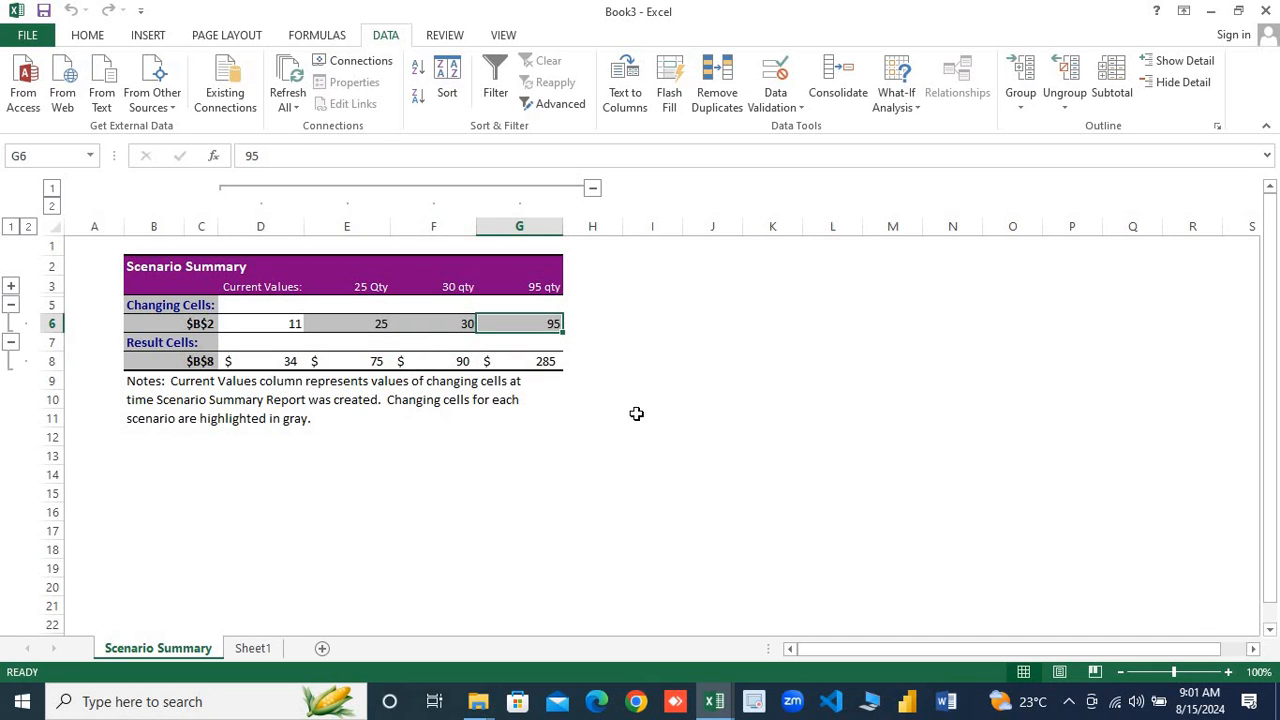
left_click(550, 360)
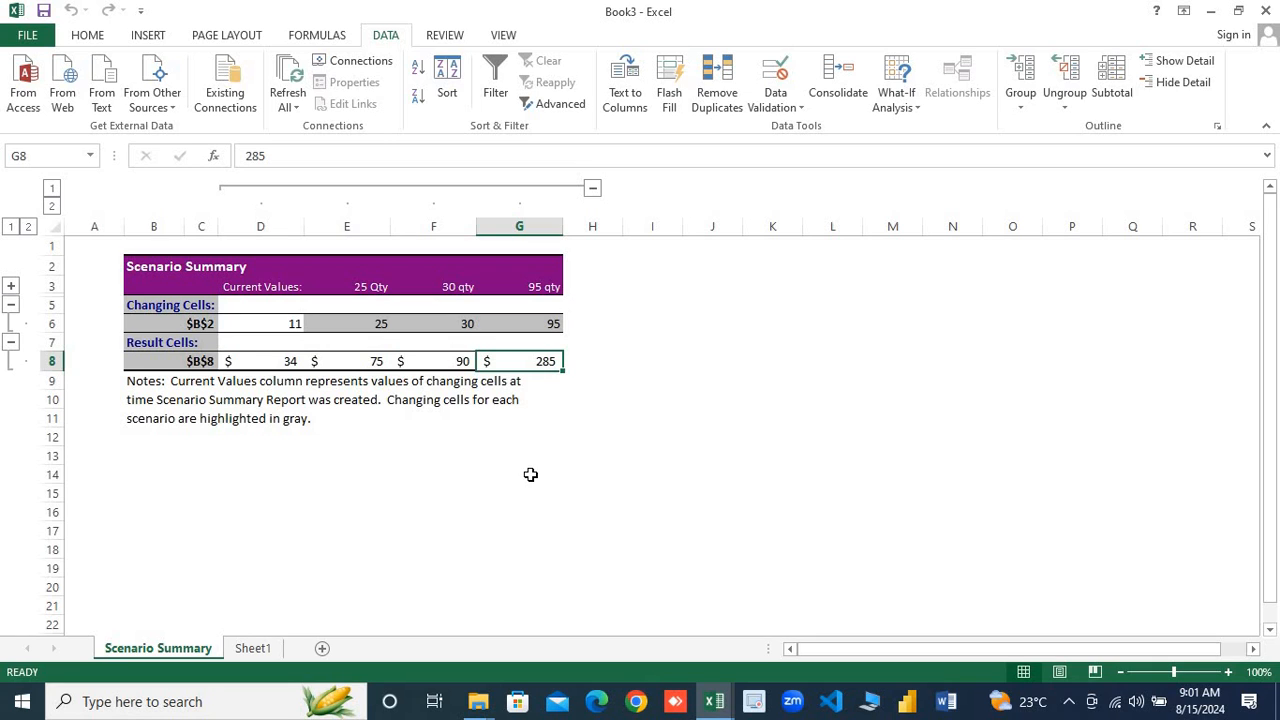
left_click(361, 414)
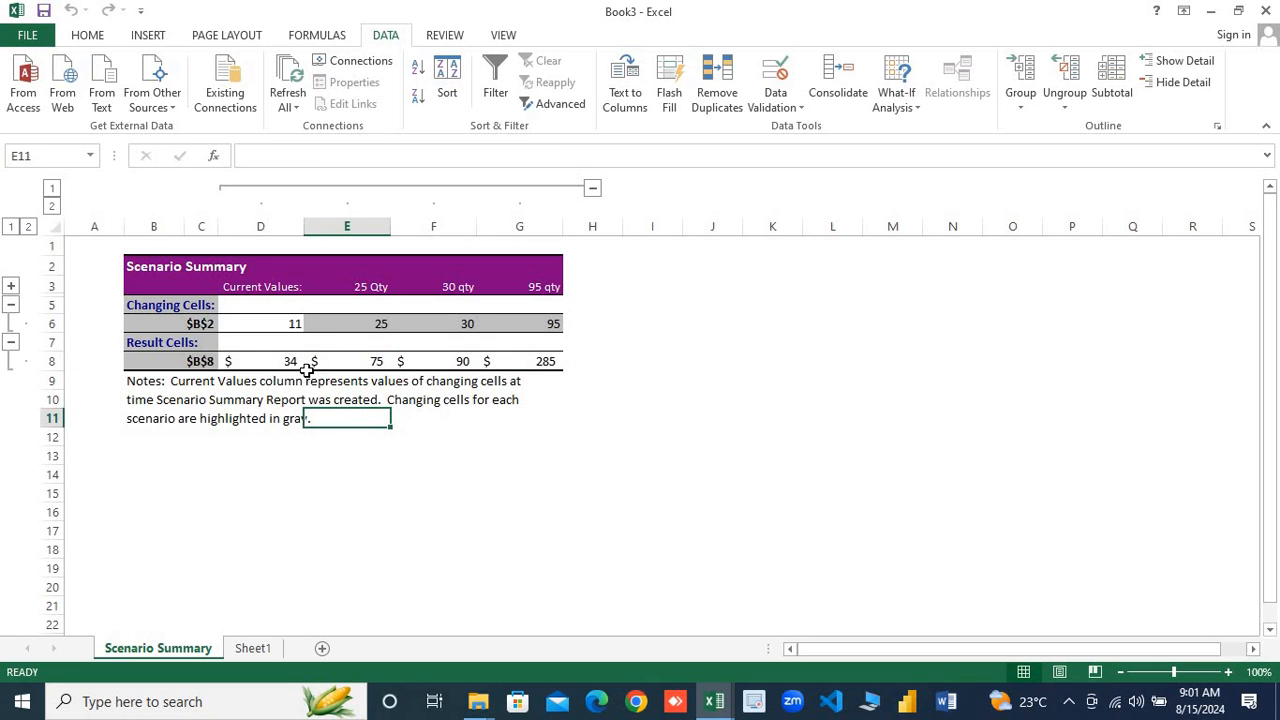
left_click(293, 364)
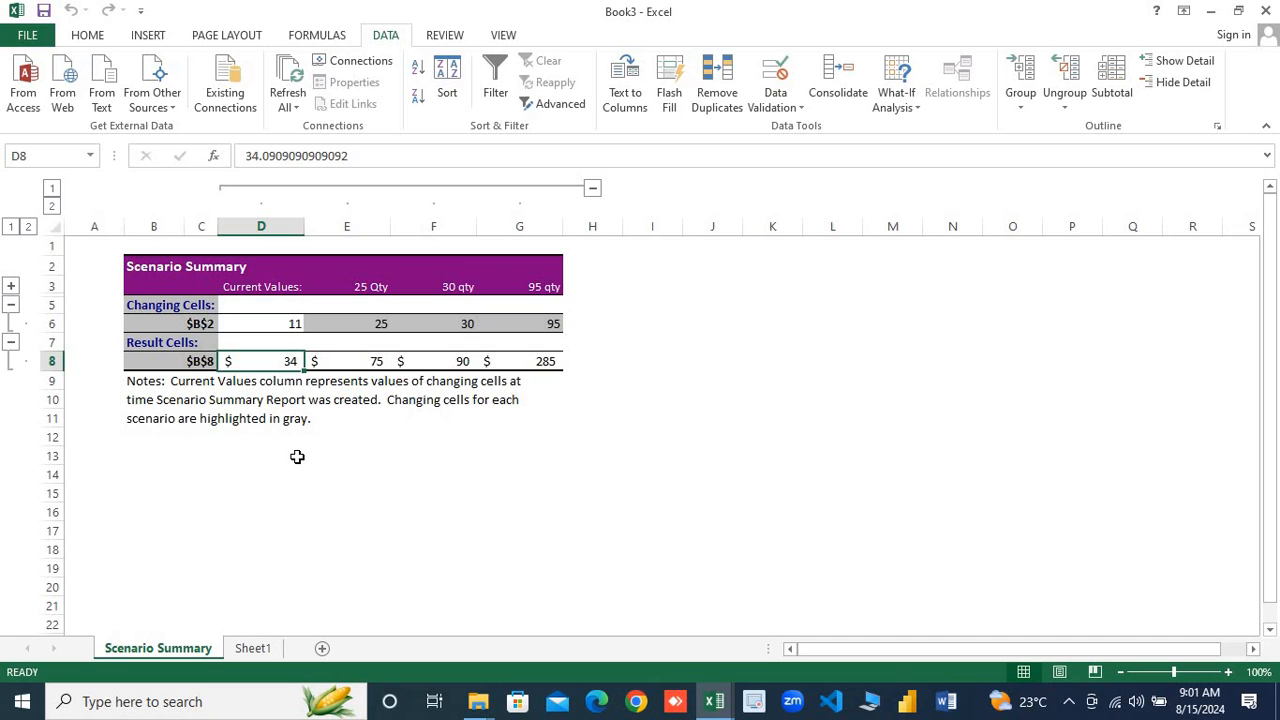
Examine the cell references that label the changing cell and the result cell in the Scenario Summary
left_click(206, 326)
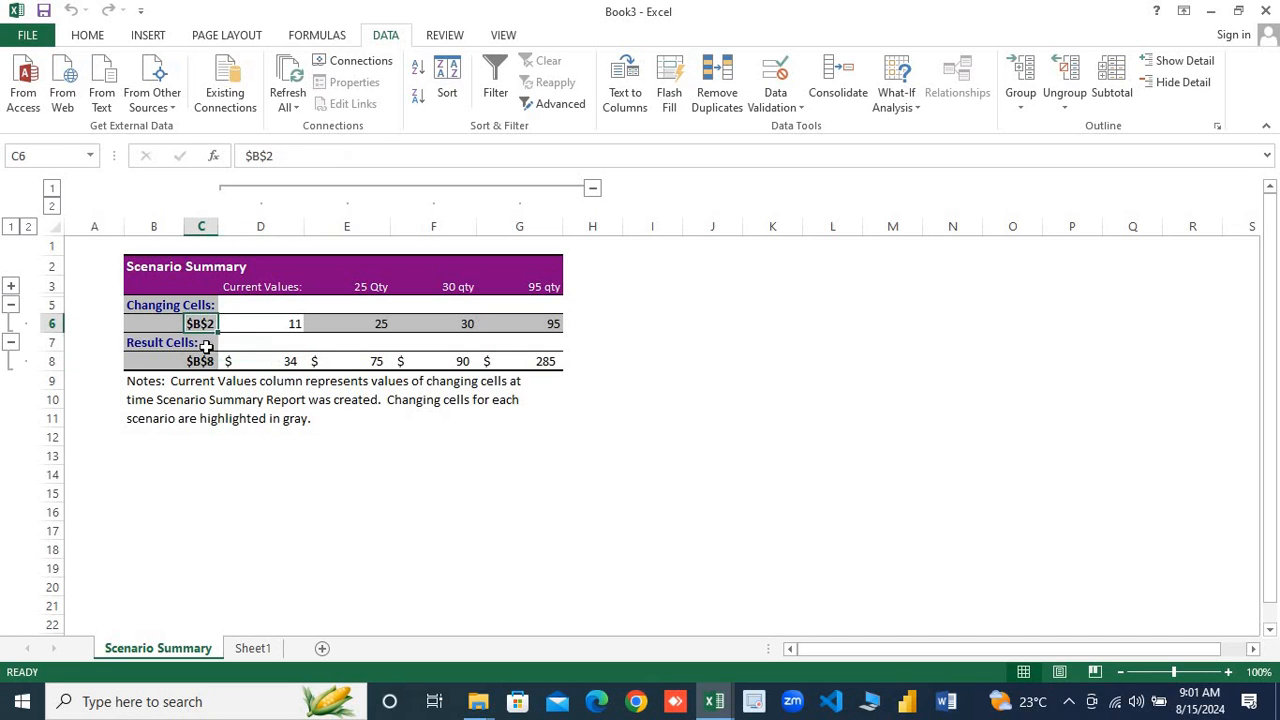
left_click(200, 361)
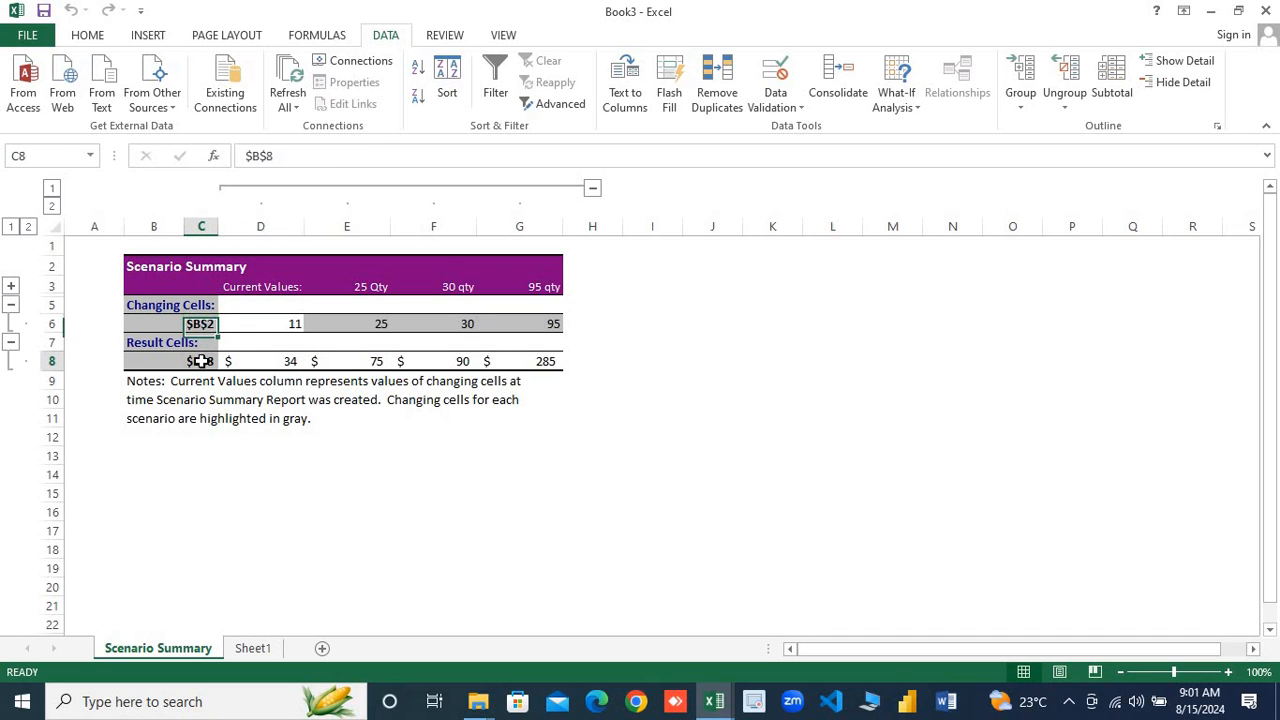
Define the name "Qty" for quantity cell B2 on Sheet1
left_click(252, 648)
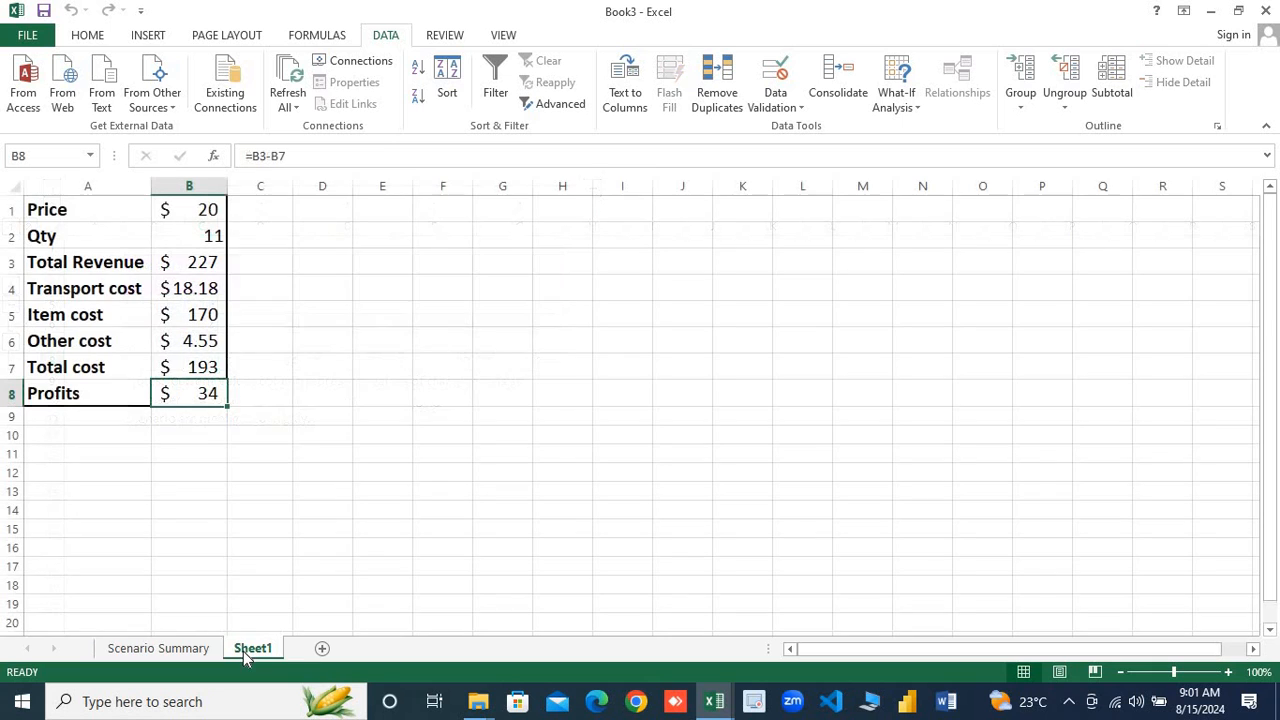
left_click(184, 236)
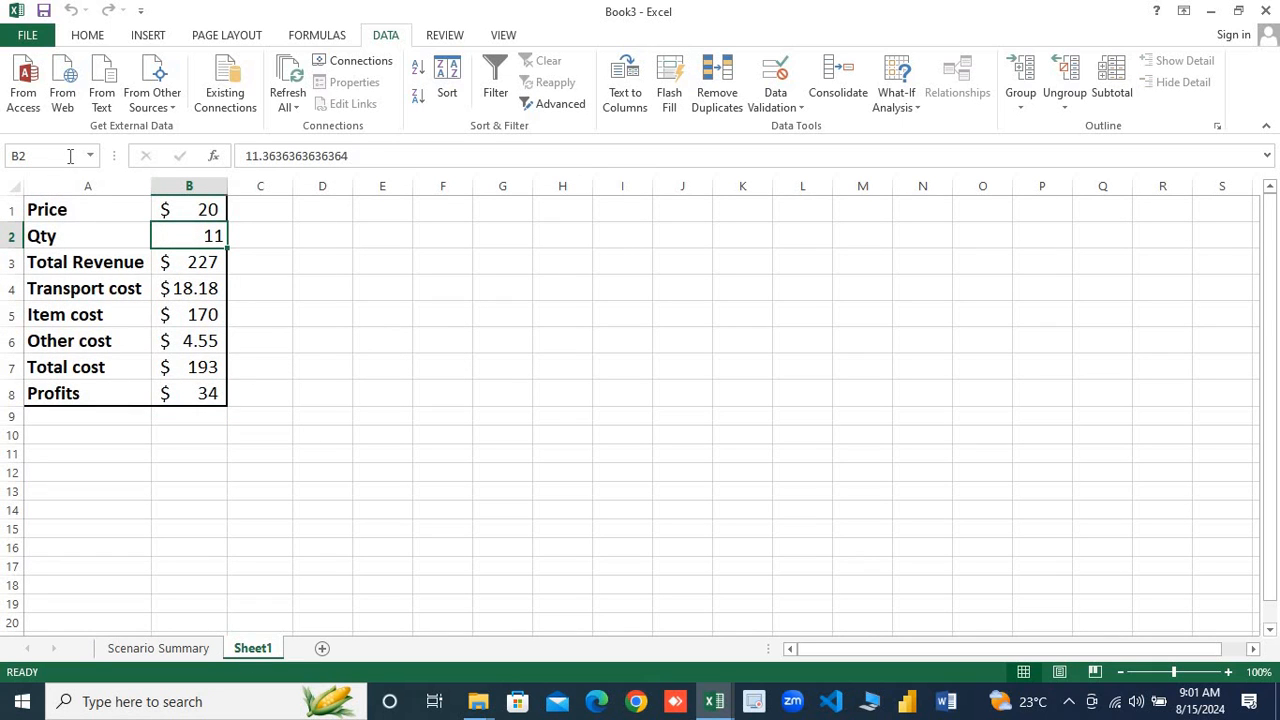
left_click(392, 240)
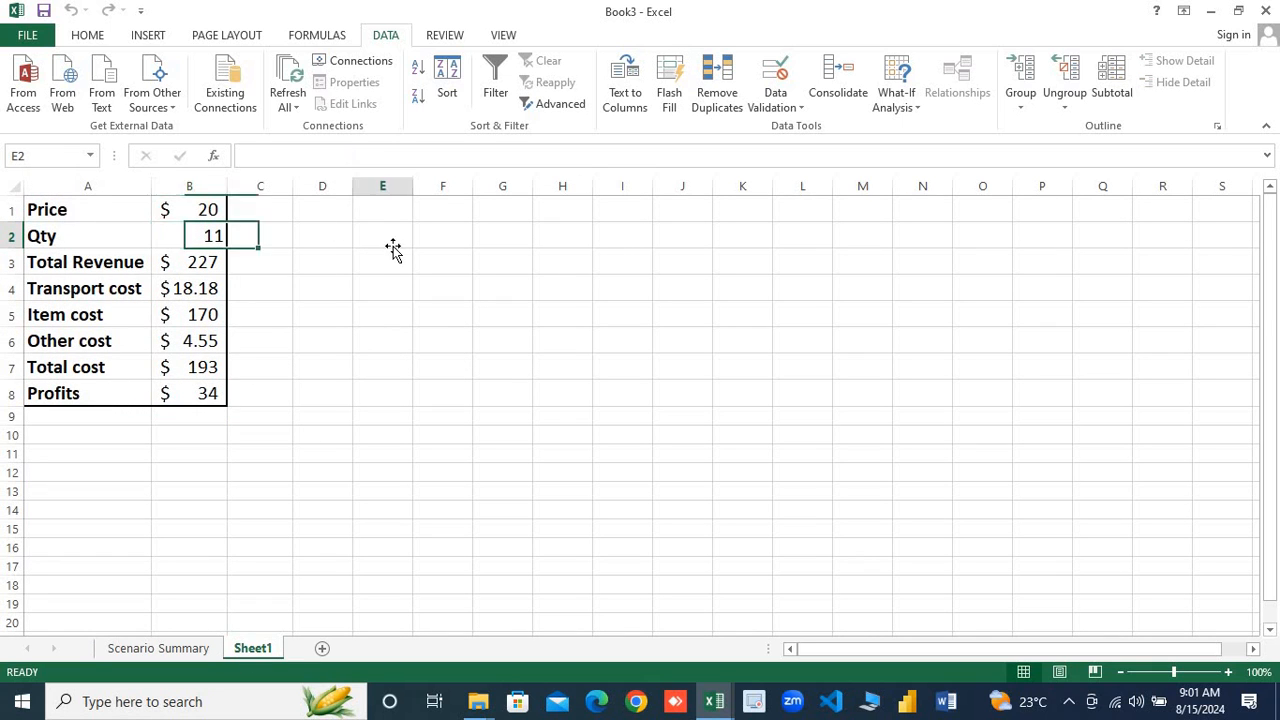
left_click(386, 211)
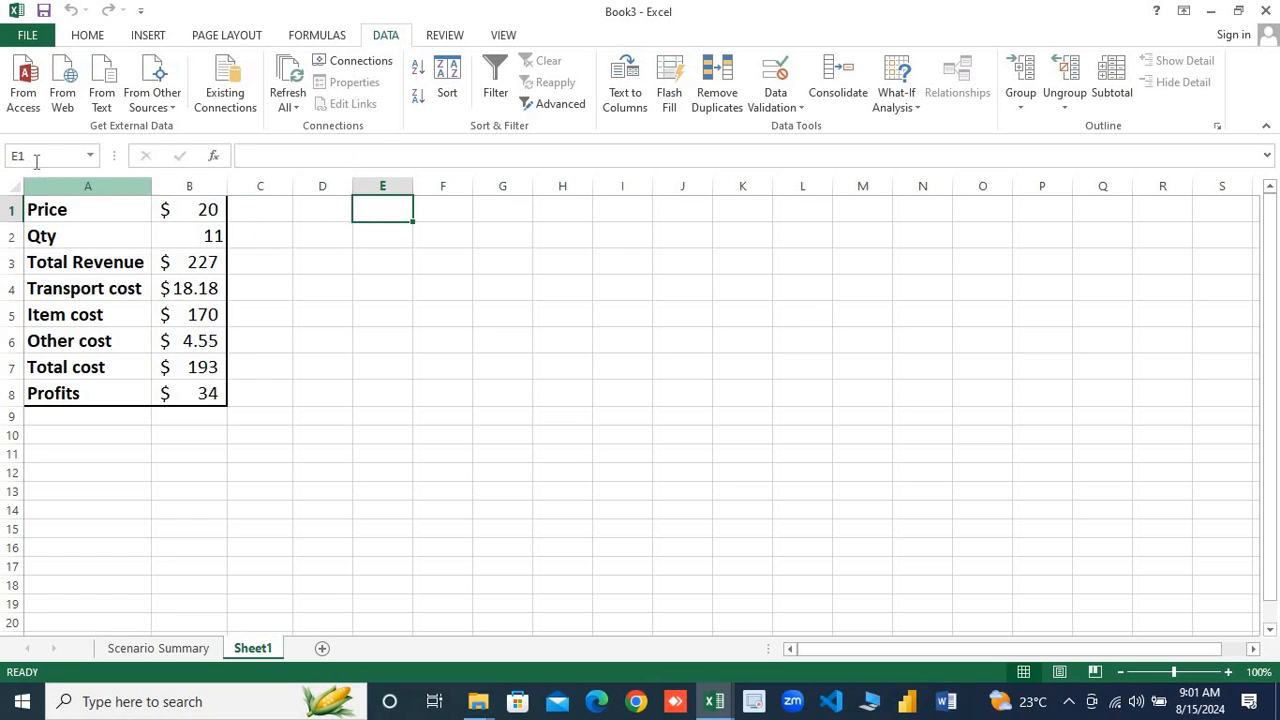
left_click(437, 237)
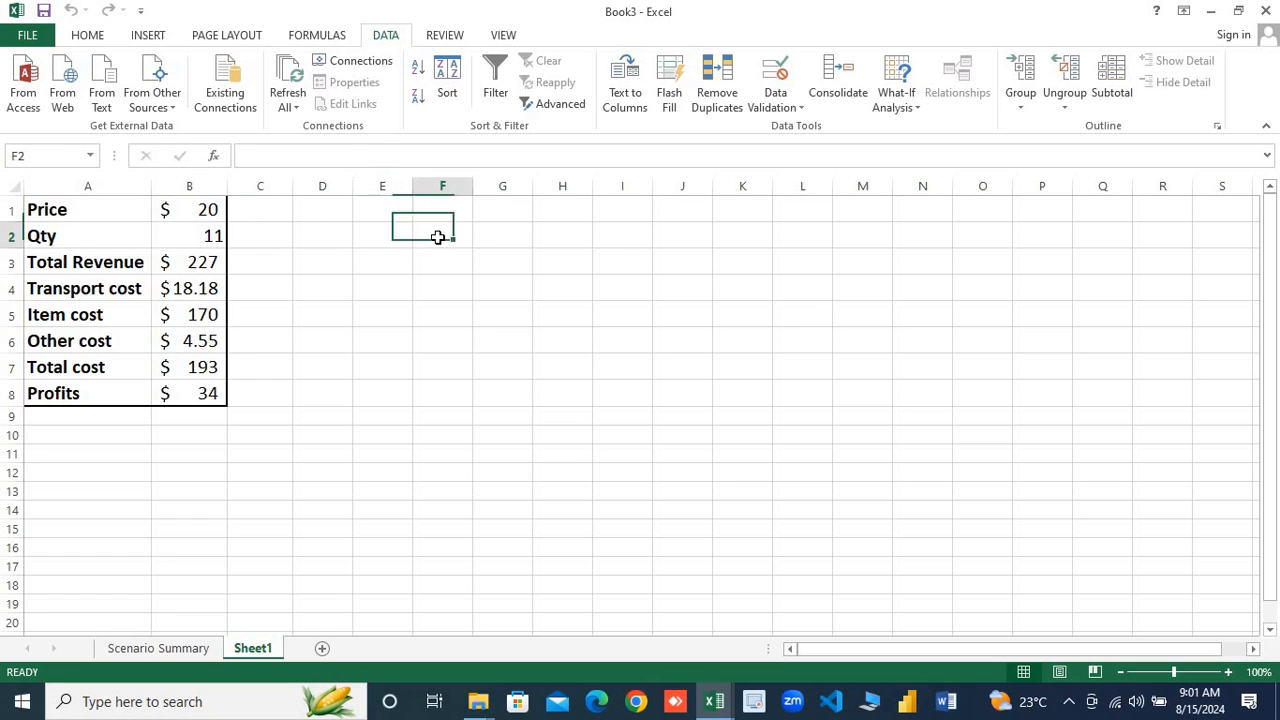
left_click(189, 237)
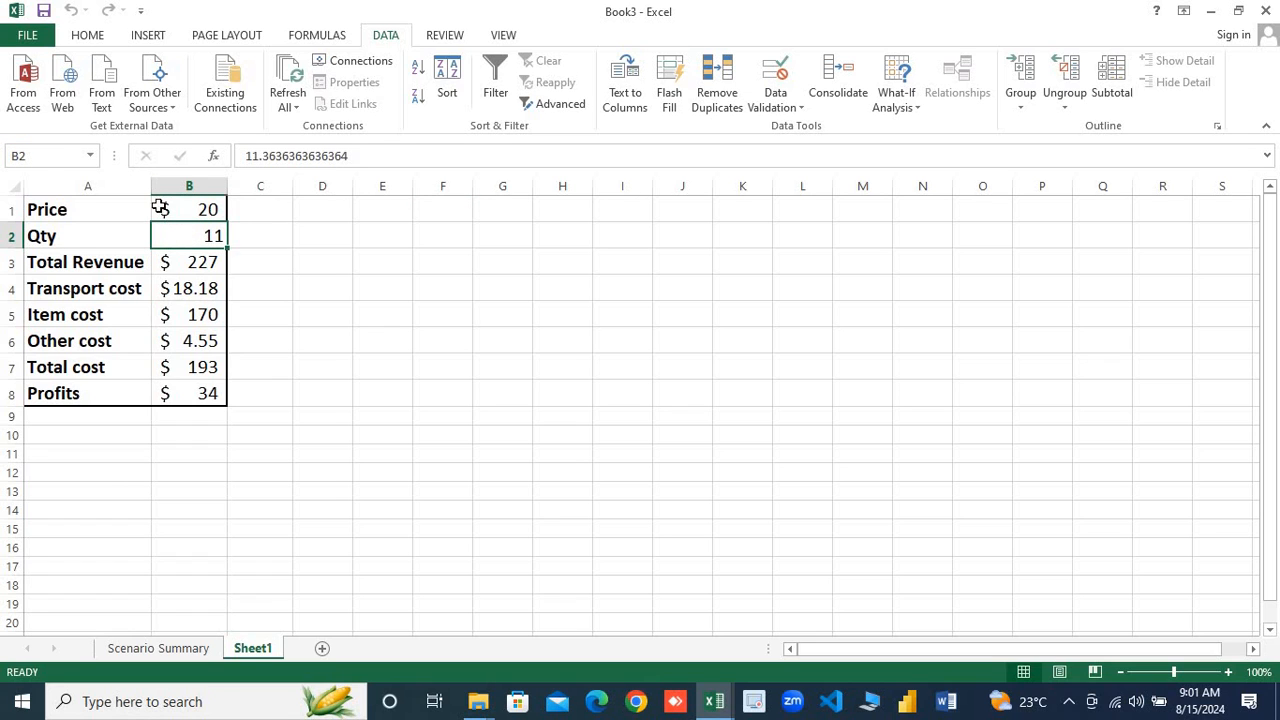
left_click(64, 160)
Define the name "Profit" for Profits cell B8 on Sheet1
left_click(187, 392)
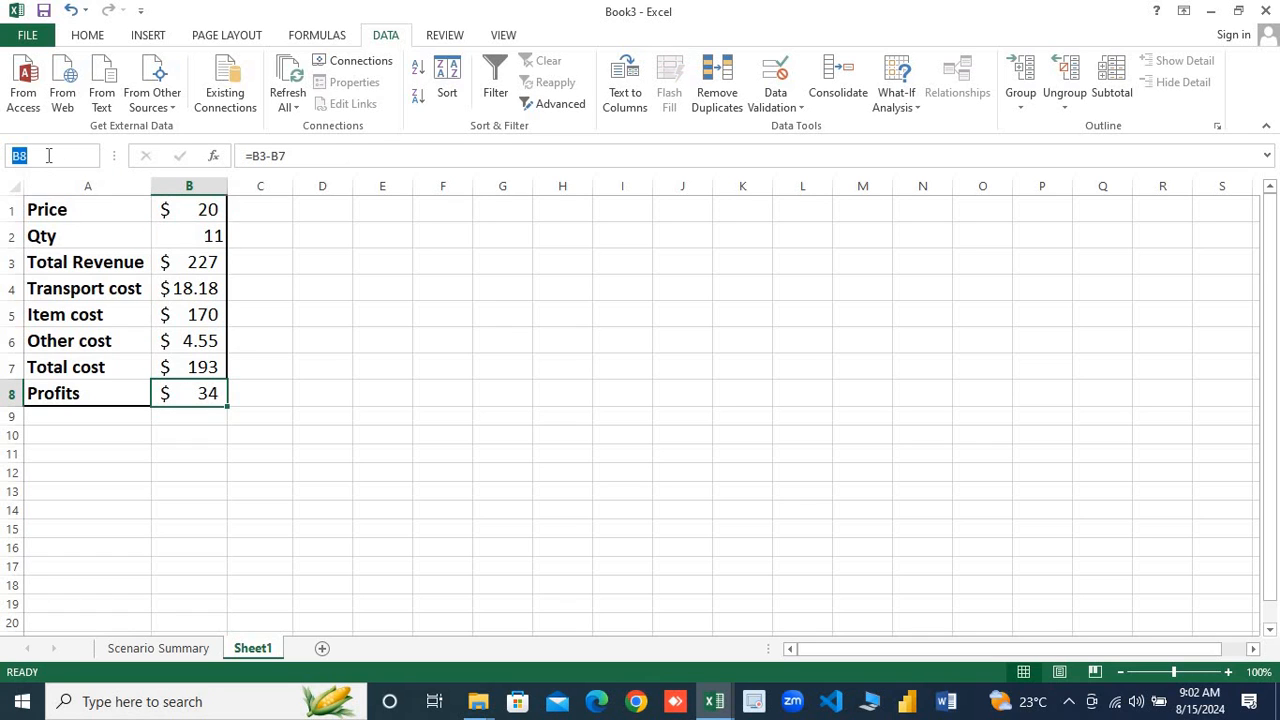
type("Profit")
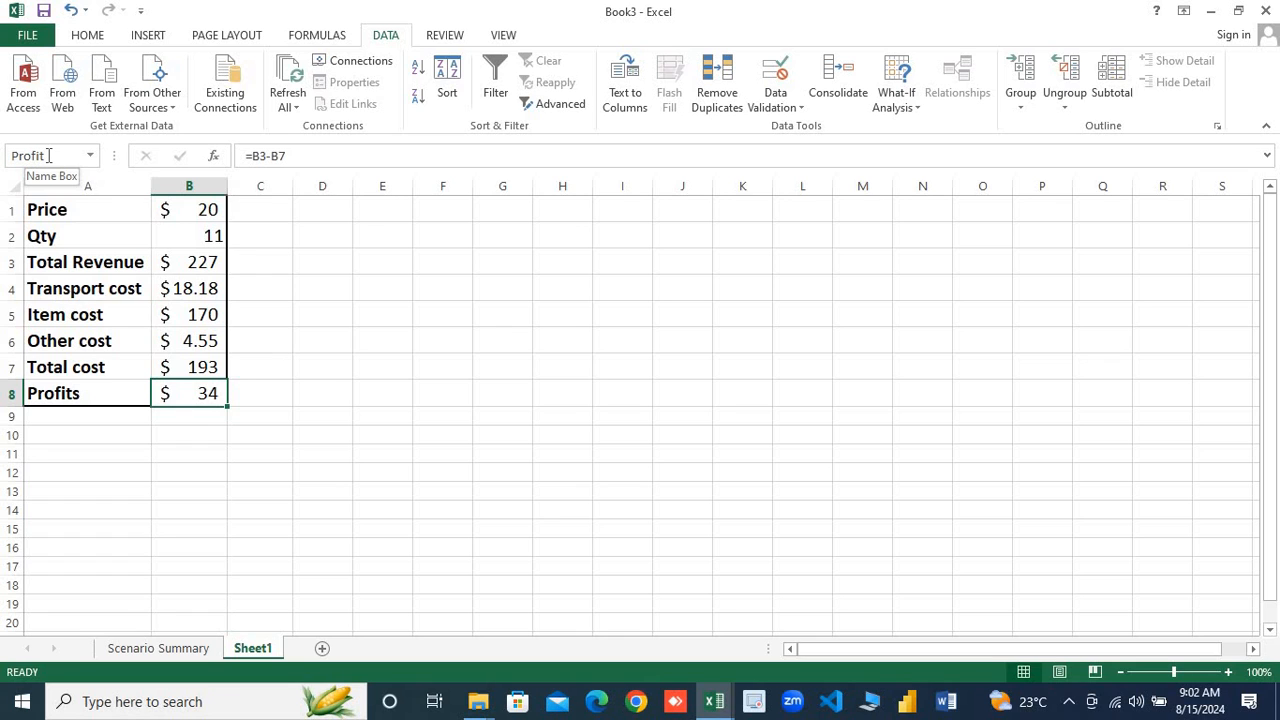
key("Return")
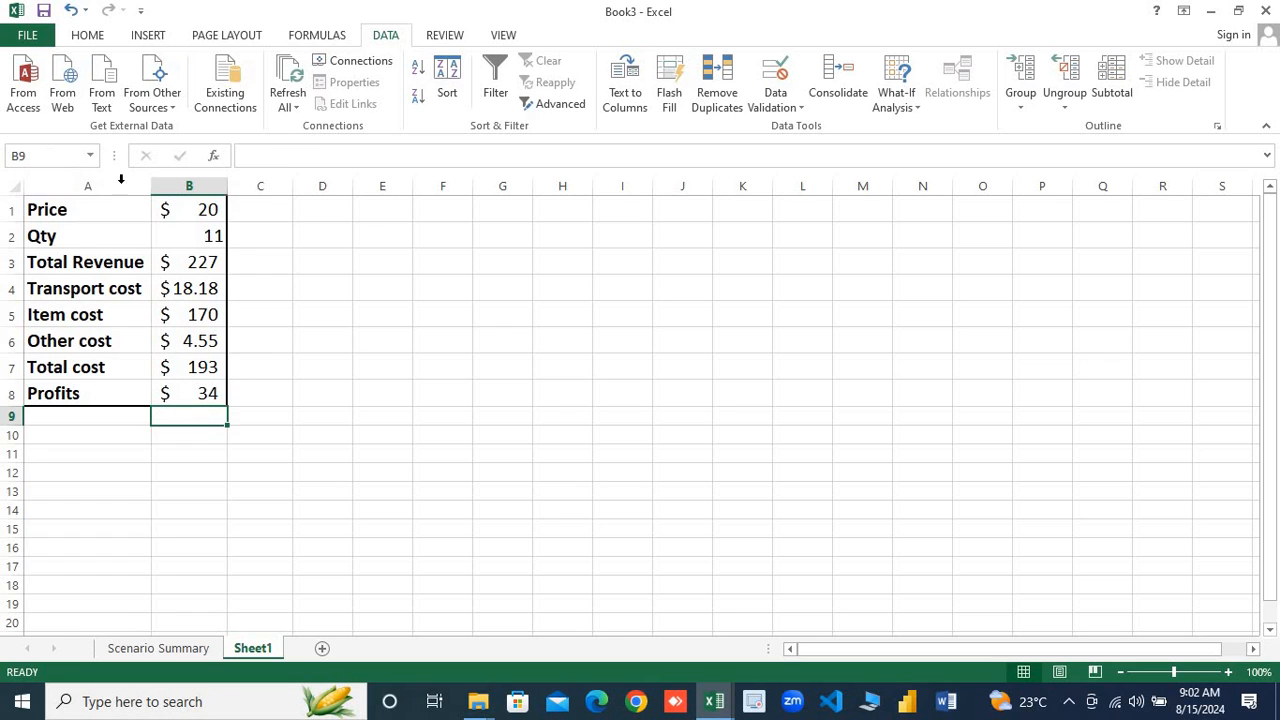
Check the names of cells B2 and B8 and review the list of defined names
left_click(205, 234)
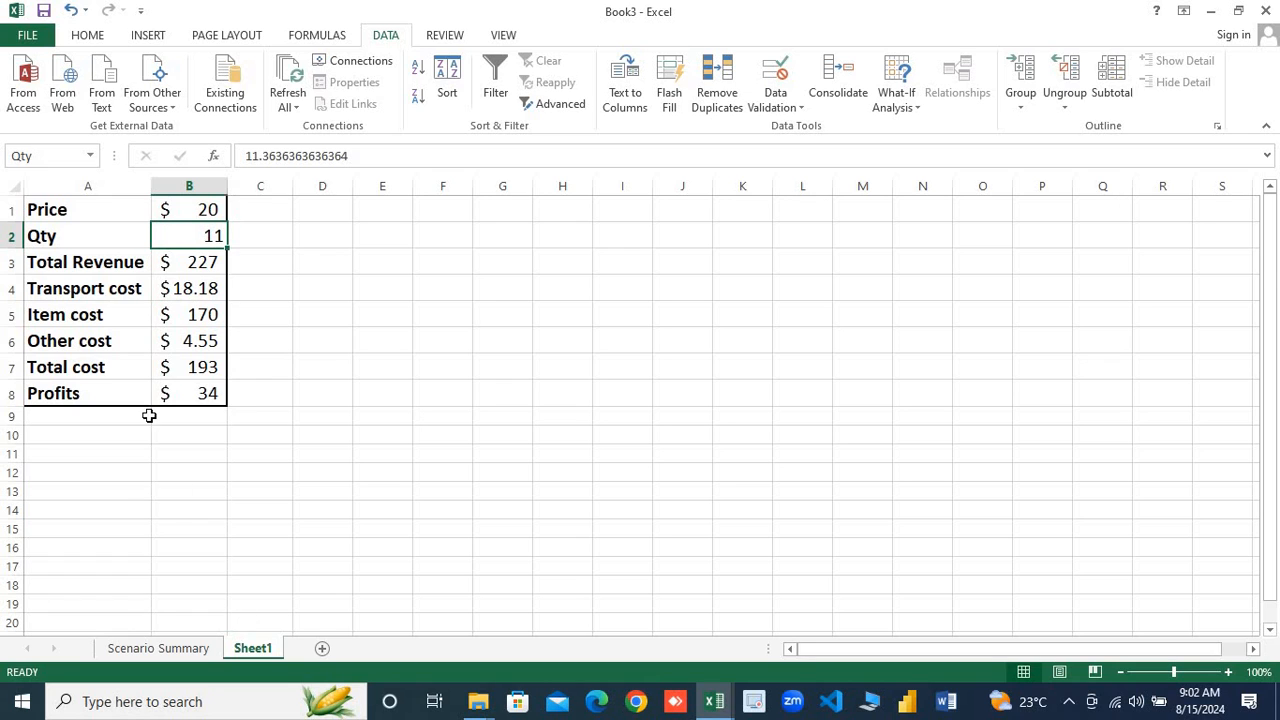
left_click(198, 394)
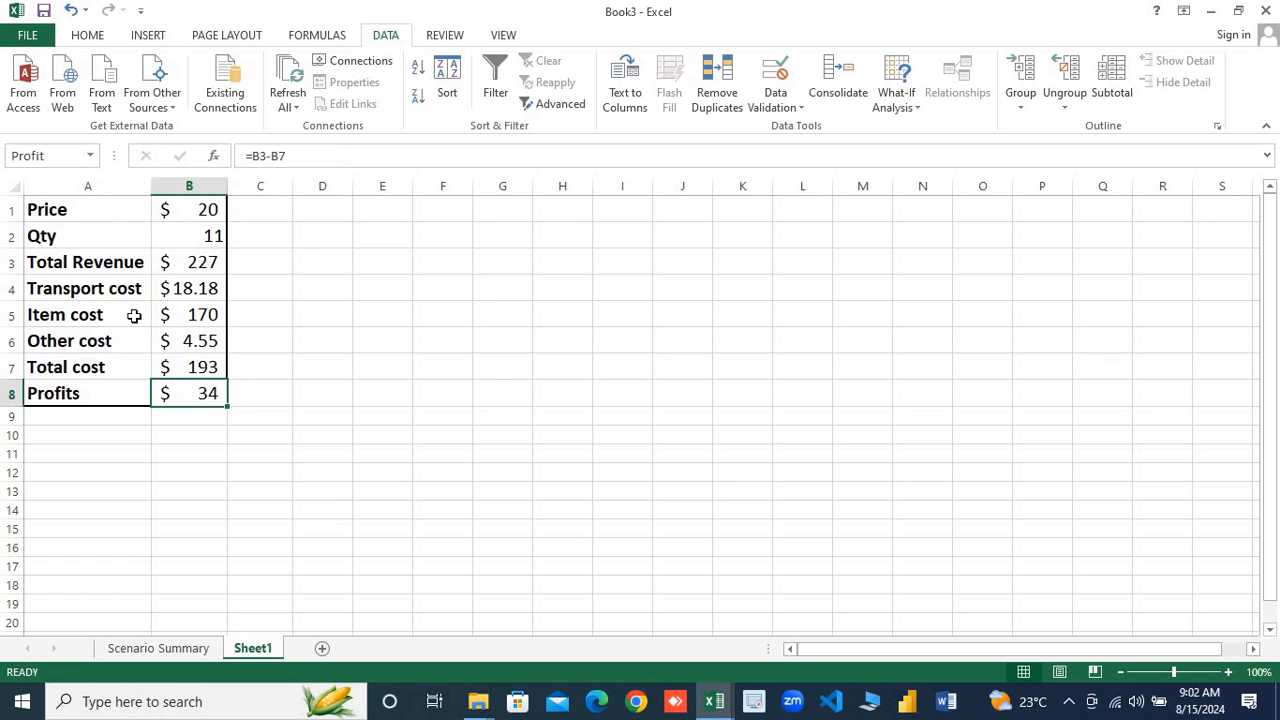
left_click(91, 157)
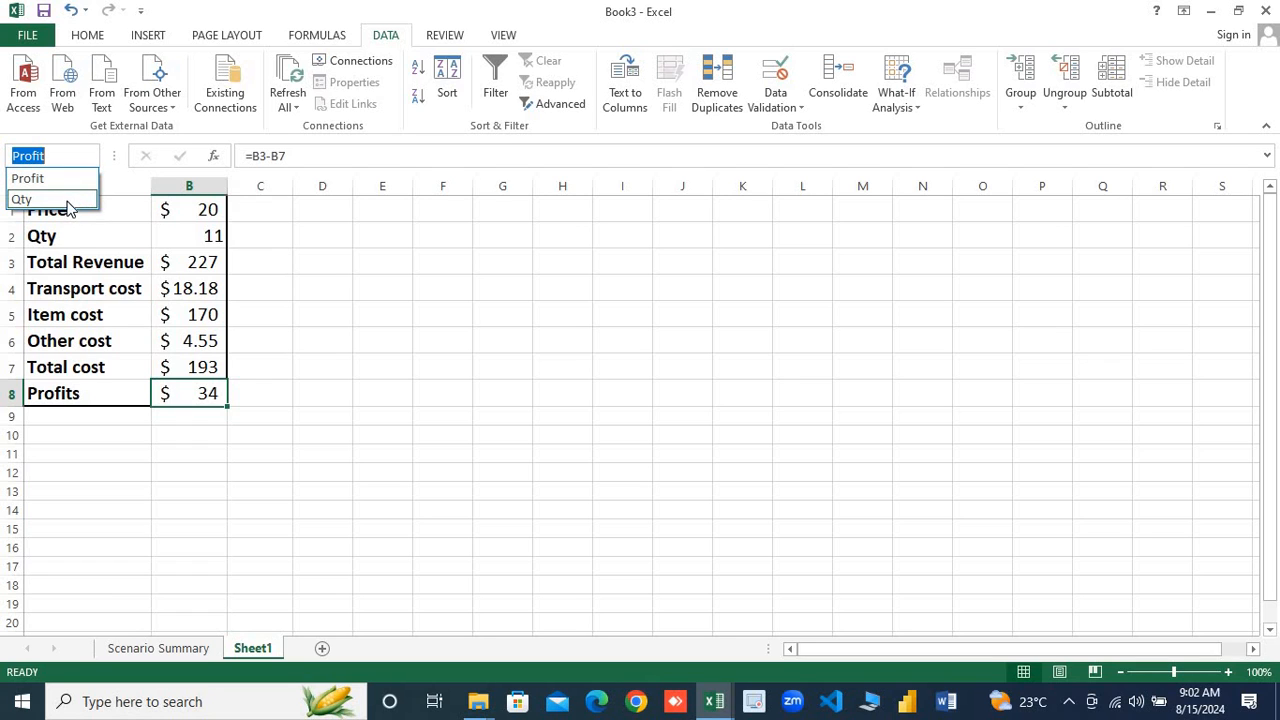
left_click(384, 330)
Try to update the existing Scenario Summary sheet with Refresh All
left_click(155, 648)
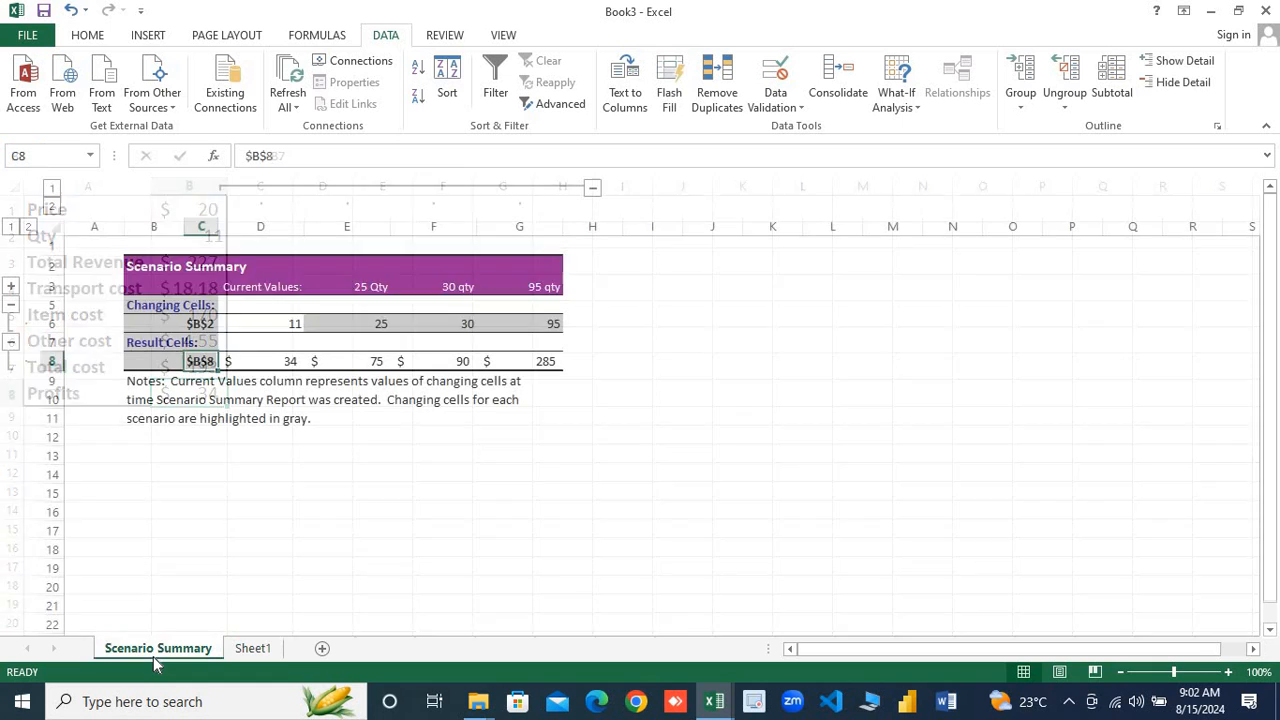
left_click(290, 106)
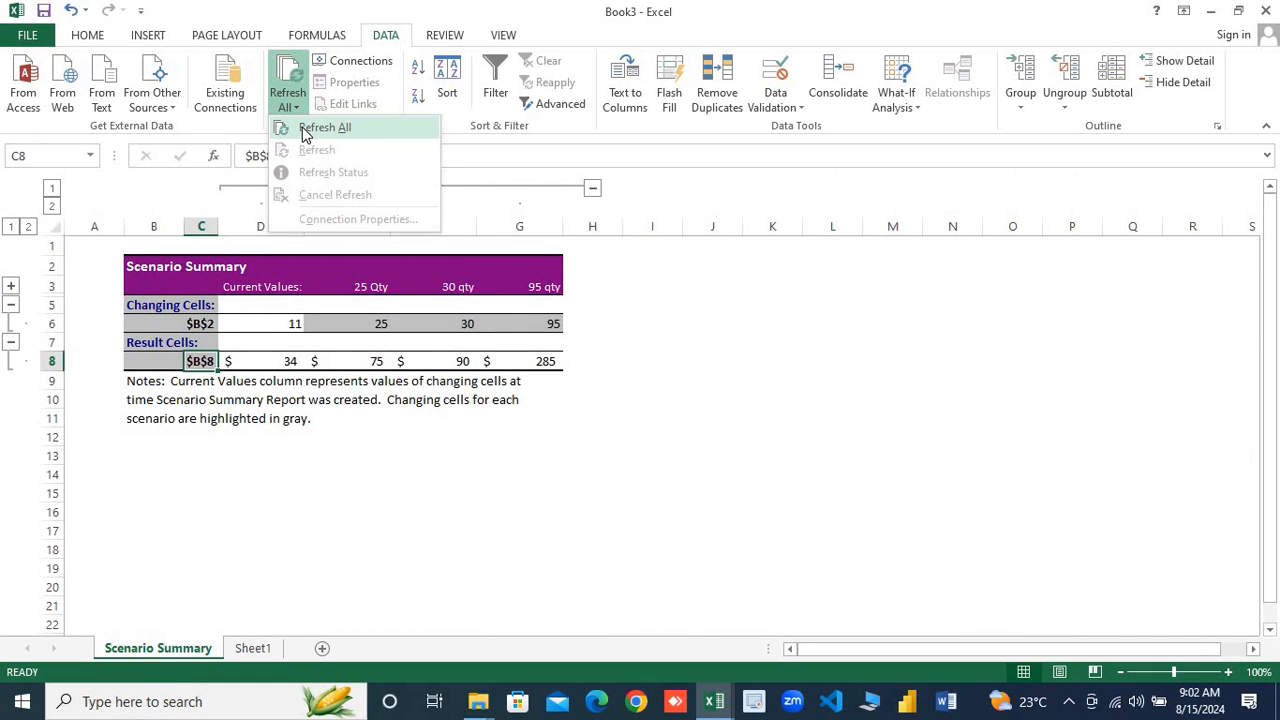
left_click(305, 130)
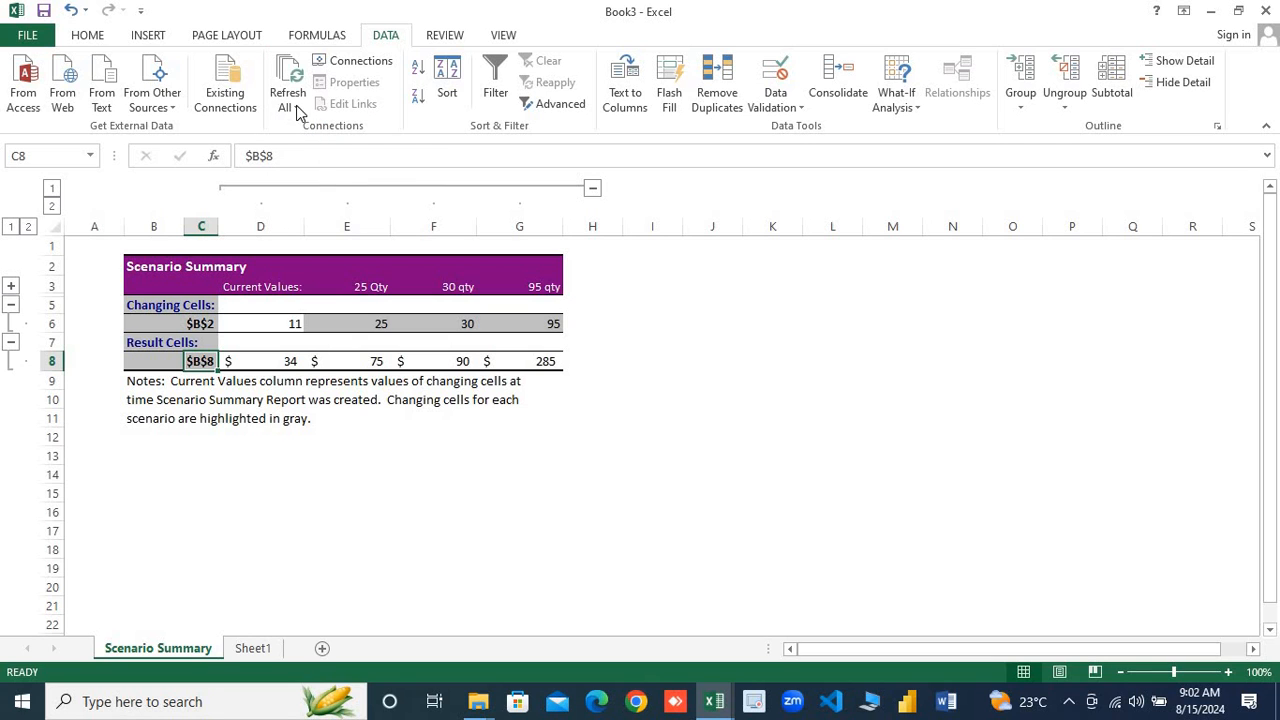
left_click(290, 104)
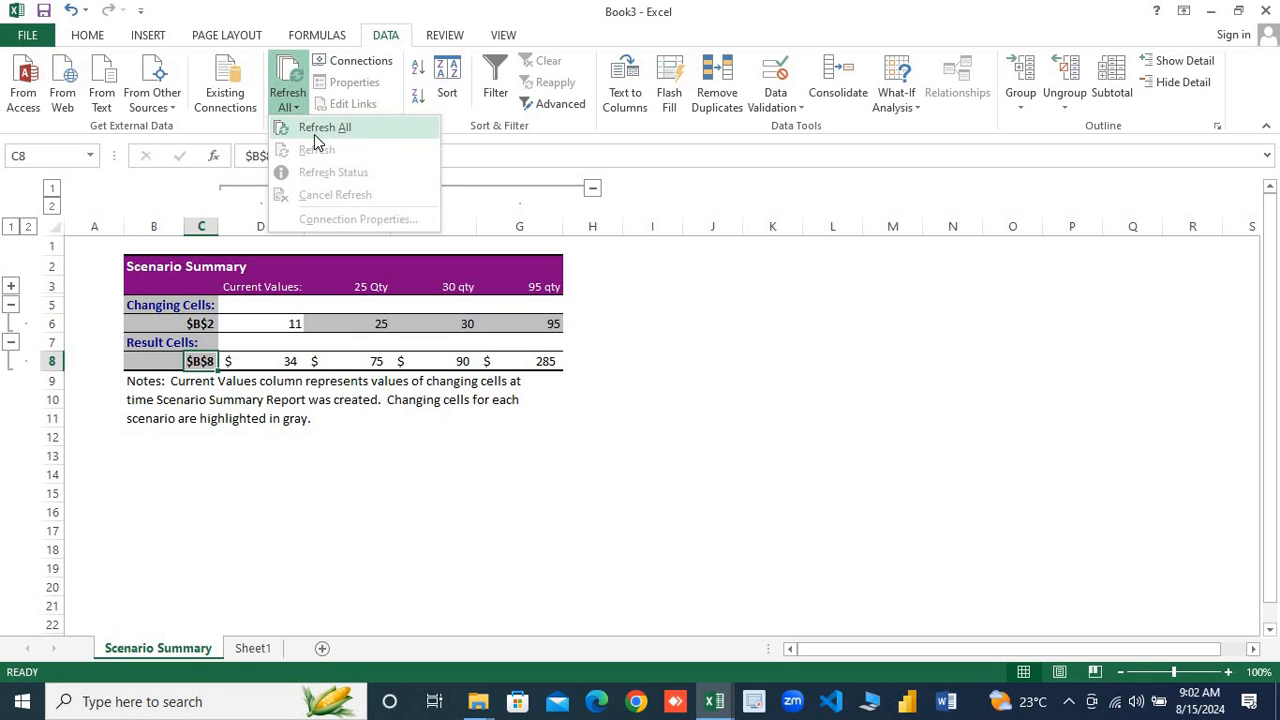
left_click(314, 131)
Generate a second Scenario summary report from the Sheet1 quantity scenarios, with Profits cell B8 as the result cell
left_click(252, 648)
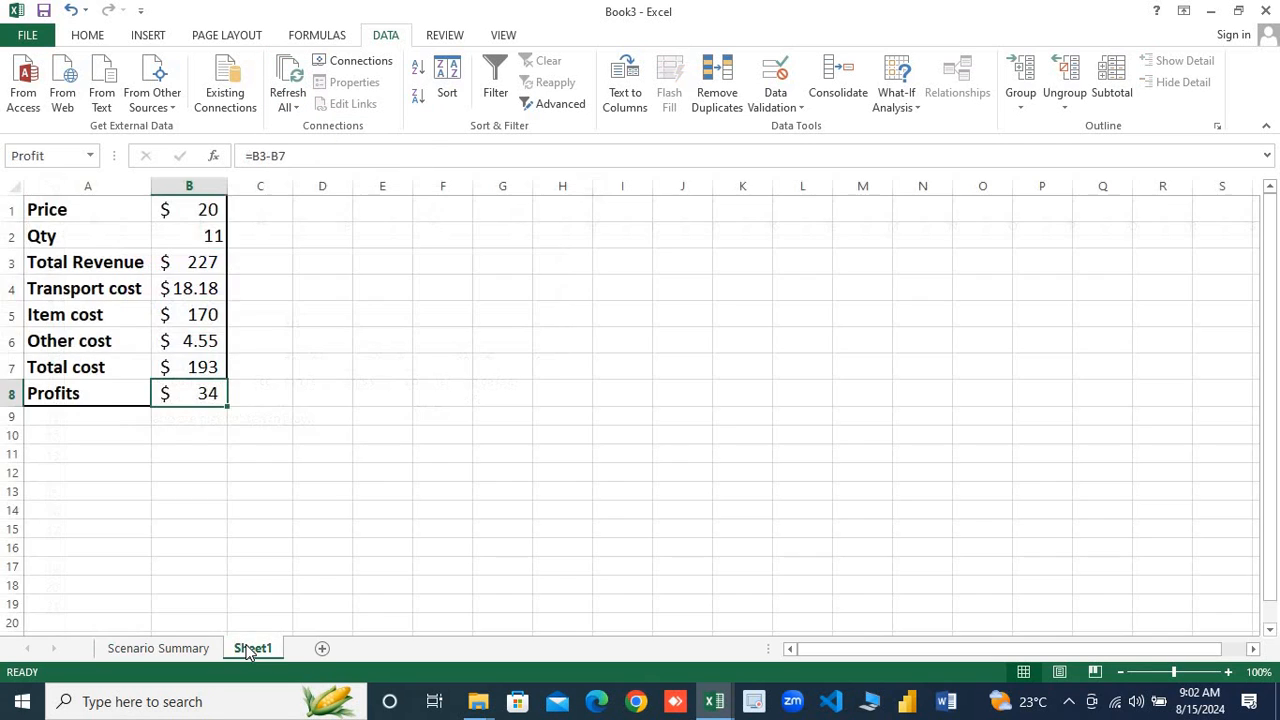
left_click(146, 297)
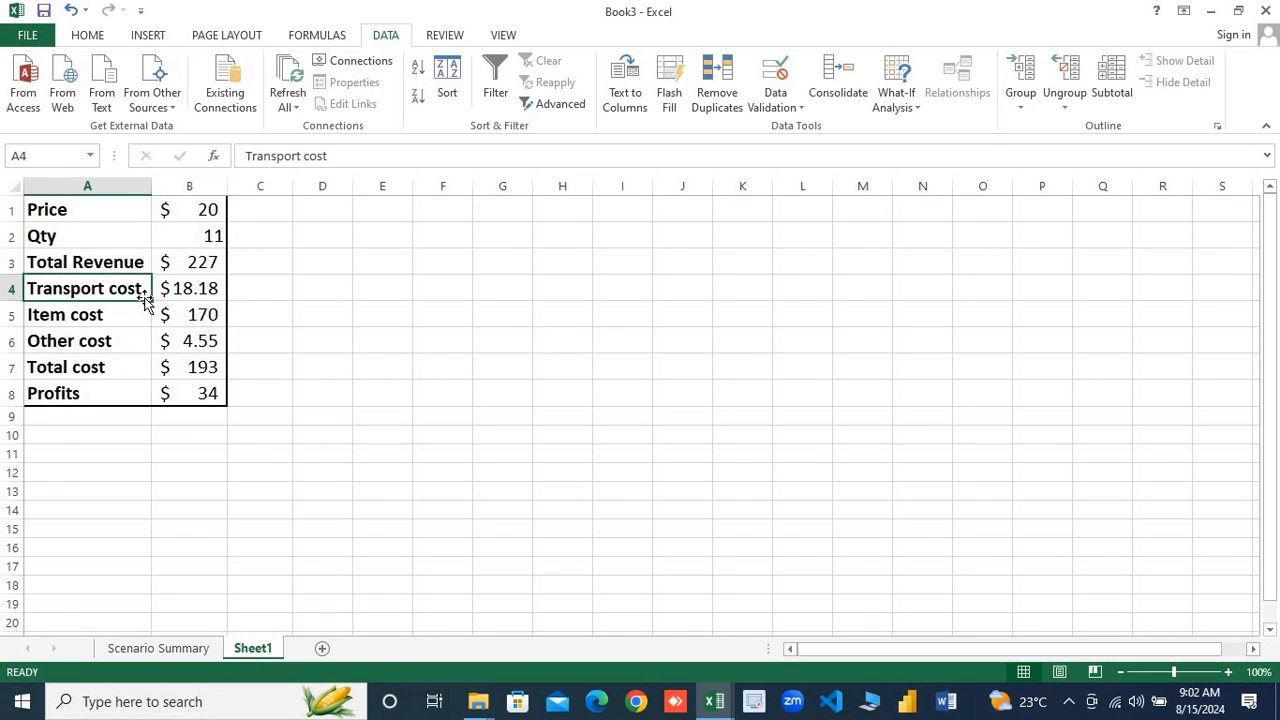
left_click(914, 118)
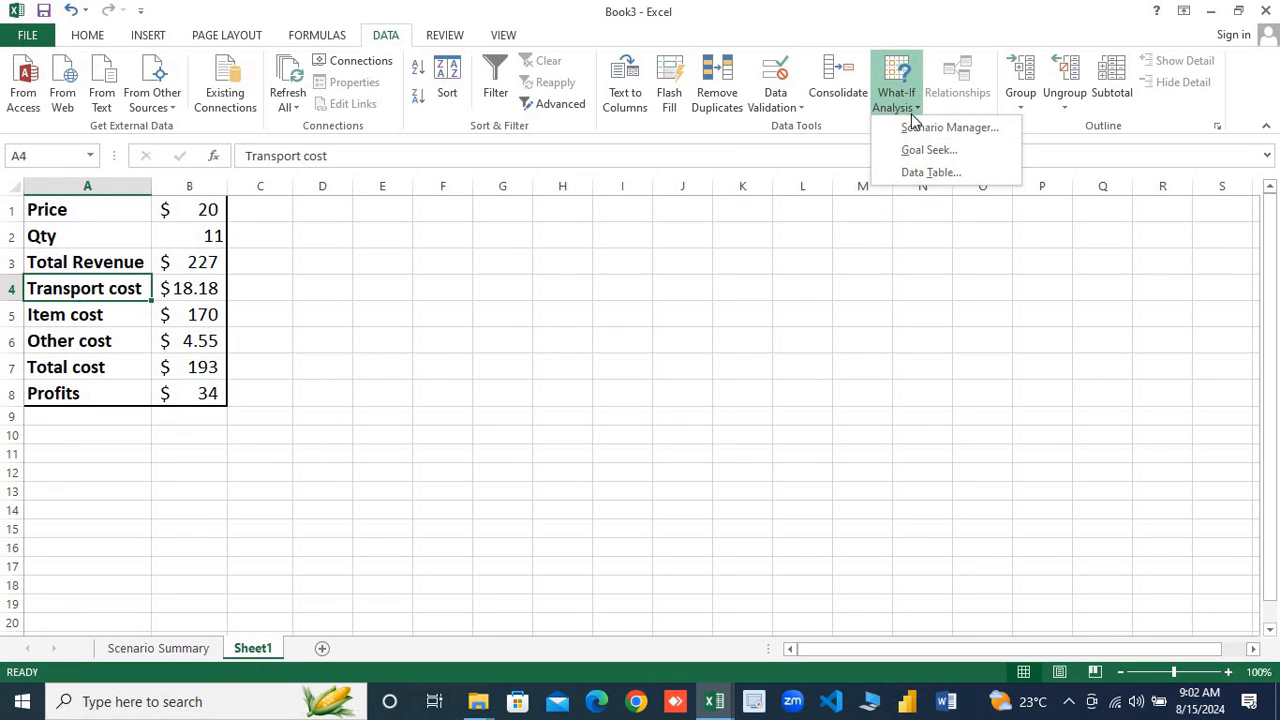
left_click(913, 132)
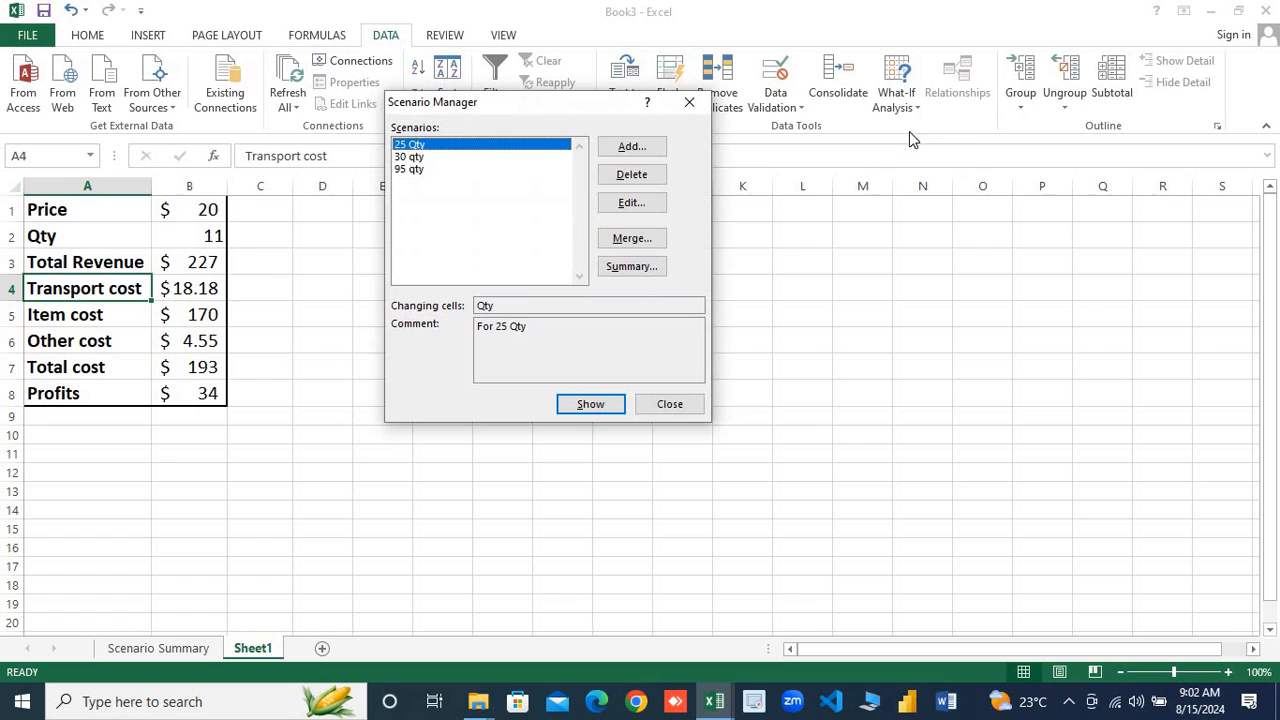
left_click(453, 159)
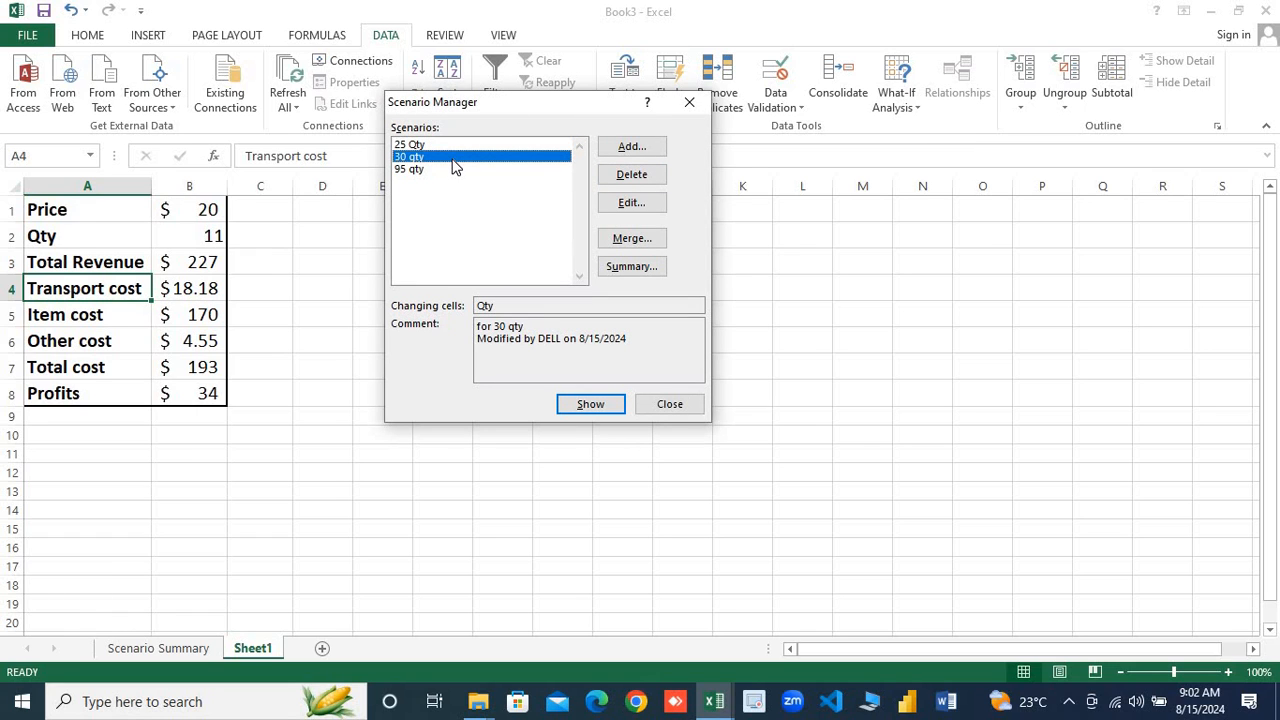
left_click(633, 268)
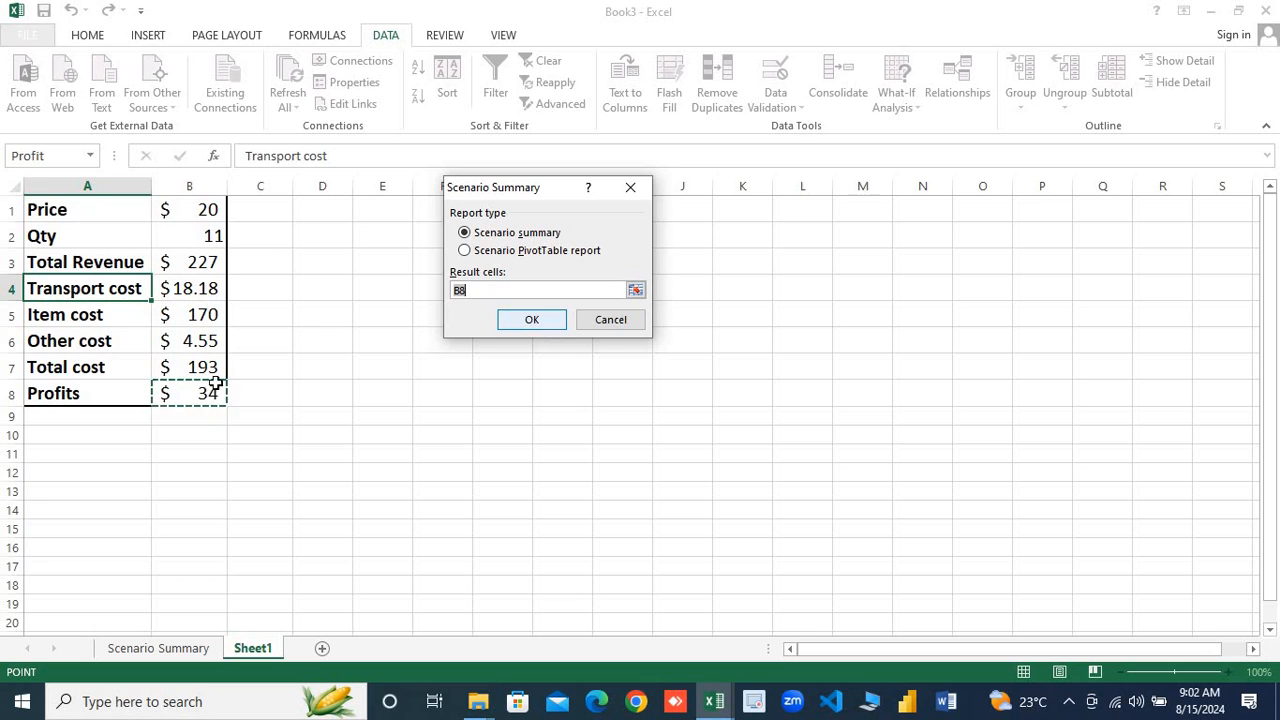
left_click(547, 323)
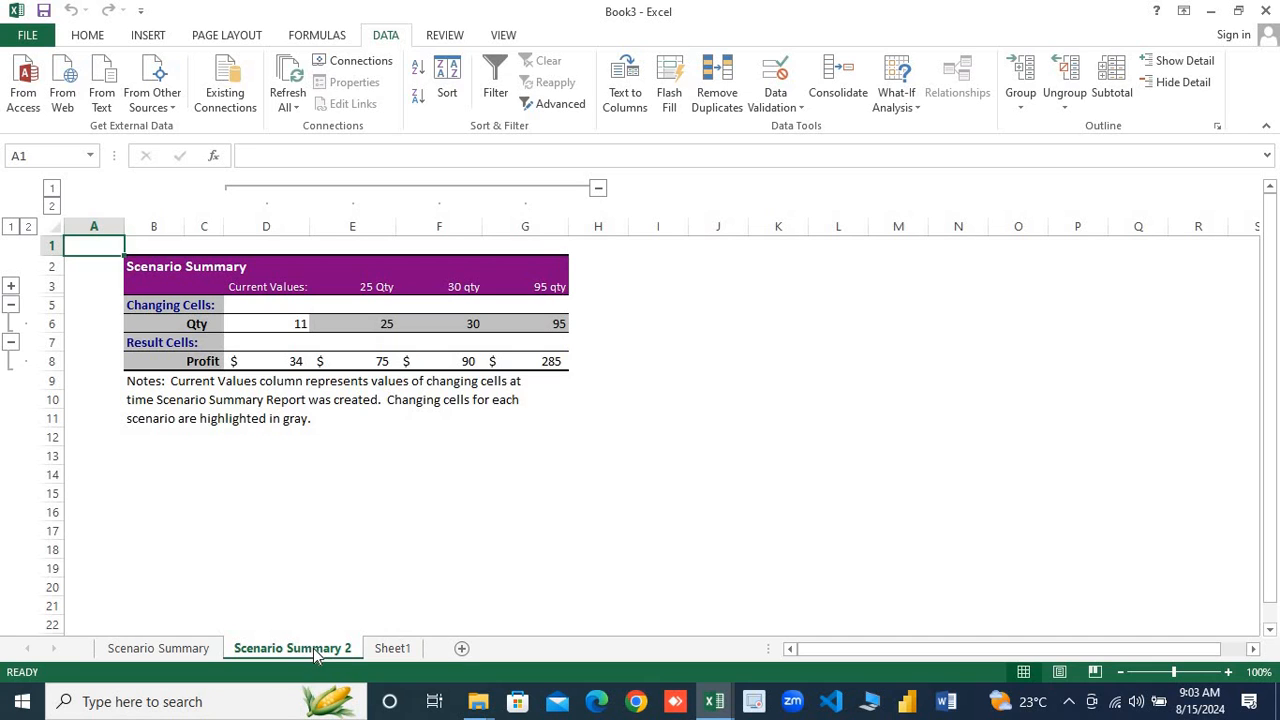
Compare the changing-cell and result-cell labels in C6 and C8 between the Scenario Summary and Scenario Summary 2 sheets
left_click(510, 398)
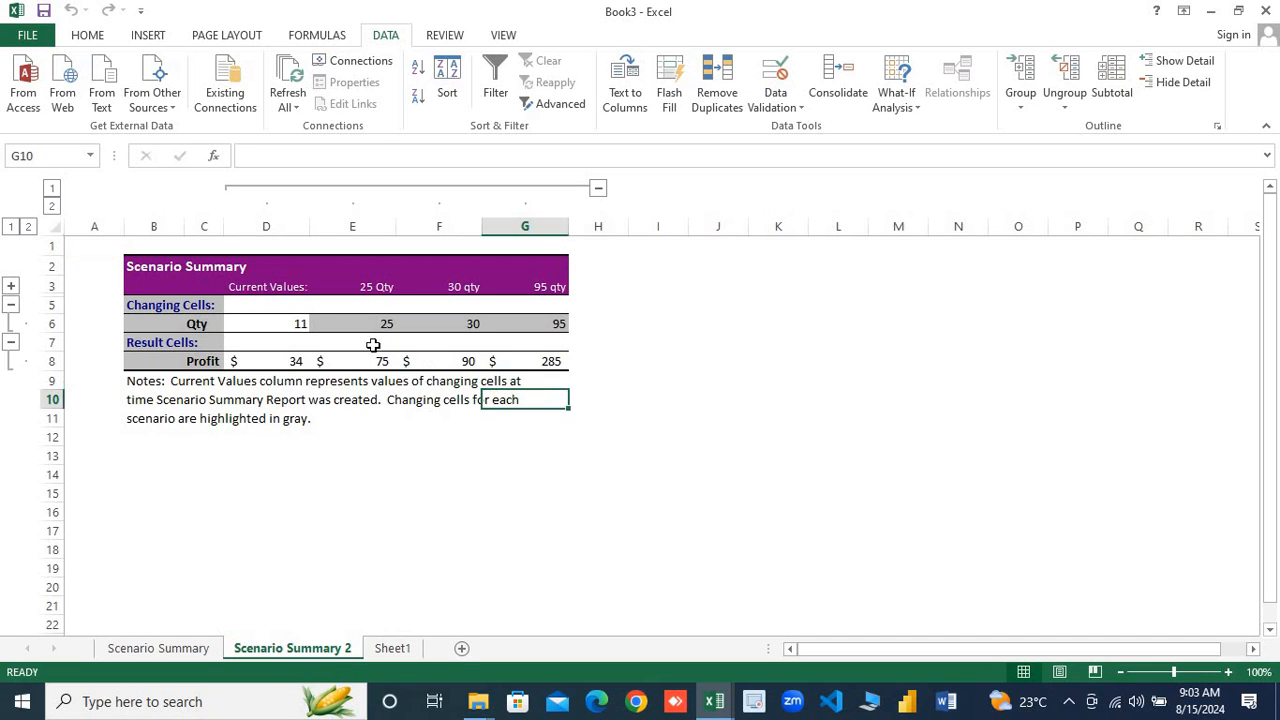
left_click(197, 324)
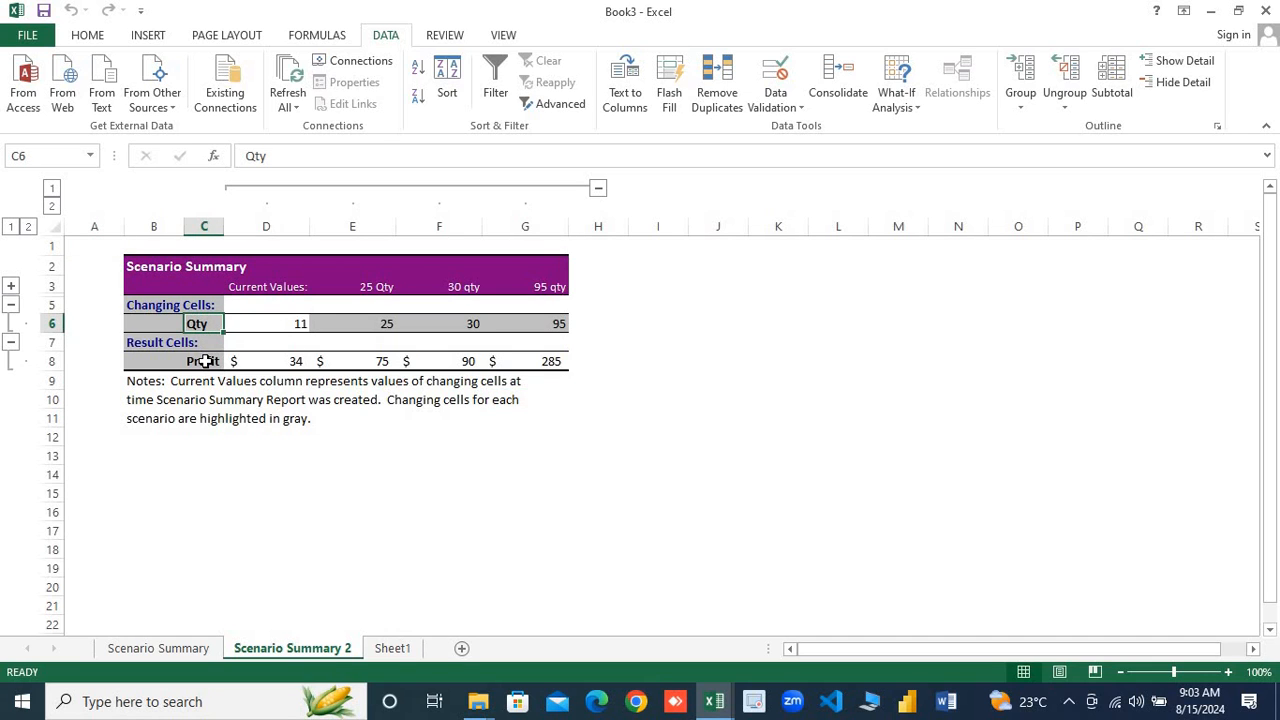
left_click(205, 361)
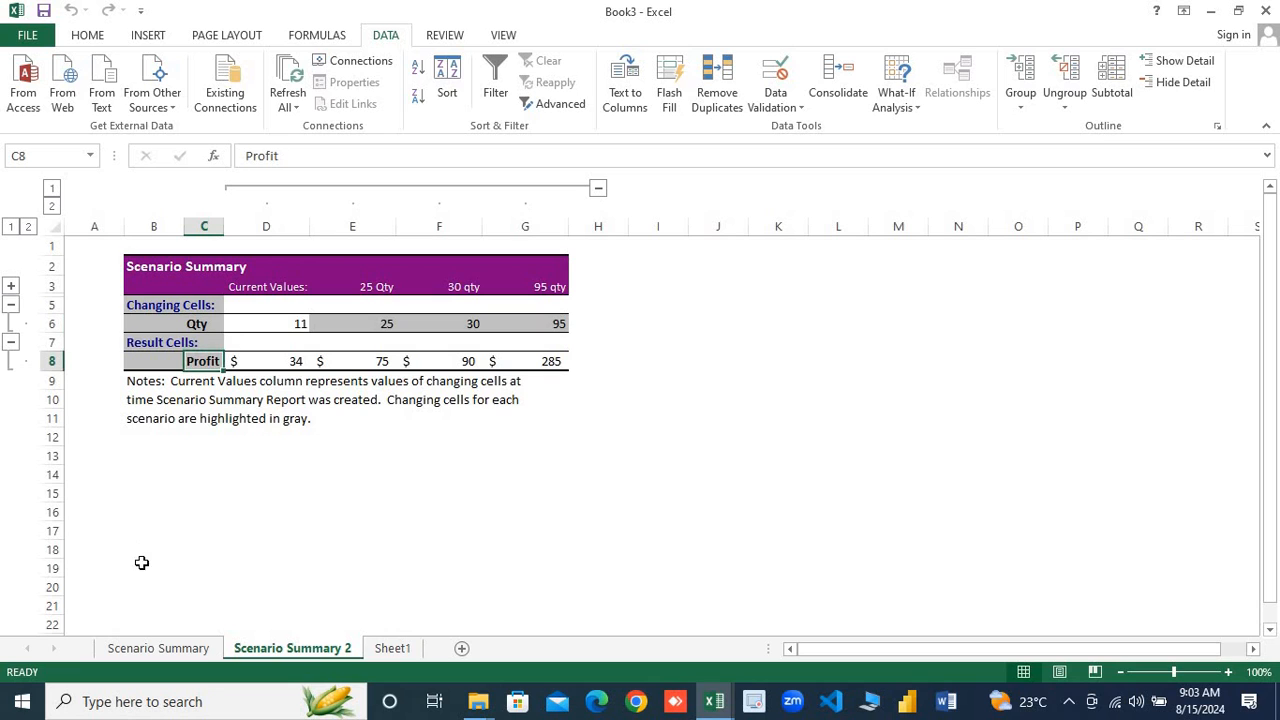
left_click(150, 648)
left_click(202, 325)
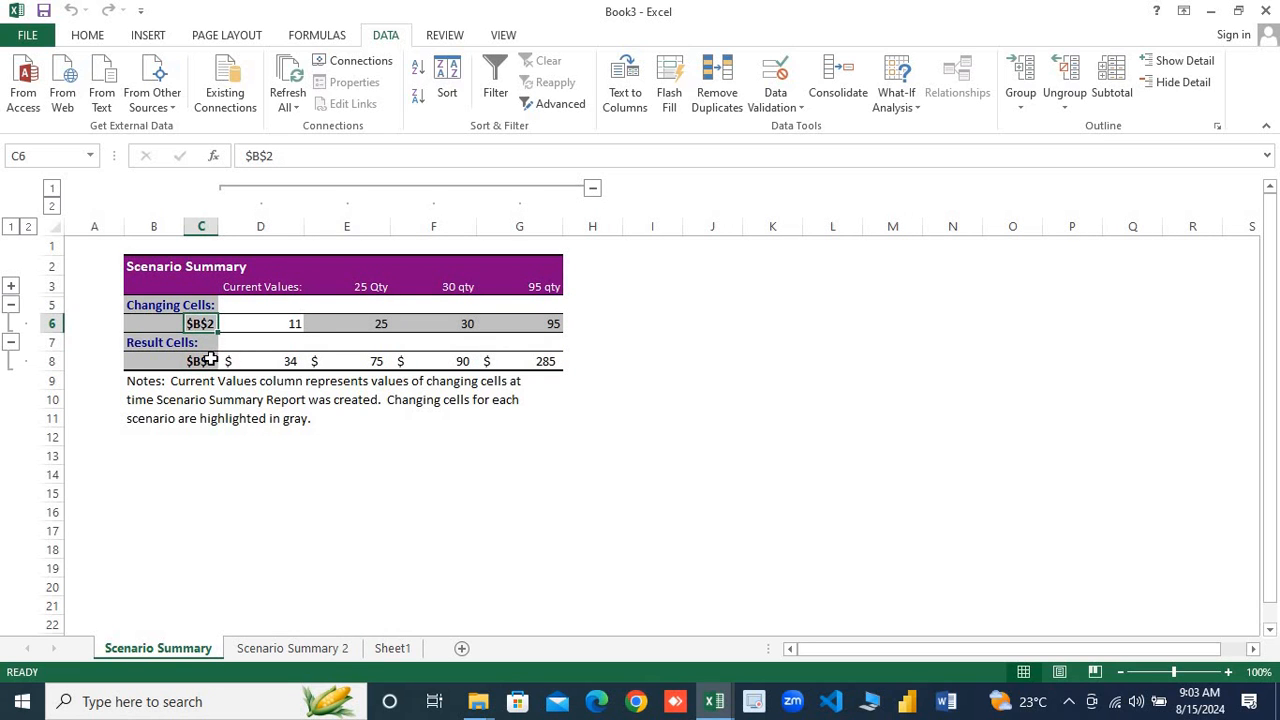
left_click(208, 361)
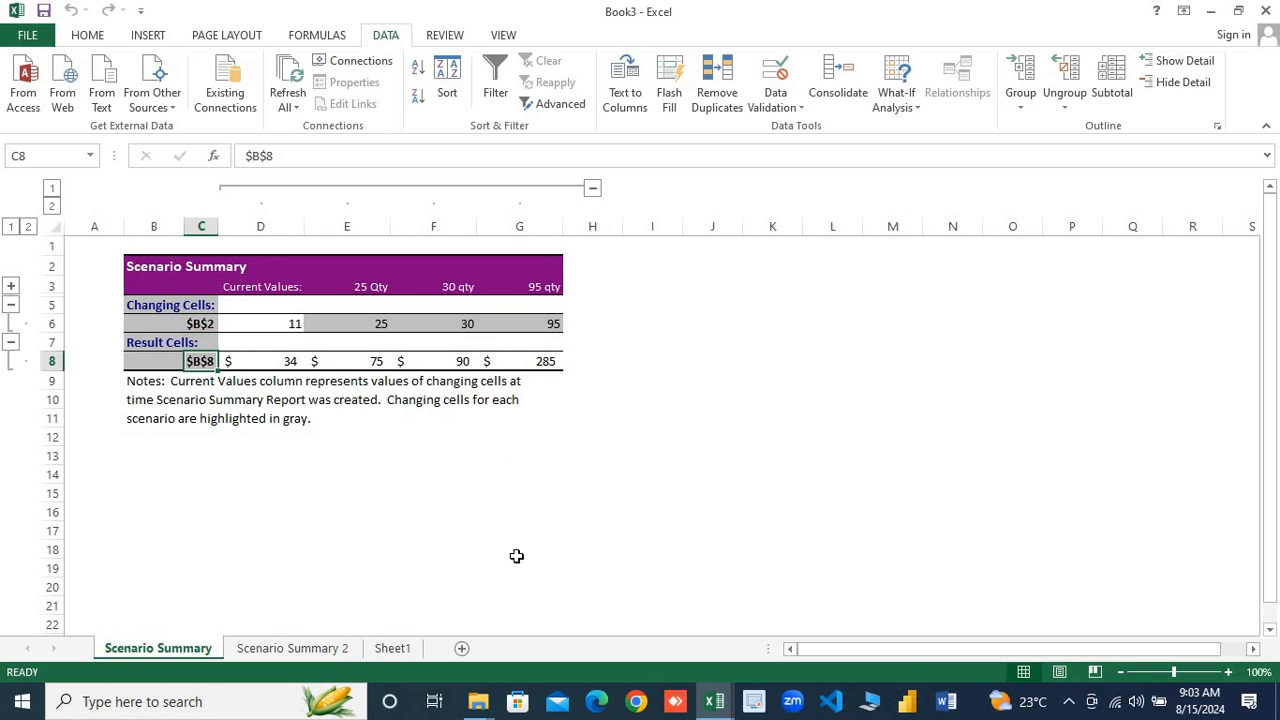
left_click(289, 649)
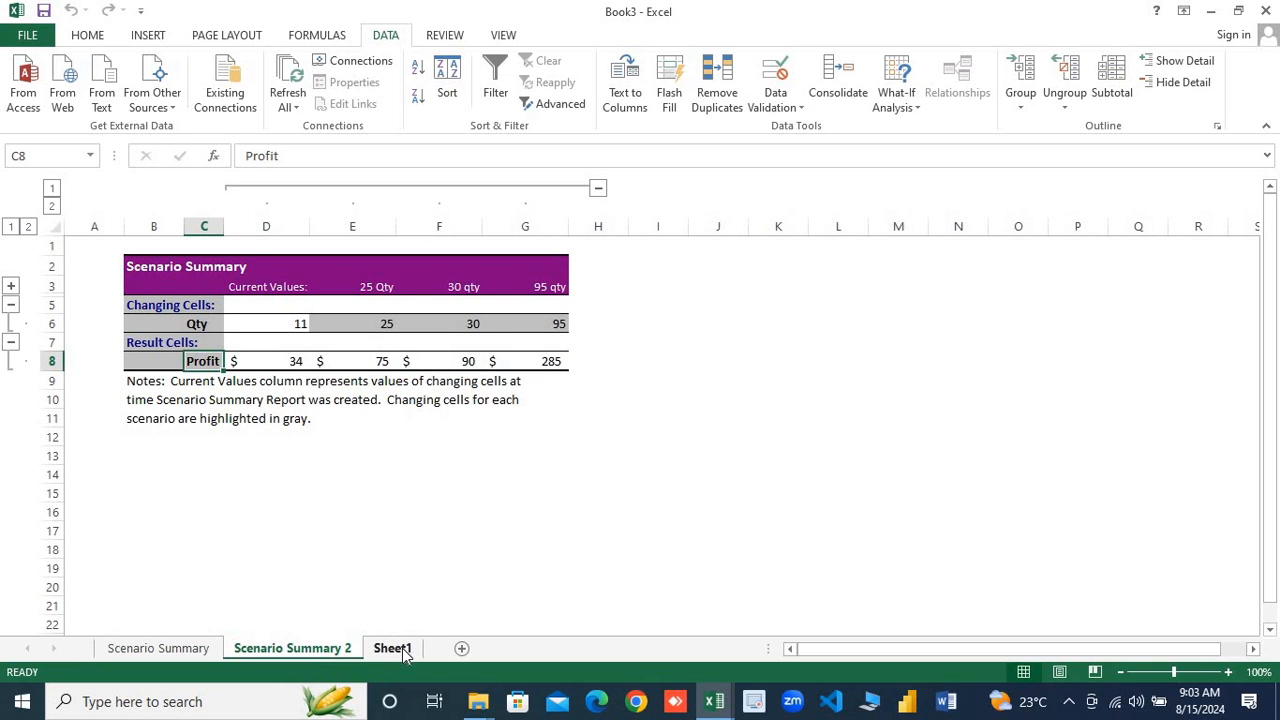
left_click(160, 649)
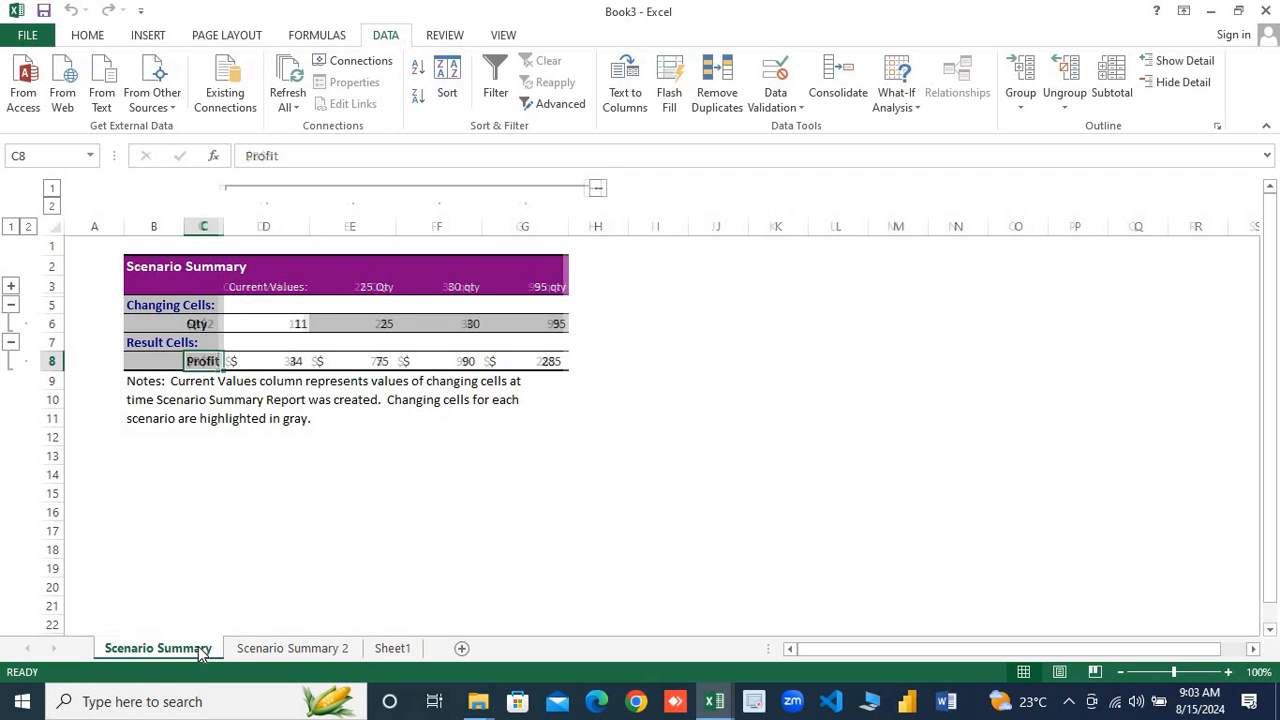
left_click(292, 649)
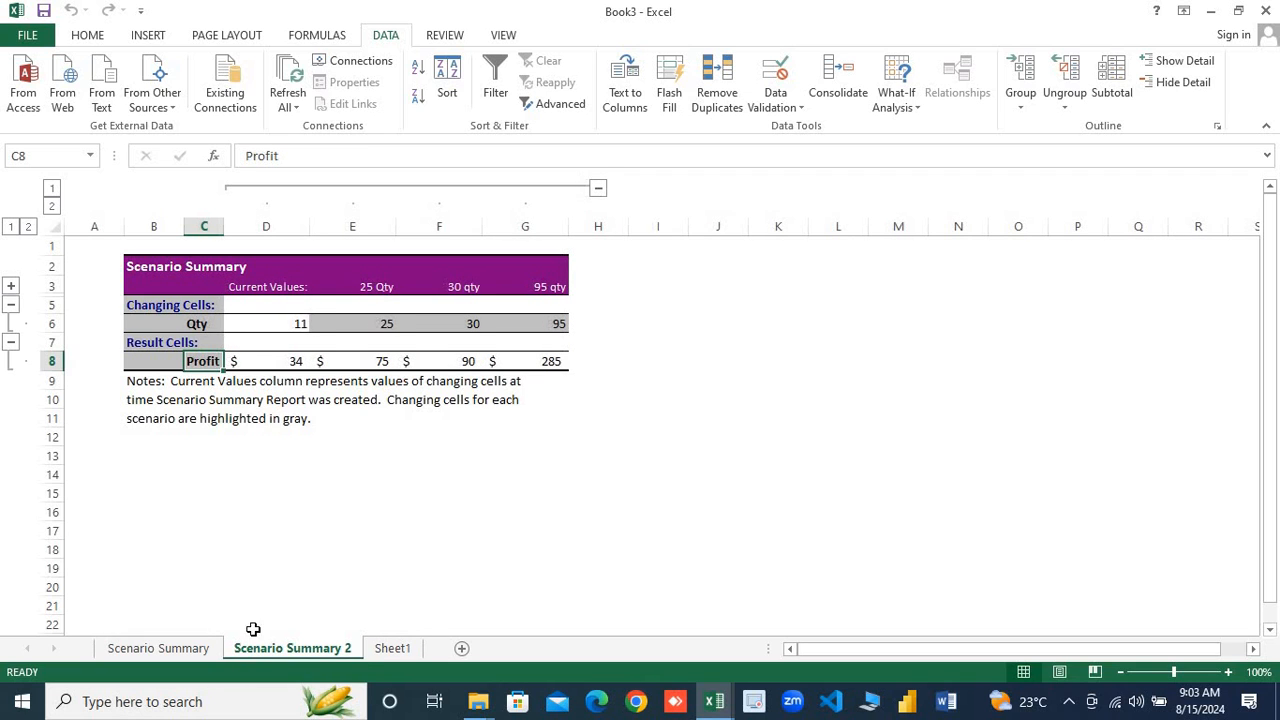
left_click(188, 326)
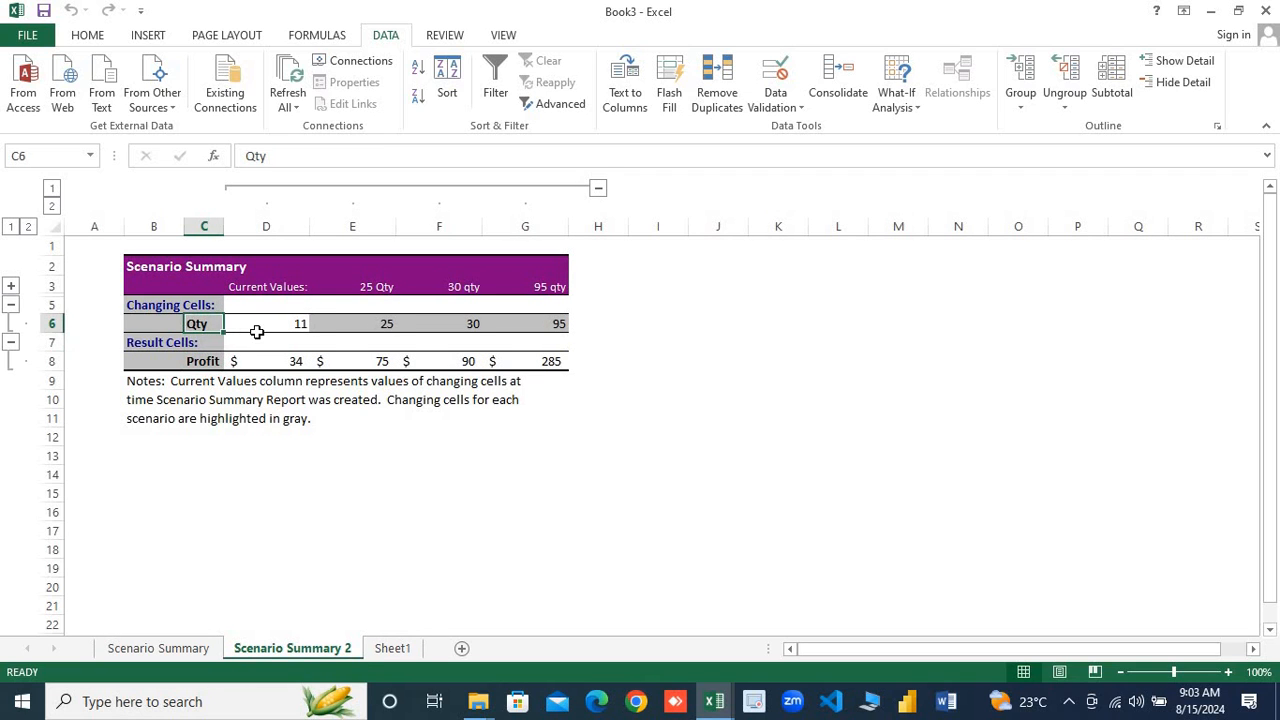
left_click(199, 361)
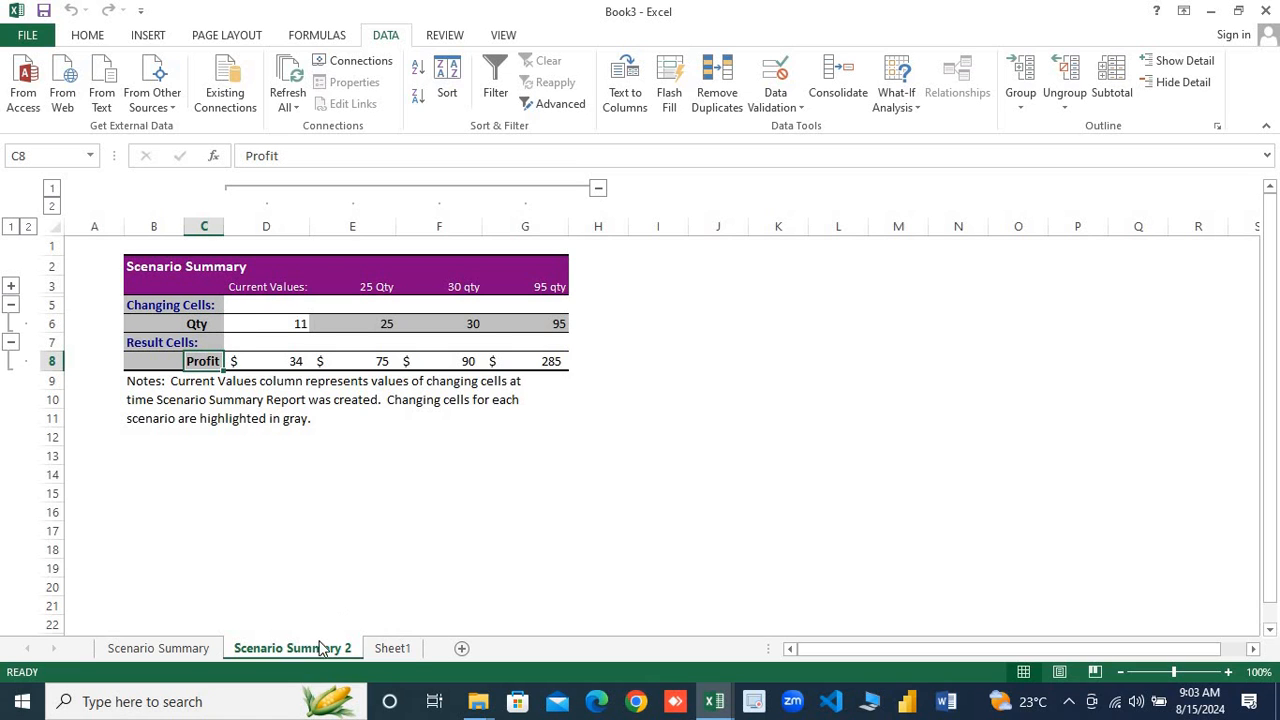
Generate a third Scenario summary report from the Sheet1 quantity scenarios with result cell B8, and compare it with the Sheet1 data
left_click(405, 651)
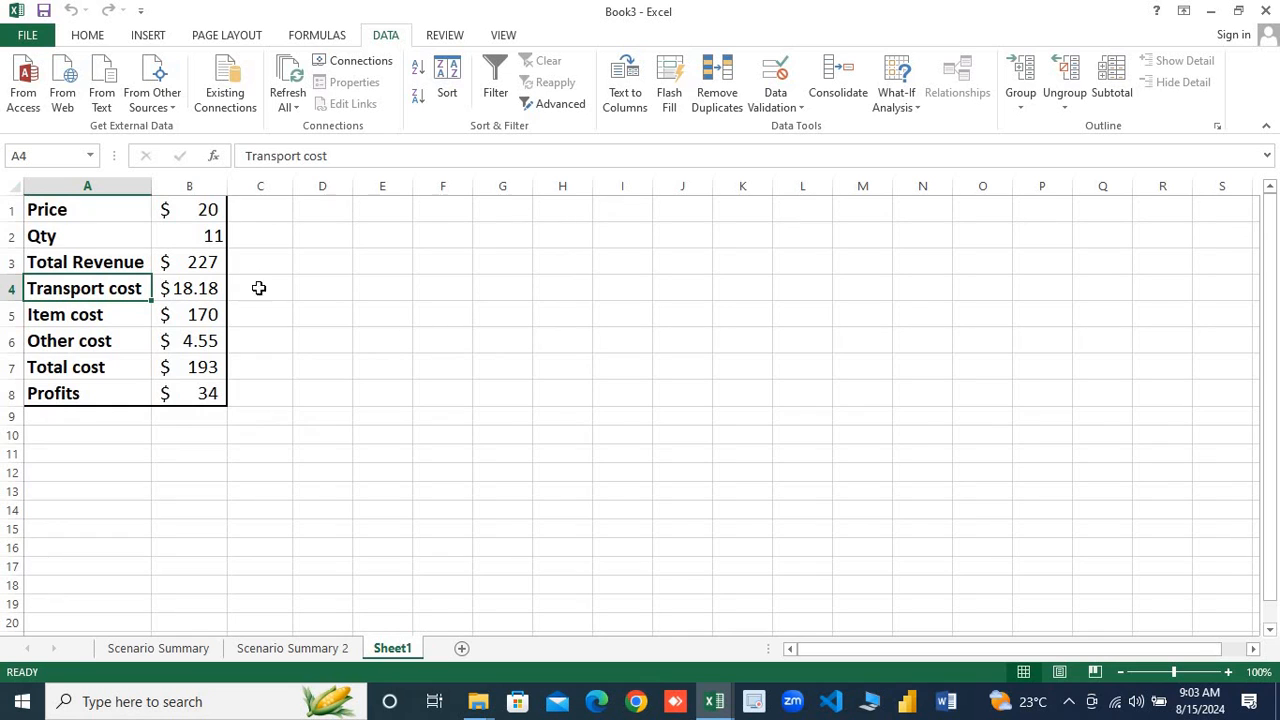
left_click(919, 112)
left_click(925, 128)
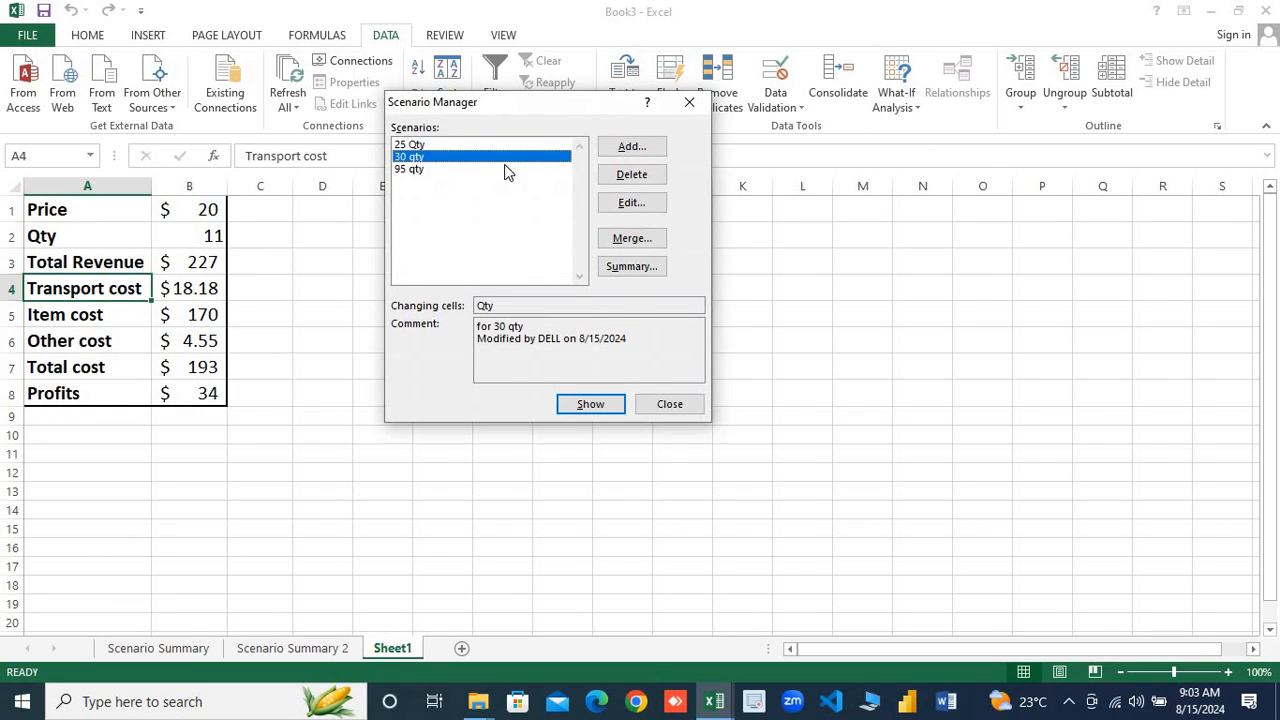
left_click(476, 170)
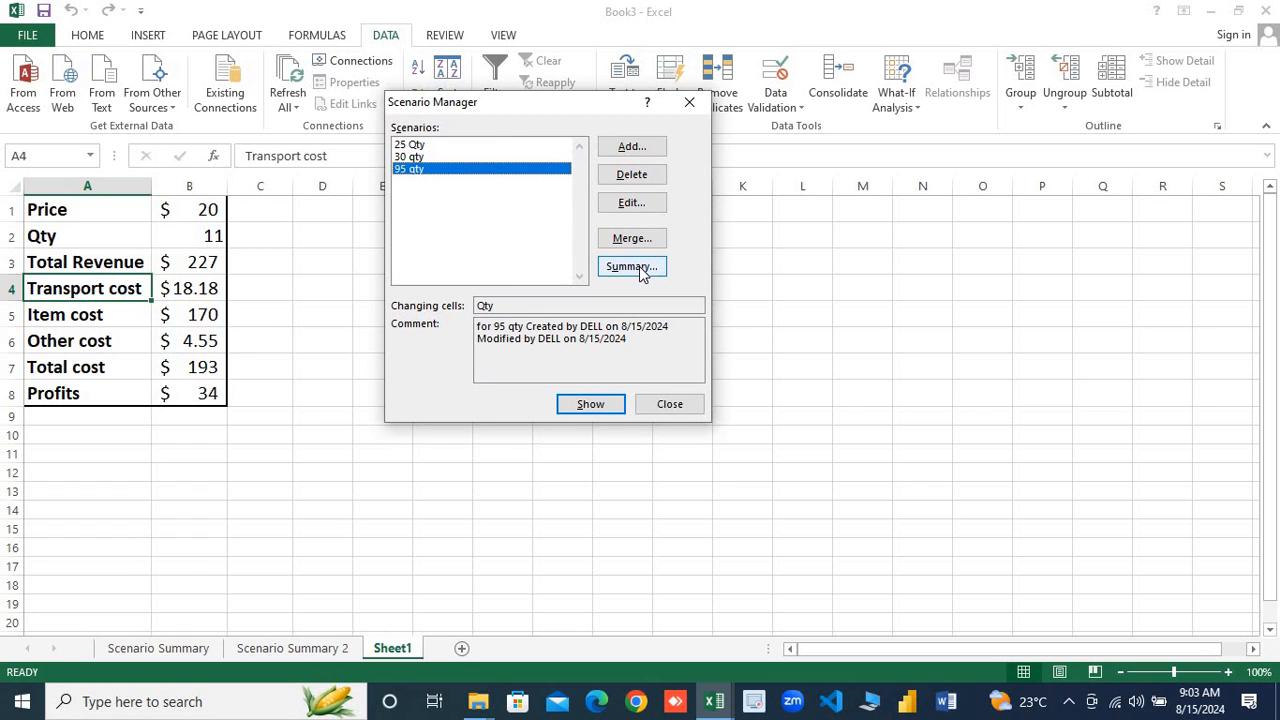
left_click(639, 268)
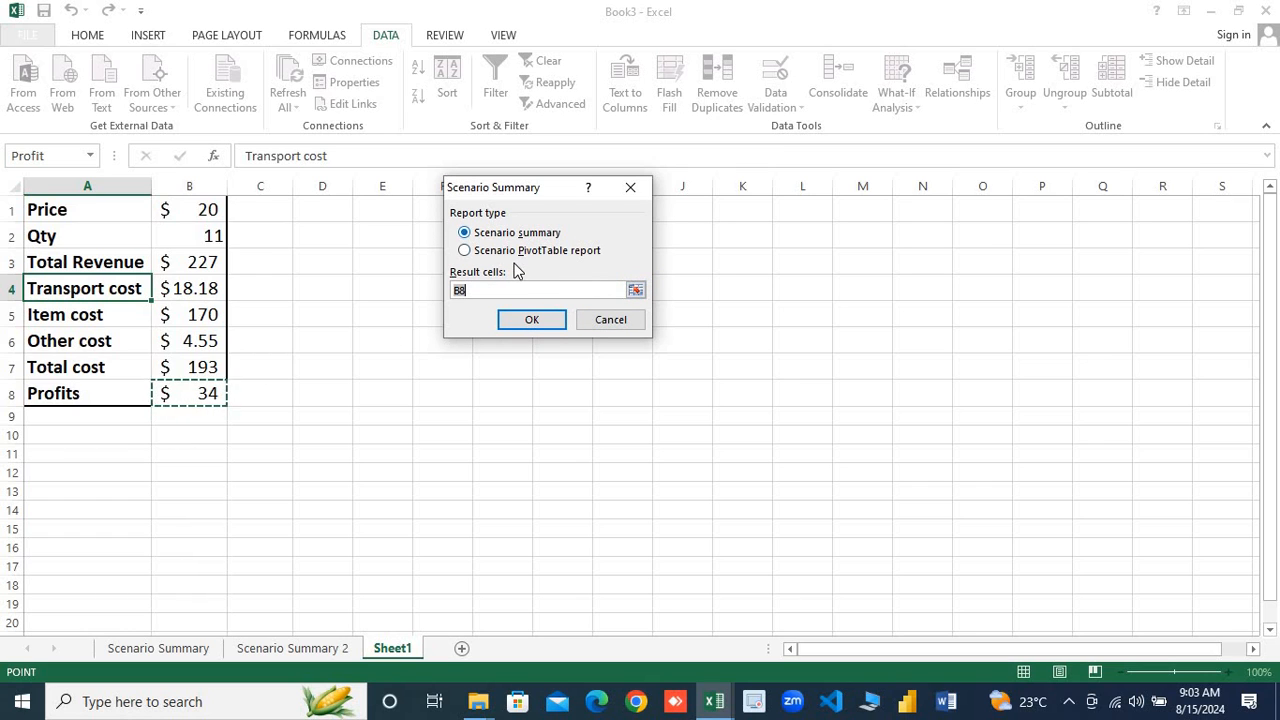
left_click(531, 320)
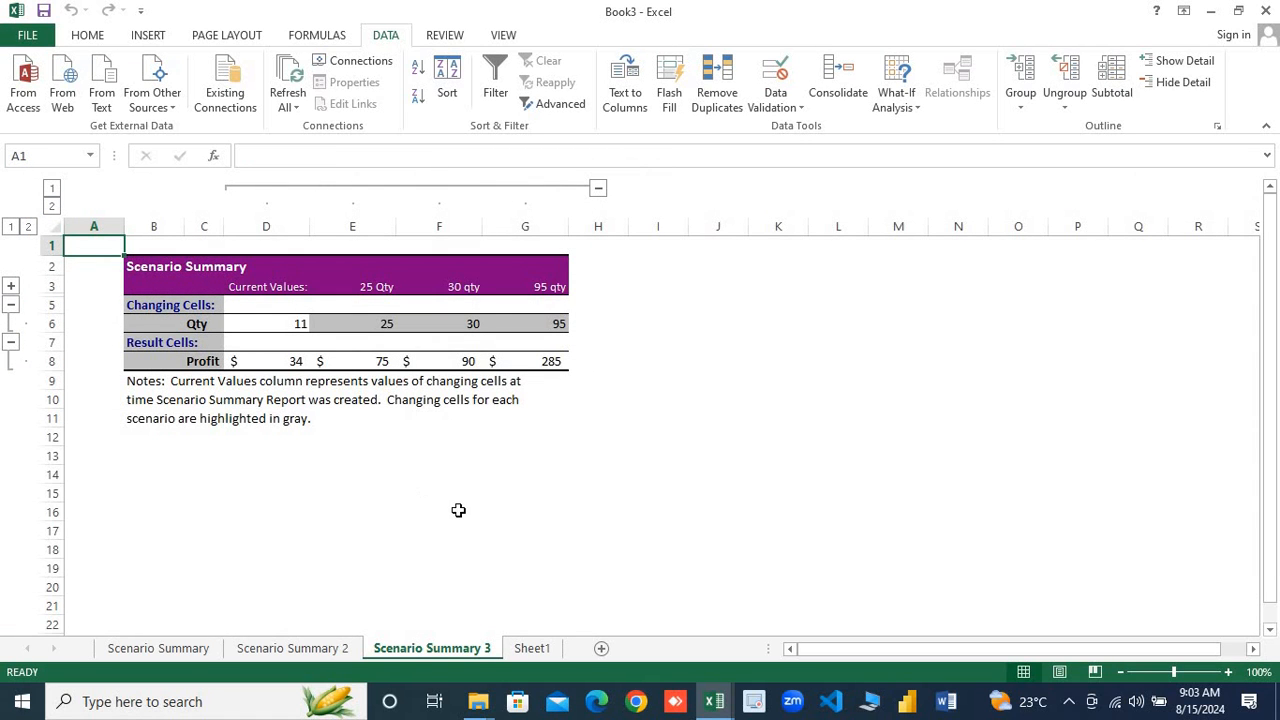
left_click(535, 649)
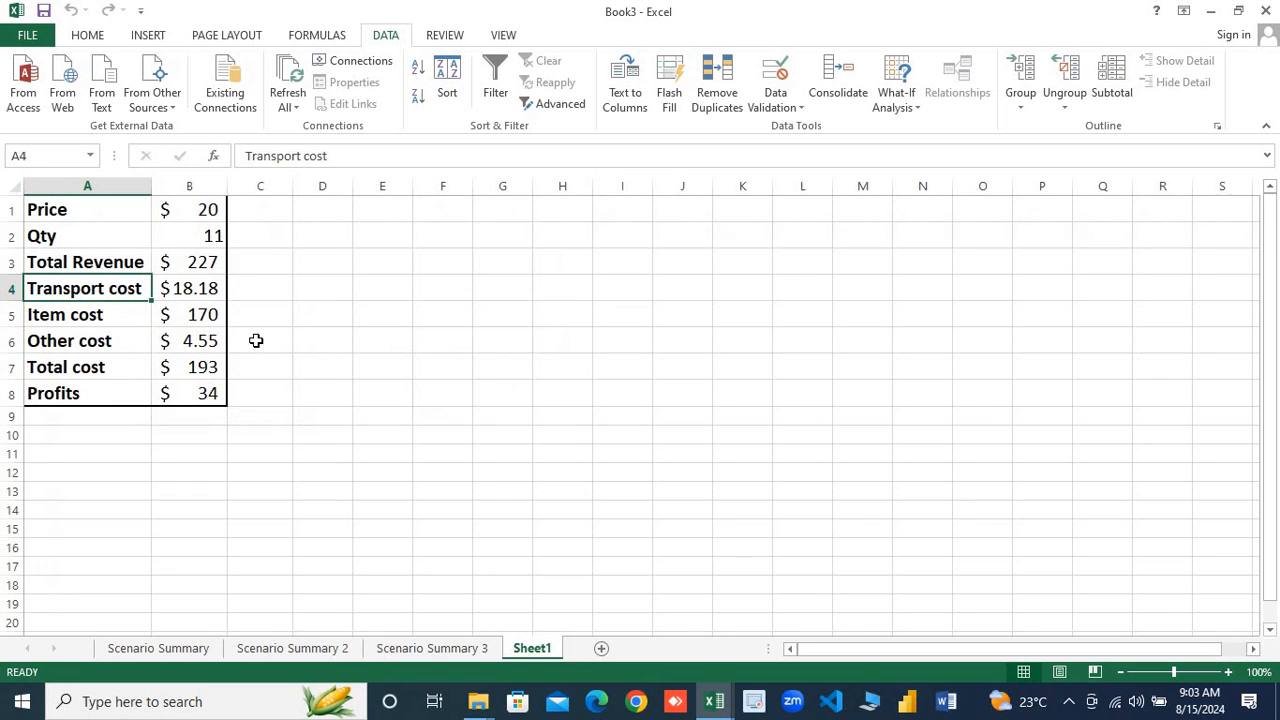
left_click(432, 648)
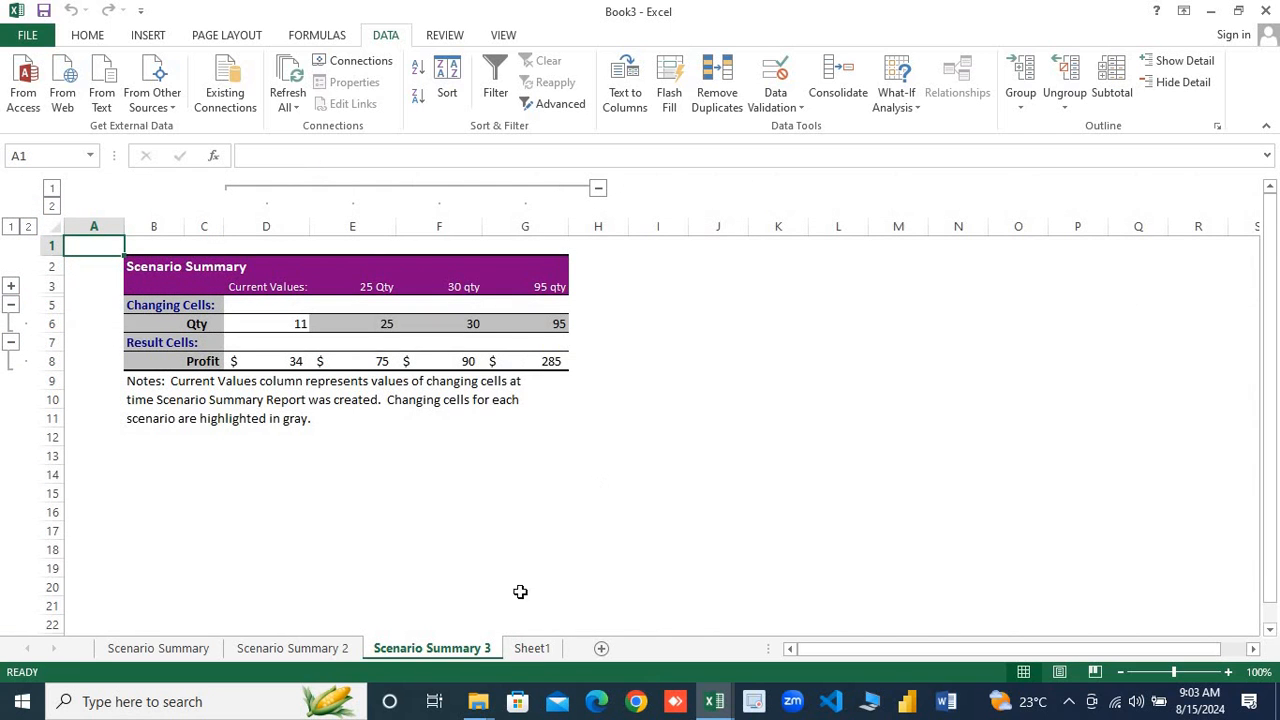
Try Goal Seek on Sheet1 with Profits cell B8 set to 500 by changing Qty cell B2, and dismiss the result
left_click(527, 651)
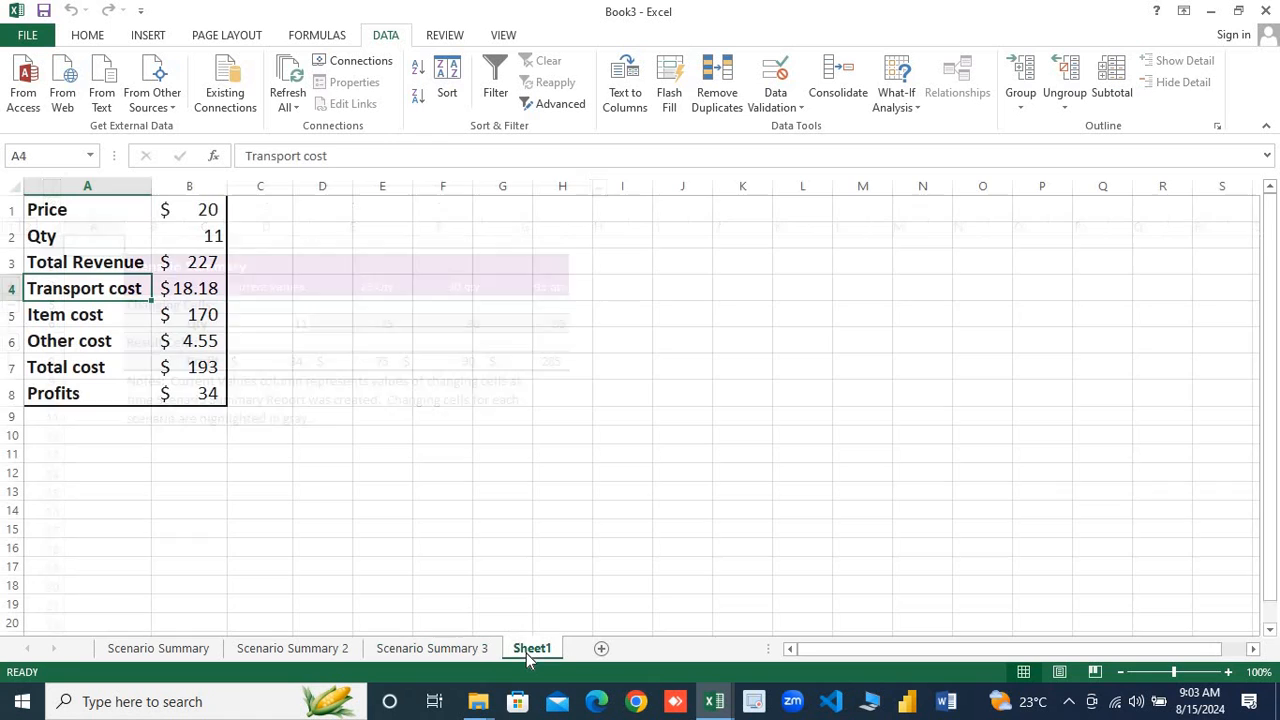
left_click(912, 113)
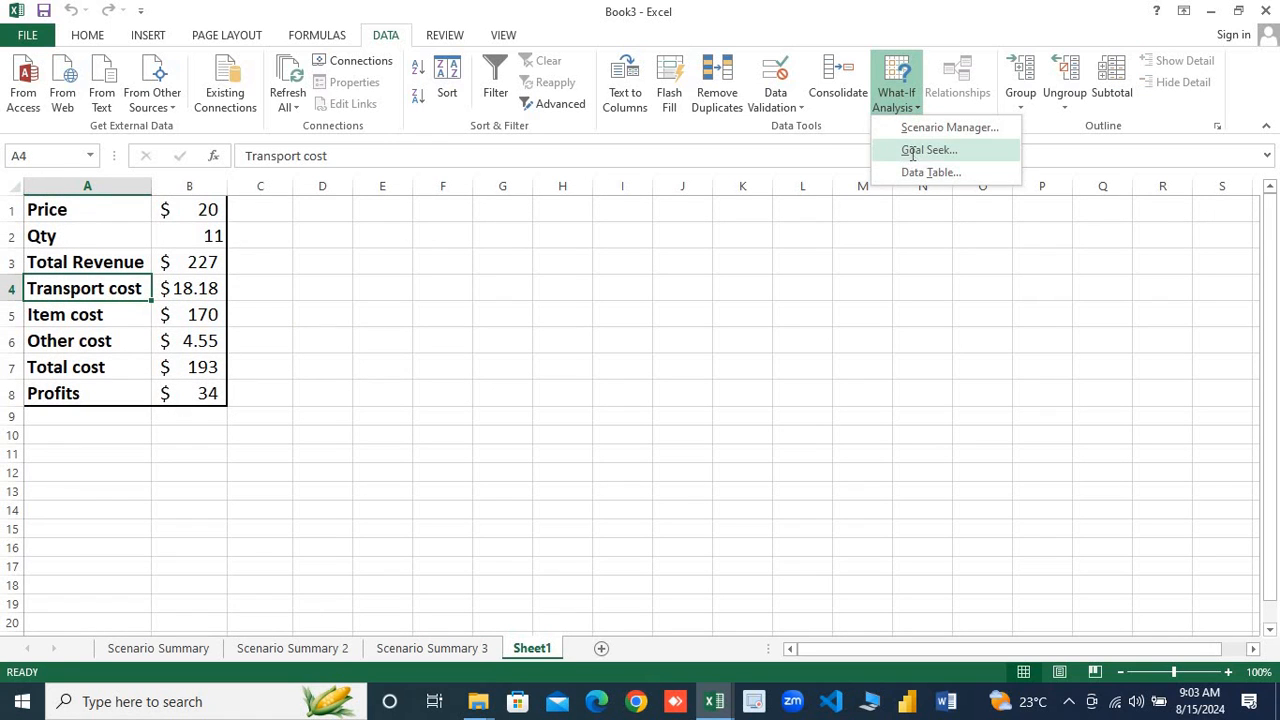
left_click(911, 153)
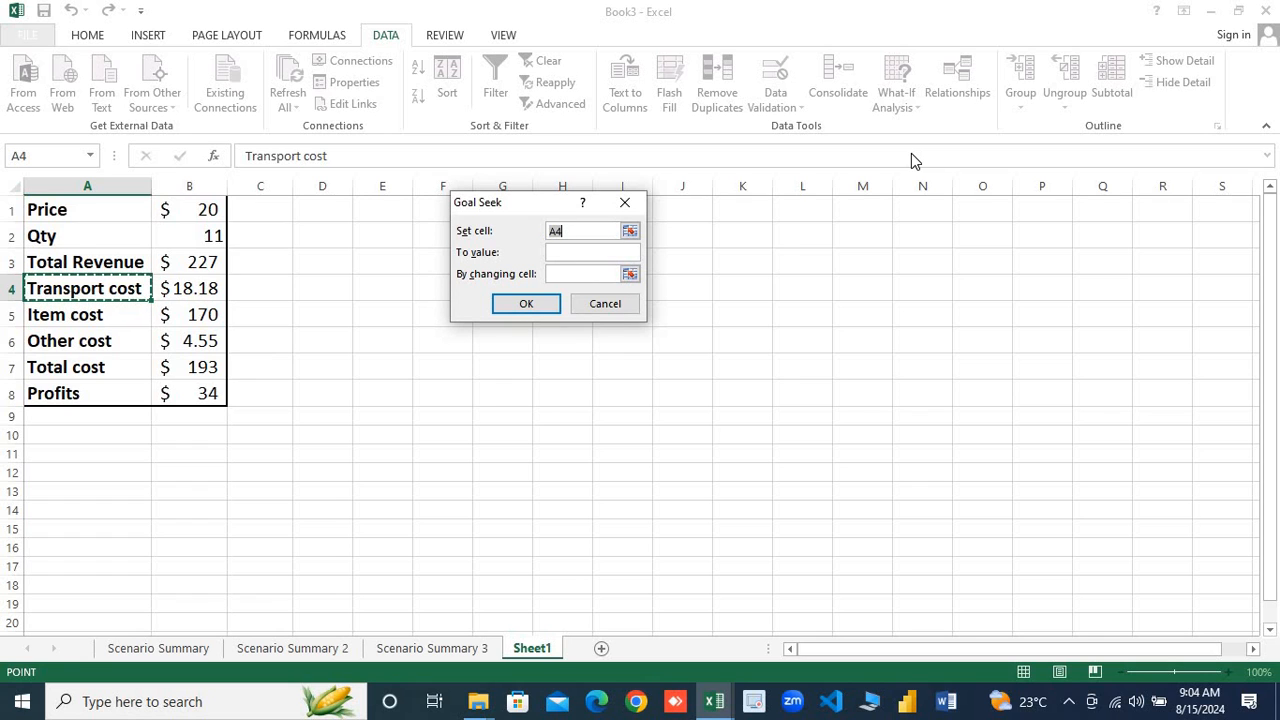
left_click(200, 395)
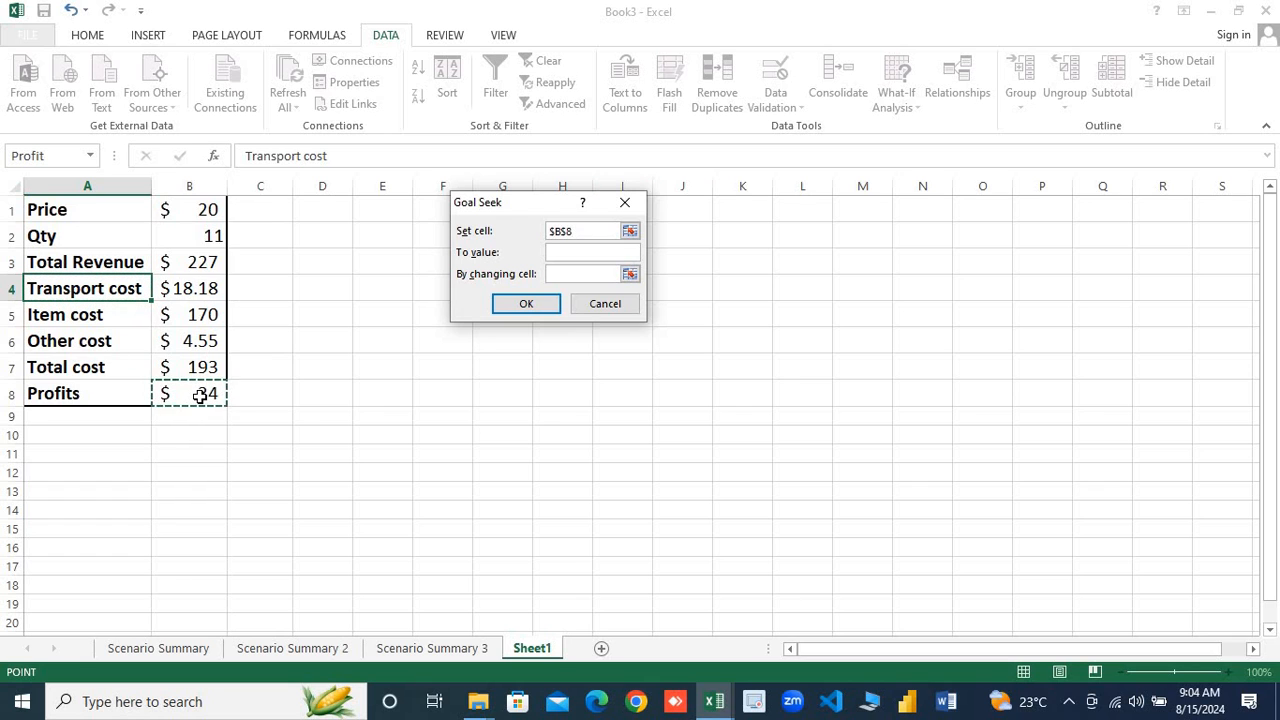
left_click(560, 252)
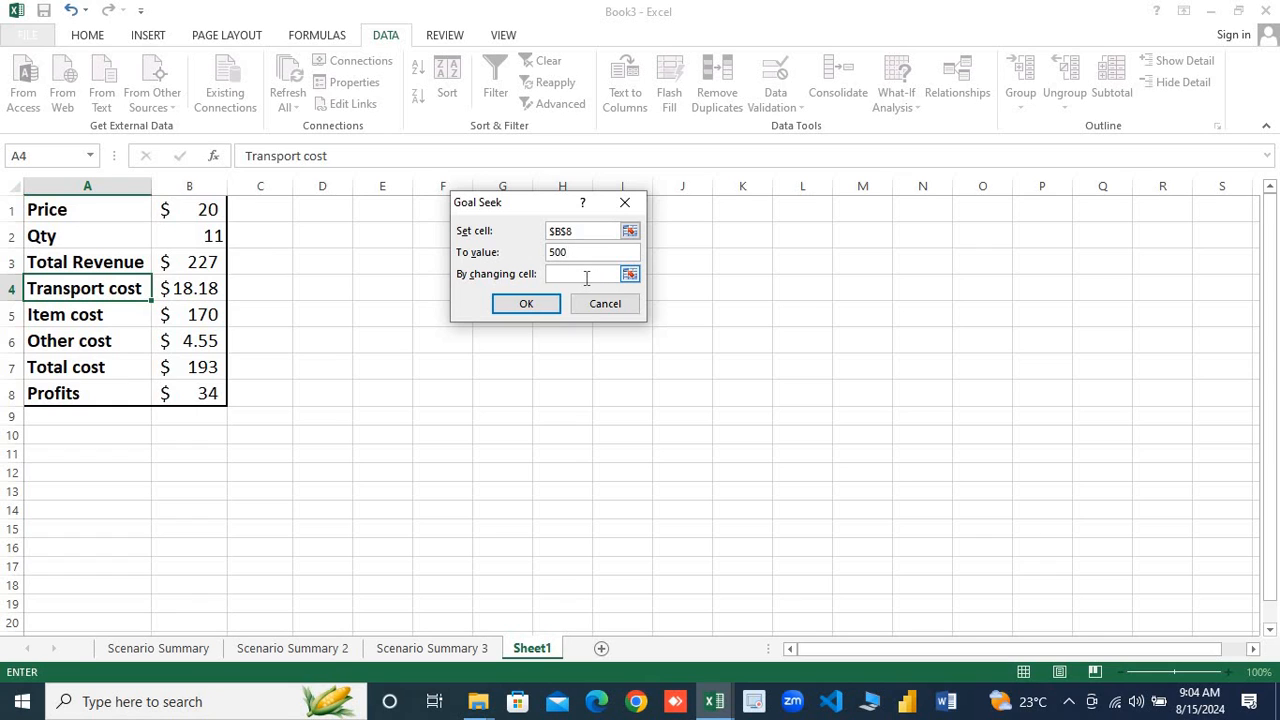
left_click(204, 236)
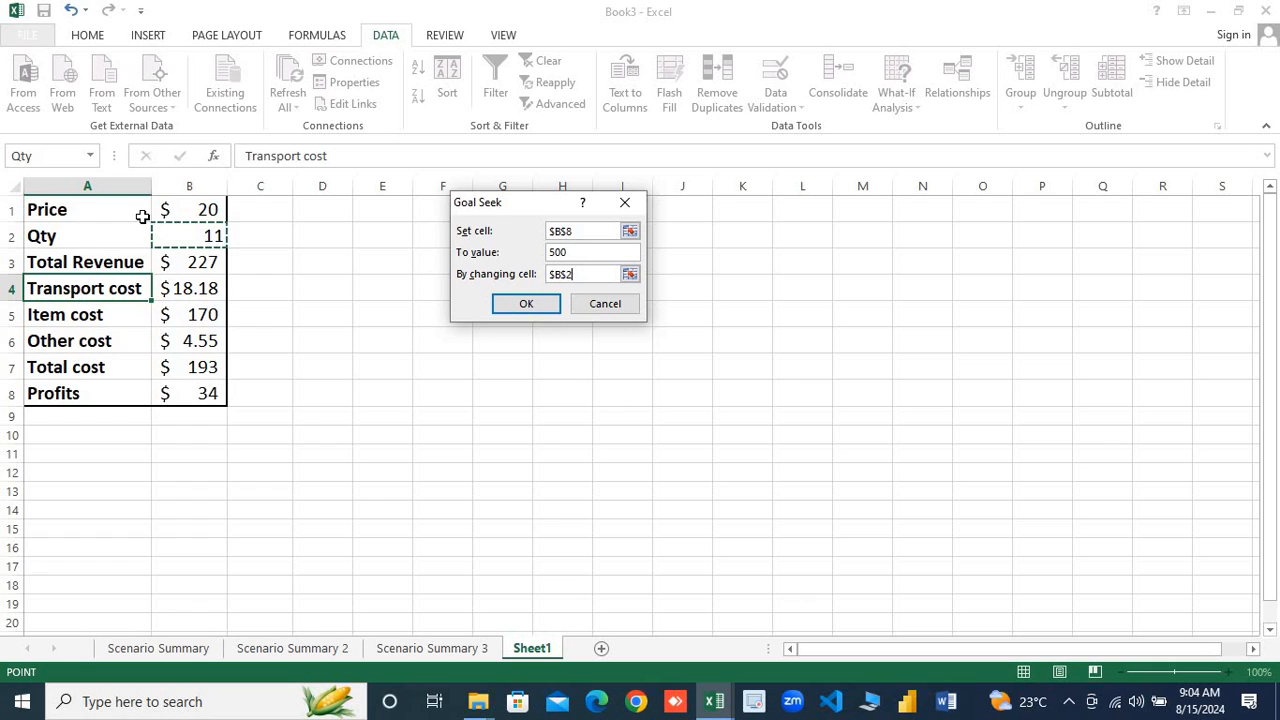
left_click(516, 304)
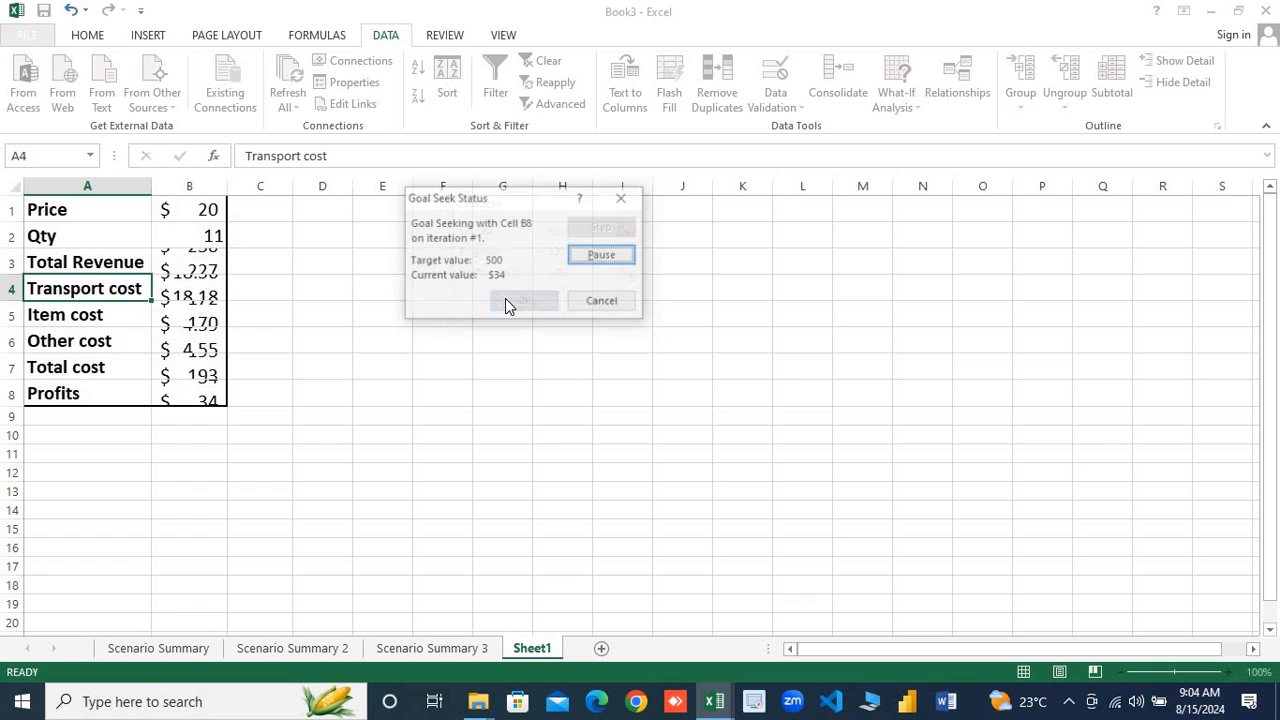
left_click(628, 204)
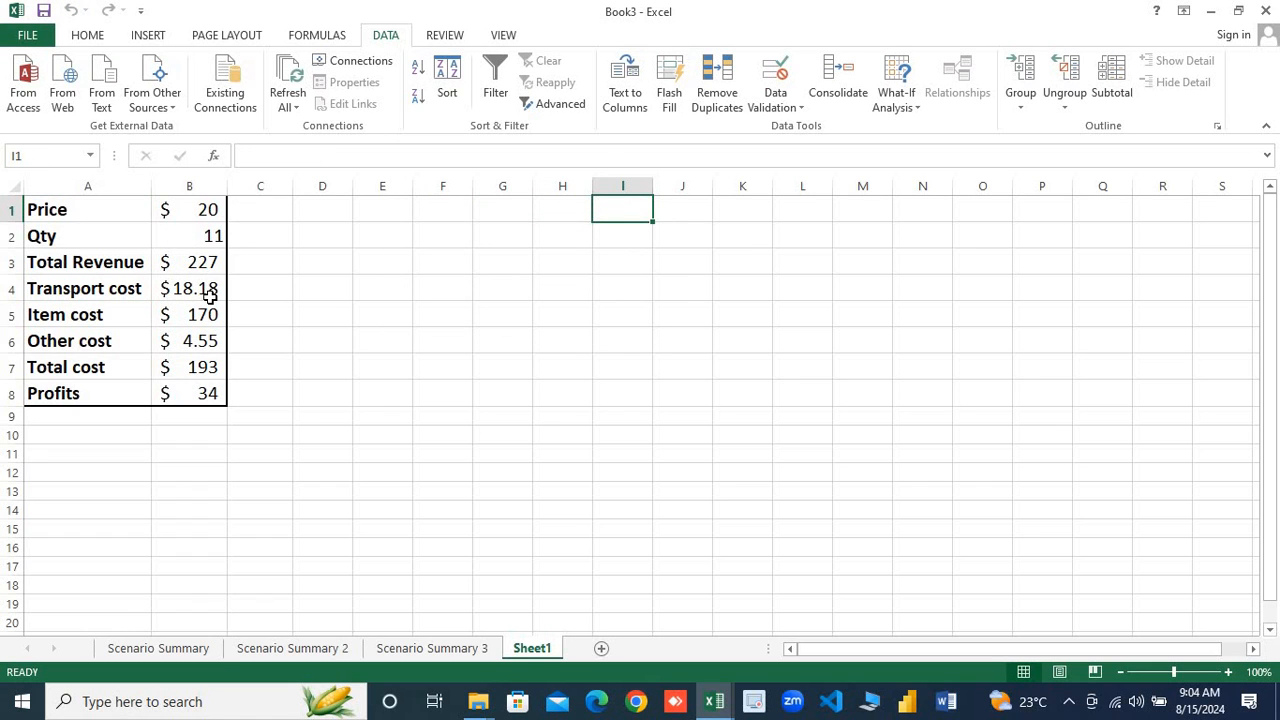
Rerun Goal Seek for a Profits value of 500 in B8 by changing Qty cell B2, review the solution and discard it
left_click(197, 233)
key("Up")
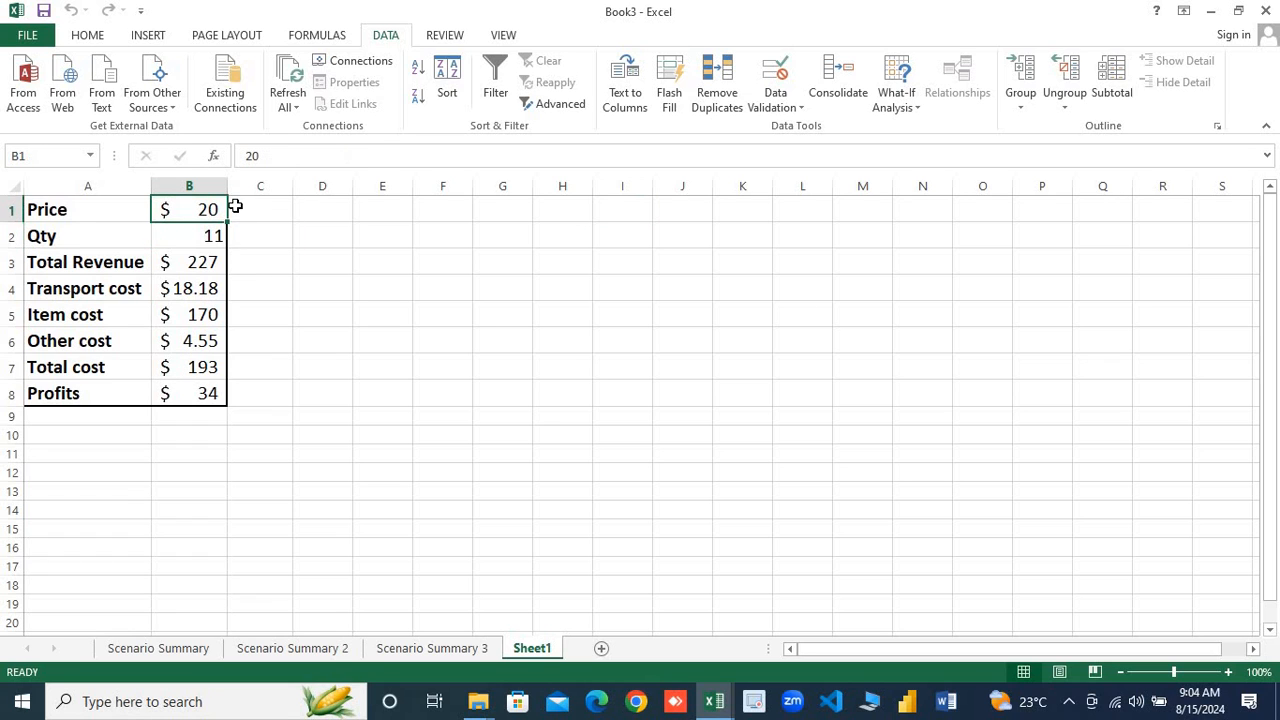
key("Down")
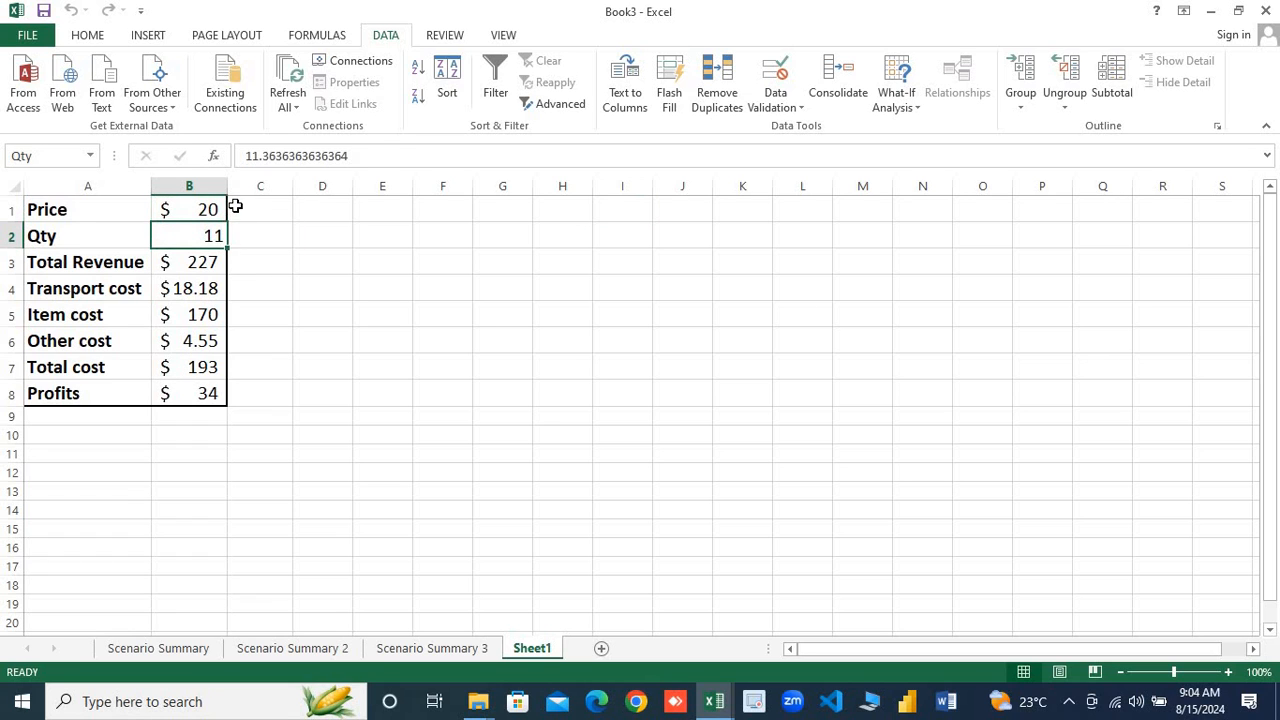
left_click(918, 110)
left_click(914, 150)
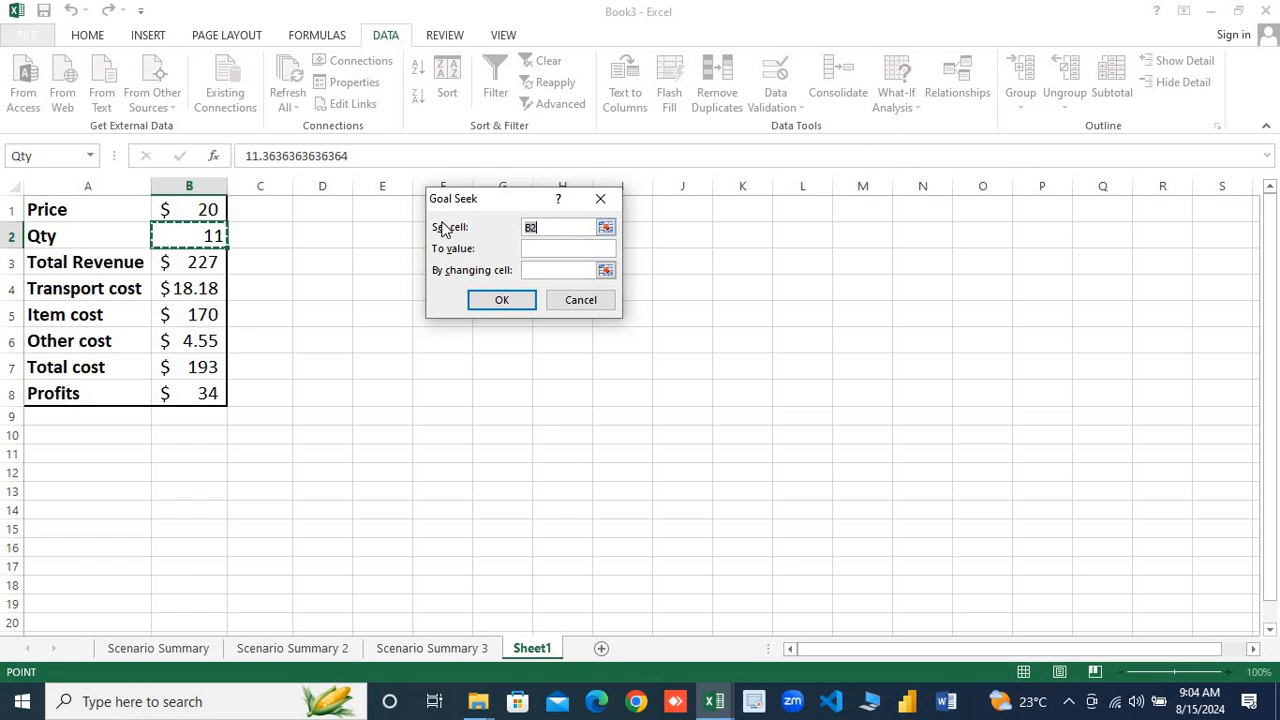
left_click(187, 393)
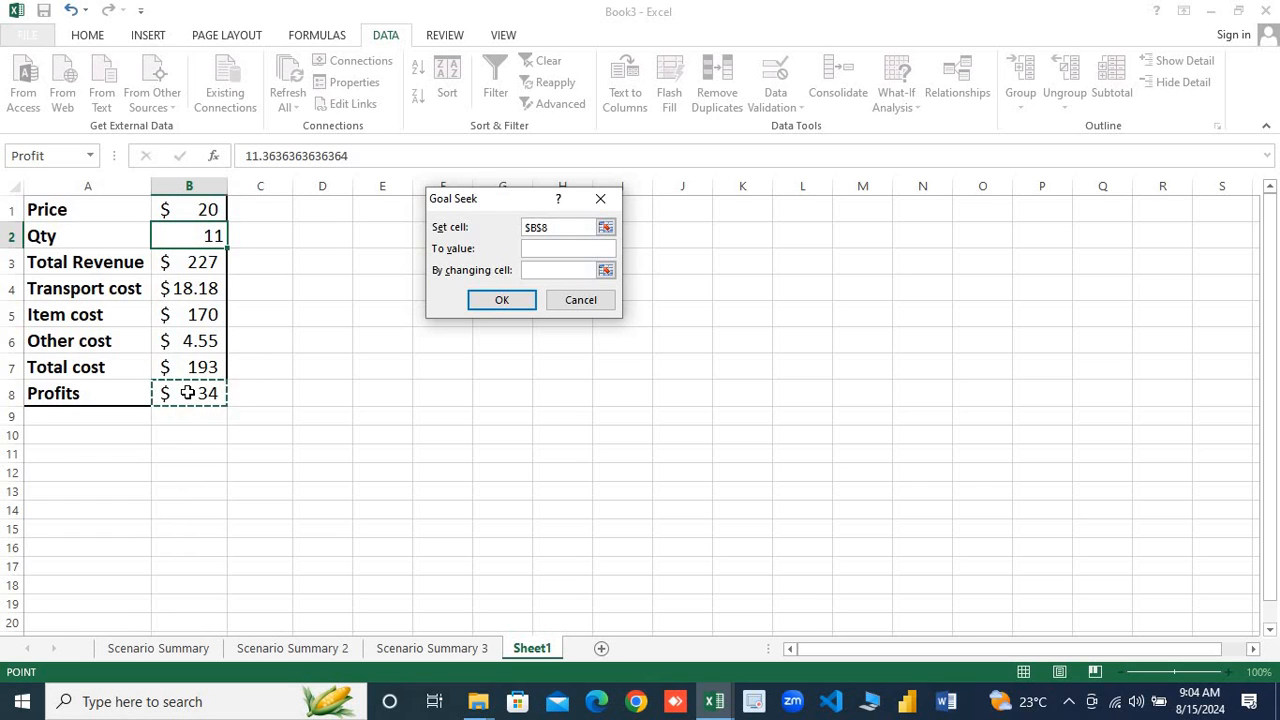
left_click(535, 250)
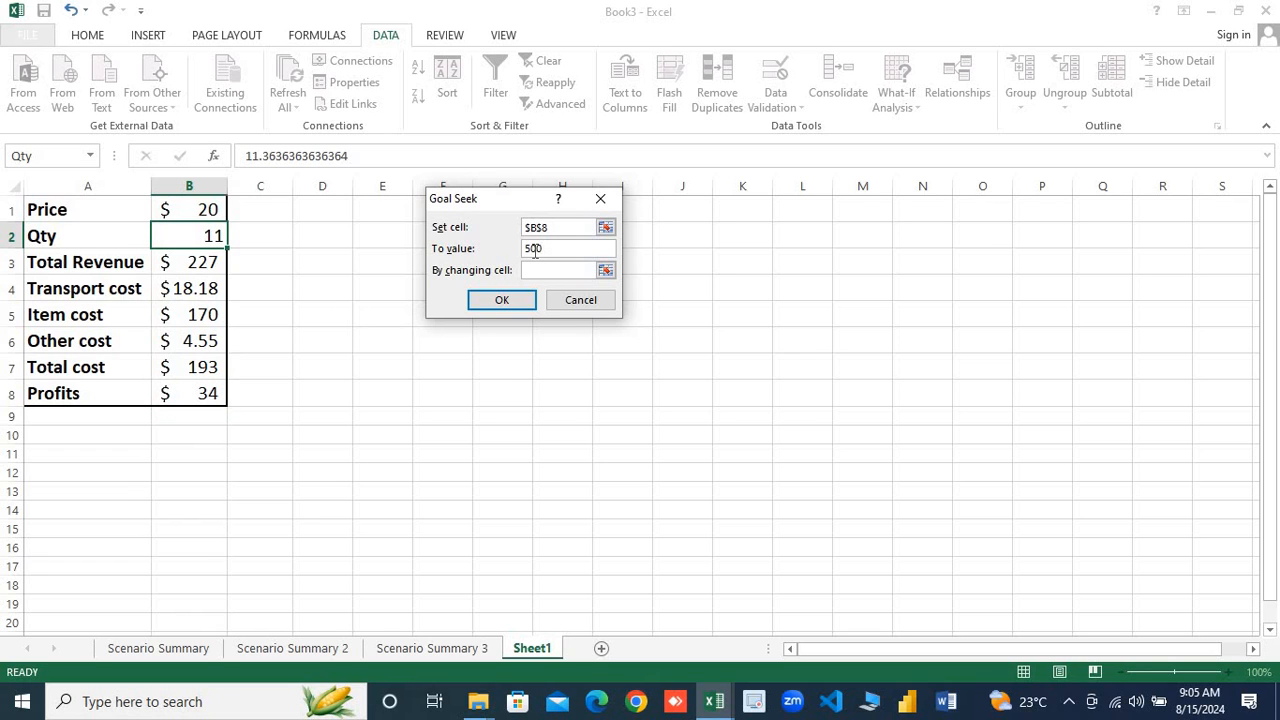
left_click(541, 271)
left_click(187, 235)
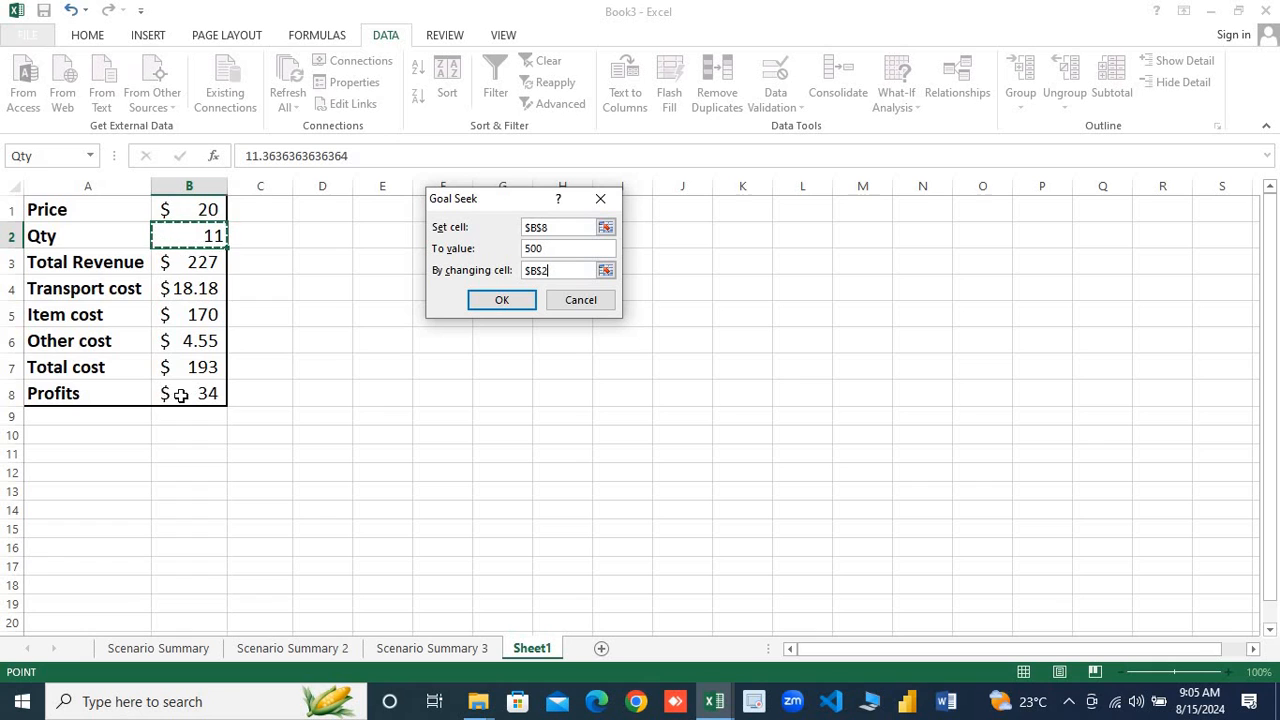
left_click(492, 299)
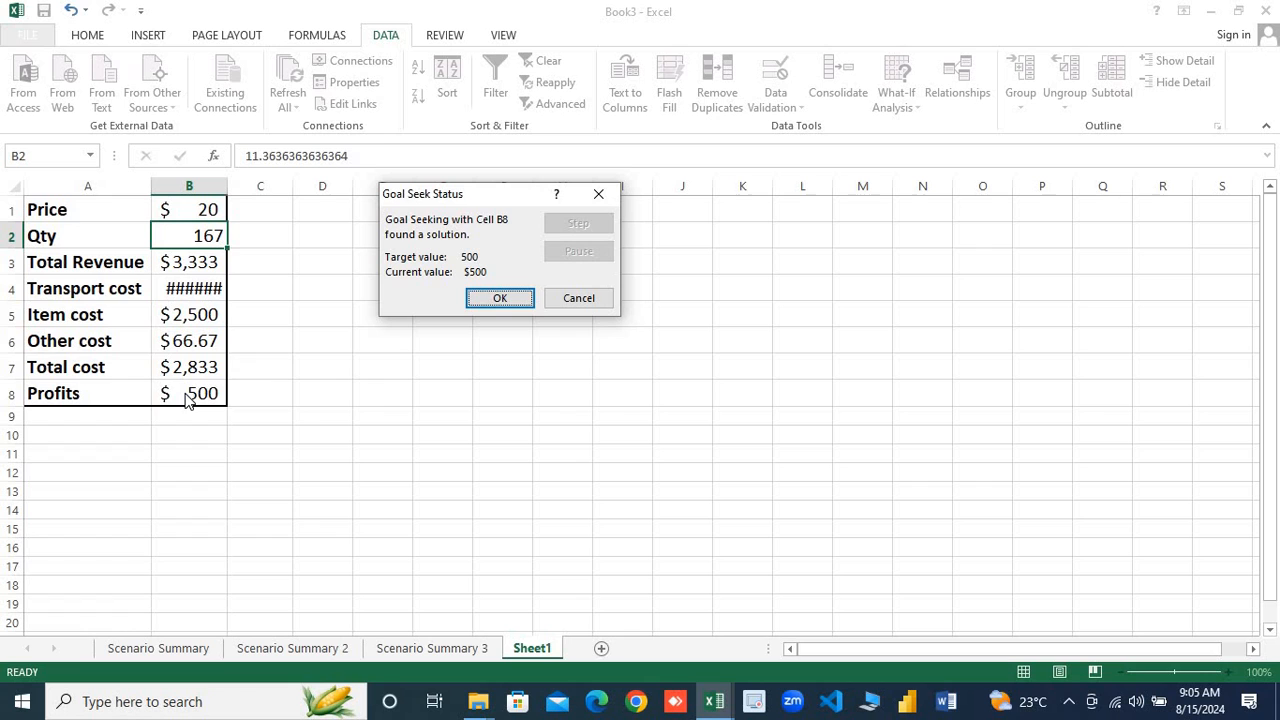
left_click(577, 299)
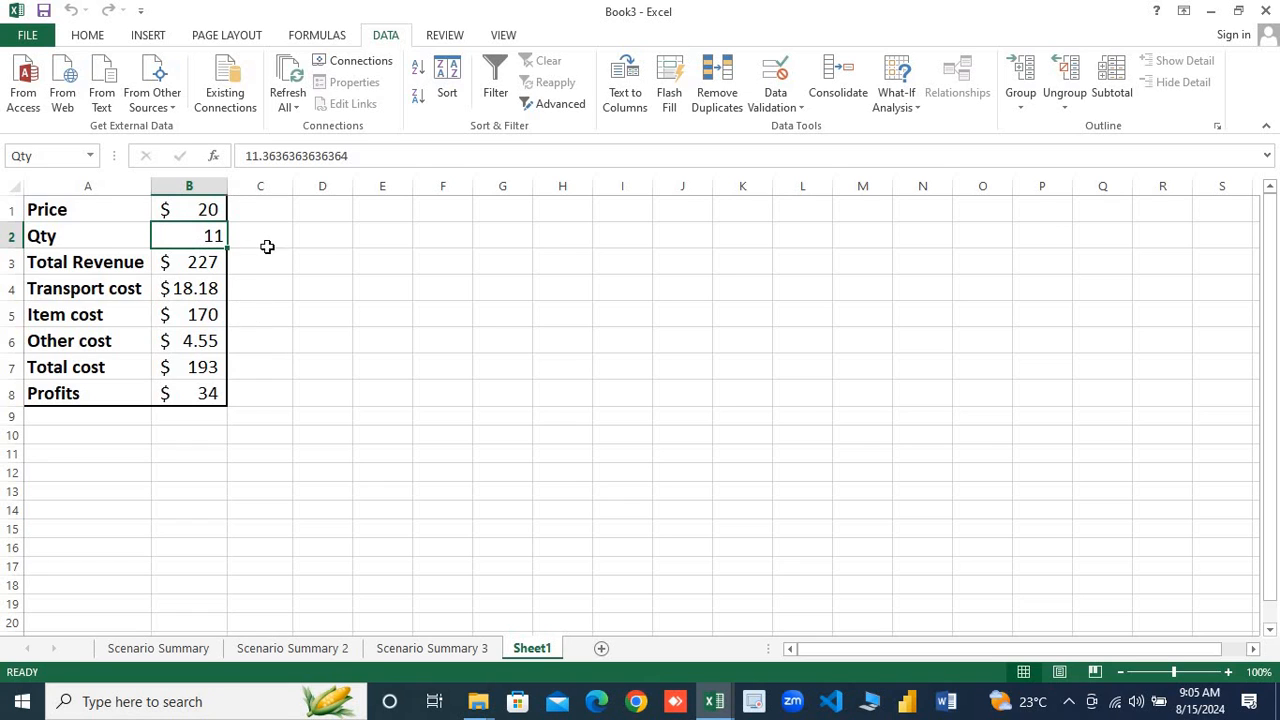
Try Goal Seek with Price cell B1 set to 500 by changing Qty cell B2, and dismiss the alert
left_click(208, 262)
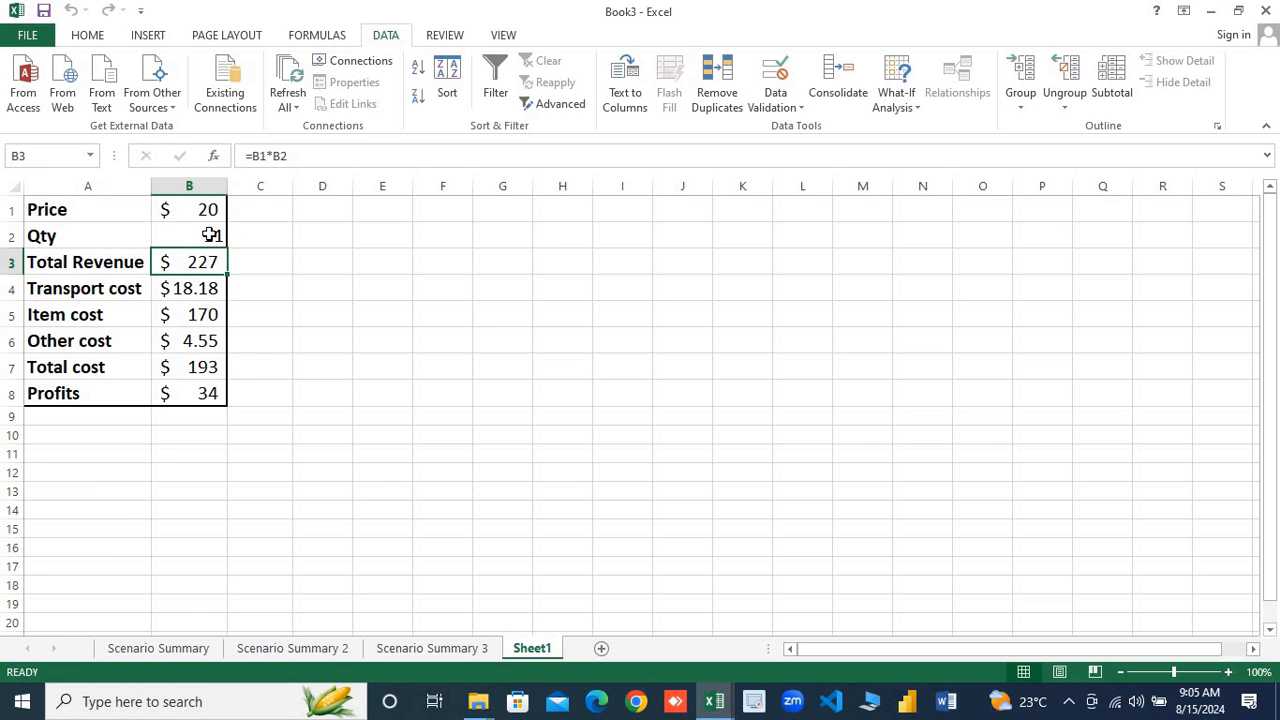
left_click(211, 236)
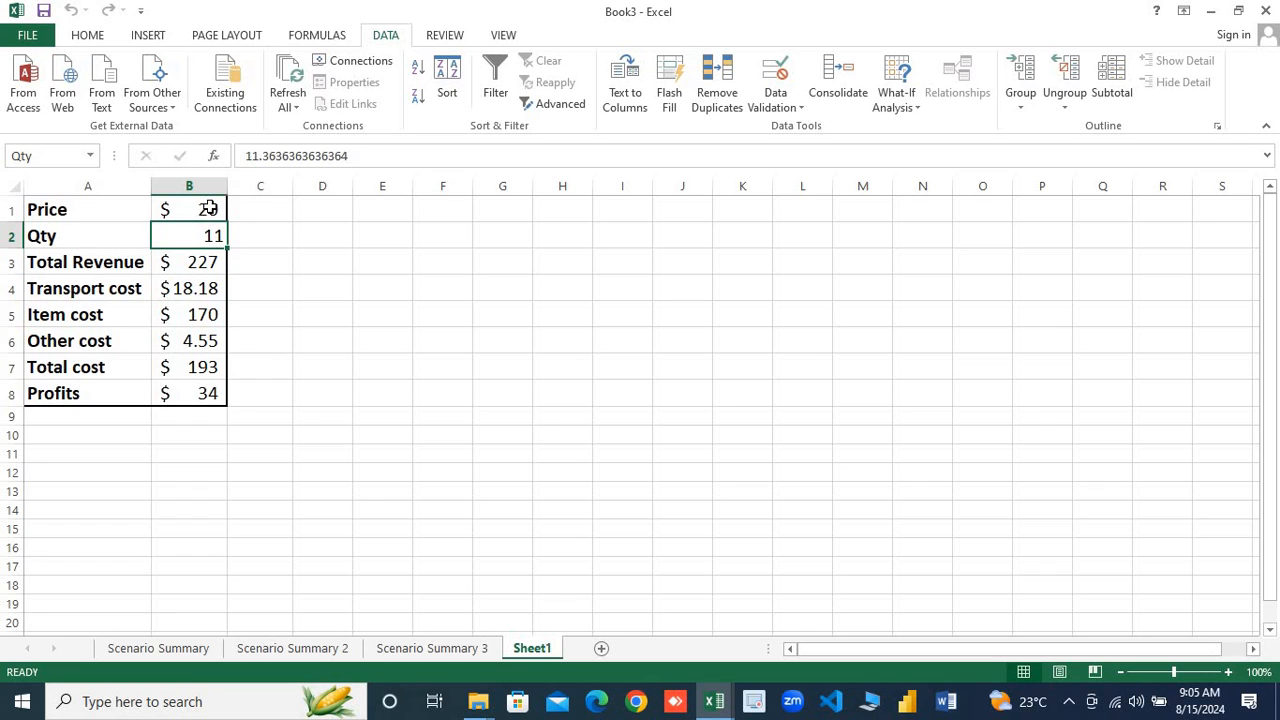
left_click(208, 208)
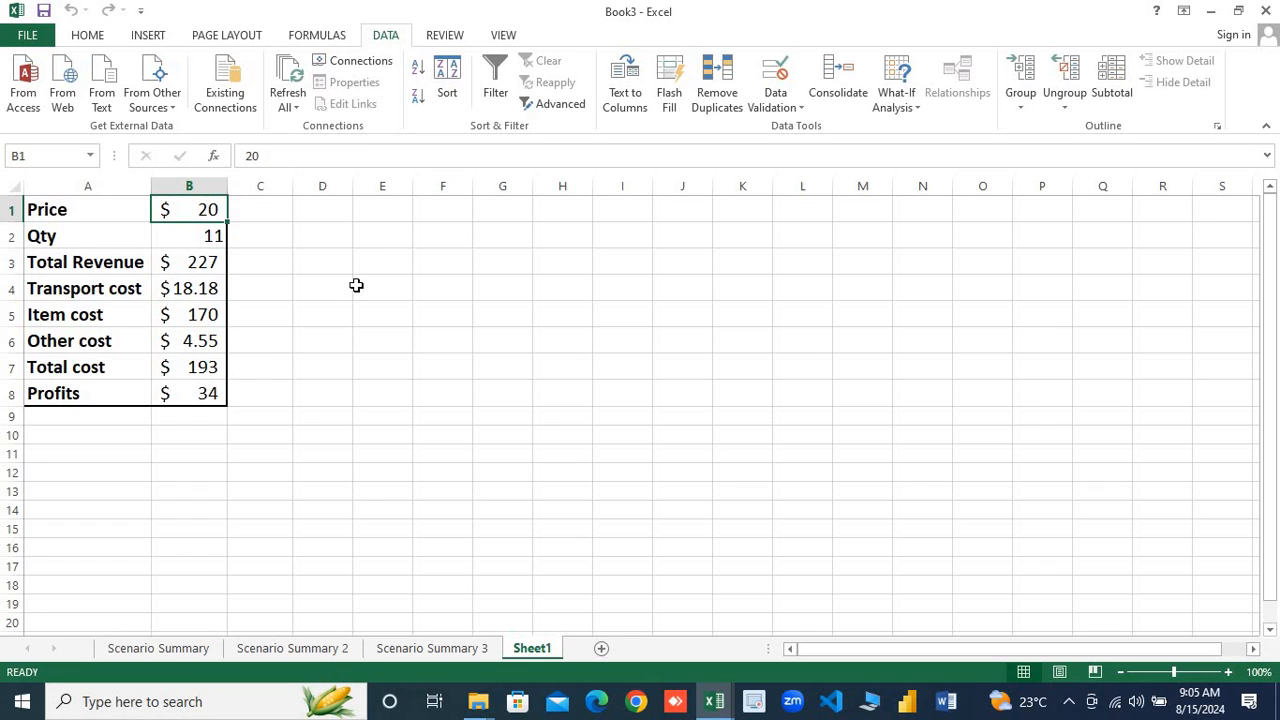
left_click(915, 114)
left_click(916, 150)
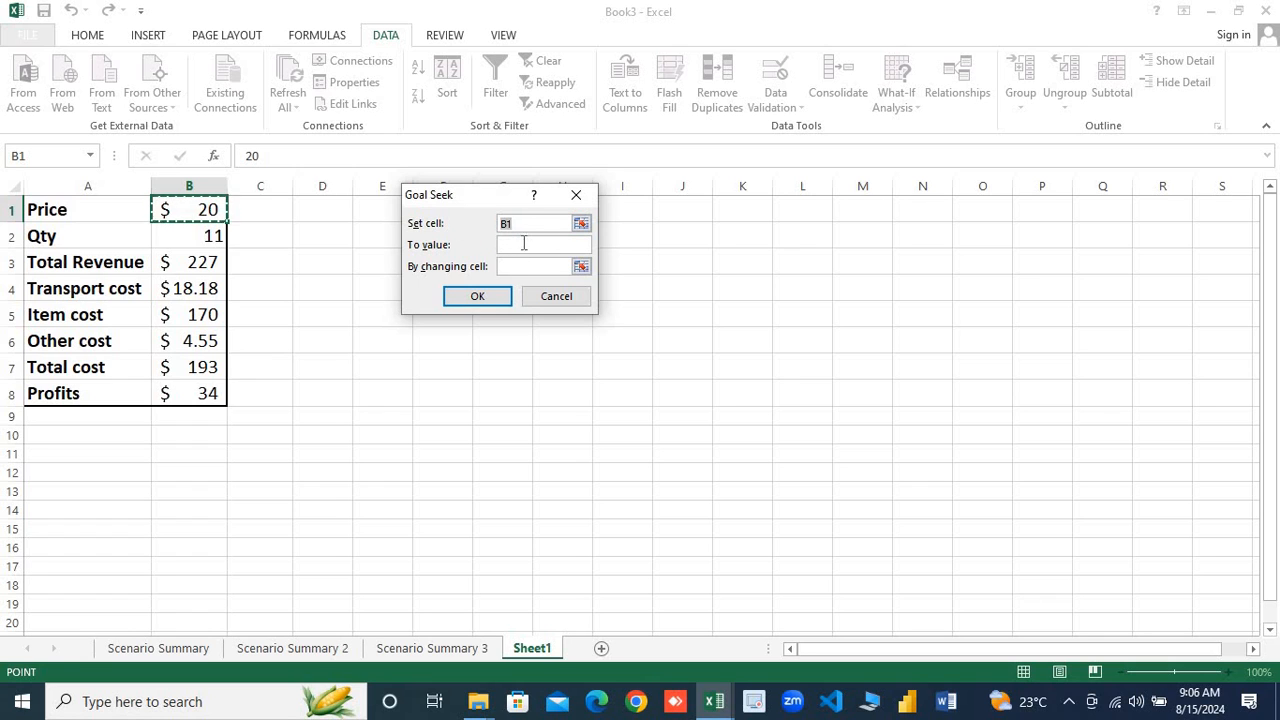
left_click(516, 267)
left_click(518, 268)
left_click(517, 270)
left_click(206, 238)
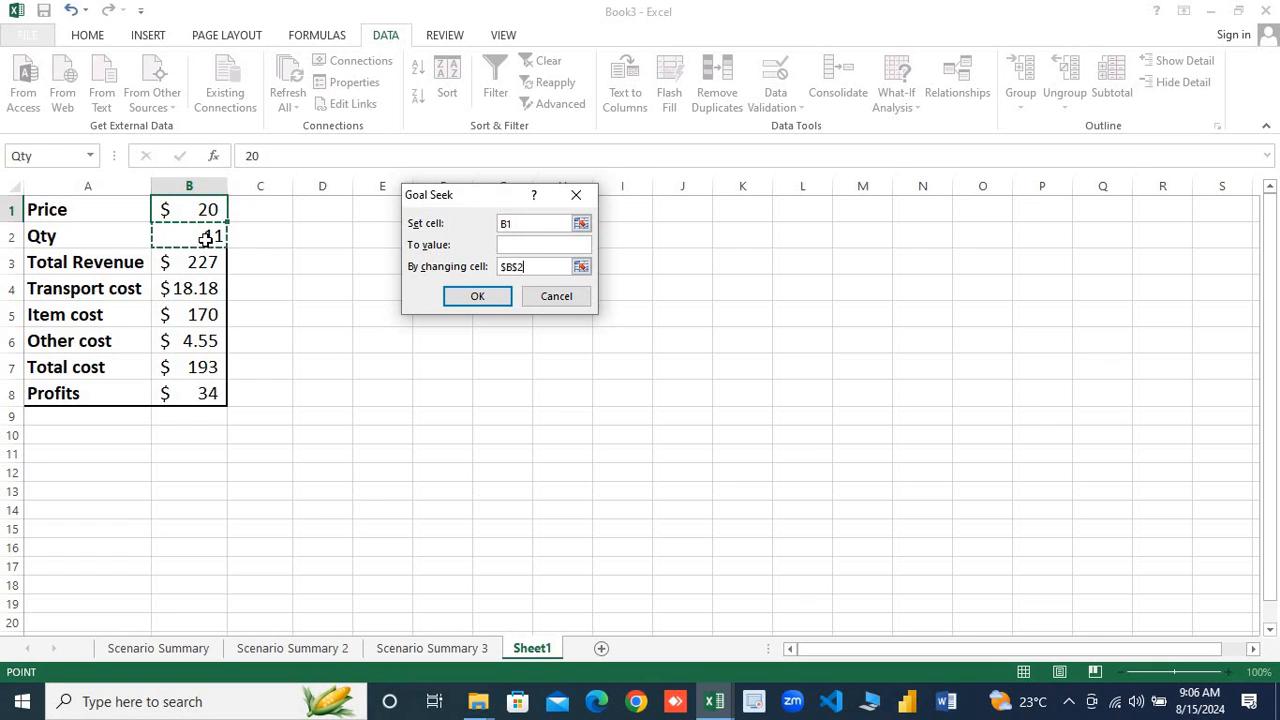
left_click(533, 246)
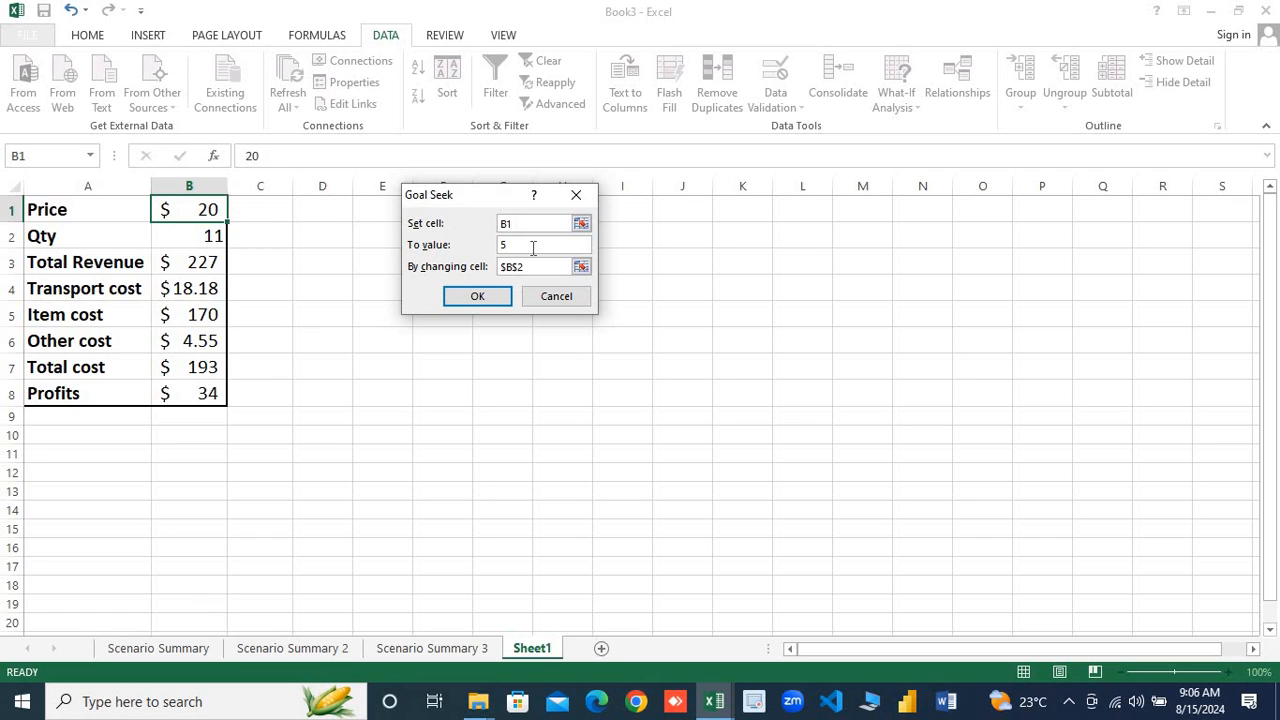
type("500")
left_click(472, 306)
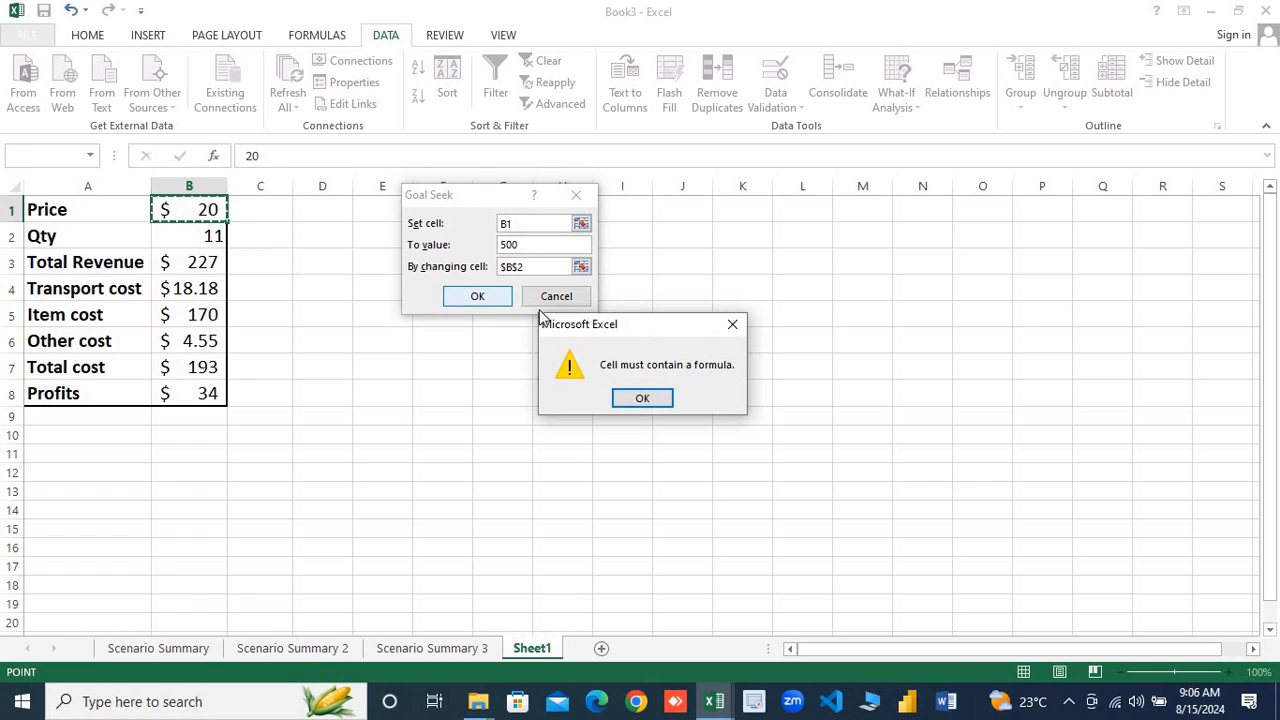
left_click(637, 398)
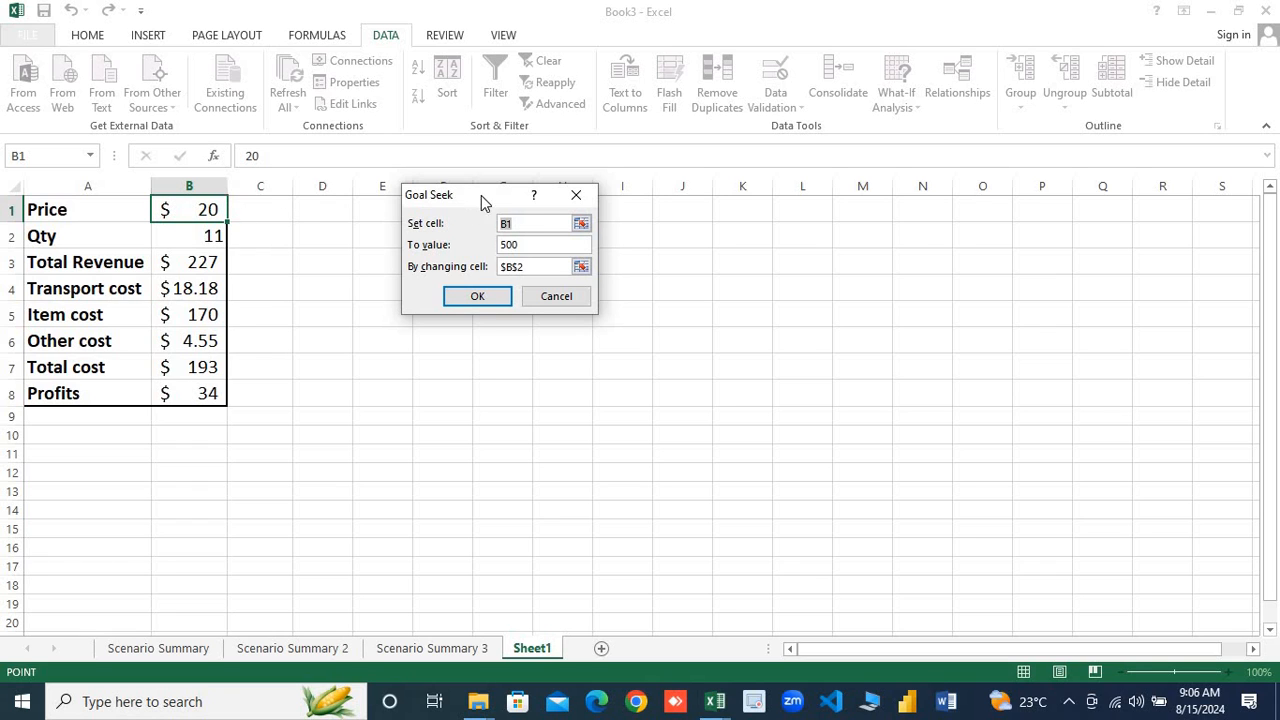
Point Goal Seek's set cell to Profits cell B8 and set the target value to 200
left_click(193, 397)
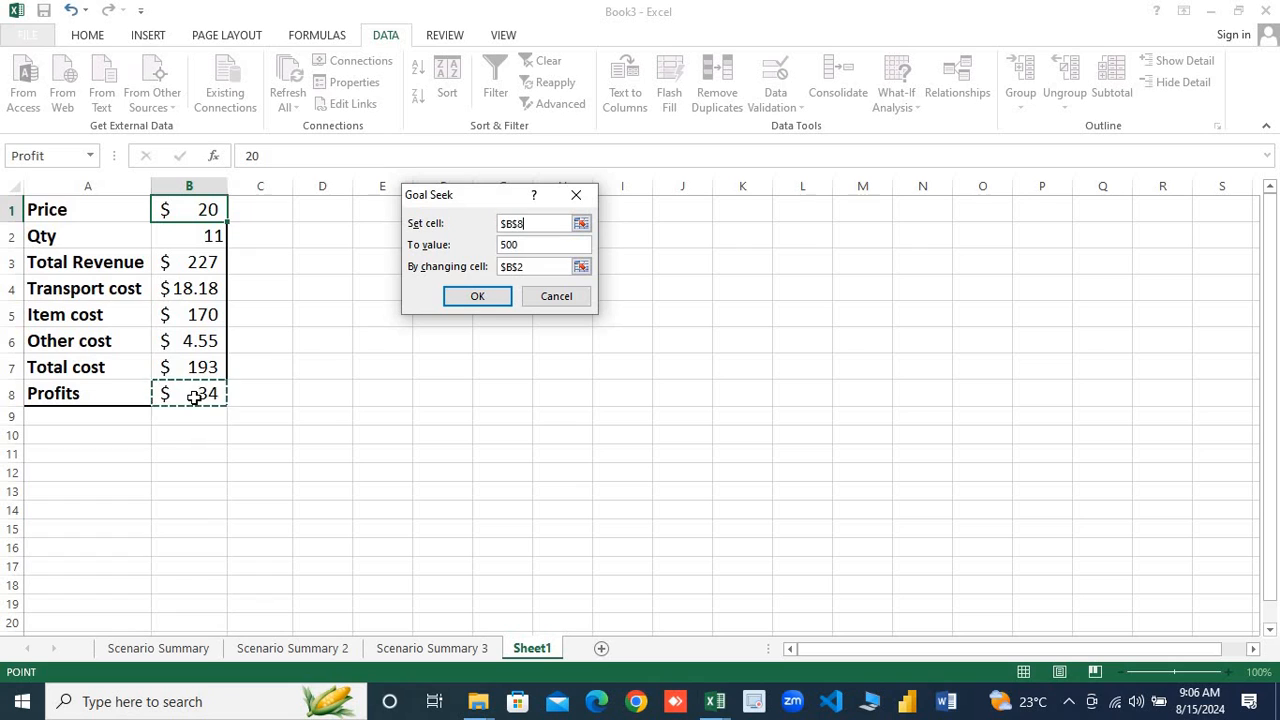
left_click(518, 244)
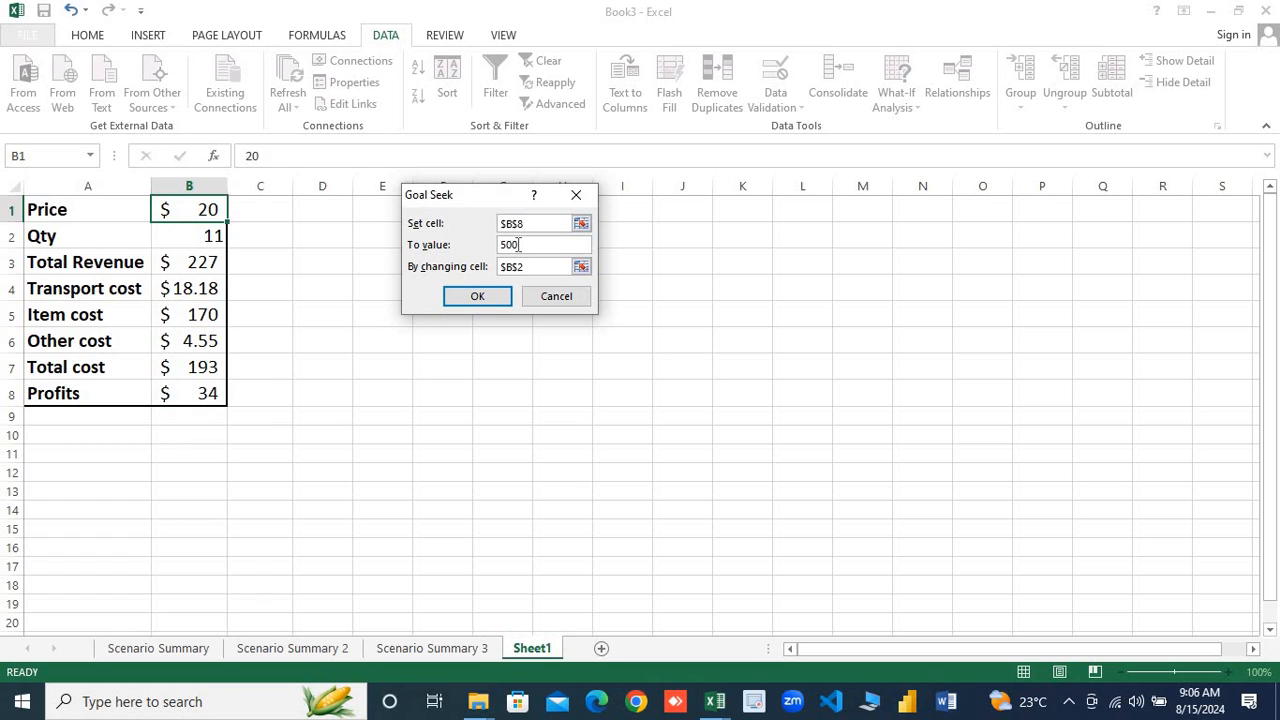
key("BackSpace")
key("BackSpace")
key("BackSpace")
type("200")
Try running Goal Seek with both Qty cell B2 and Price cell B1 as the changing cell, and dismiss the alert
left_click(514, 266)
left_click(168, 236)
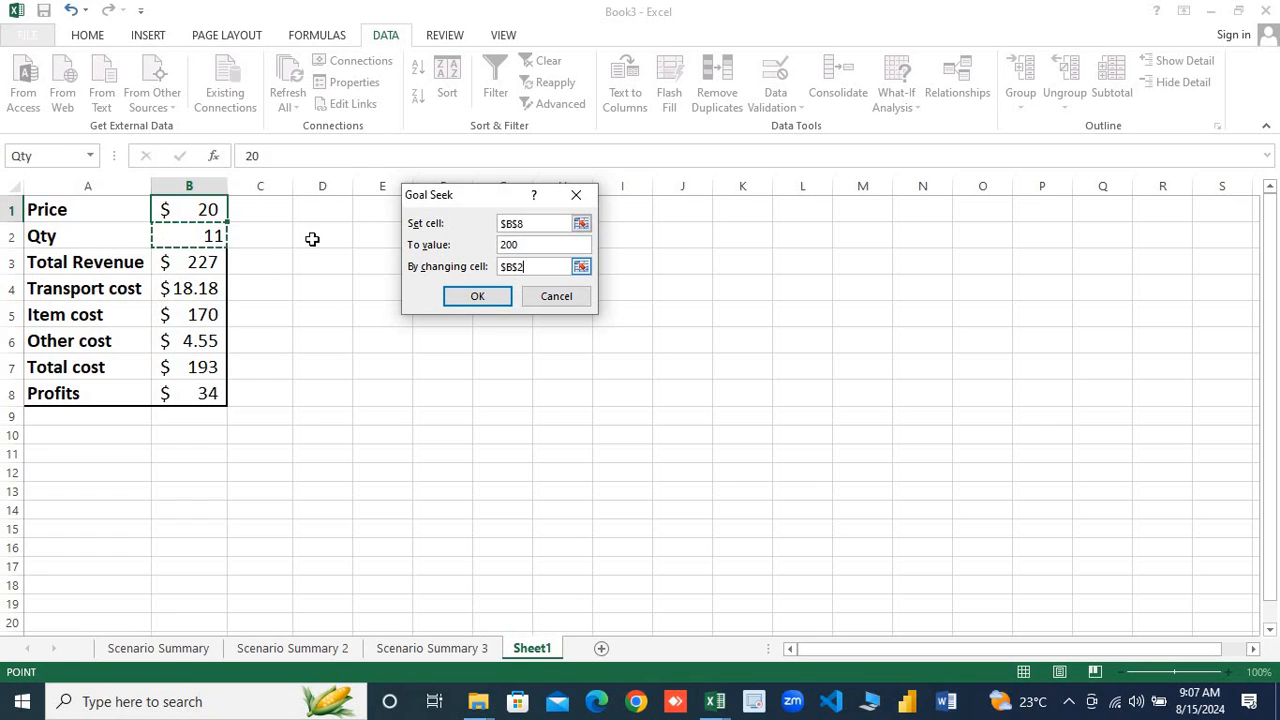
left_click(180, 206)
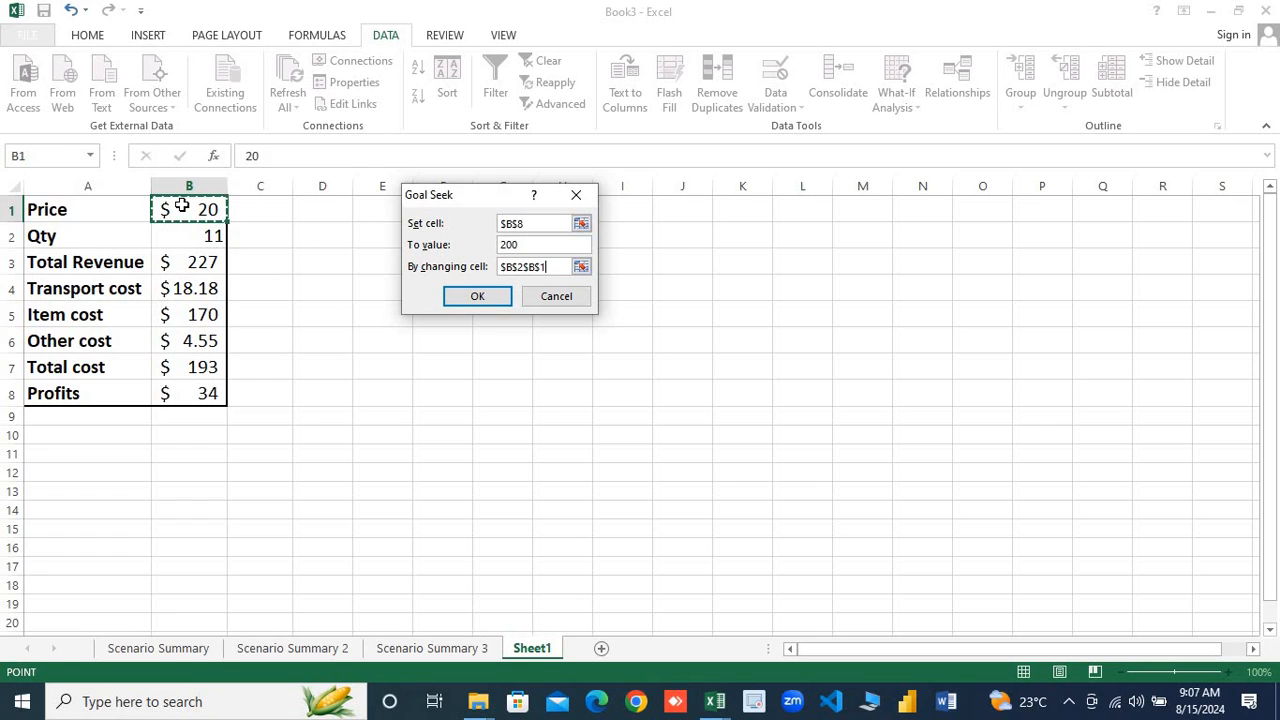
left_click(480, 298)
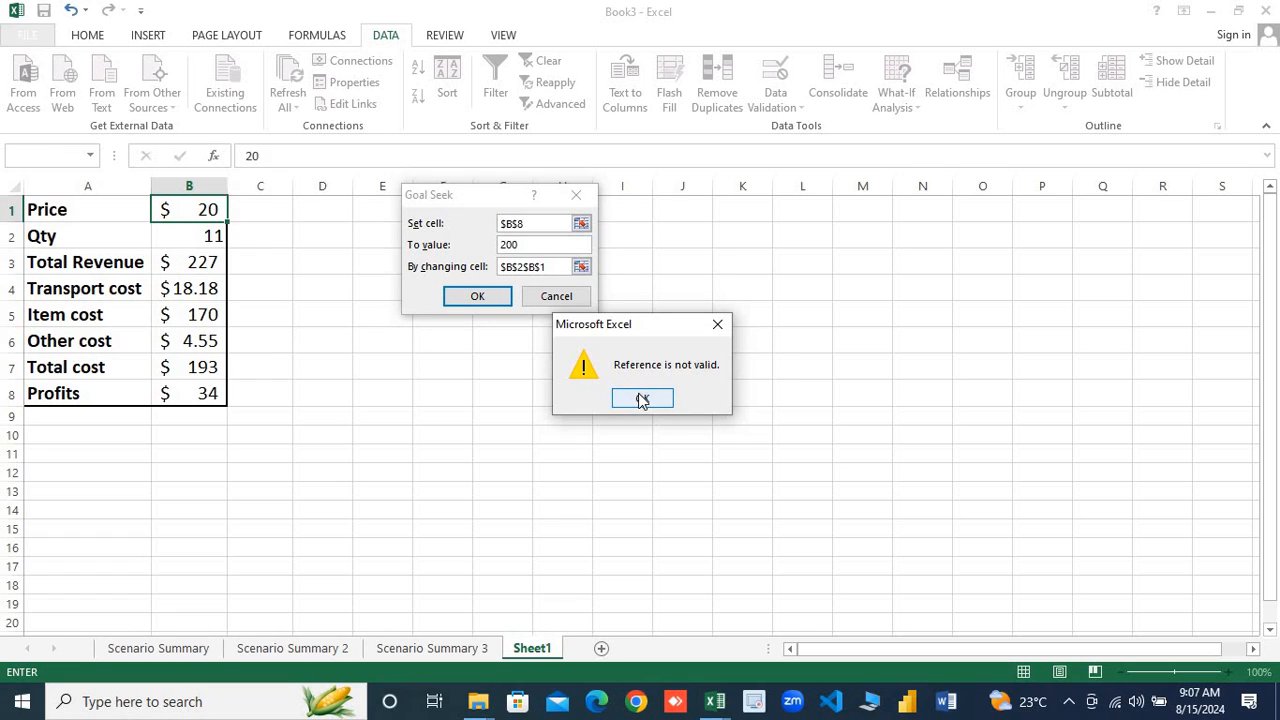
left_click(642, 399)
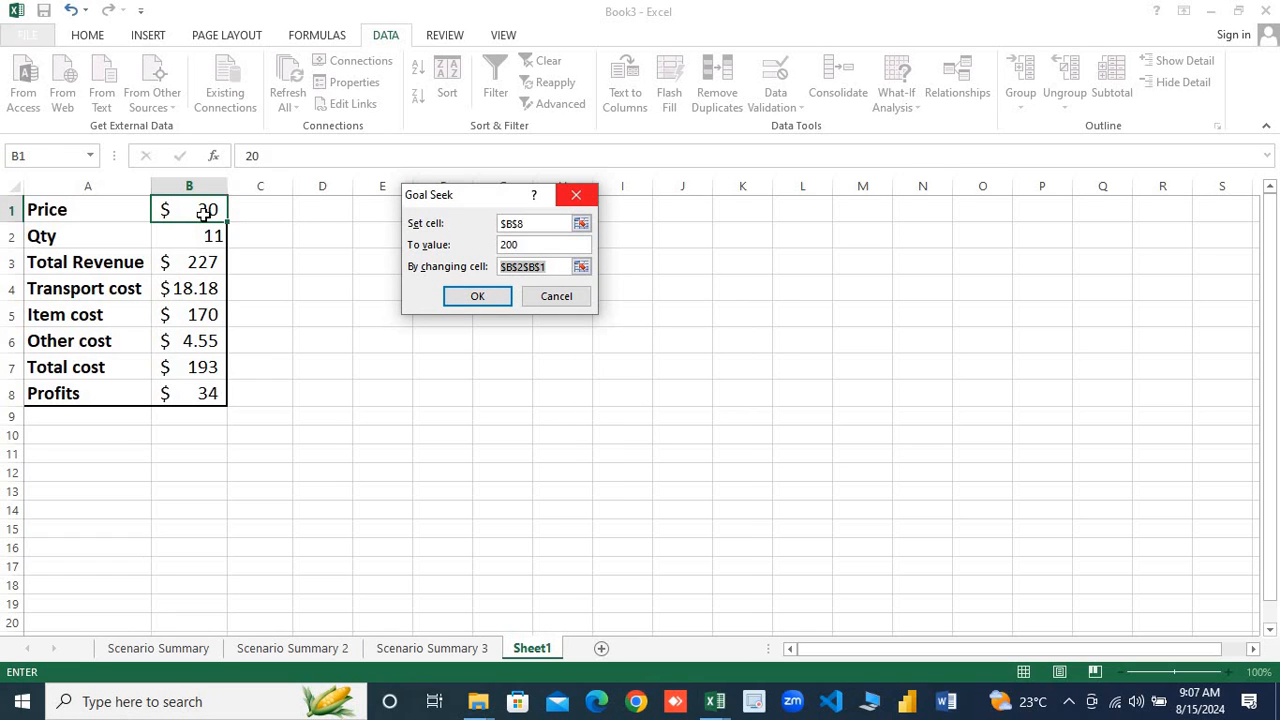
Replace the changing-cell reference with Price cell B1 alone, run Goal Seek and accept the solution
key("BackSpace")
left_click(201, 209)
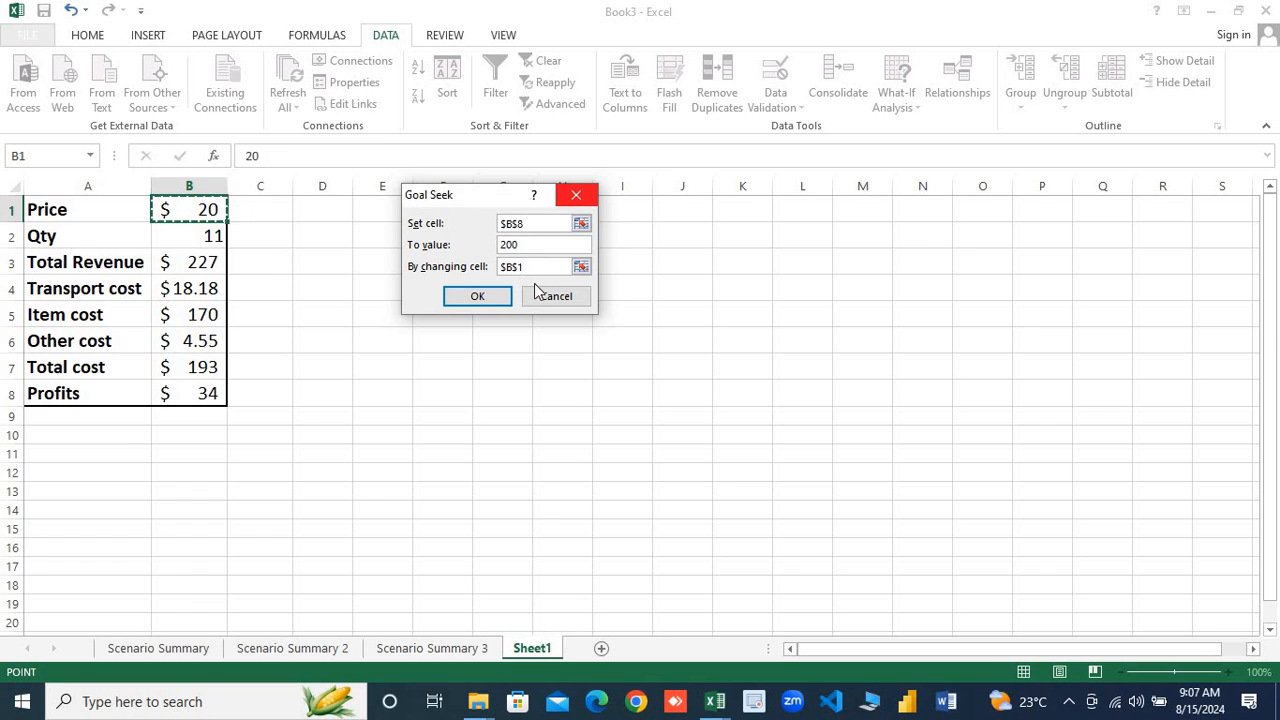
left_click(484, 297)
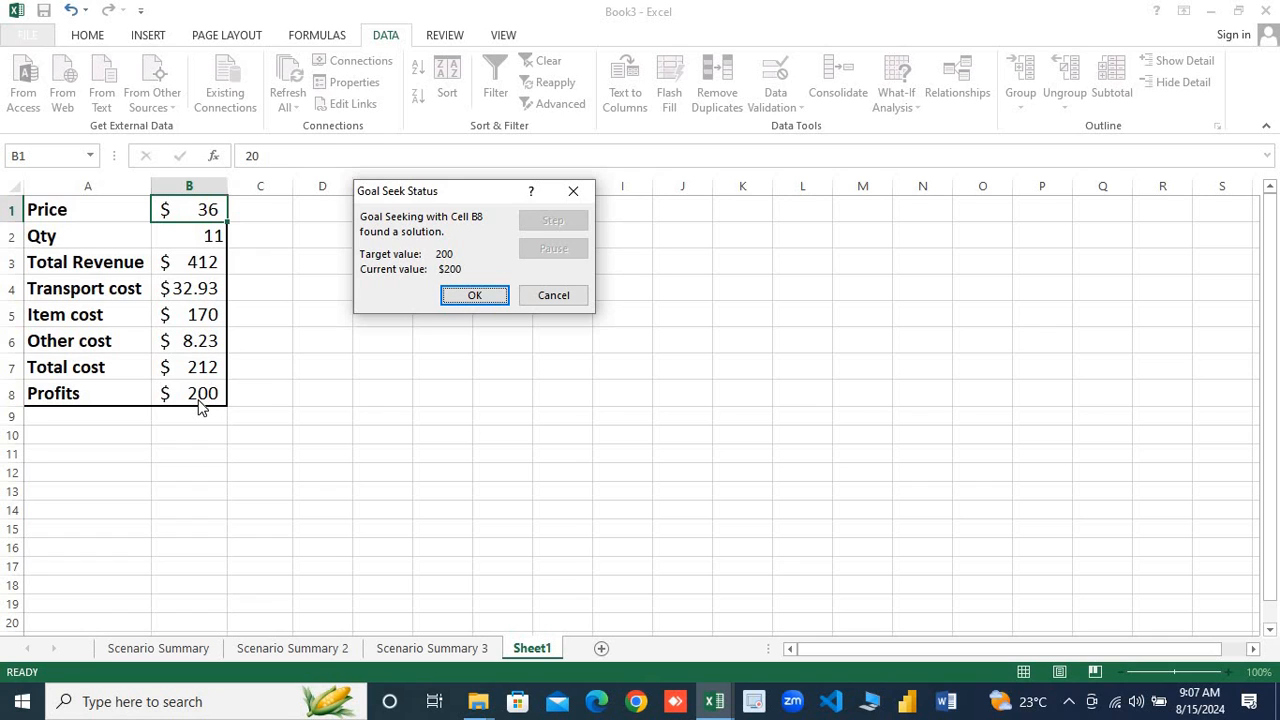
left_click(475, 296)
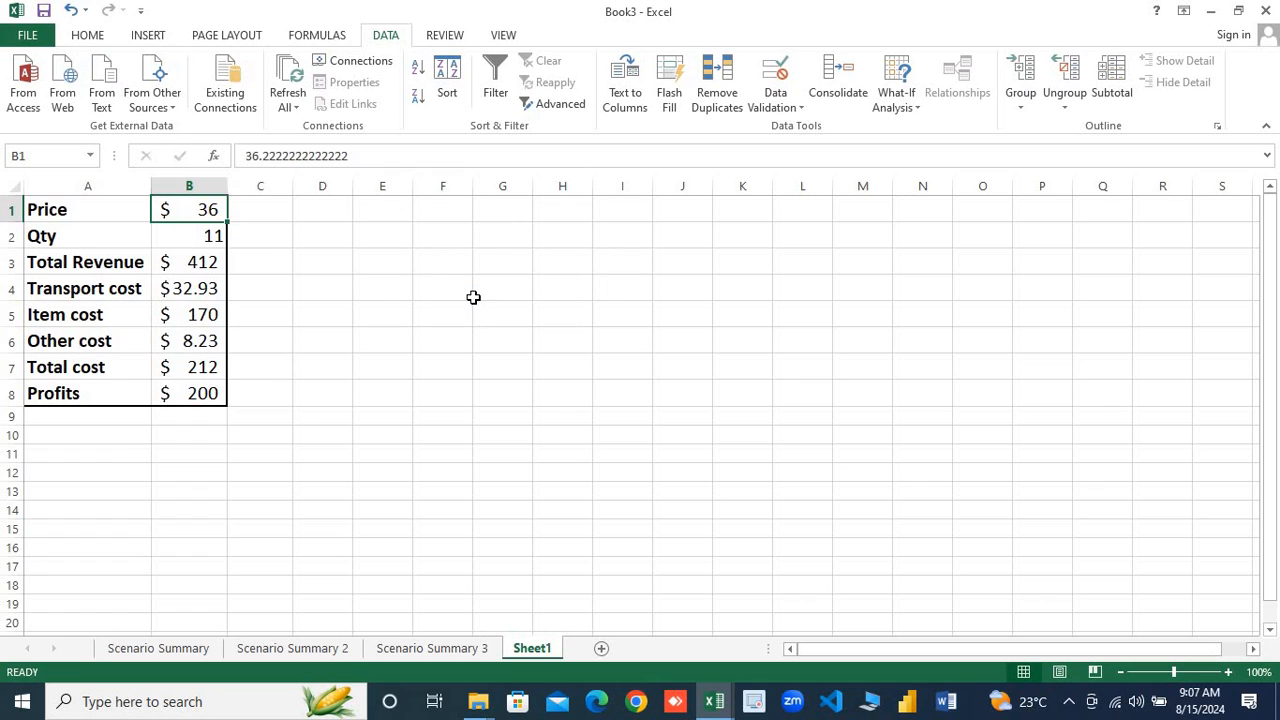
Review the recalculated figures in column B from Price in B1 down to Profits in B8
left_click(199, 234)
left_click(201, 213)
key("shift+Down")
key("shift+Down")
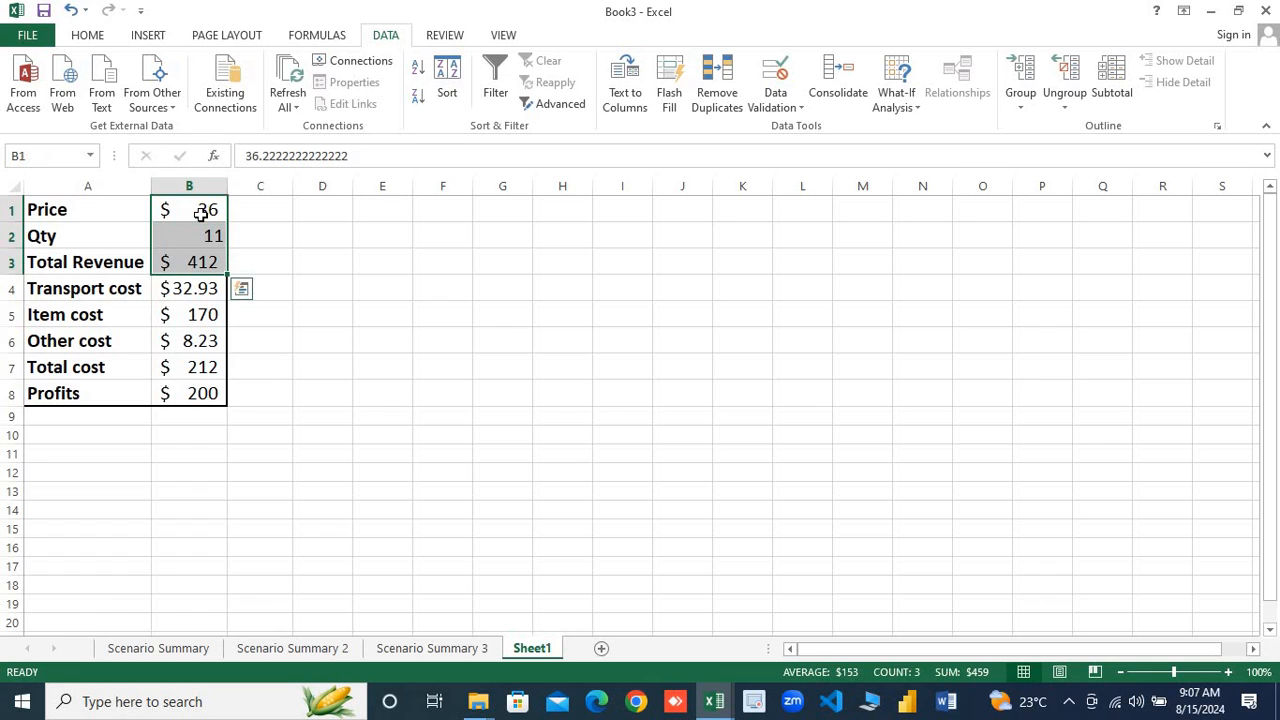
key("Up")
key("shift+Down")
key("shift+Down")
key("Down")
key("Down")
key("Down")
key("Down")
key("Down")
key("Down")
key("Down")
key("Down")
key("Down")
key("Up")
key("Up")
key("Up")
key("Up")
key("Up")
key("Up")
key("Up")
key("Up")
key("Up")
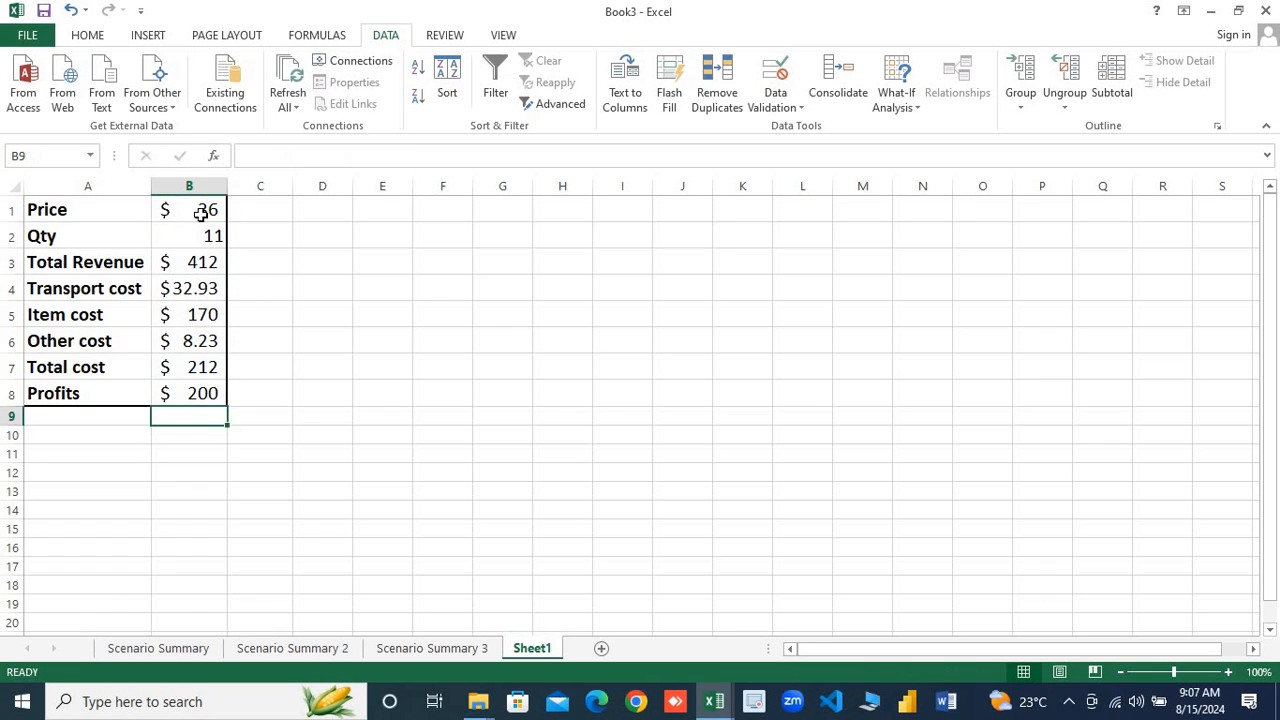
left_click(916, 110)
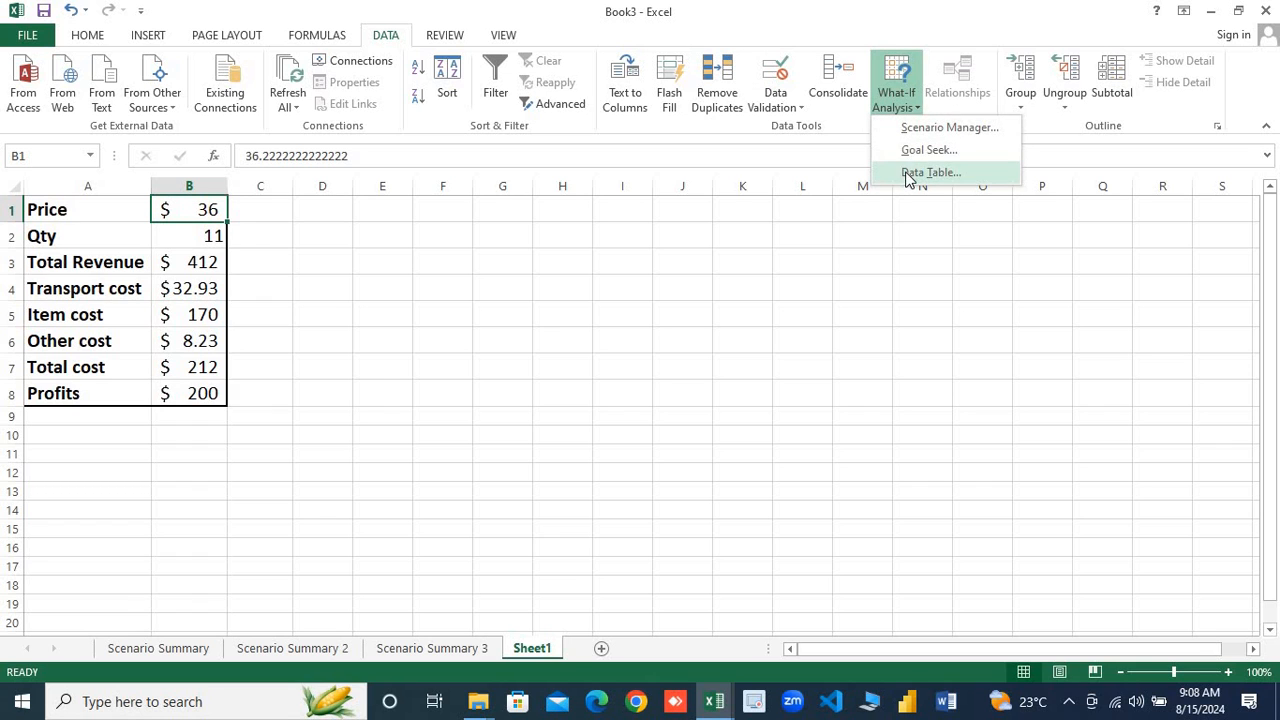
left_click(909, 174)
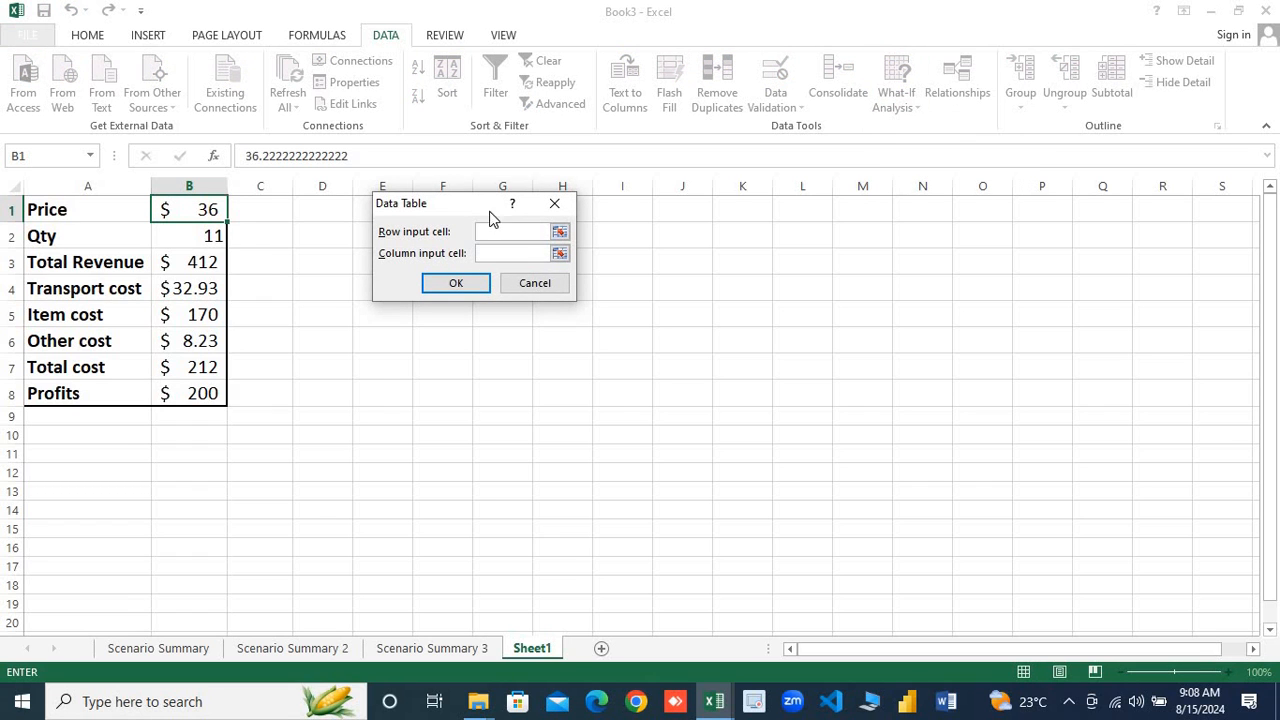
left_click(558, 207)
Enter the label Qty in cell F1 and the label Price in cell G2 of Sheet1
left_click(457, 212)
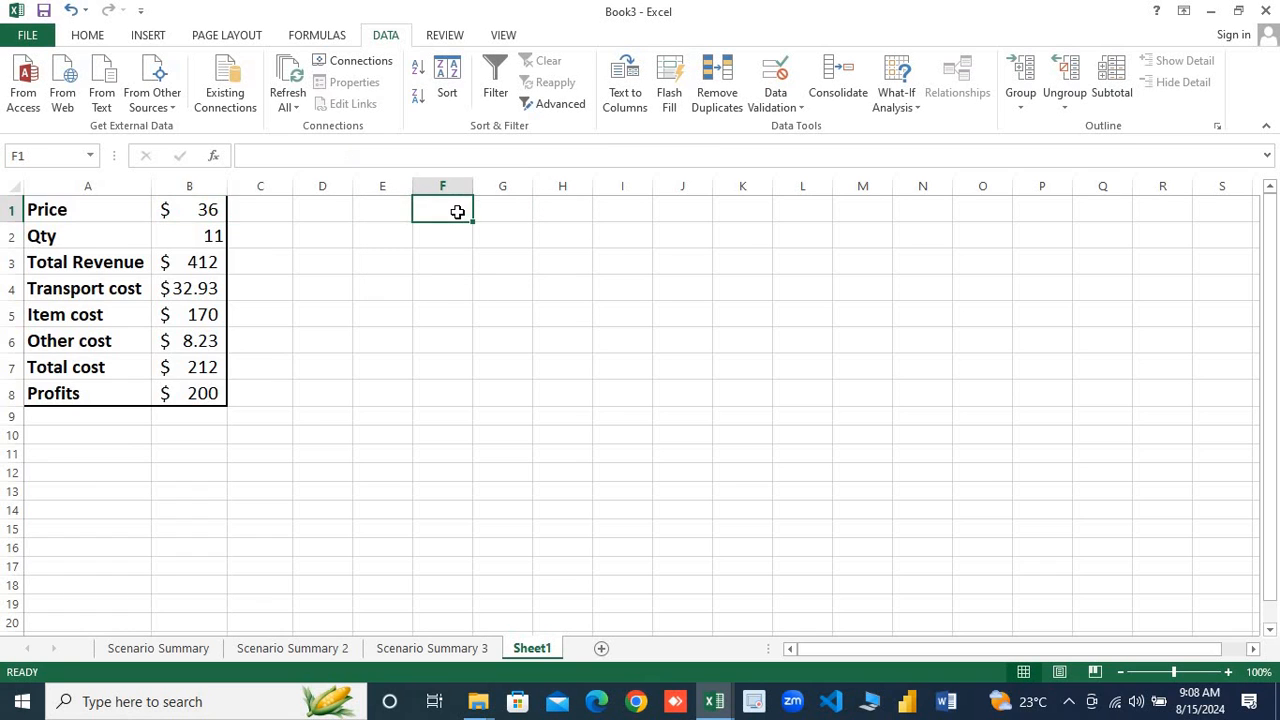
type("Qty")
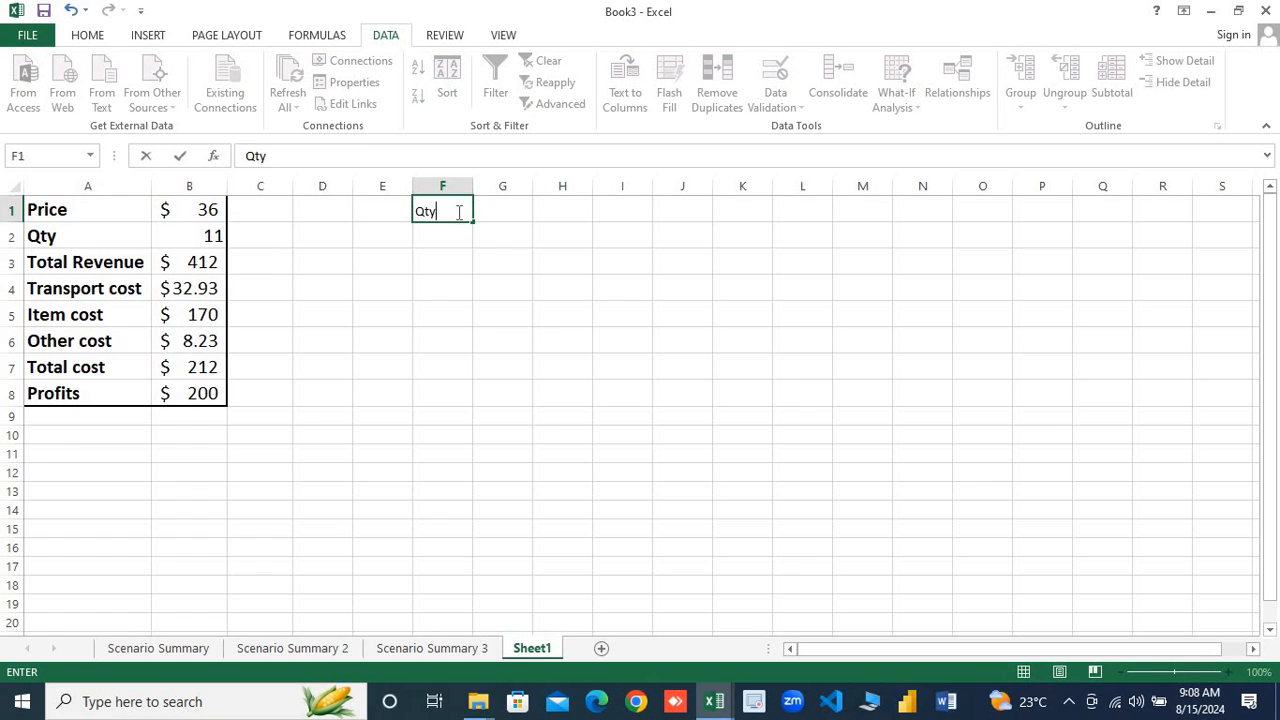
key("Tab")
key("Down")
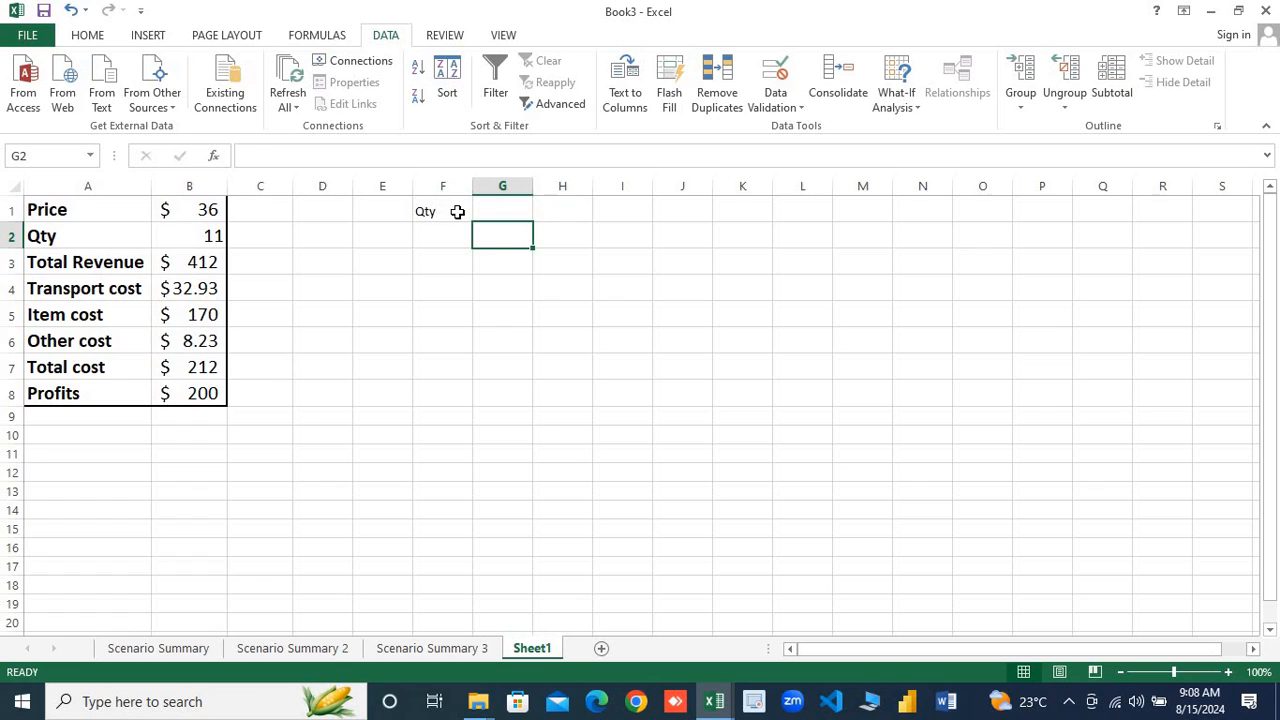
type("Price")
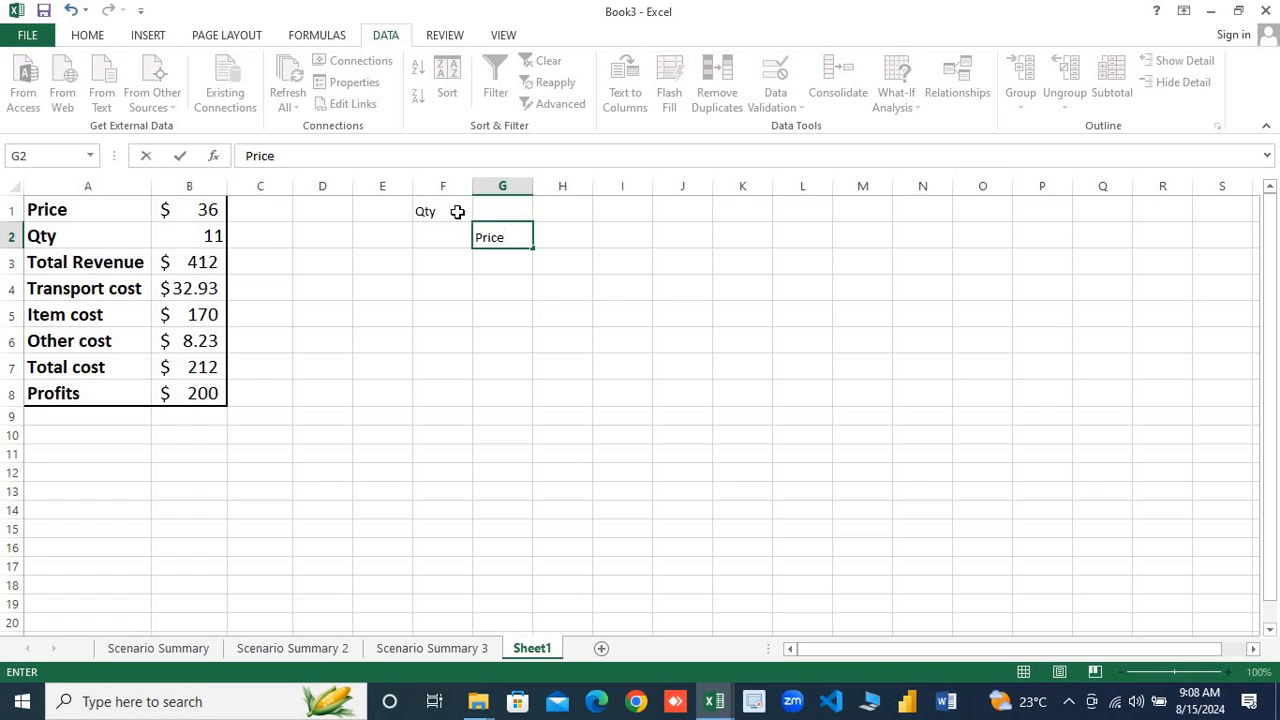